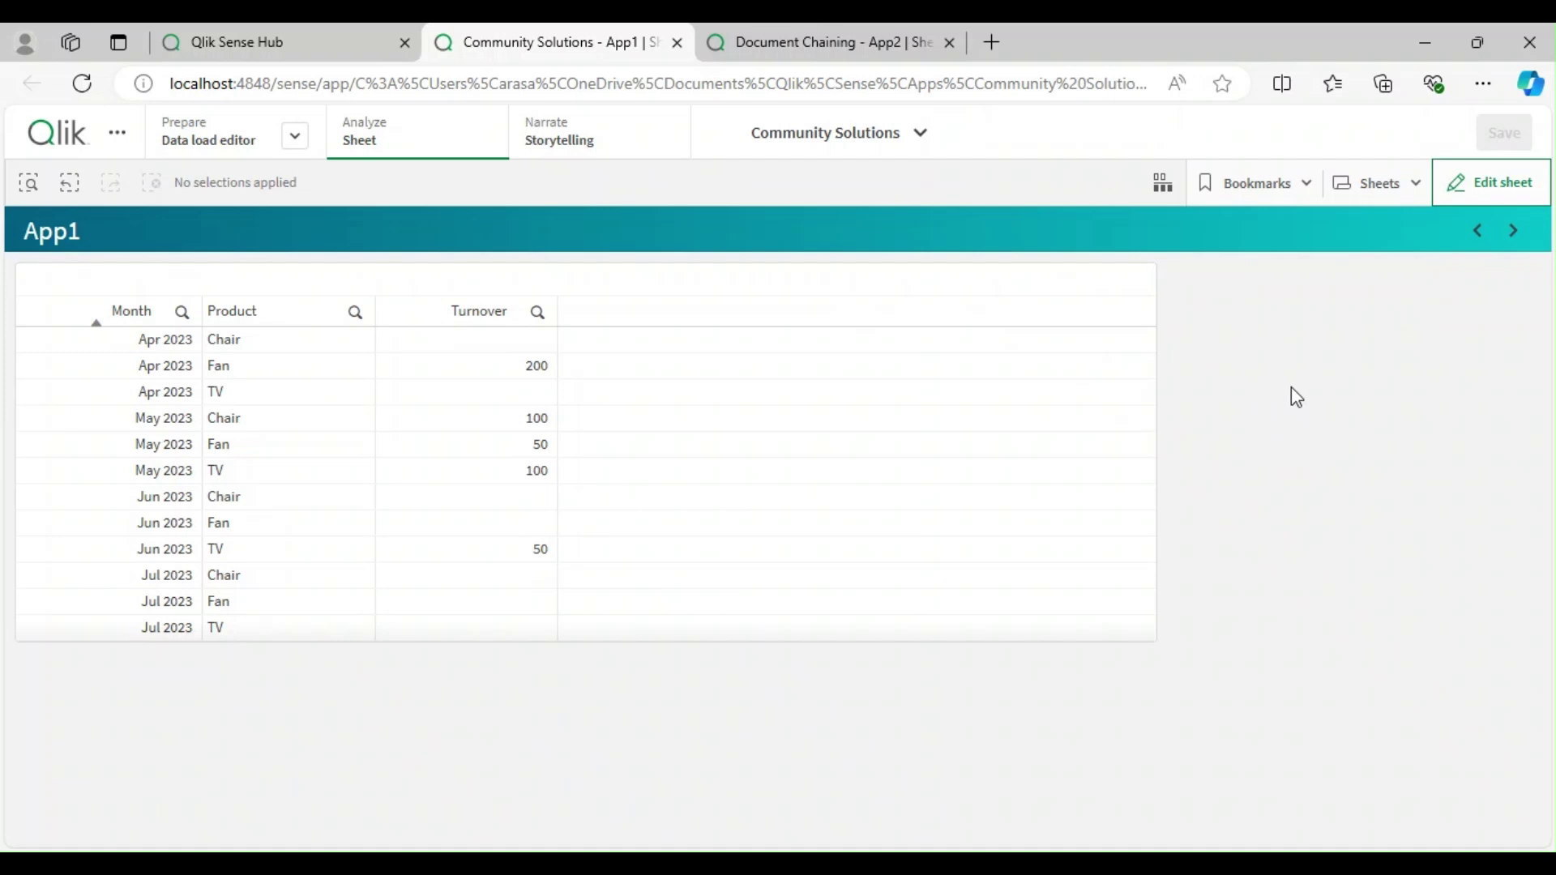
- Compare the Month, Product and Turnover tables on the App1 and App2 sheets
{"action": "mouse_move", "coordinate": [977, 362]}
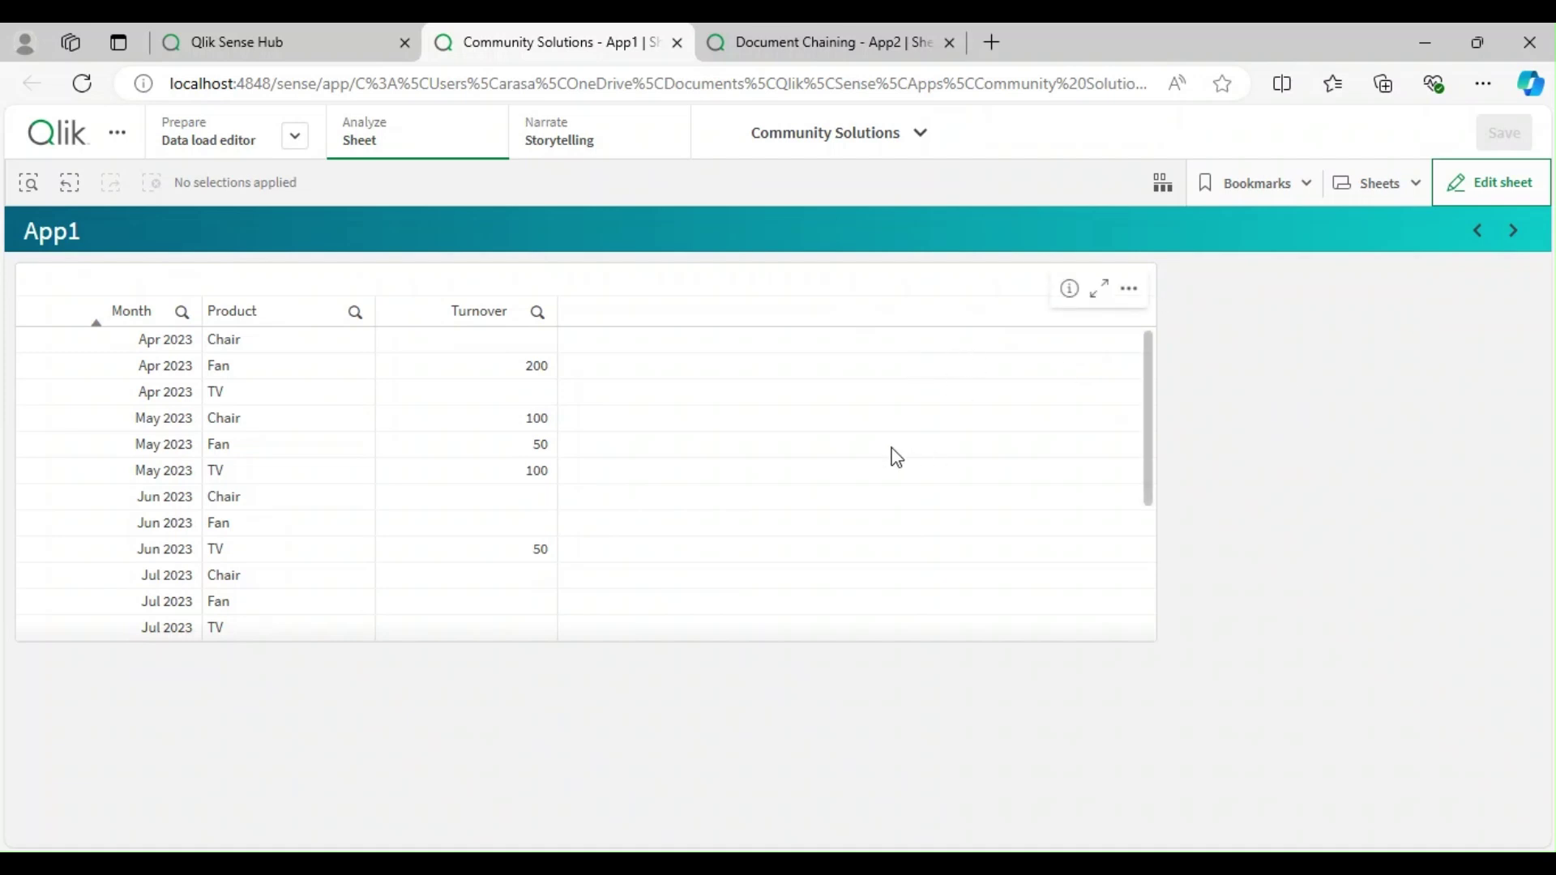
{"action": "left_click", "coordinate": [802, 47]}
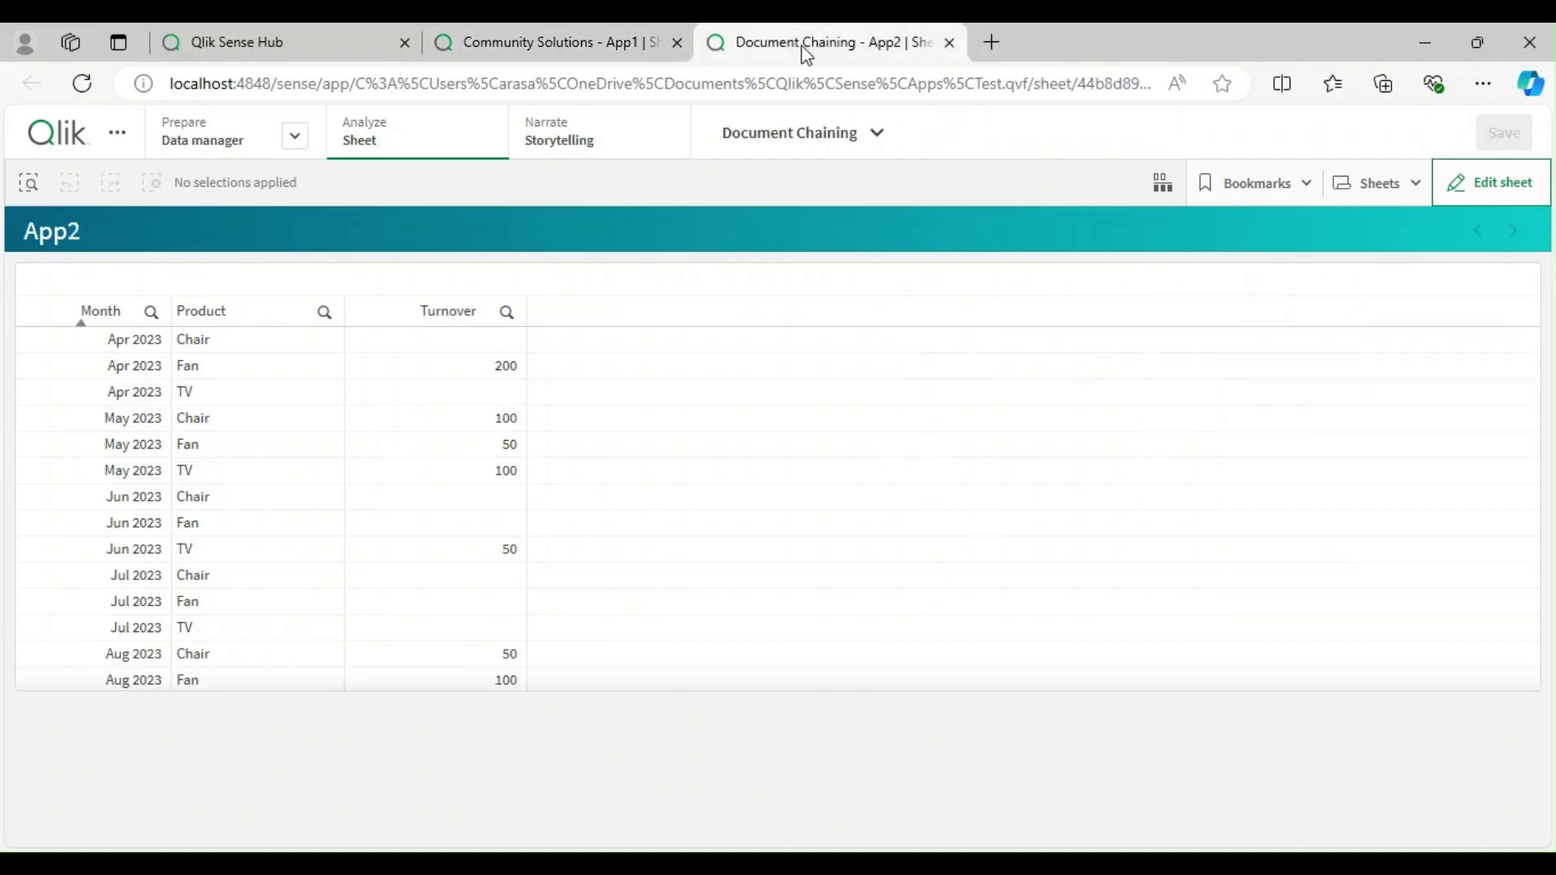
{"action": "left_click", "coordinate": [577, 50]}
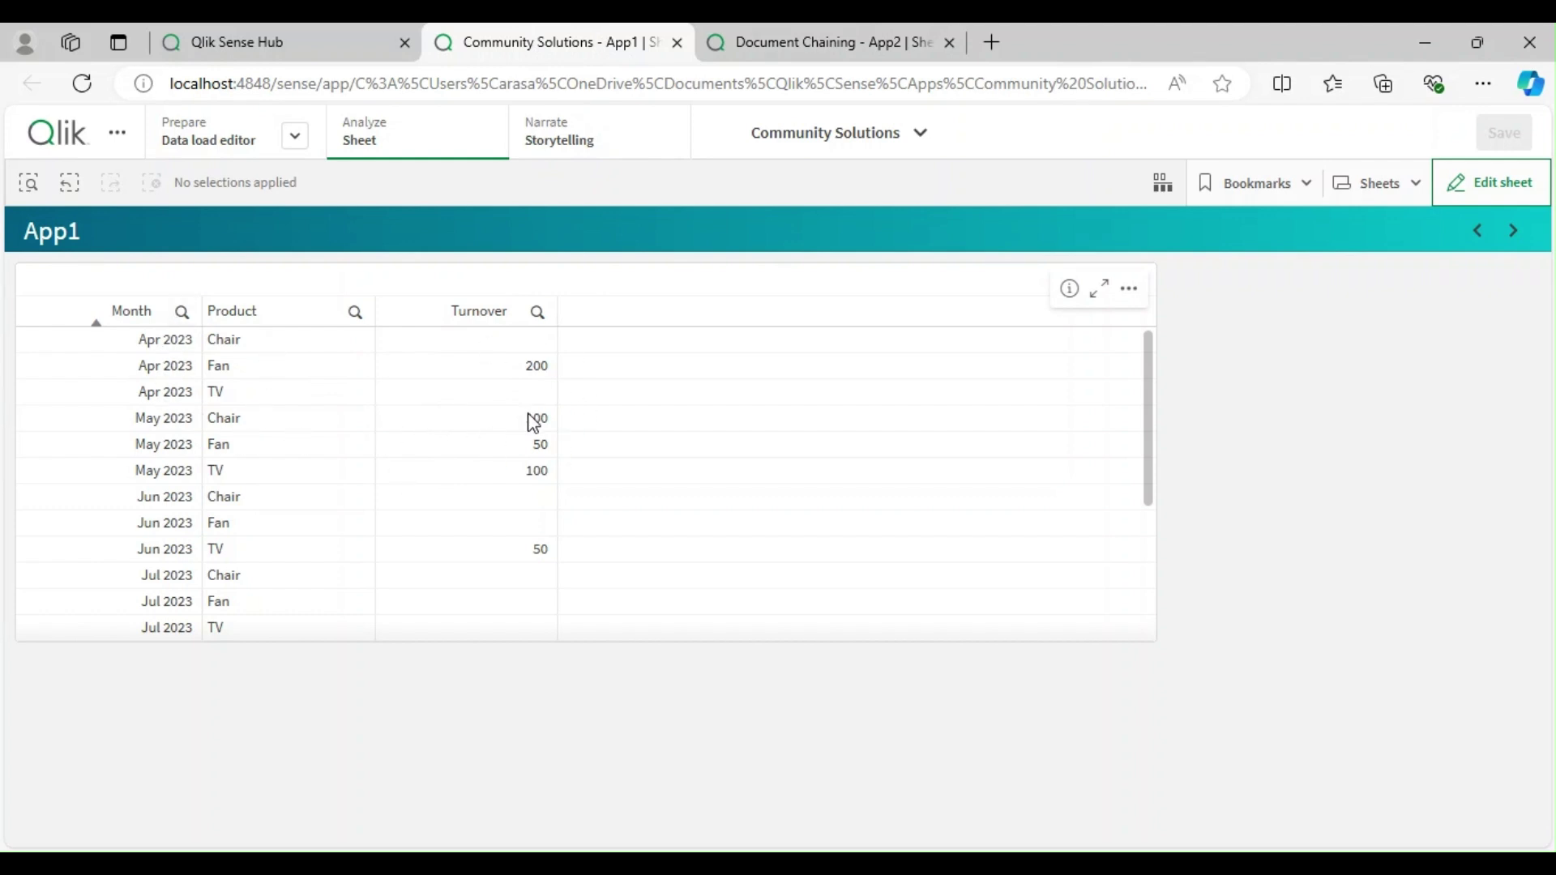
{"action": "left_click", "coordinate": [840, 43]}
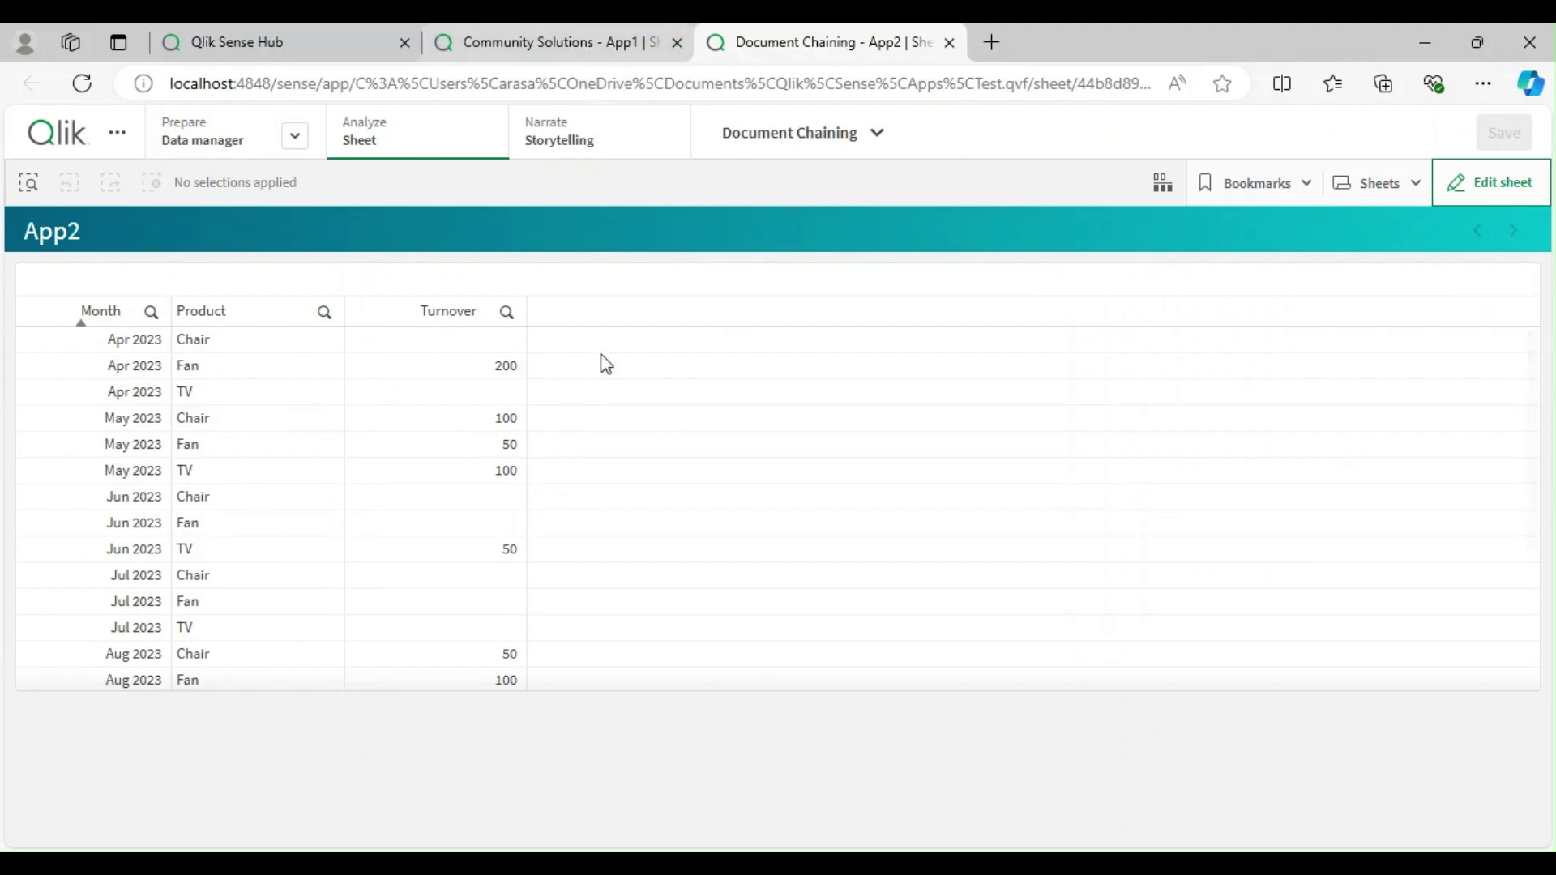
- Filter the App1 table to the month Apr 2023 and confirm the selection
{"action": "left_click", "coordinate": [599, 45]}
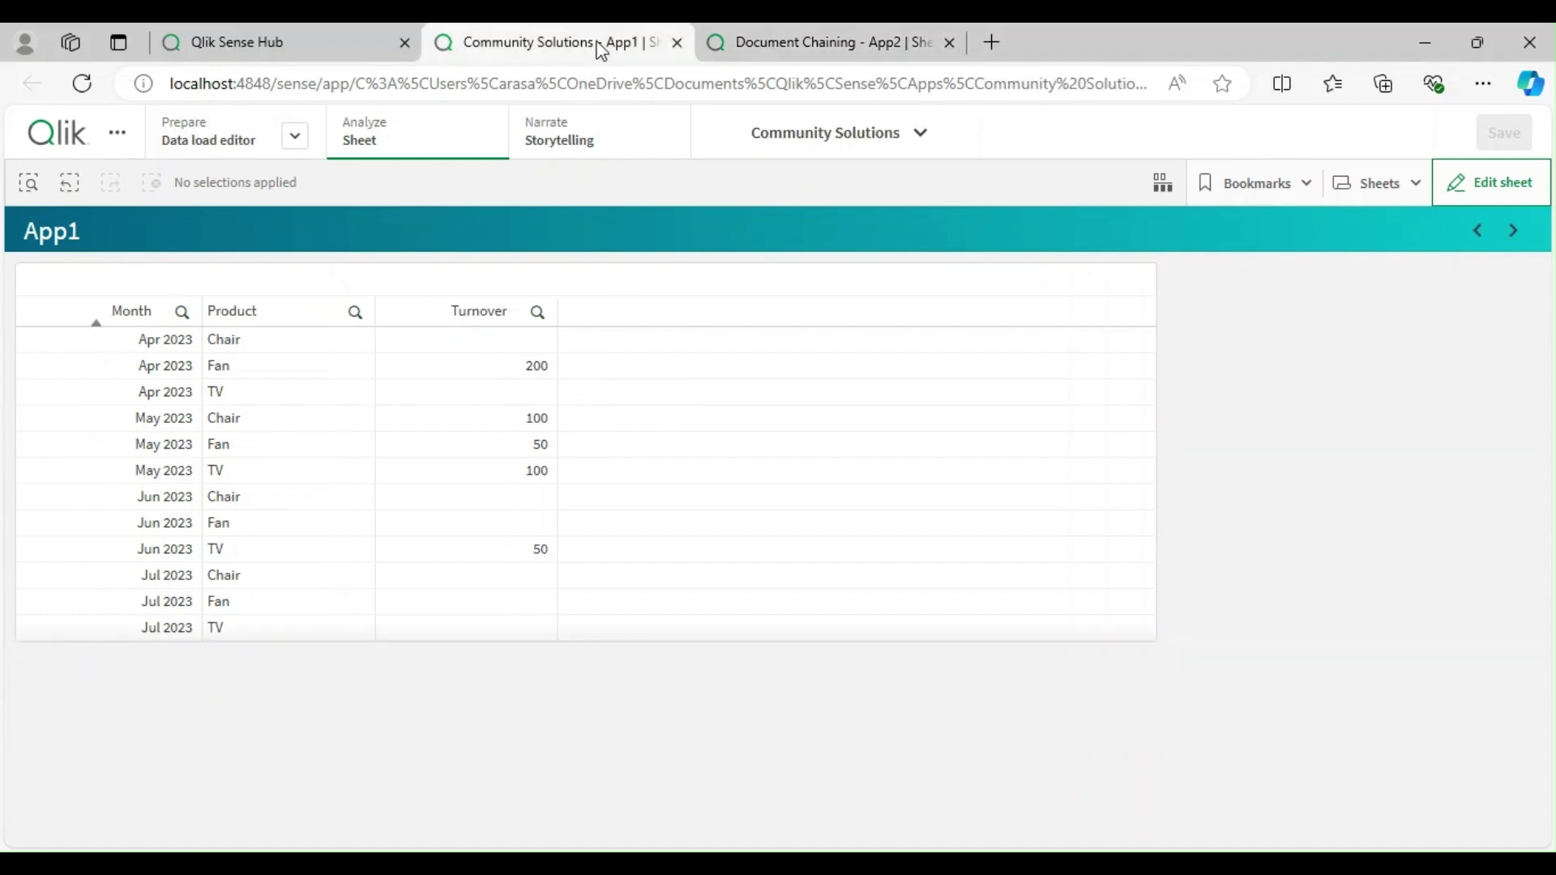
{"action": "left_click", "coordinate": [152, 341]}
{"action": "left_click", "coordinate": [421, 231]}
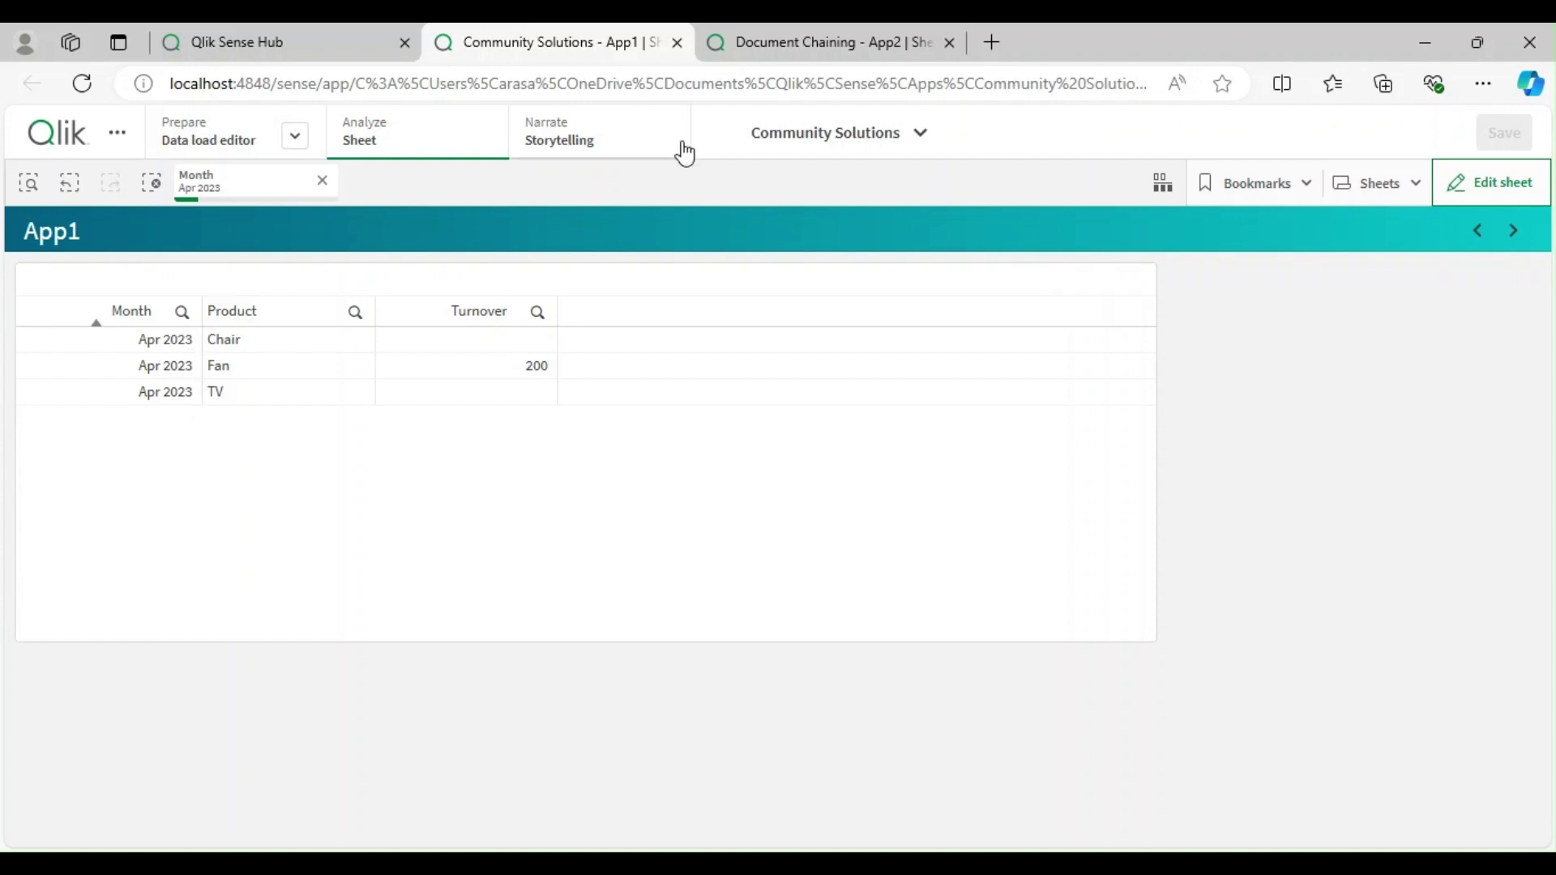
- Append /select/Product/TV to the App2 sheet URL and load it to preselect the product TV
{"action": "left_click", "coordinate": [812, 52]}
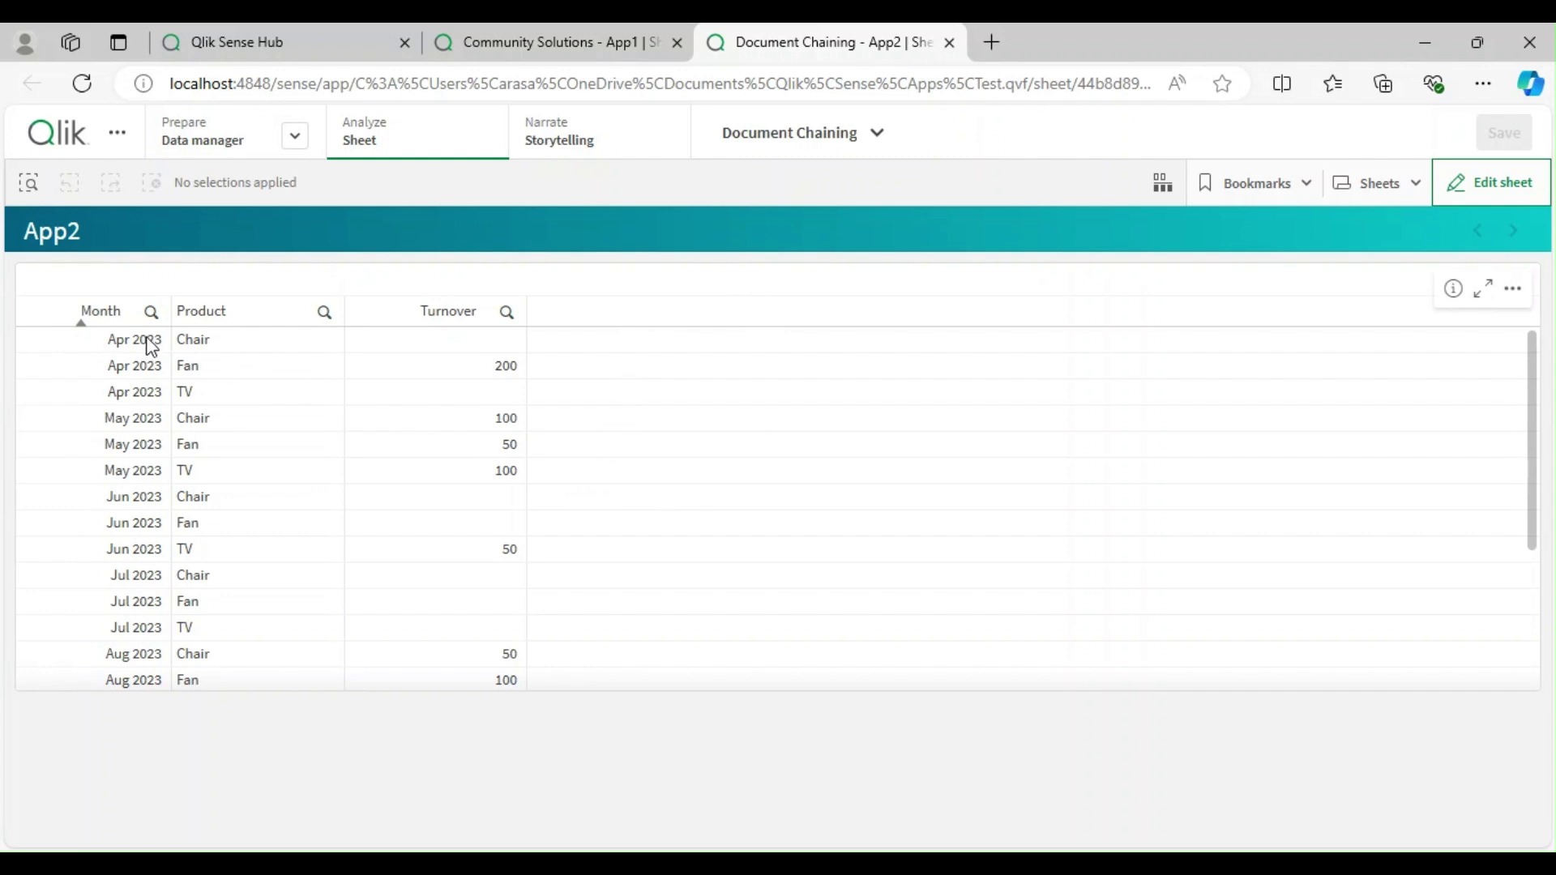
{"action": "left_click", "coordinate": [945, 77]}
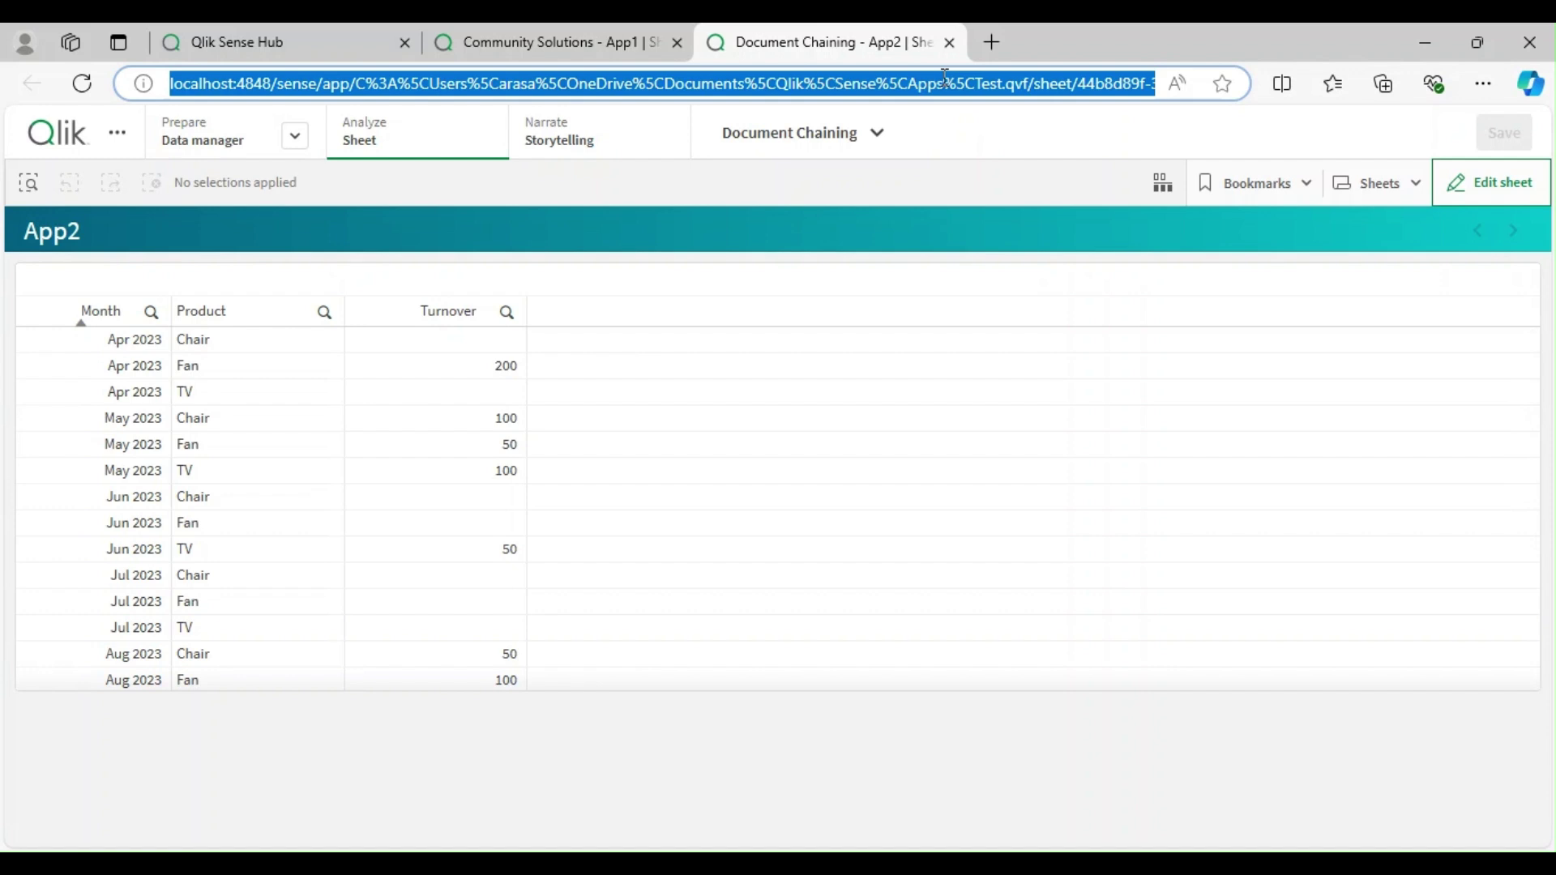
{"action": "key", "text": "End"}
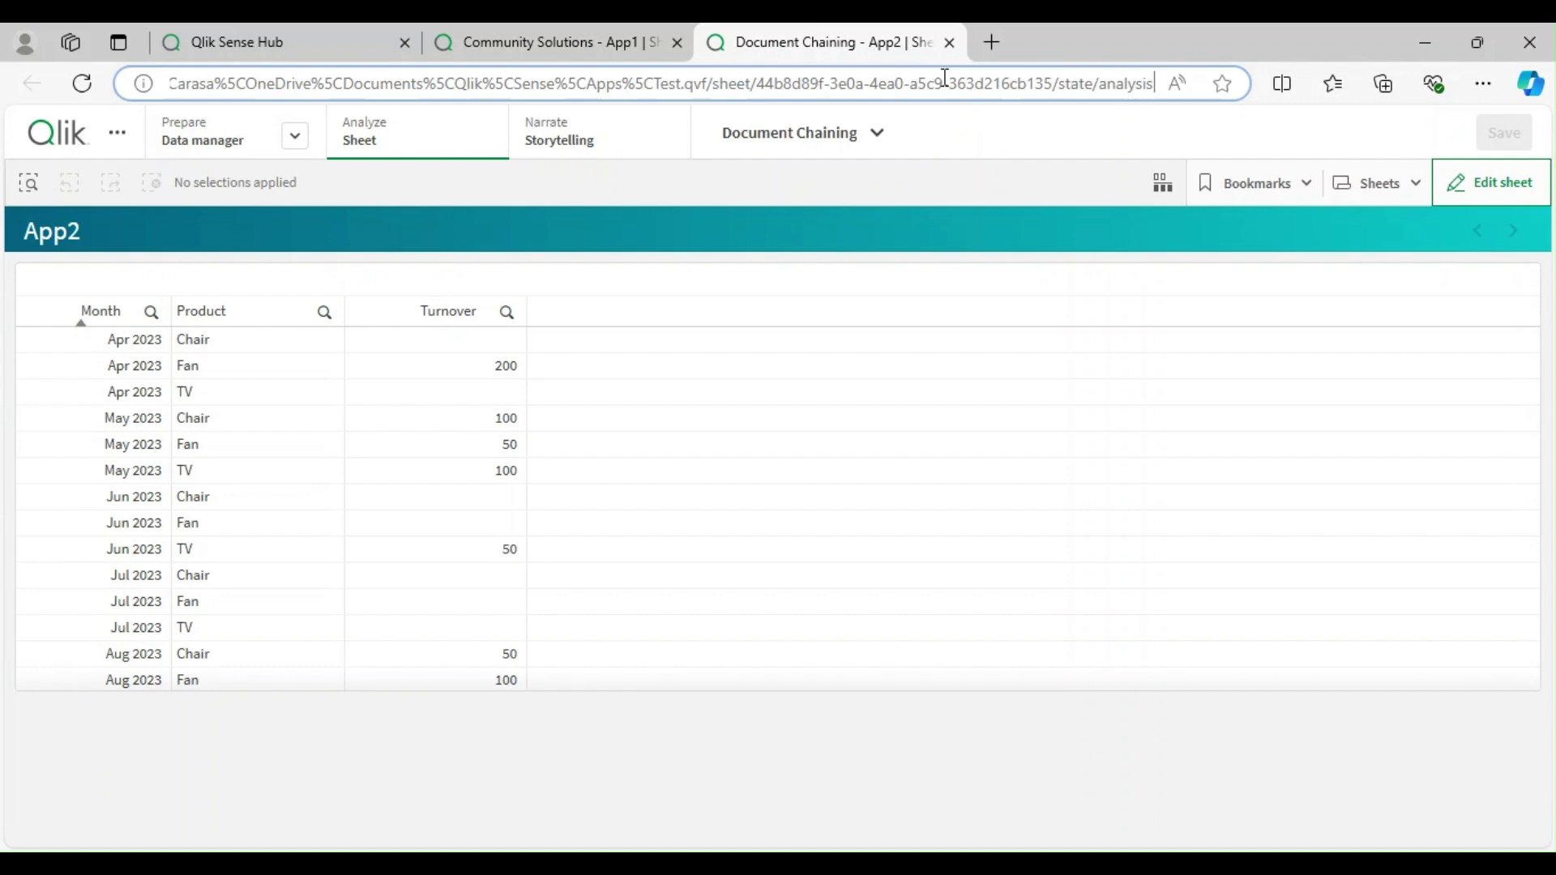
{"action": "type", "text": "/"}
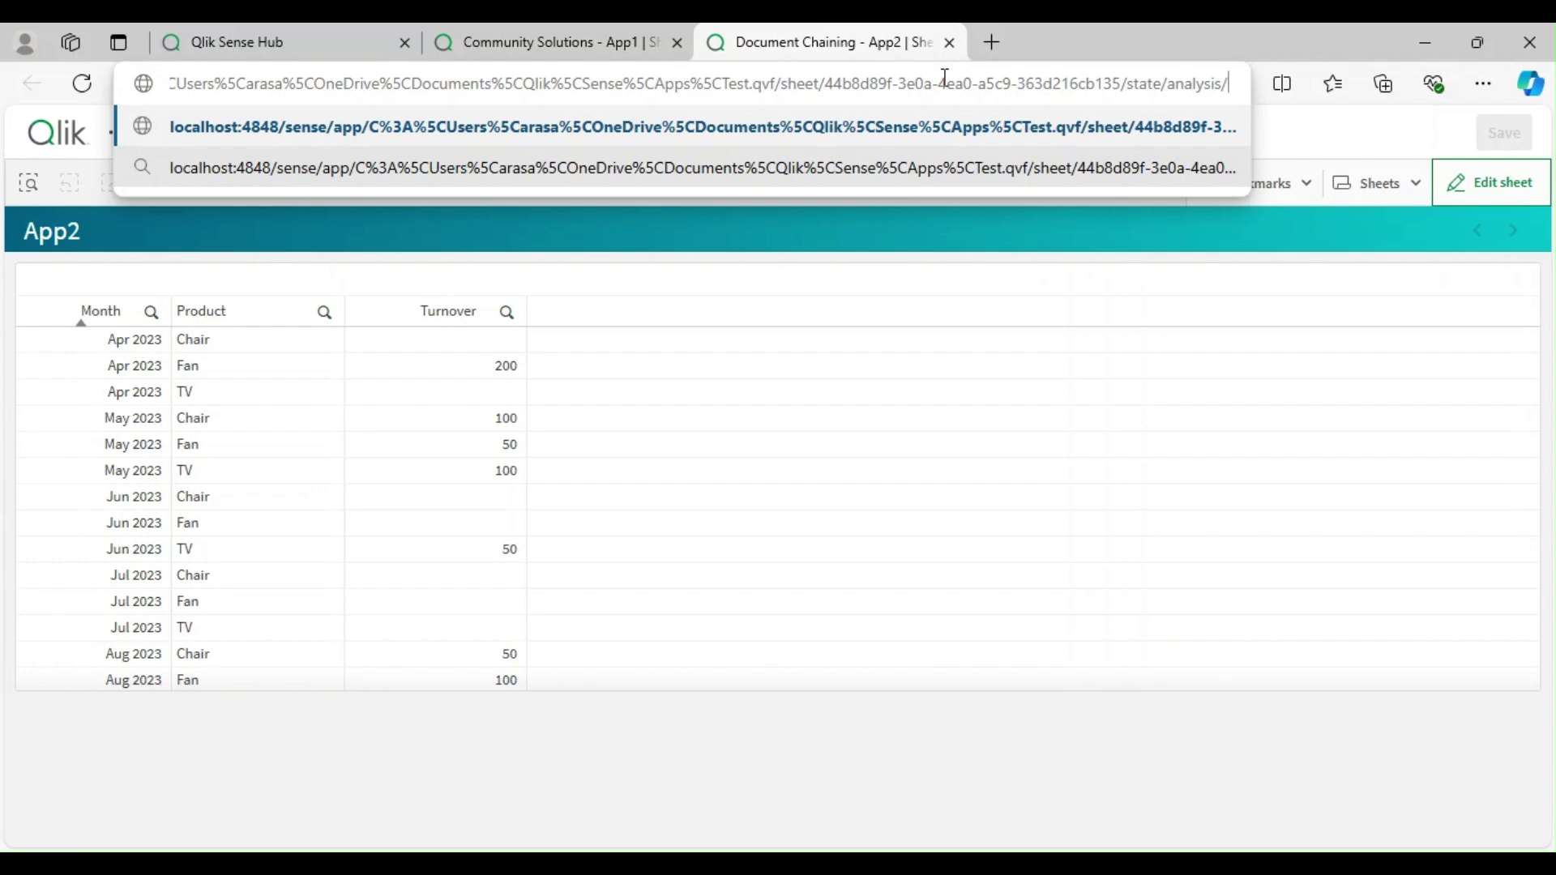
{"action": "type", "text": "select/"}
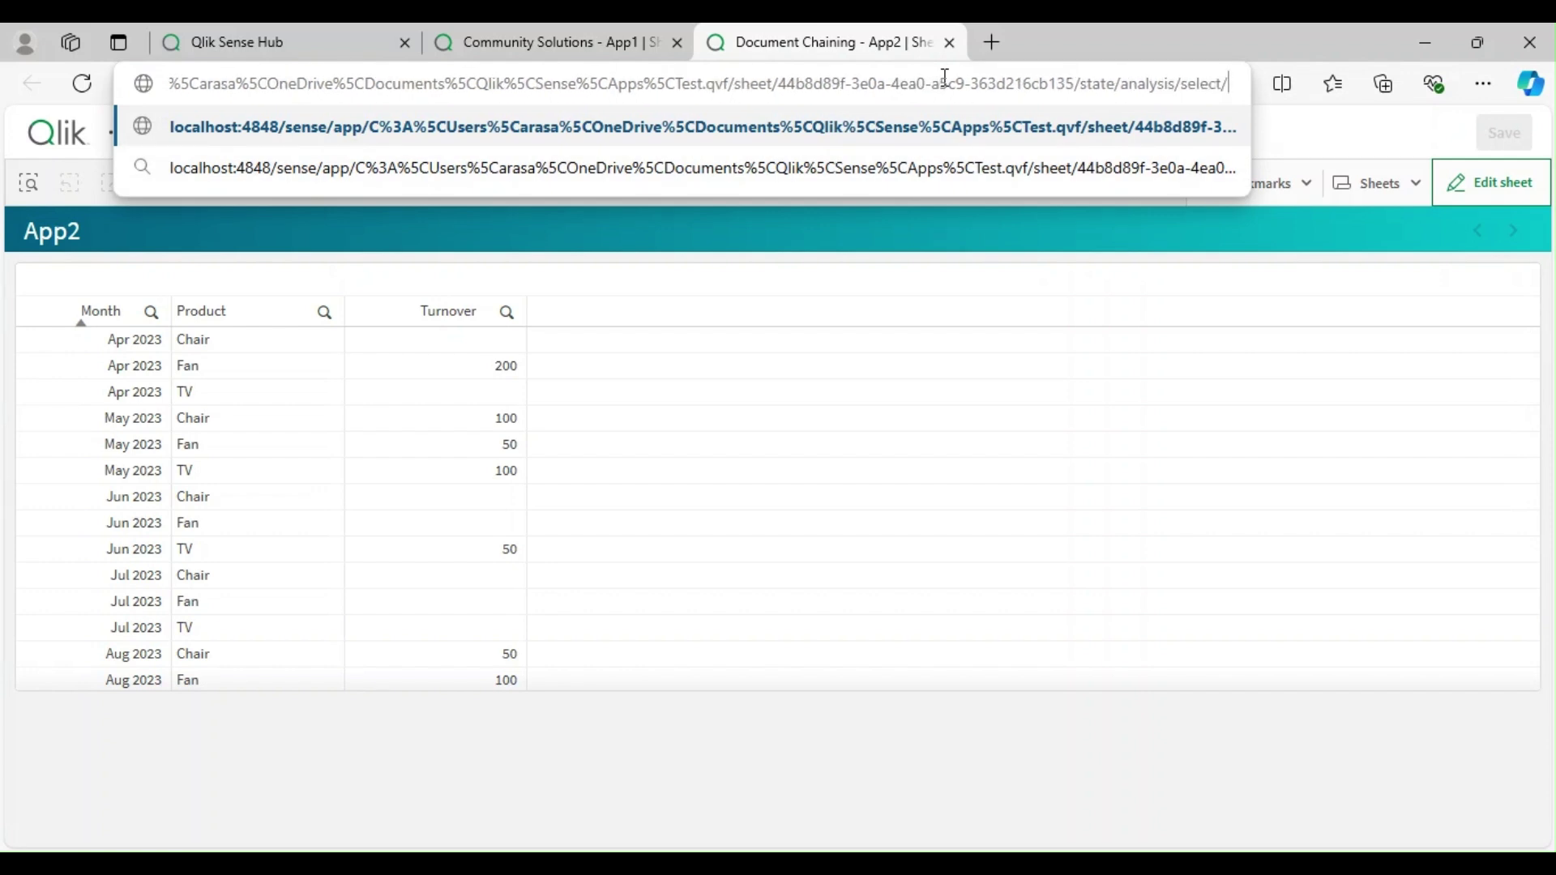
{"action": "type", "text": "Product/"}
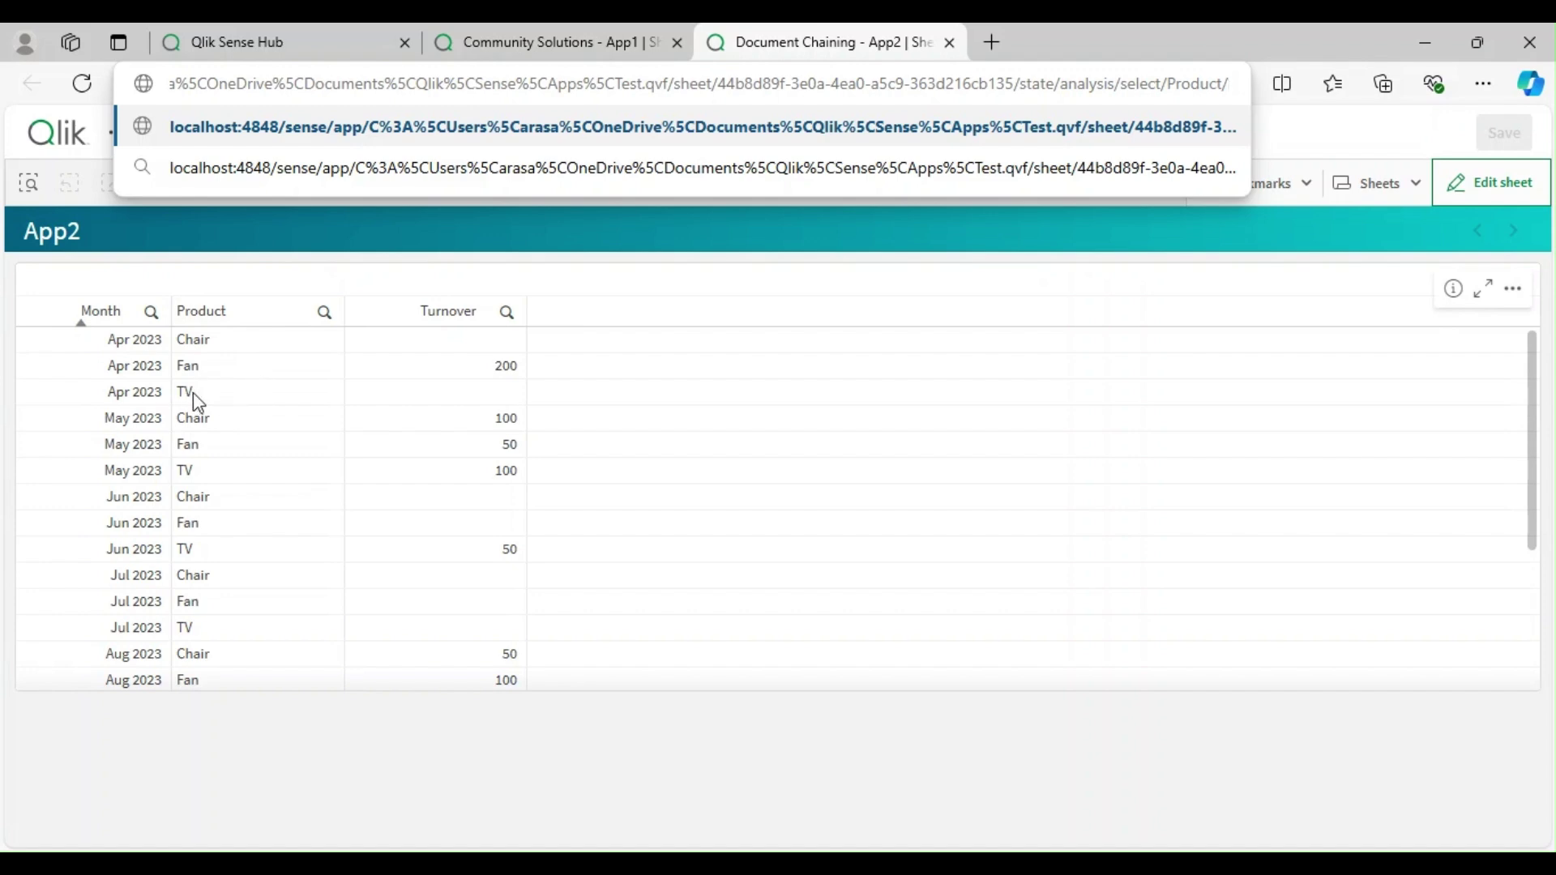
{"action": "type", "text": "TV"}
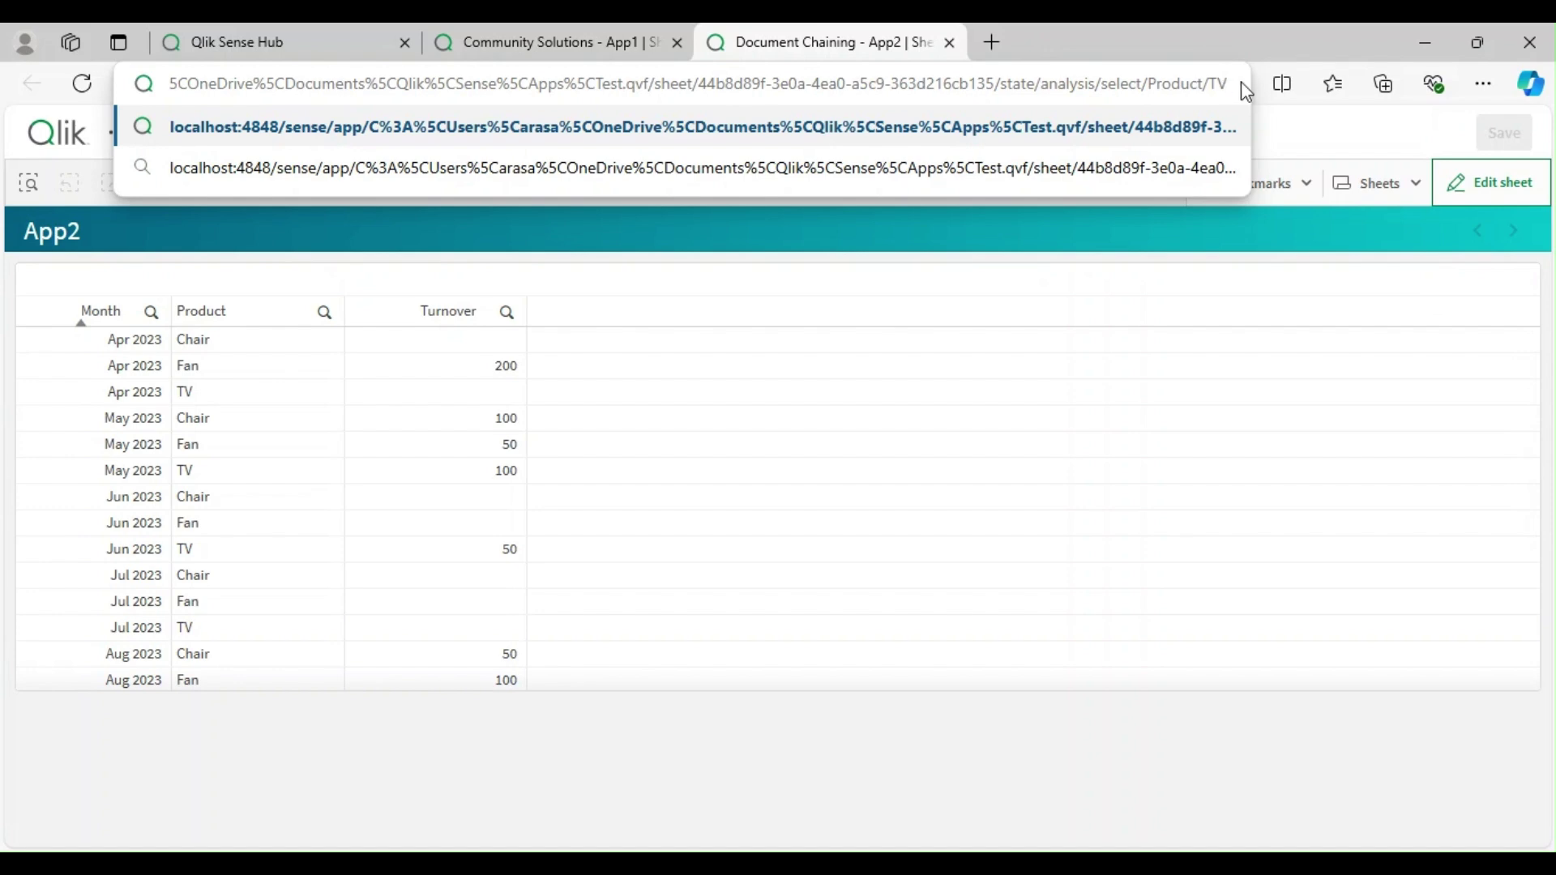
{"action": "key", "text": "Return"}
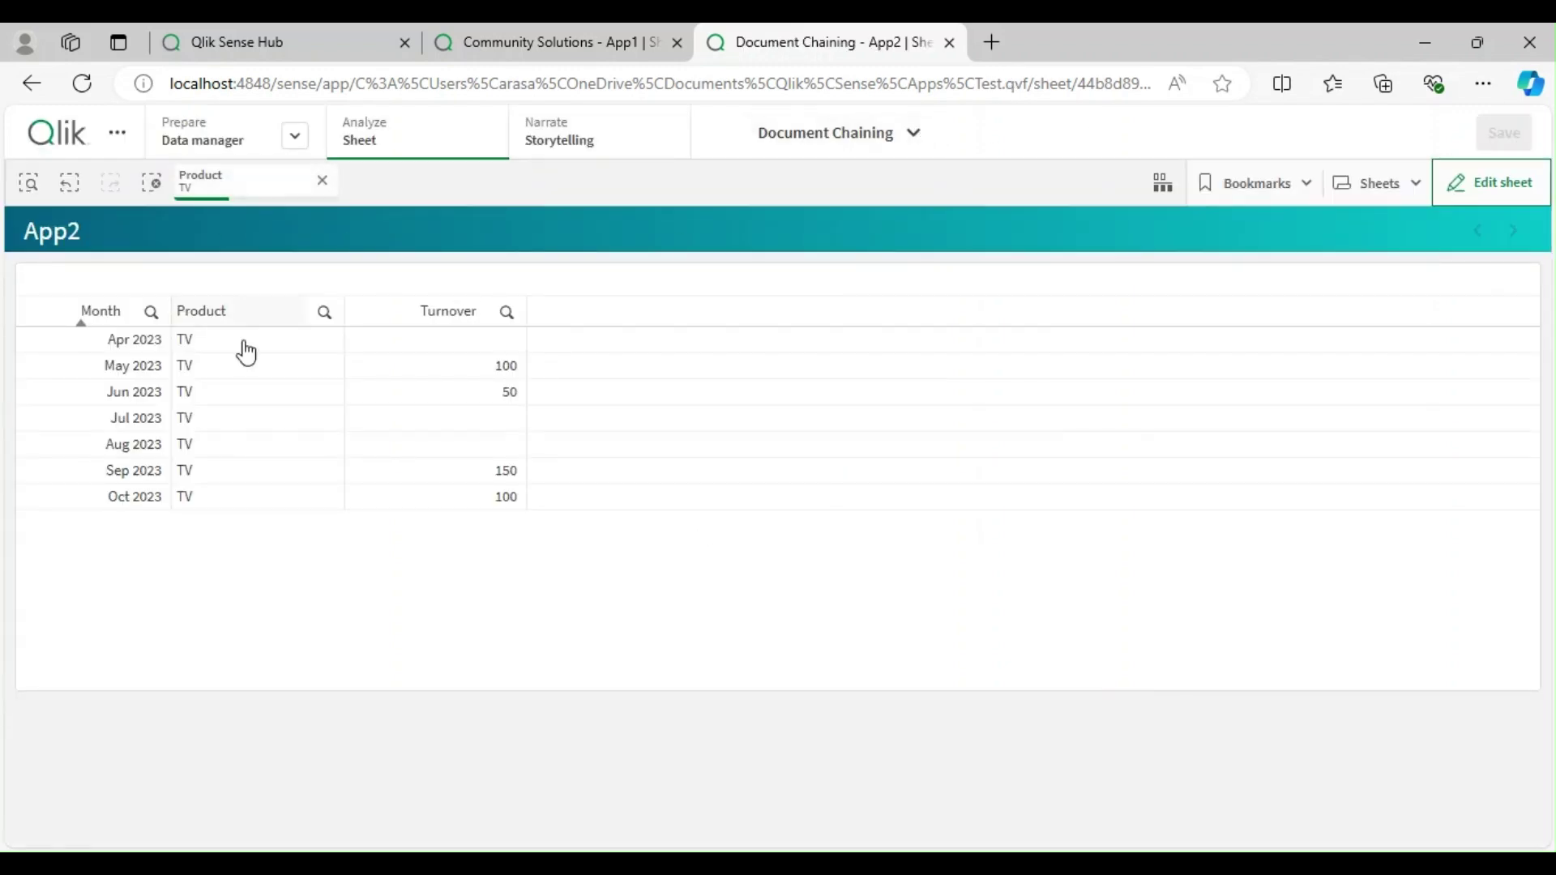
- Copy the full App2 sheet URL including the Product TV selection
{"action": "left_click", "coordinate": [1101, 85]}
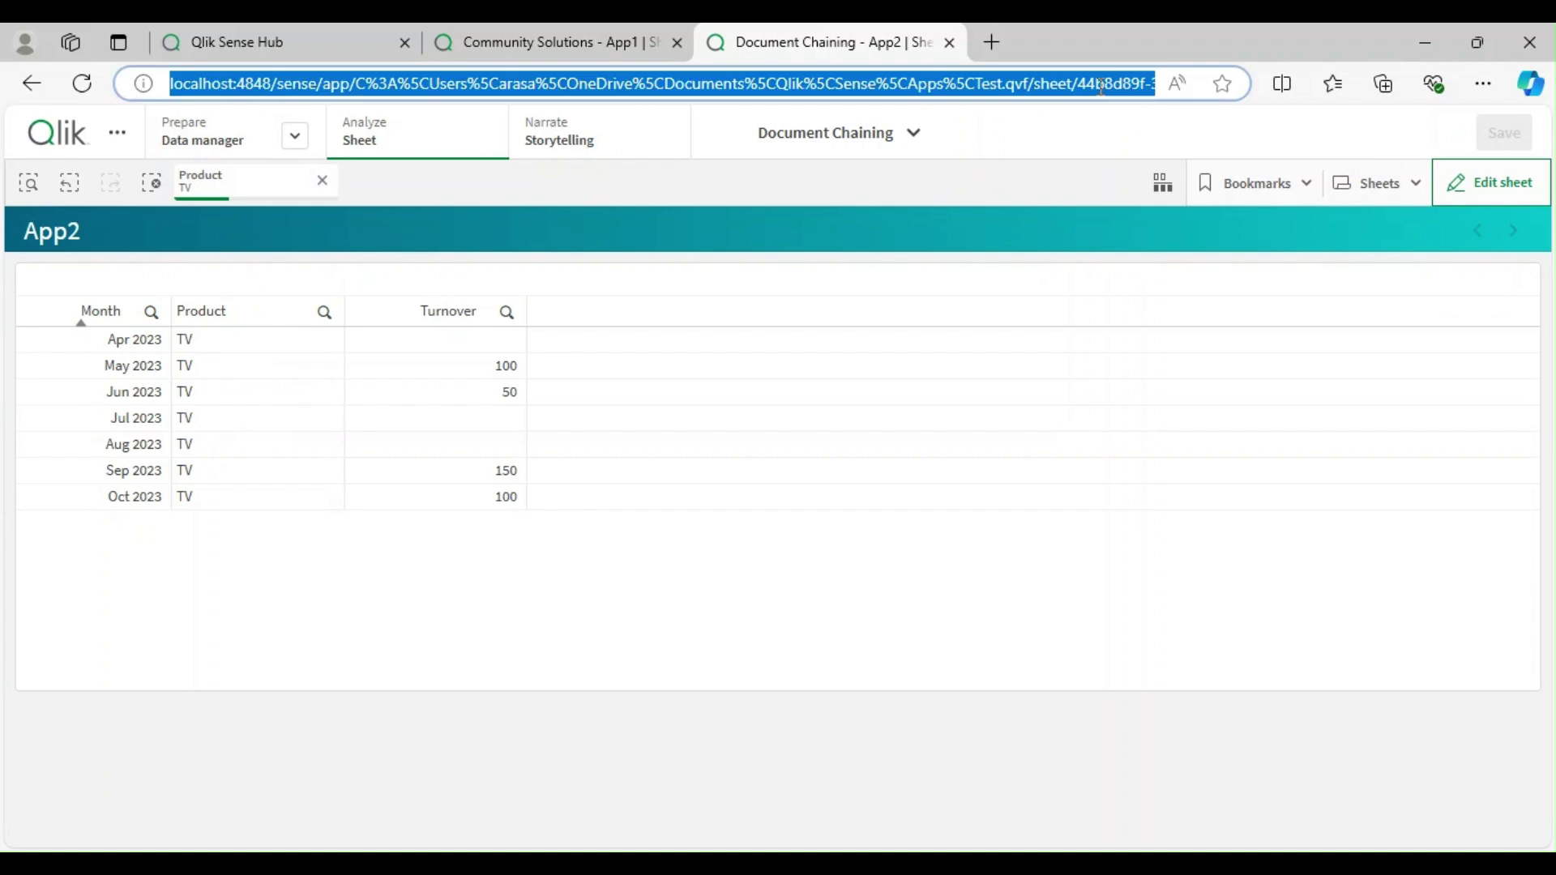
{"action": "key", "text": "End"}
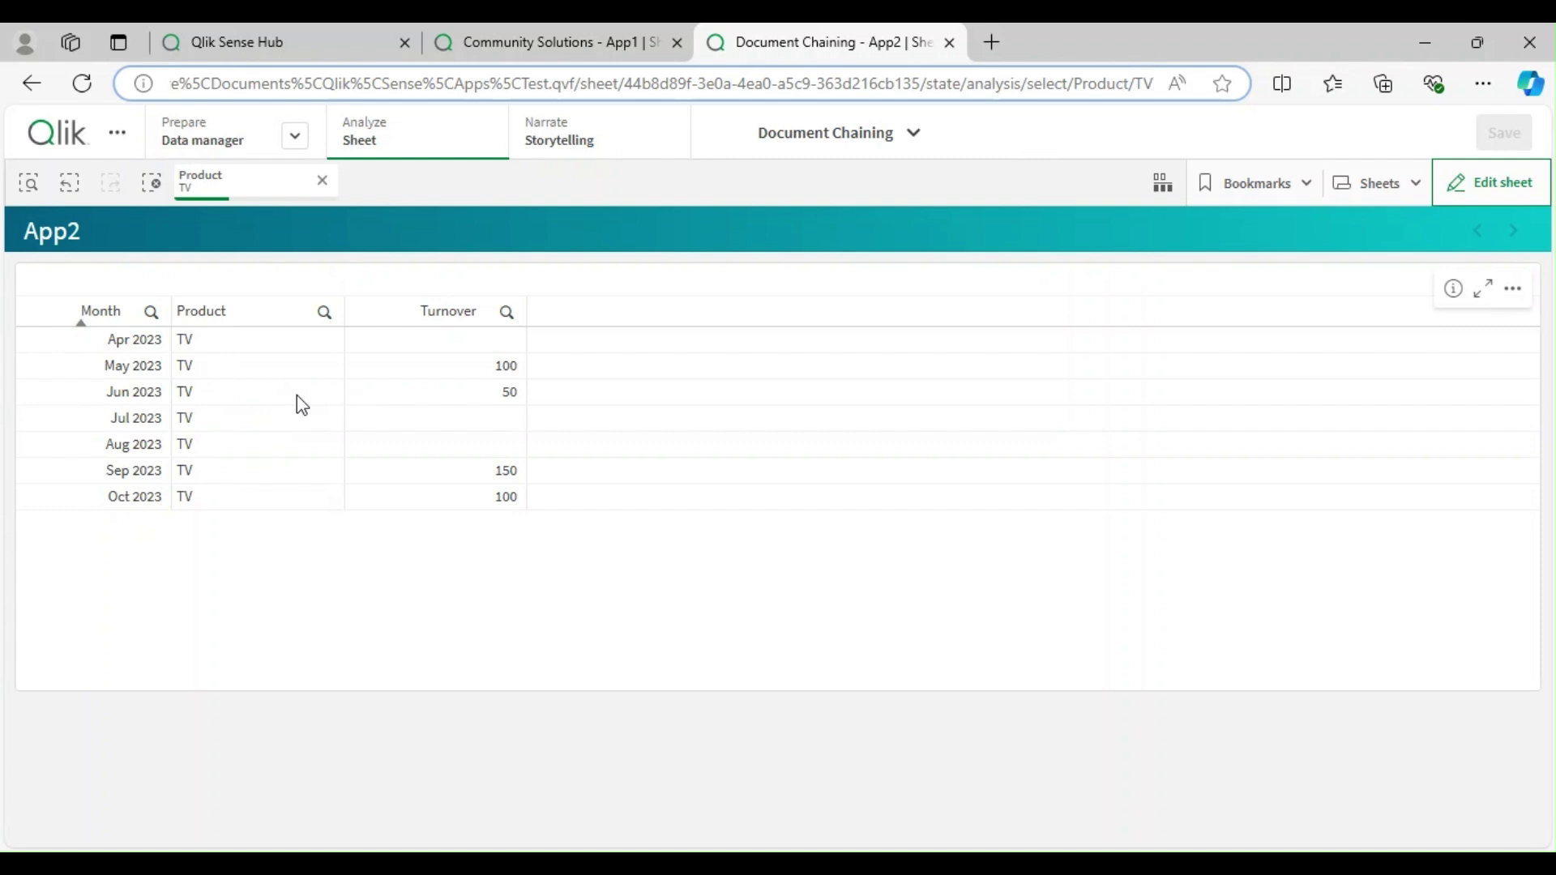
{"action": "triple_click", "coordinate": [1008, 89]}
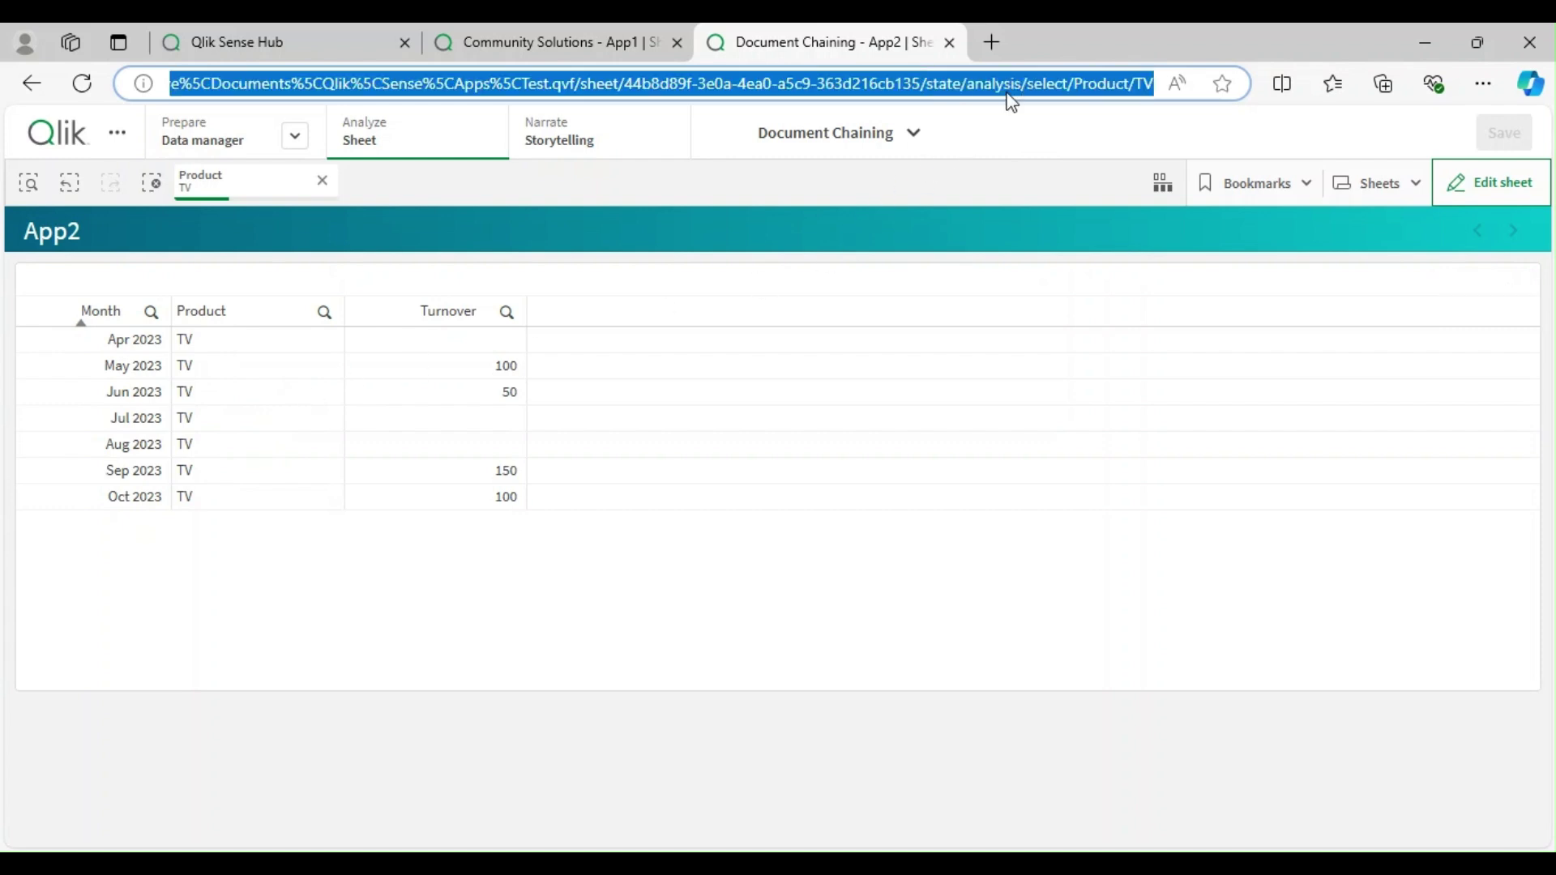
- Clear all selections in App2
{"action": "left_click", "coordinate": [614, 46]}
{"action": "left_click", "coordinate": [794, 42]}
{"action": "left_click", "coordinate": [152, 183]}
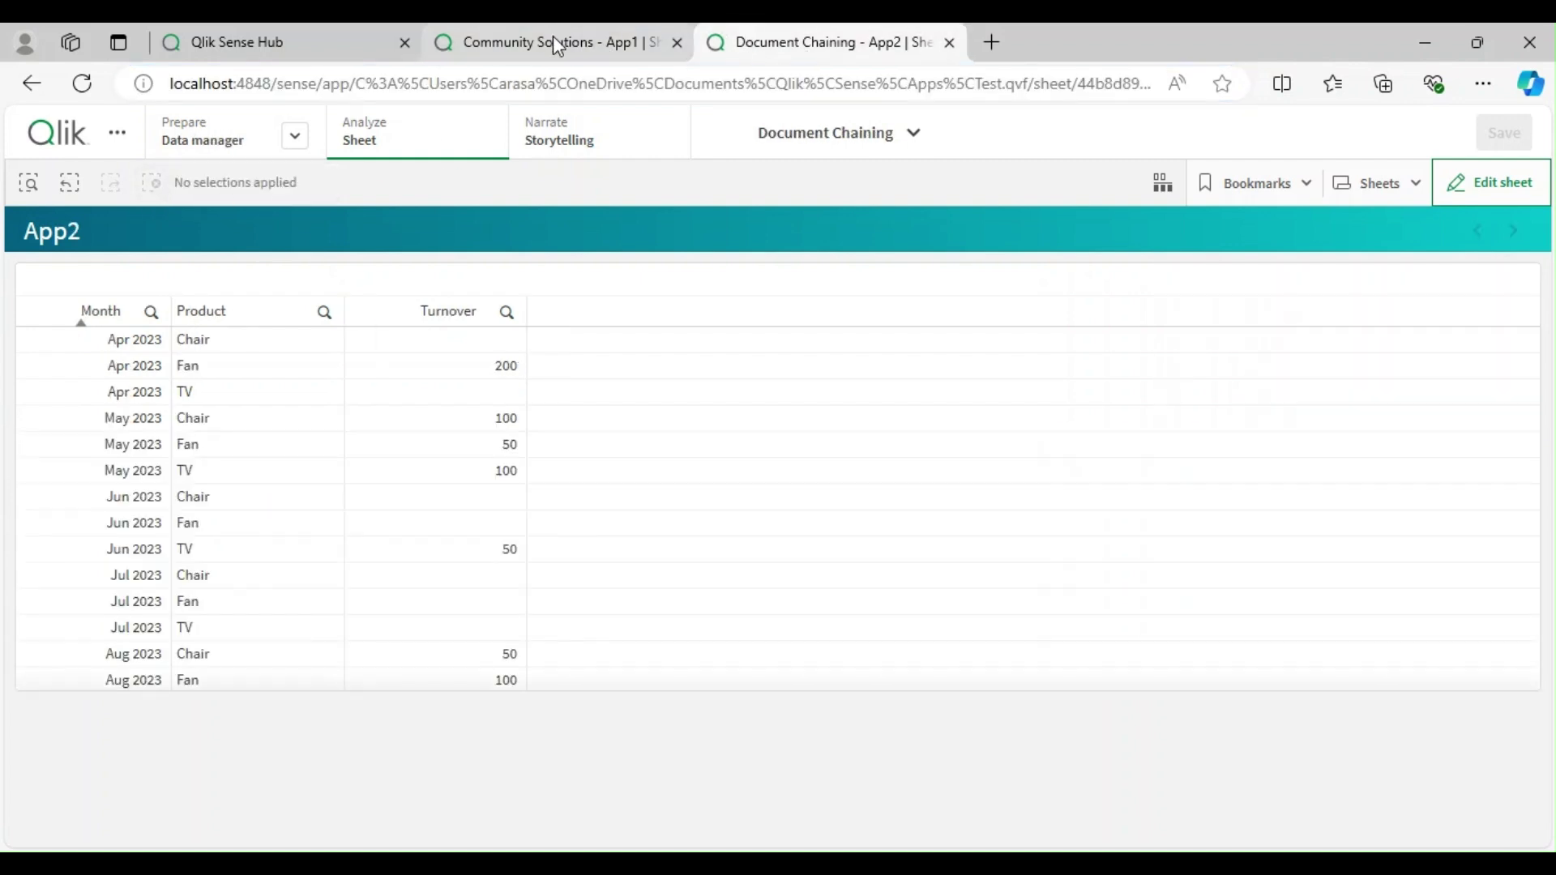
- Add a Button object beside the table on the App1 sheet and resize it to 6 x 3 grid cells
{"action": "left_click", "coordinate": [556, 45]}
{"action": "left_click", "coordinate": [1488, 185]}
{"action": "left_click", "coordinate": [1117, 323]}
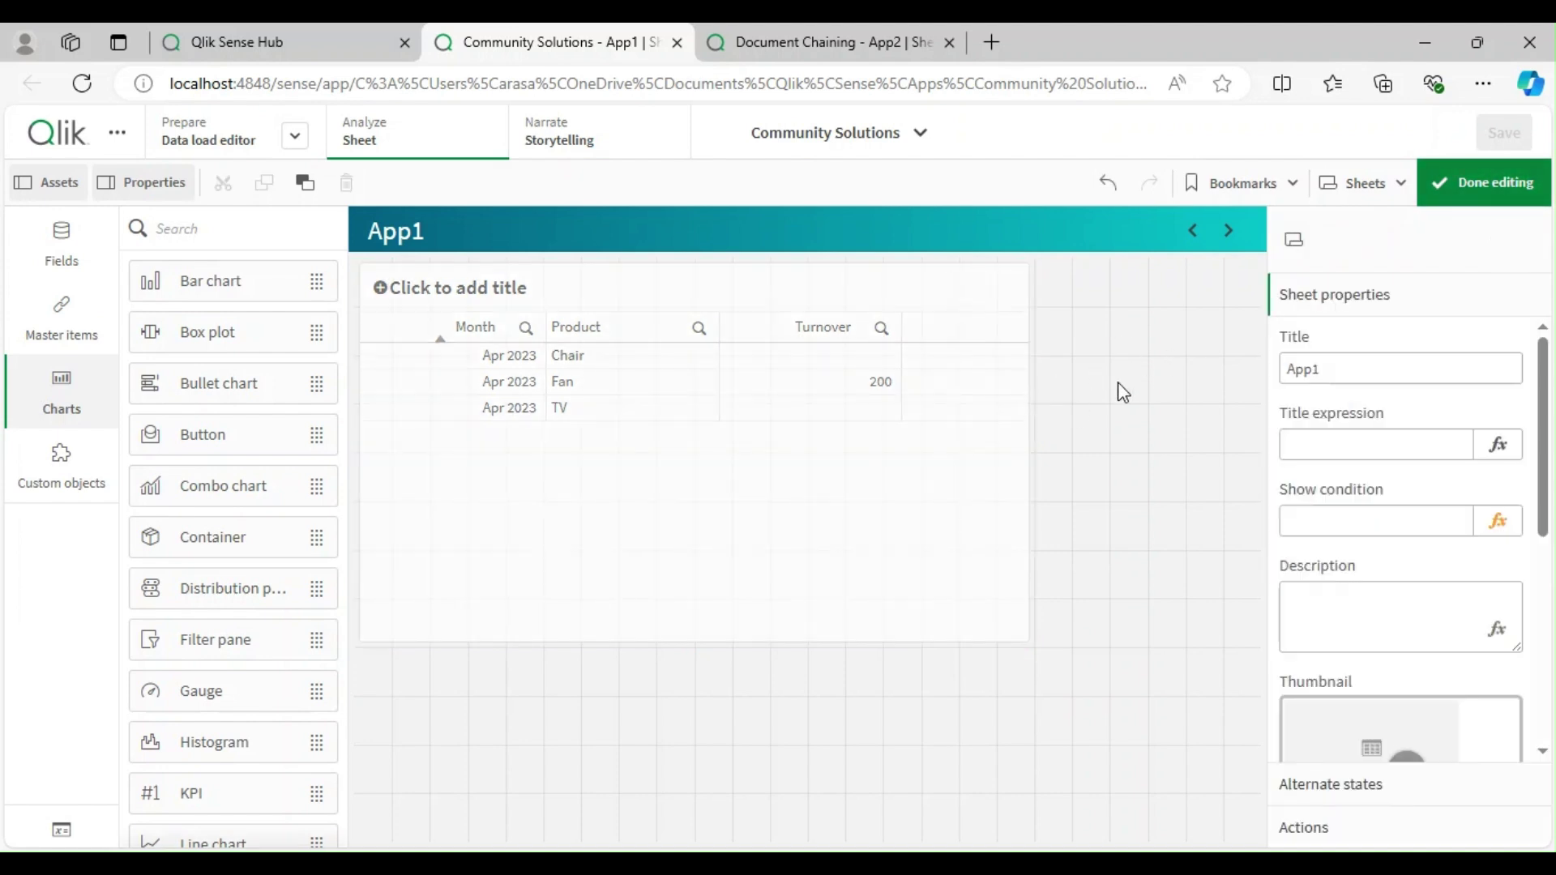
{"action": "left_click_drag", "start_coordinate": [201, 439], "coordinate": [1135, 368]}
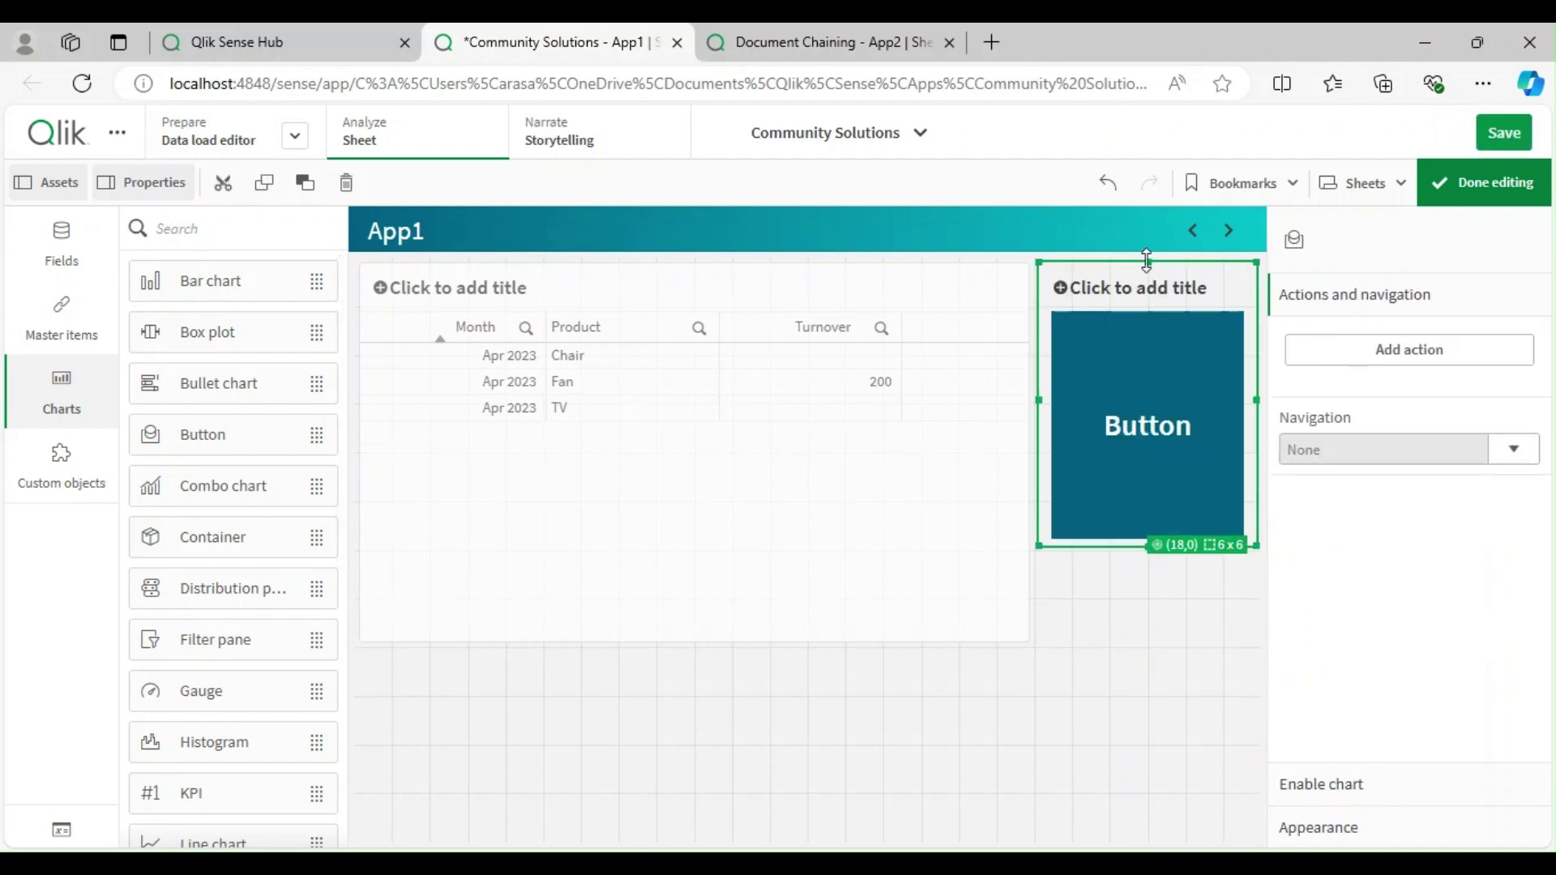
{"action": "left_click_drag", "start_coordinate": [1147, 260], "coordinate": [1148, 312]}
{"action": "left_click_drag", "start_coordinate": [1149, 486], "coordinate": [1164, 445]}
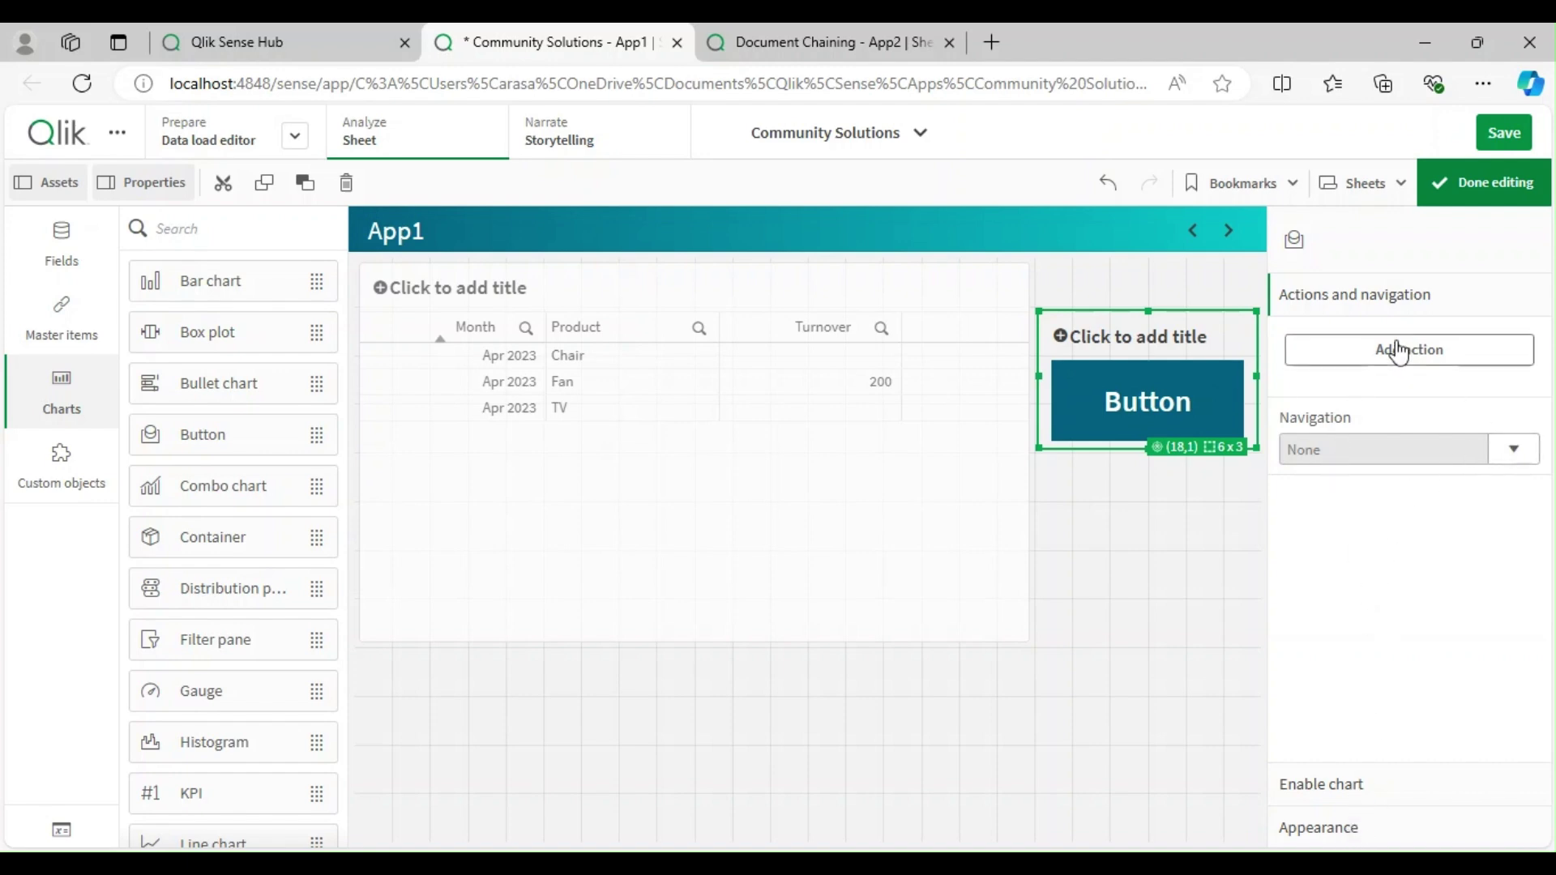
- Set the button's navigation to Open a website or email, using the copied App2 selection URL
{"action": "left_click", "coordinate": [1513, 451]}
{"action": "scroll", "coordinate": [1415, 714], "scroll_direction": "down", "scroll_amount": 3}
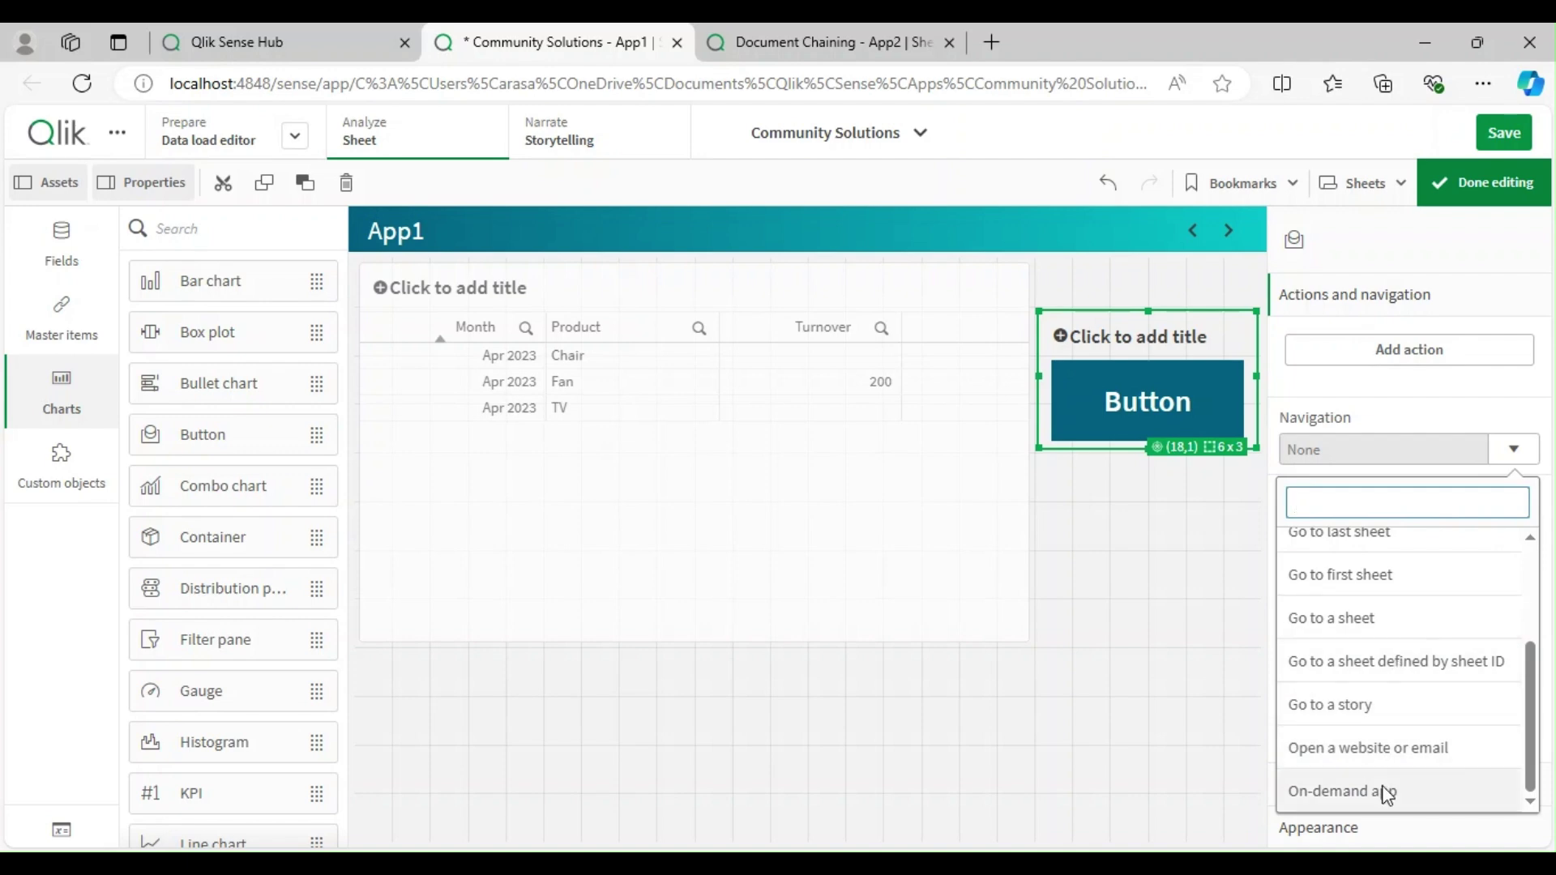
{"action": "left_click", "coordinate": [1396, 744]}
{"action": "left_click", "coordinate": [1376, 519]}
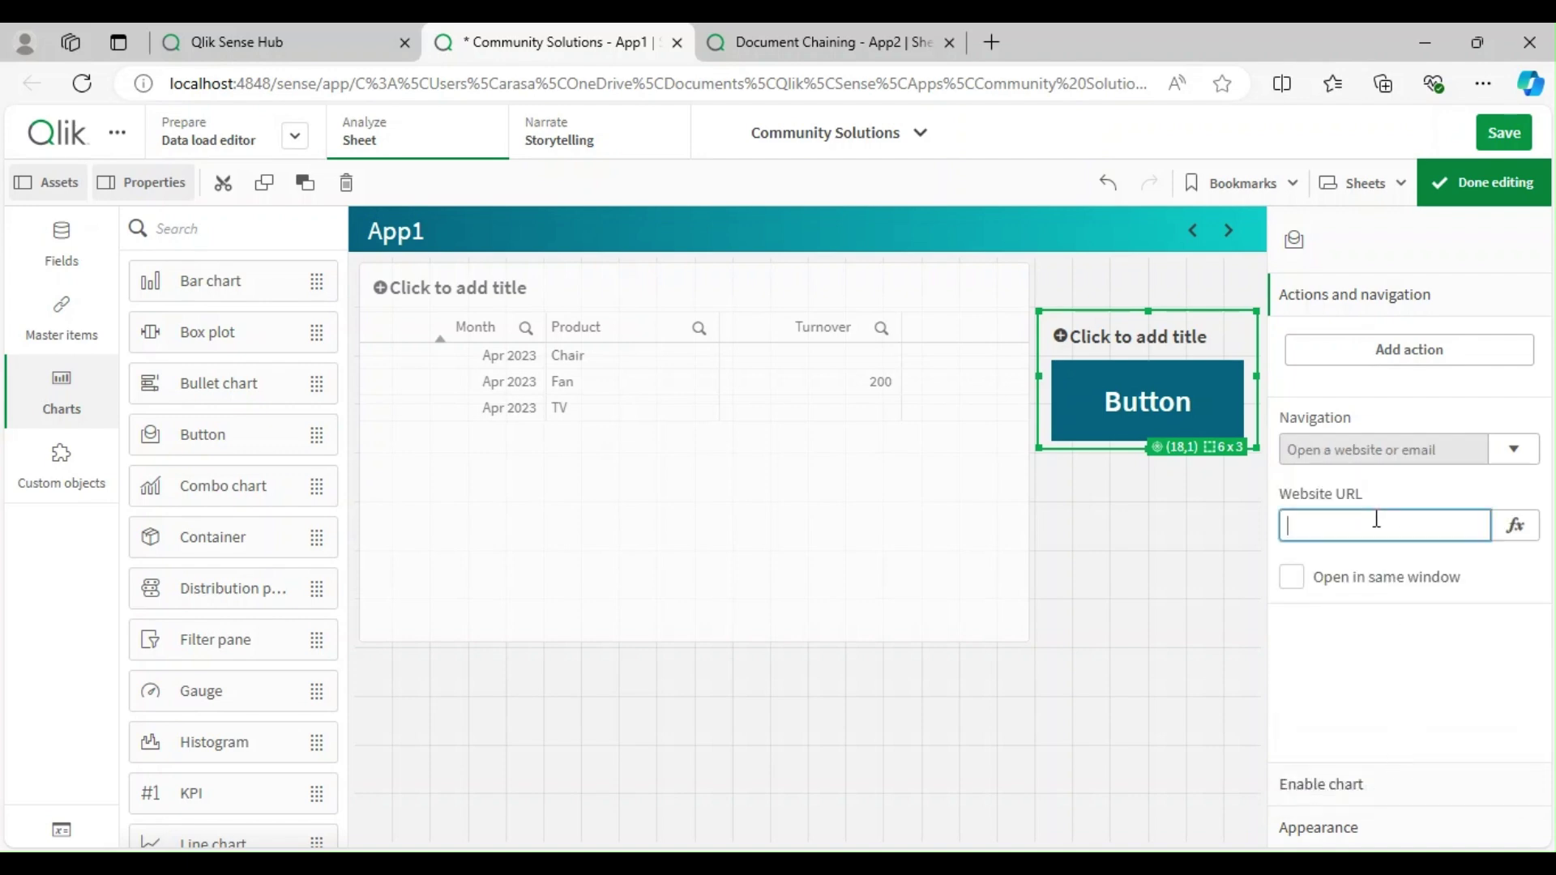
{"action": "key", "text": "ctrl+v"}
{"action": "key", "text": "Return"}
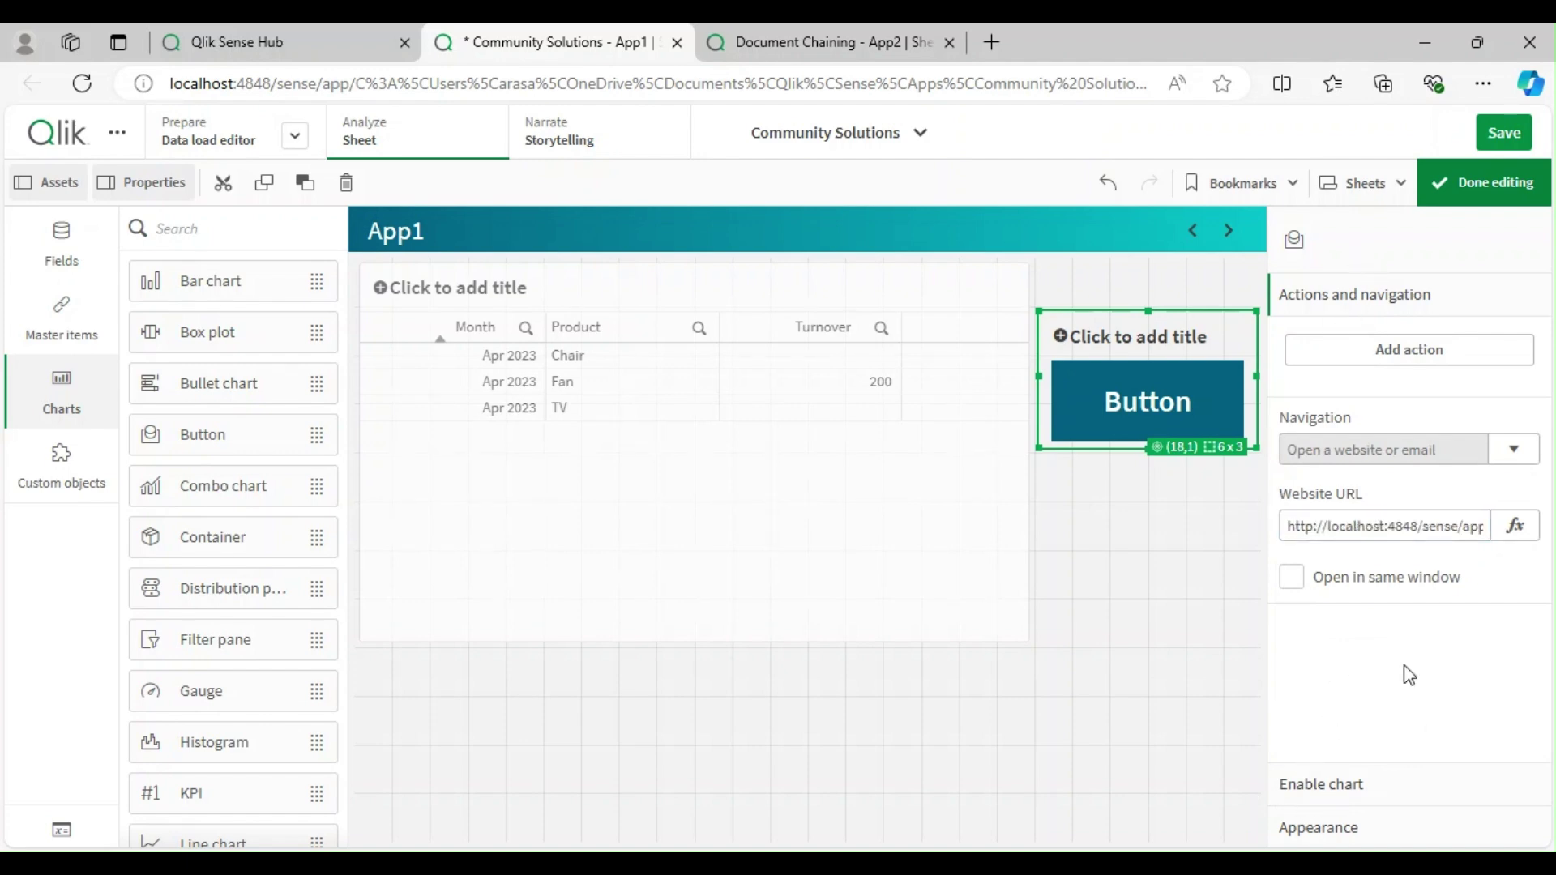
{"action": "left_click", "coordinate": [1151, 608]}
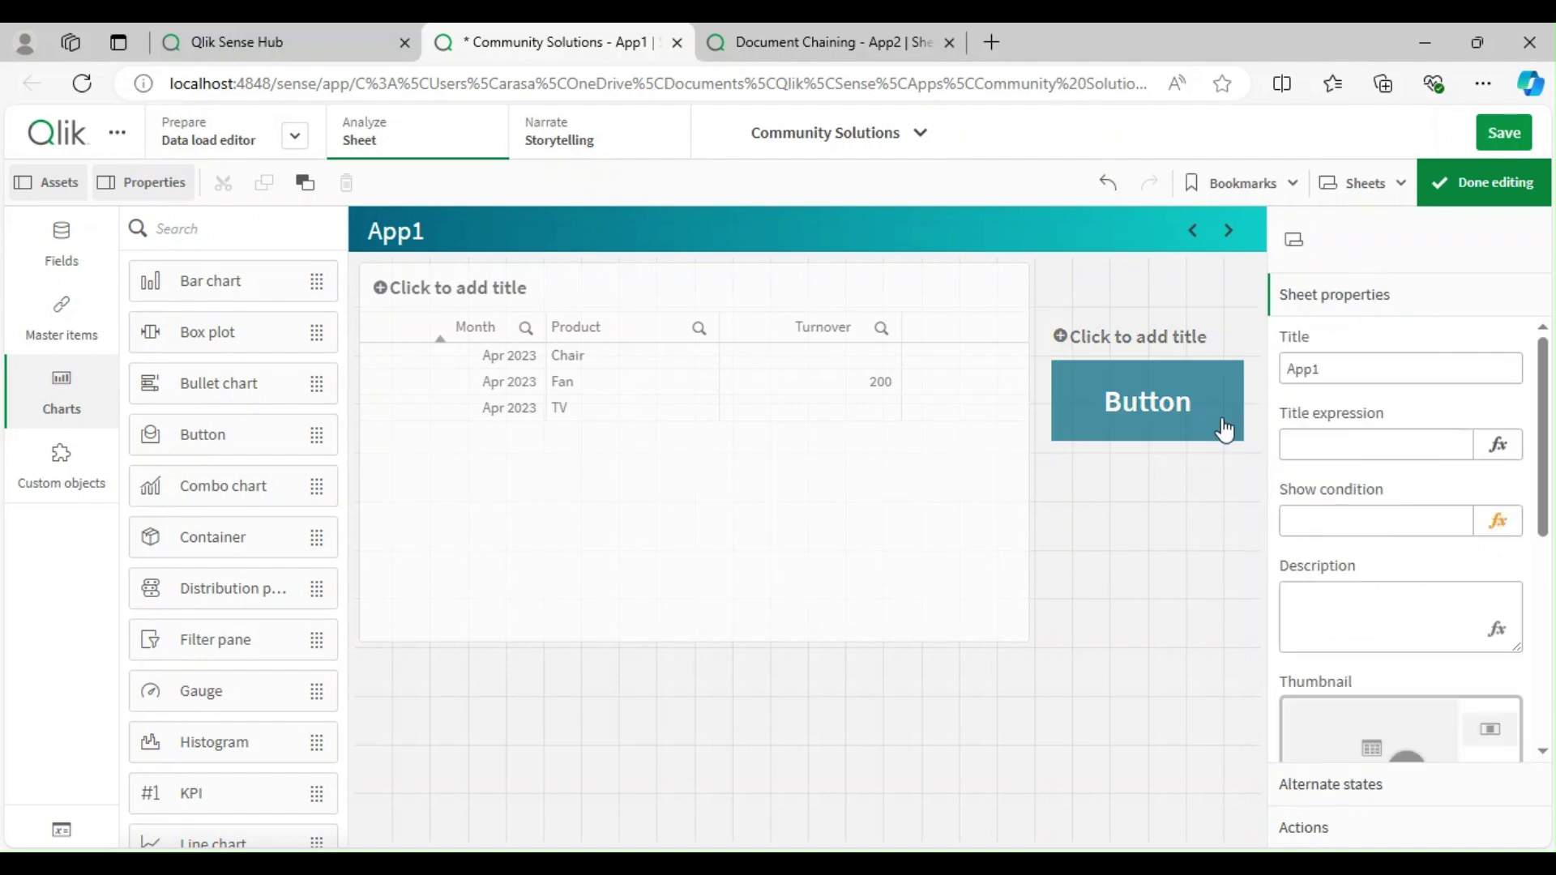
- Turn off Show titles for the button
{"action": "left_click", "coordinate": [1216, 422]}
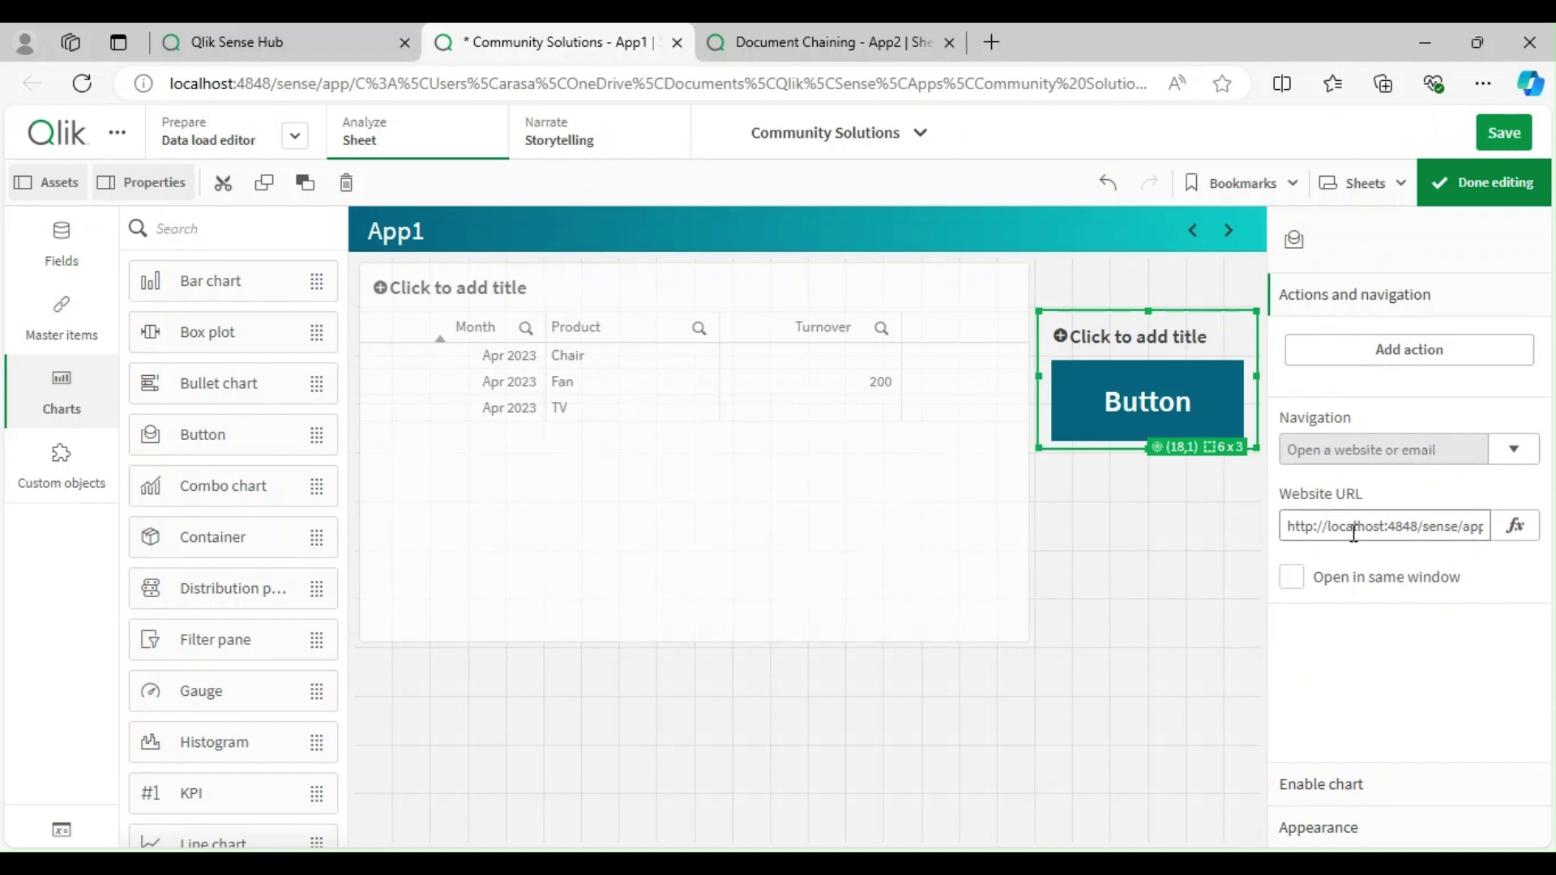
{"action": "left_click", "coordinate": [1345, 831]}
{"action": "left_click", "coordinate": [1356, 429]}
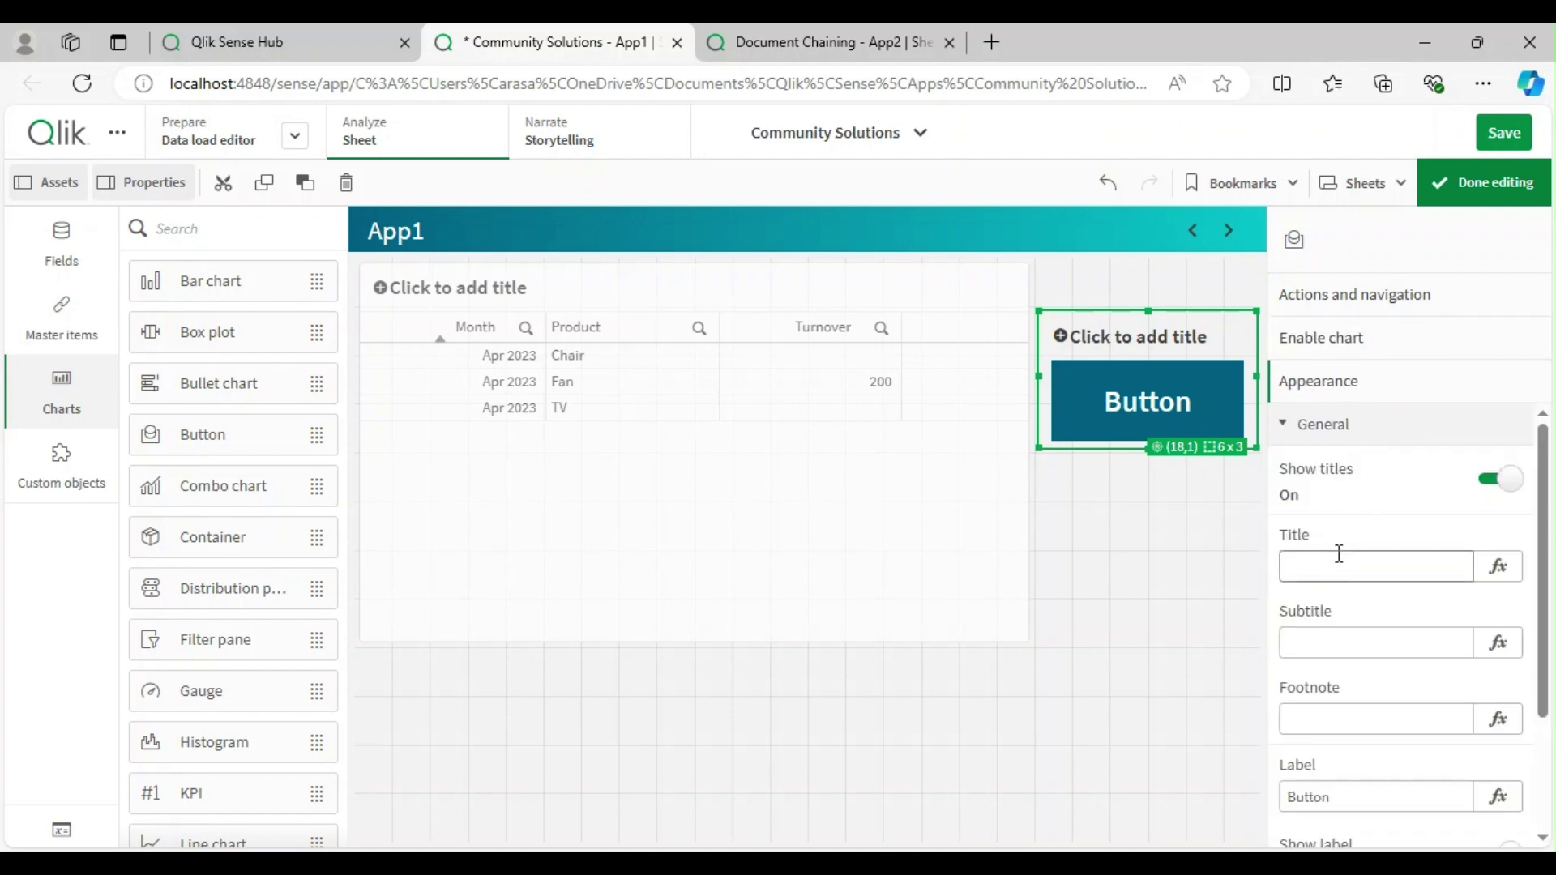
{"action": "left_click", "coordinate": [1498, 479]}
{"action": "left_click", "coordinate": [1329, 435]}
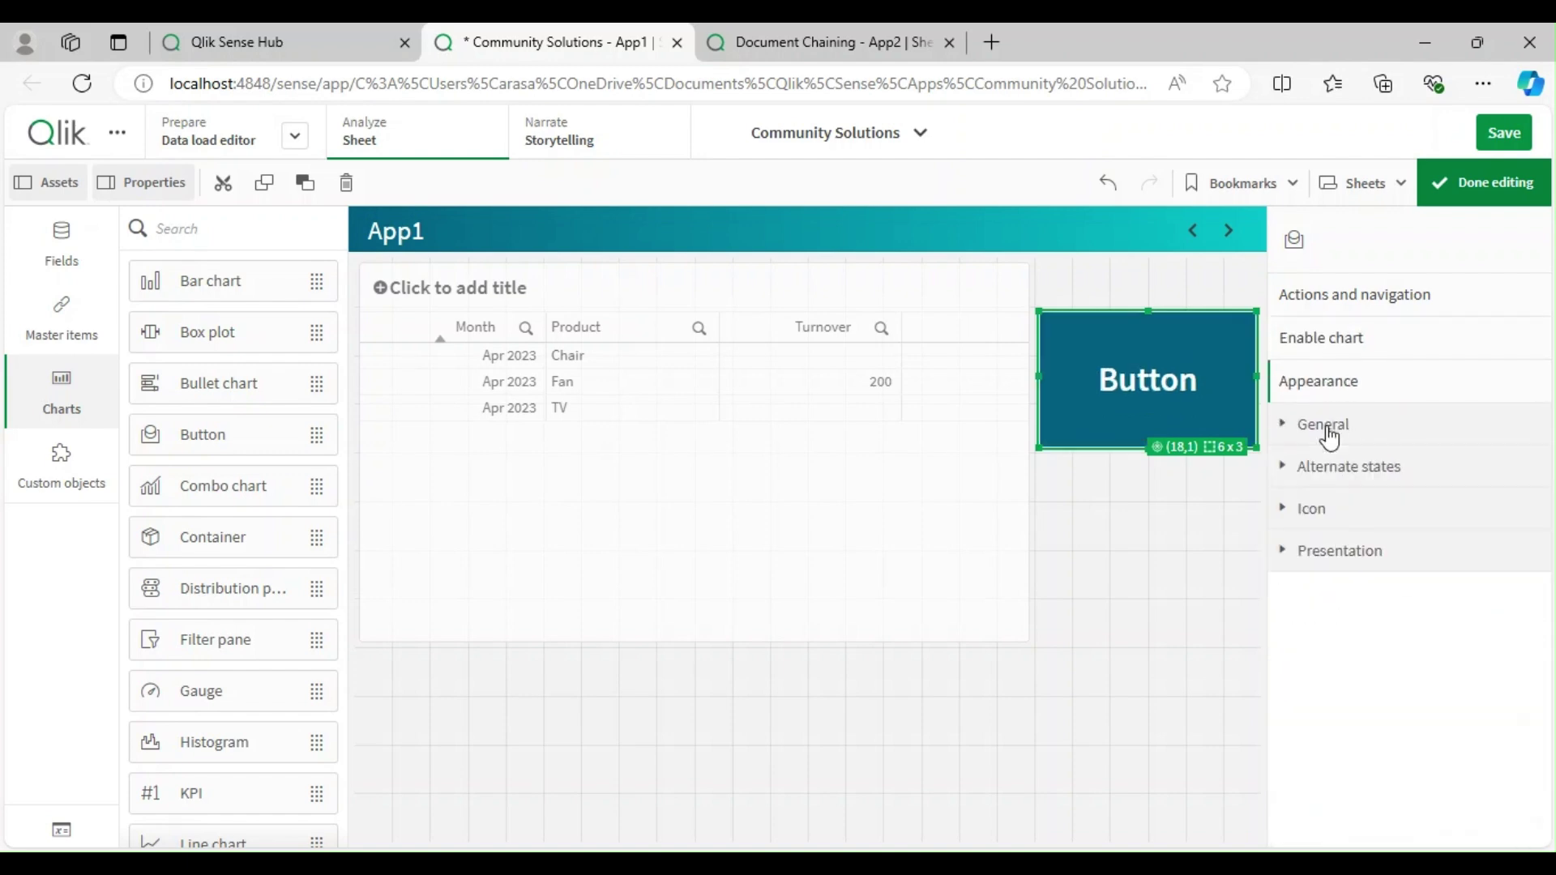
- Set the button's label to Document Chaining and finish editing the App1 sheet
{"action": "left_click", "coordinate": [1329, 436]}
{"action": "double_click", "coordinate": [1333, 567]}
{"action": "type", "text": "d"}
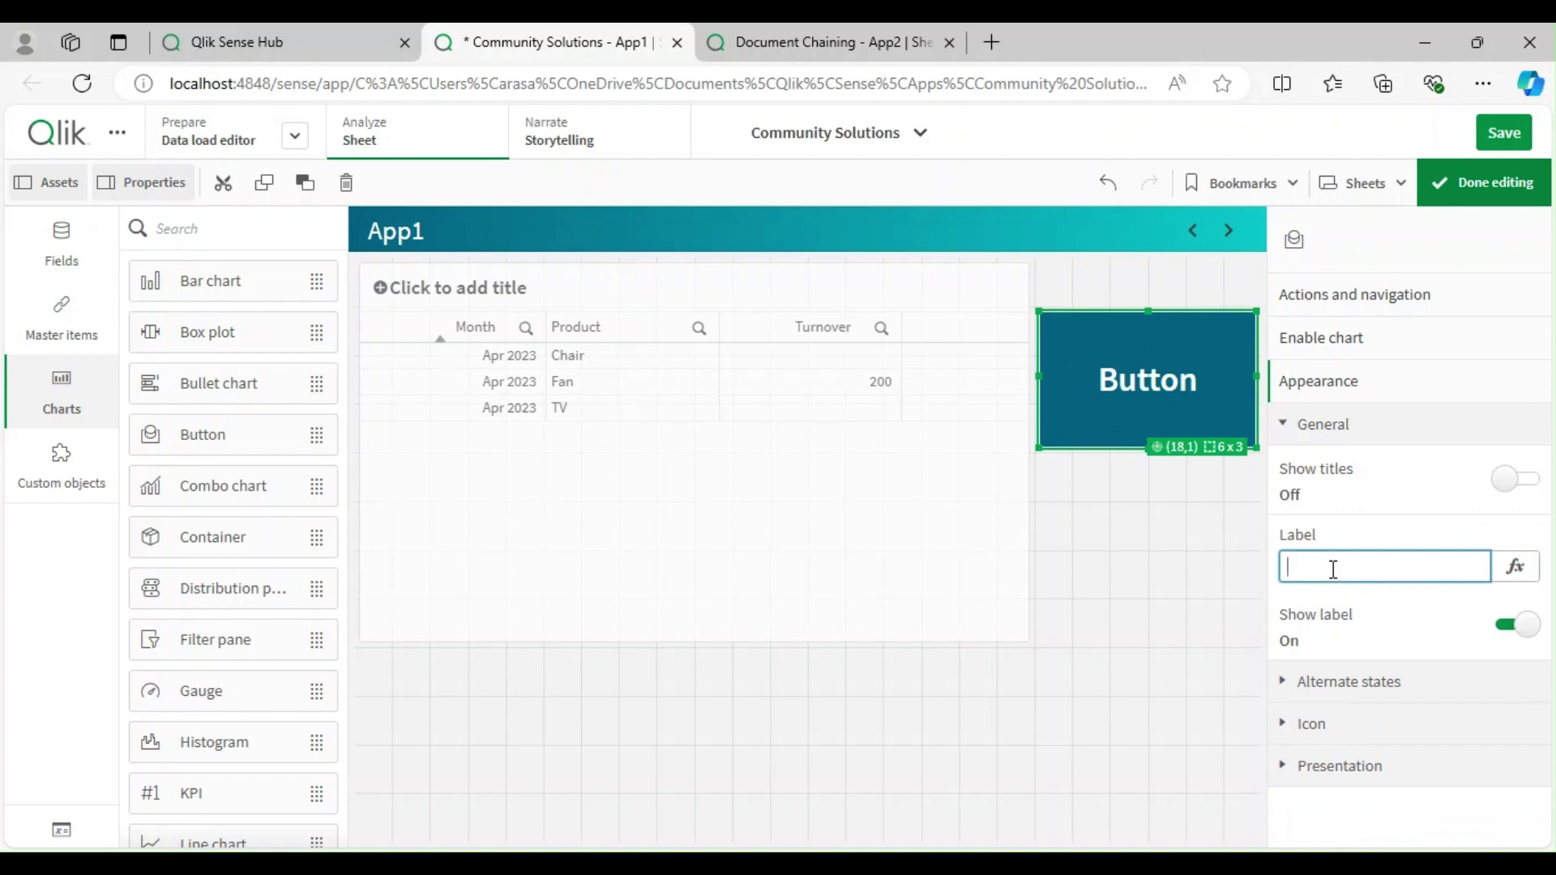
{"action": "type", "text": "ocument Chaining"}
{"action": "key", "text": "Return"}
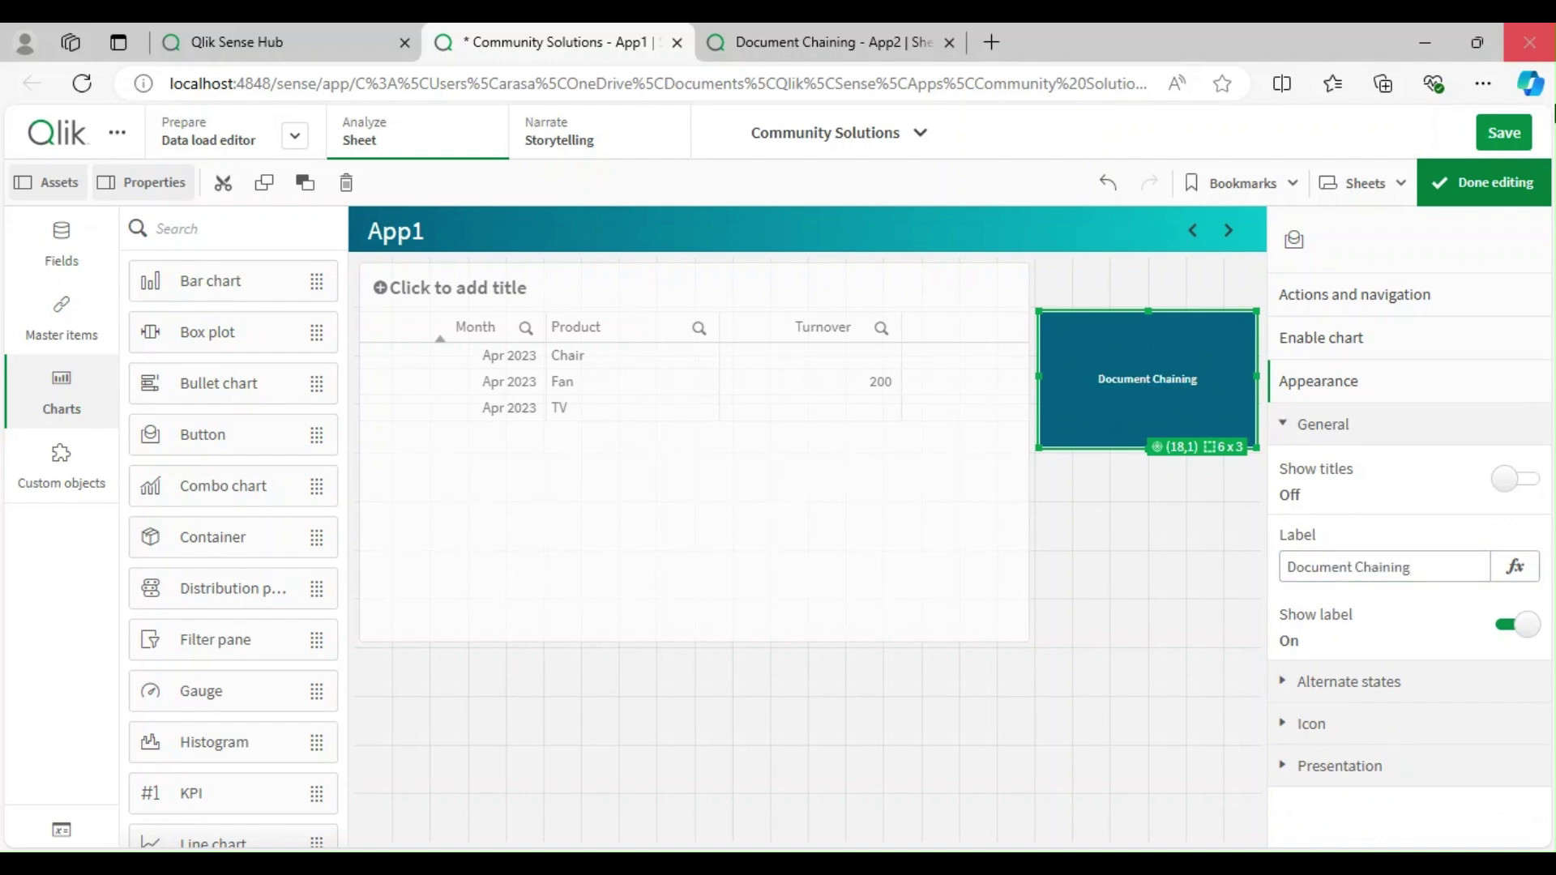
{"action": "left_click", "coordinate": [1513, 188]}
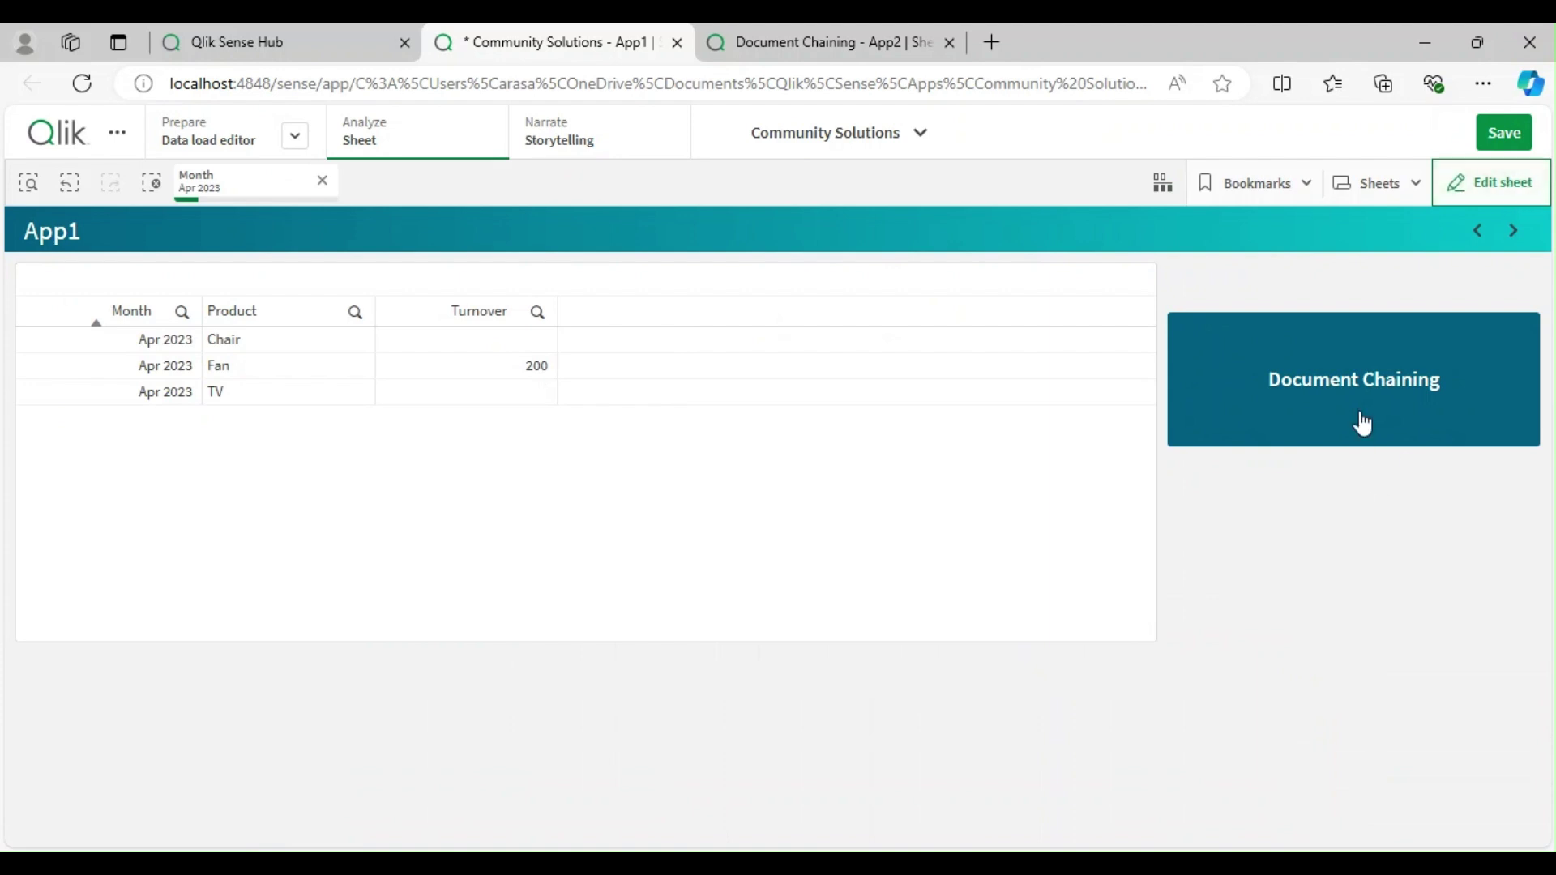
- Open App2 through the Document Chaining button, close the older App2 tab, and compare the selections in both apps
{"action": "left_click", "coordinate": [1360, 389]}
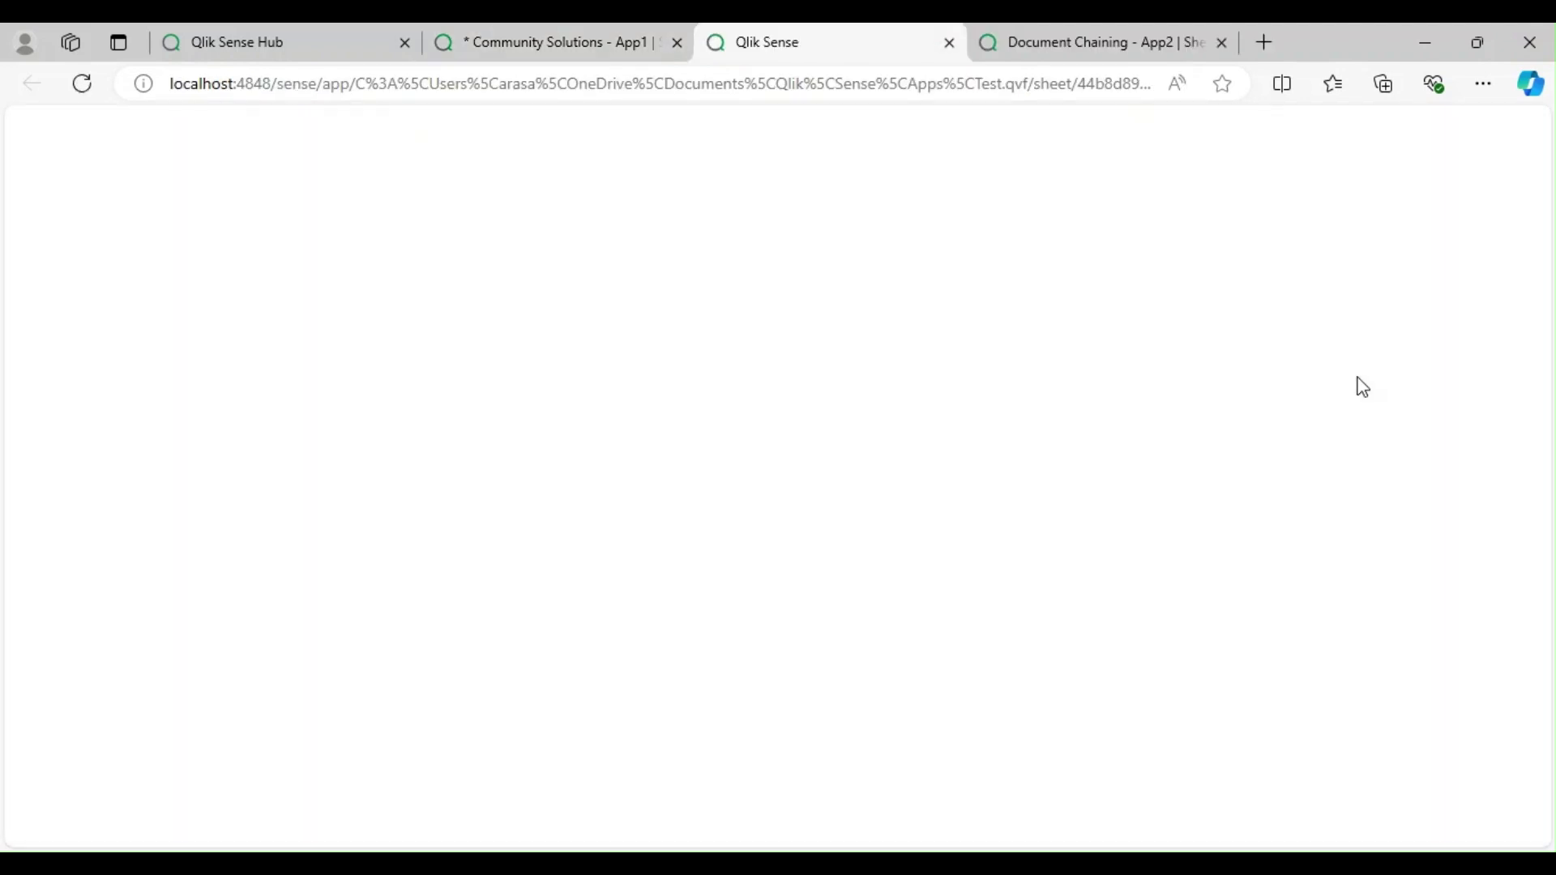
{"action": "middle_click", "coordinate": [1198, 46]}
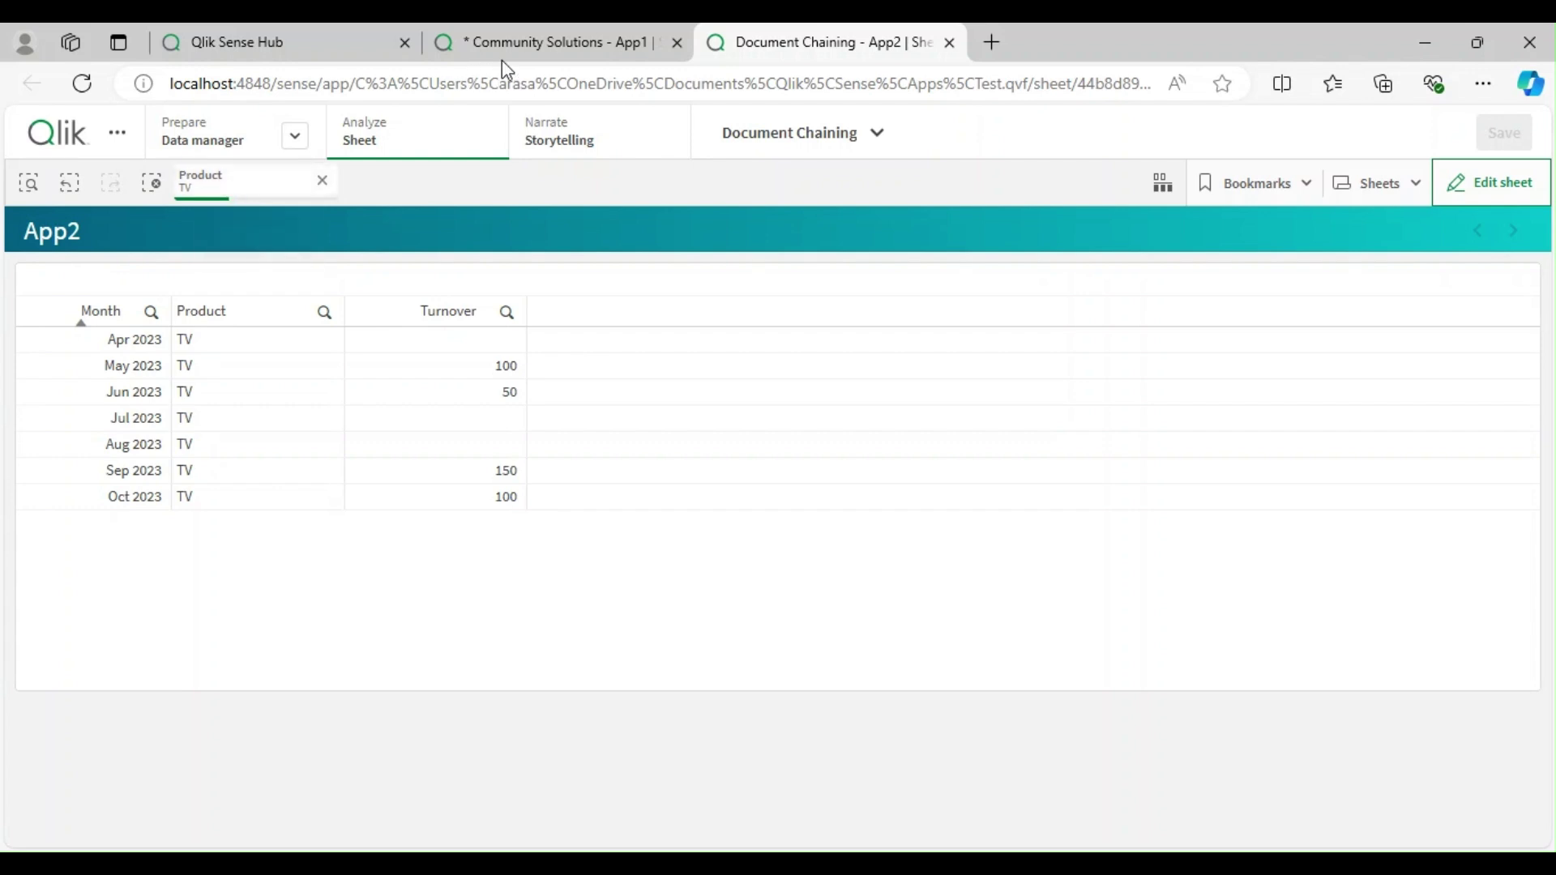
{"action": "left_click", "coordinate": [556, 42]}
{"action": "left_click", "coordinate": [815, 45]}
- Clear all selections in App1 and return to App2
{"action": "left_click", "coordinate": [582, 42]}
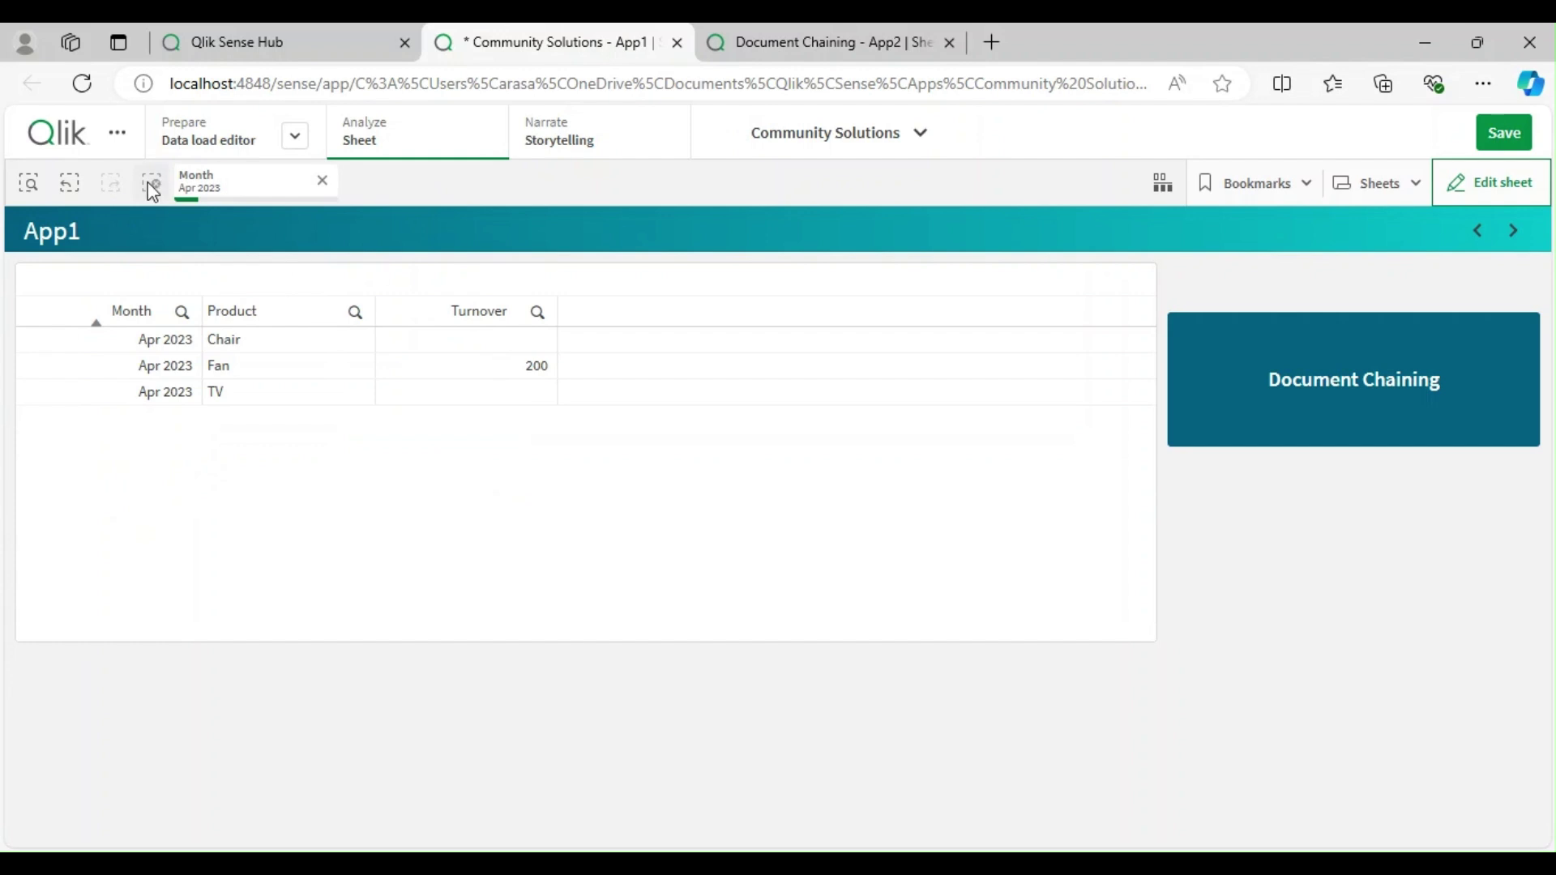
{"action": "left_click", "coordinate": [149, 185]}
{"action": "left_click", "coordinate": [896, 43]}
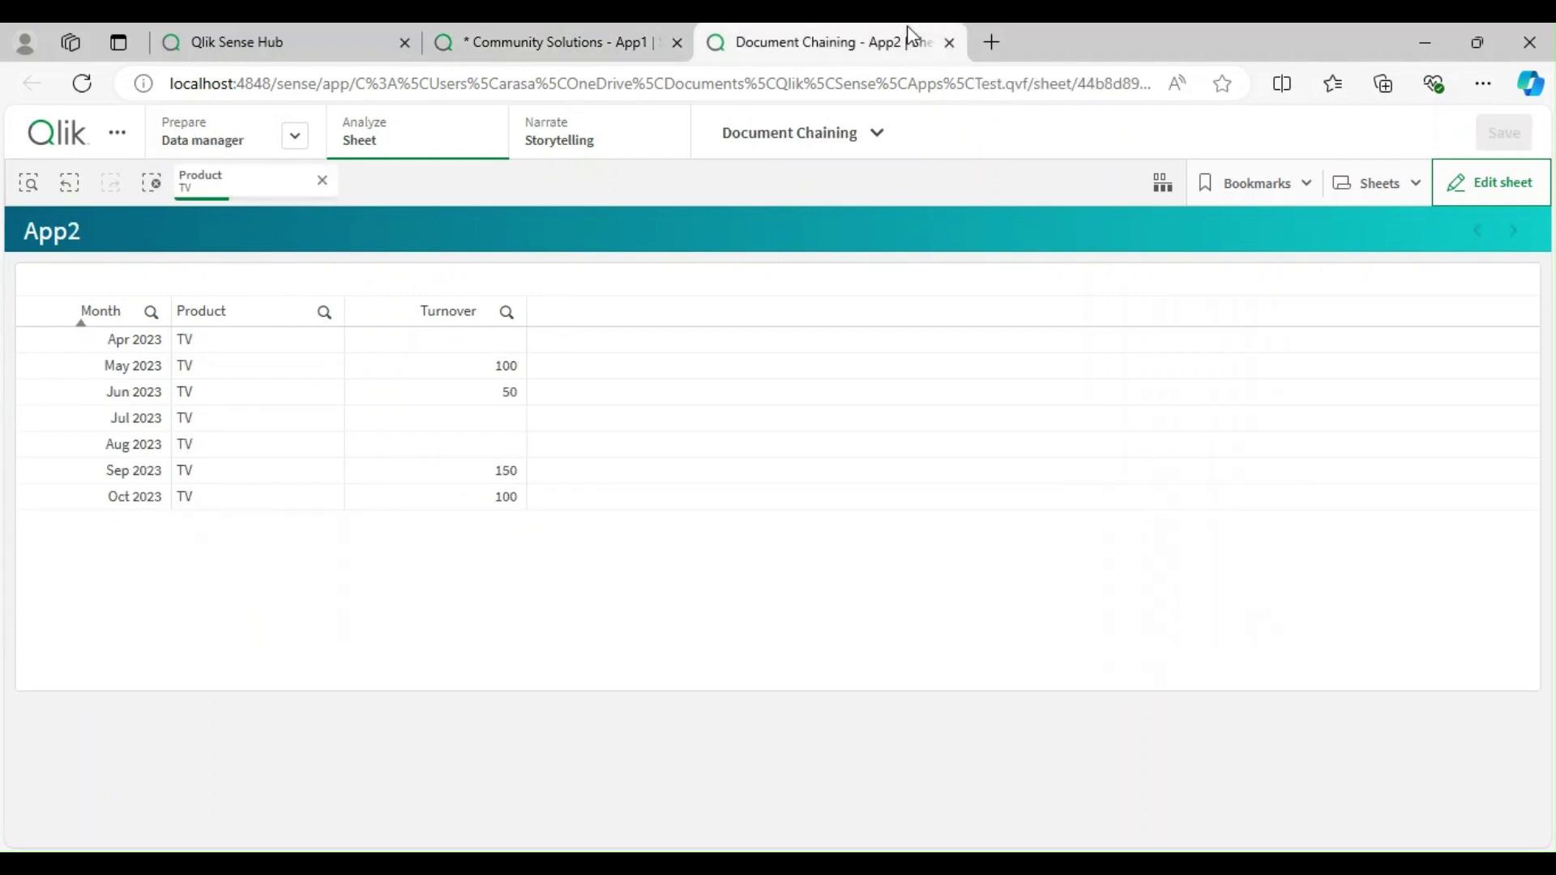
- Close the App2 tab, reopen App2 through the Document Chaining button, and check the selection part at the end of its URL
{"action": "left_click", "coordinate": [949, 42]}
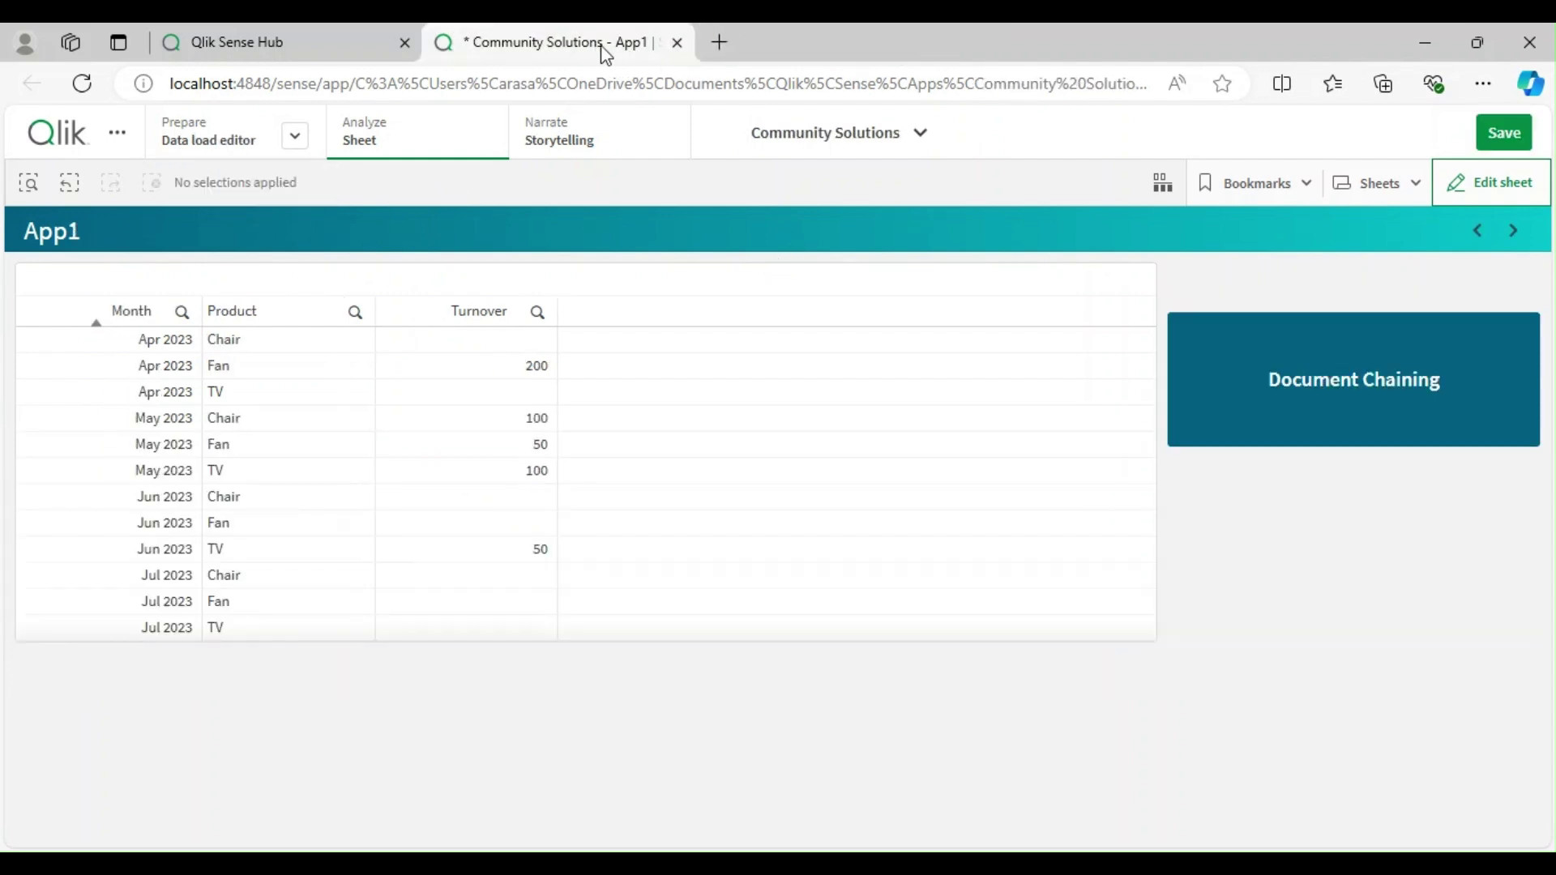
{"action": "left_click", "coordinate": [1338, 378]}
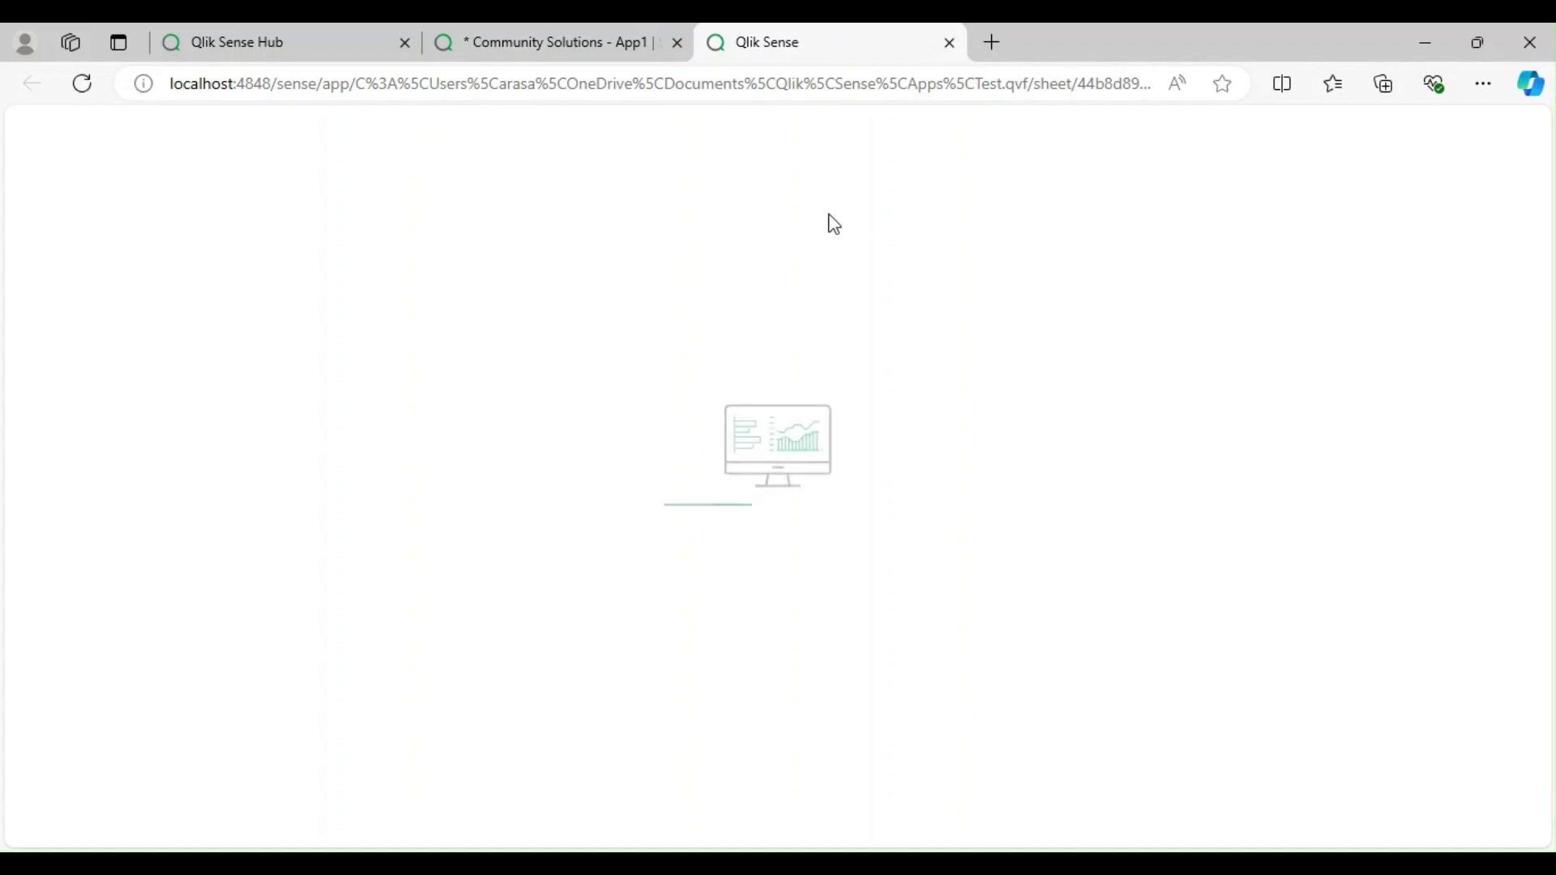
{"action": "left_click", "coordinate": [603, 43]}
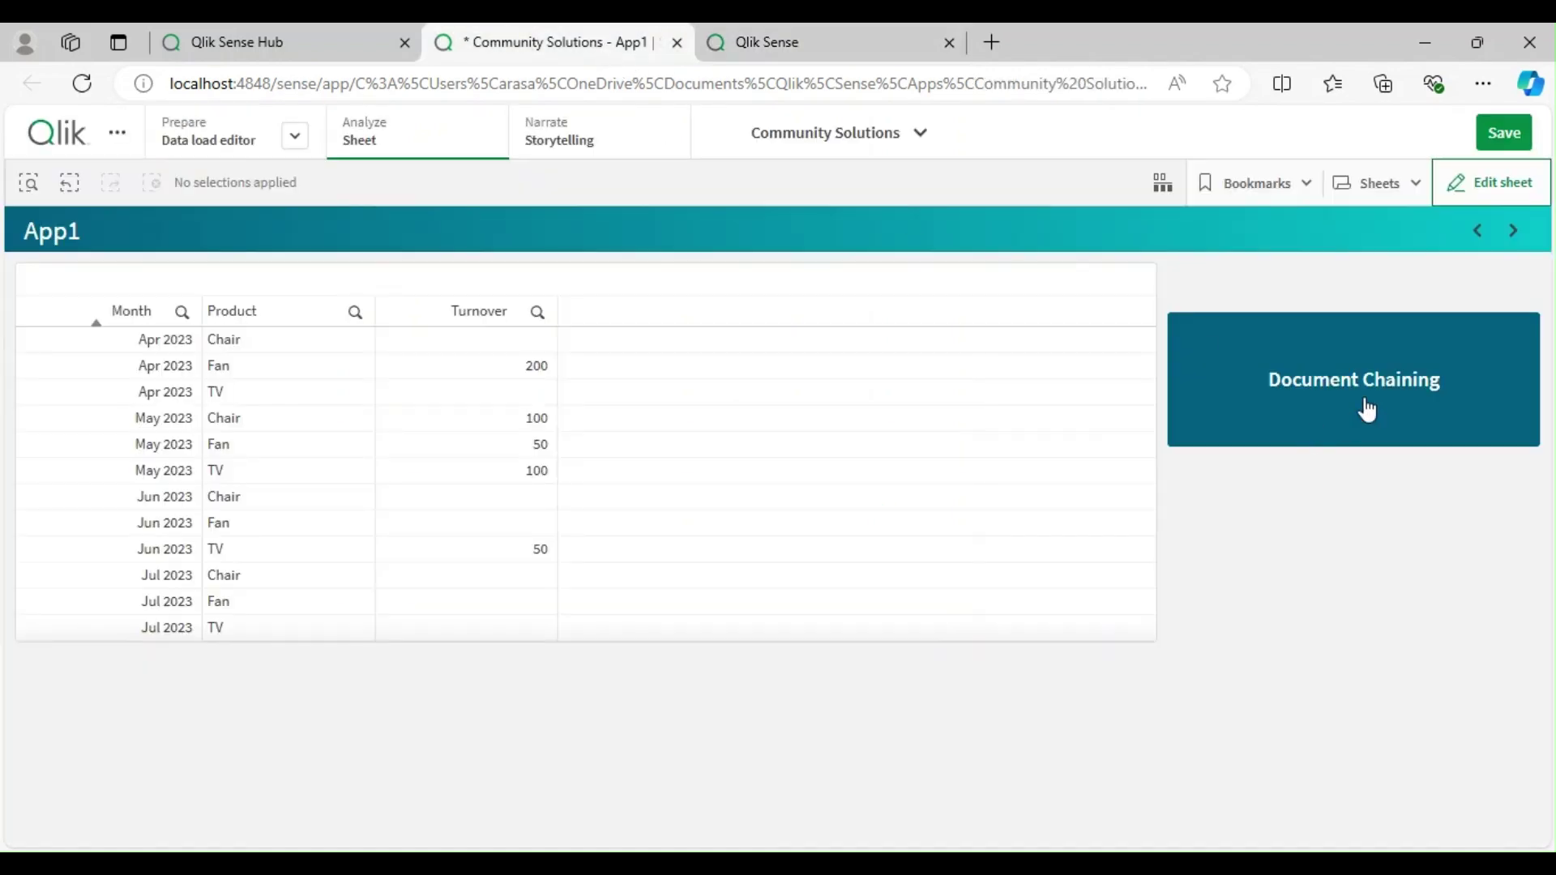
{"action": "left_click", "coordinate": [840, 55]}
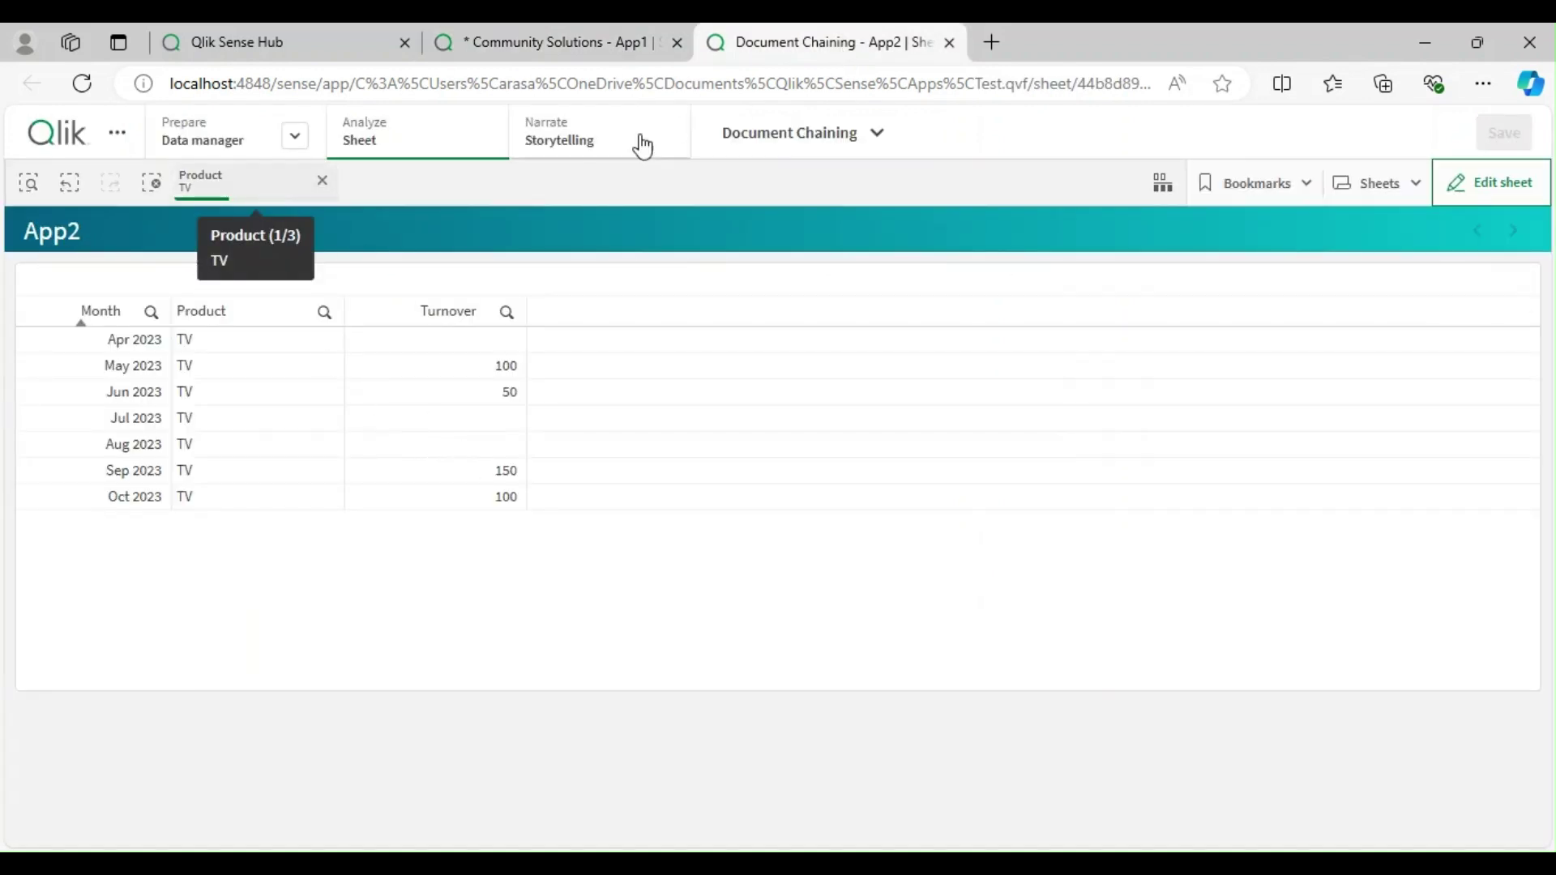
{"action": "left_click", "coordinate": [871, 81]}
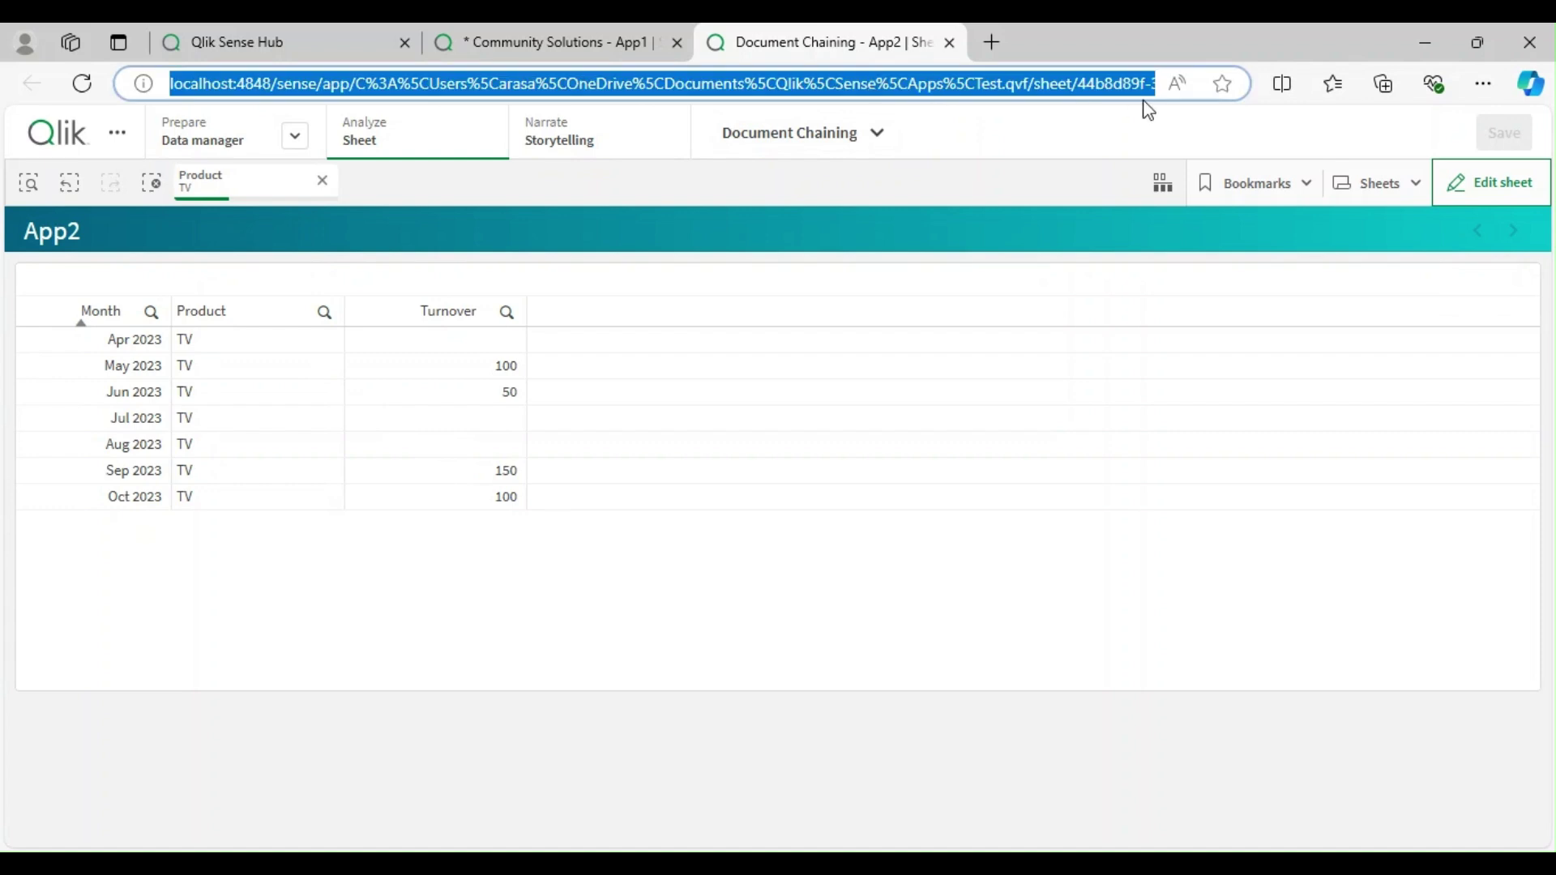
{"action": "key", "text": "End"}
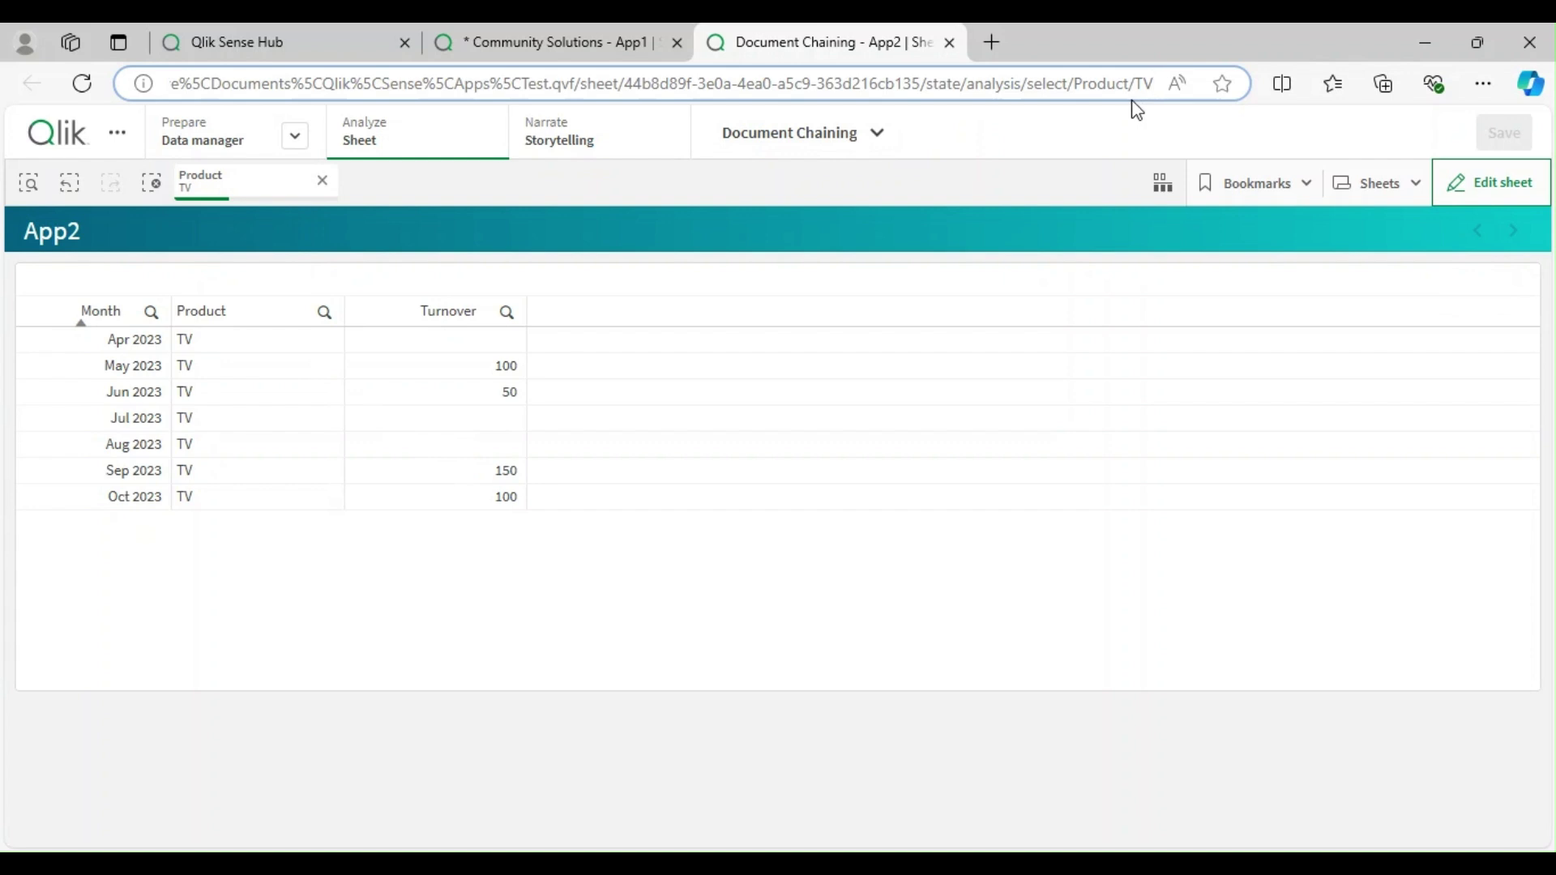
{"action": "left_click", "coordinate": [566, 38]}
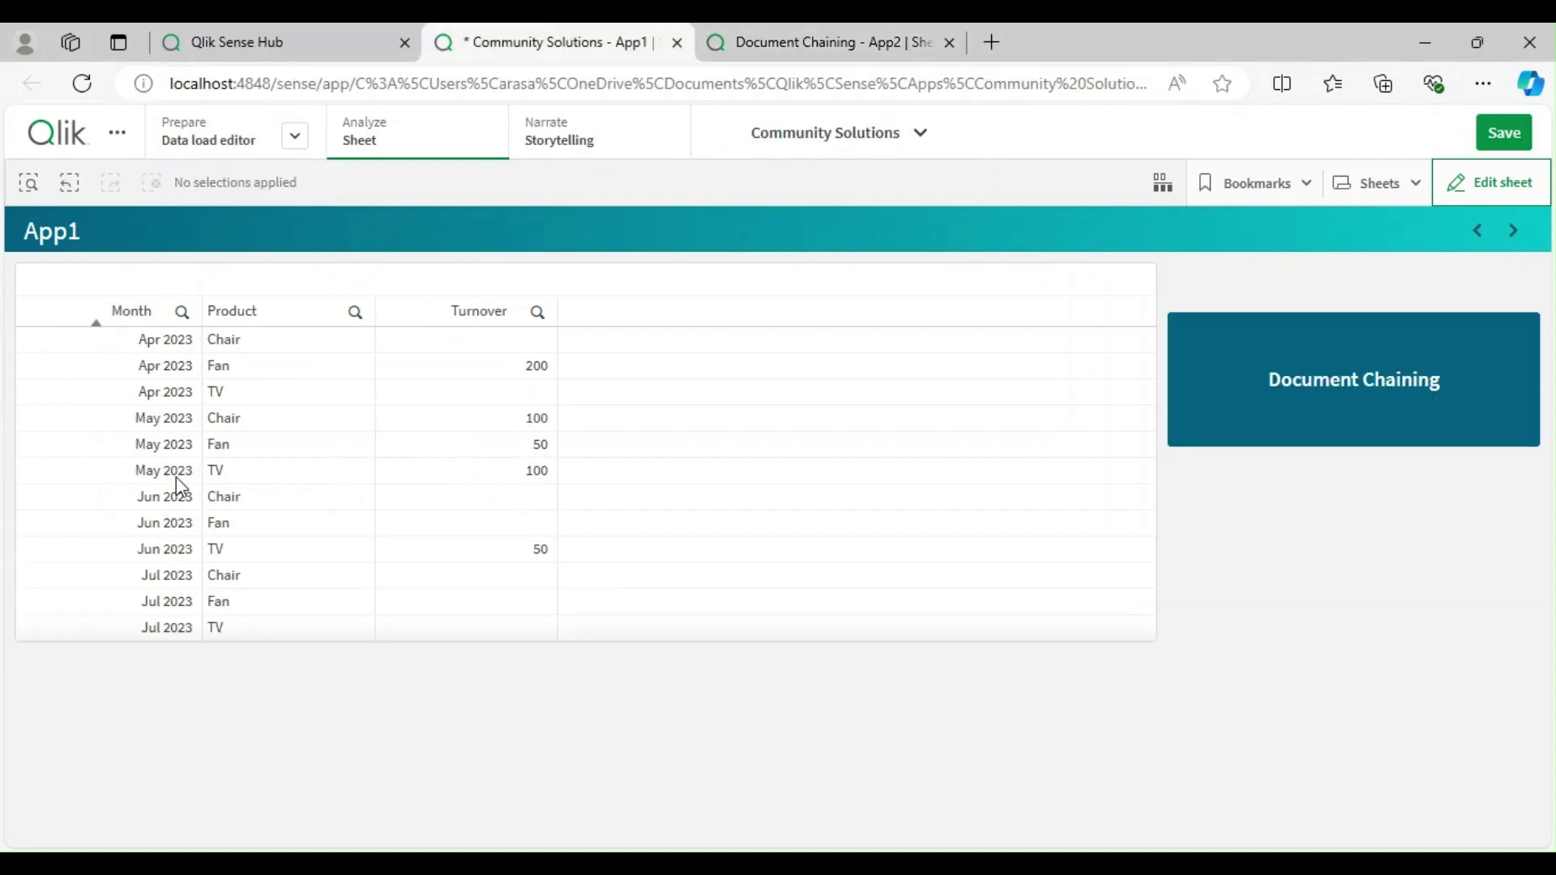
{"action": "left_click", "coordinate": [237, 341]}
{"action": "left_click", "coordinate": [241, 366]}
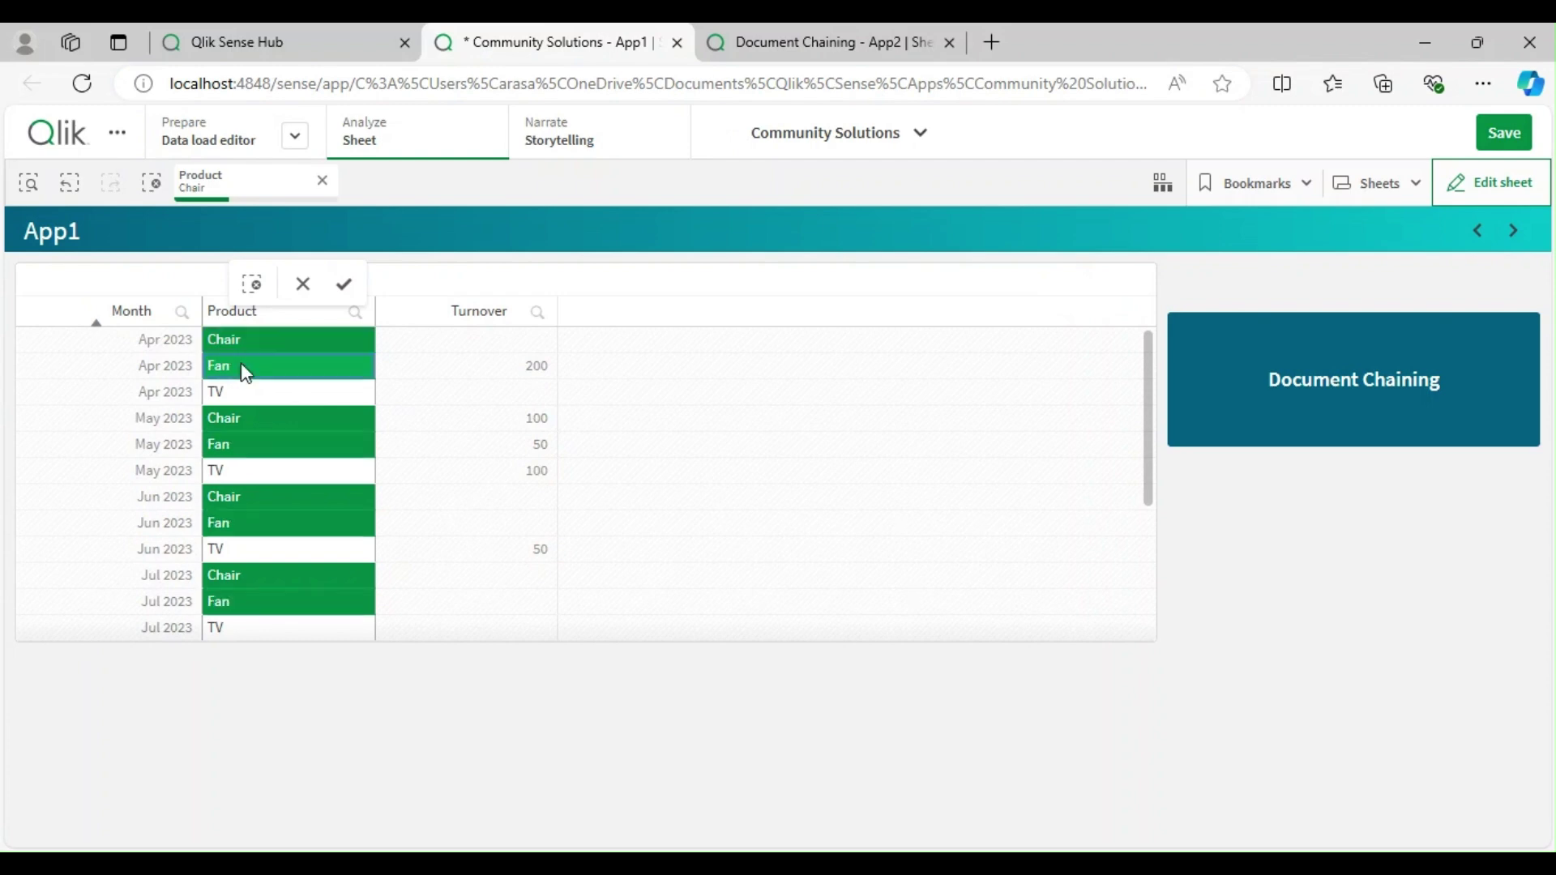
{"action": "left_click", "coordinate": [304, 284]}
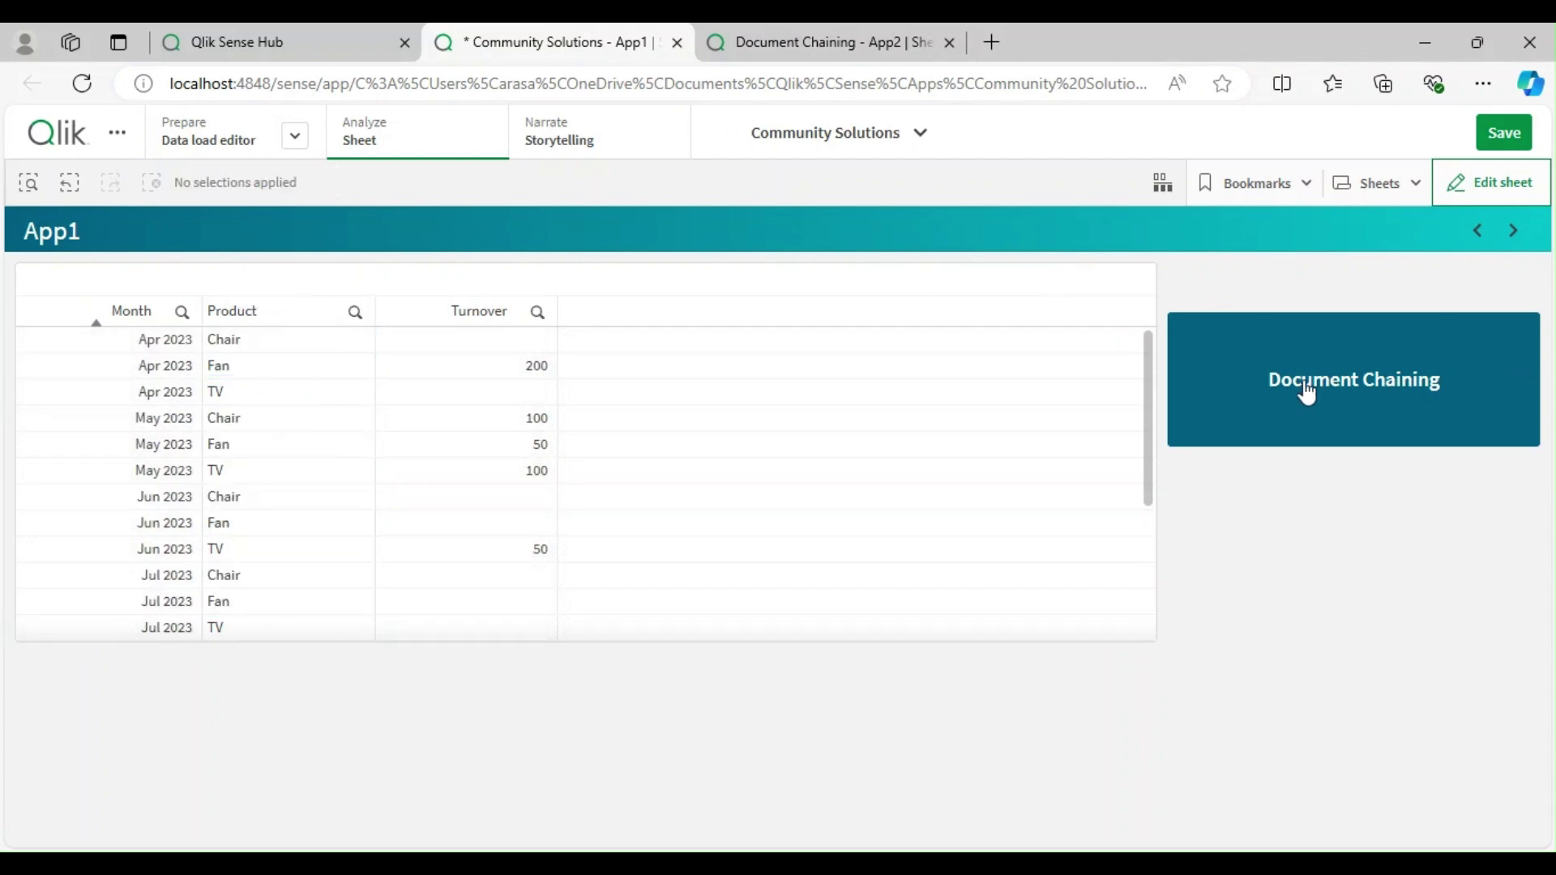
{"action": "left_click", "coordinate": [1336, 388]}
{"action": "left_click", "coordinate": [910, 35]}
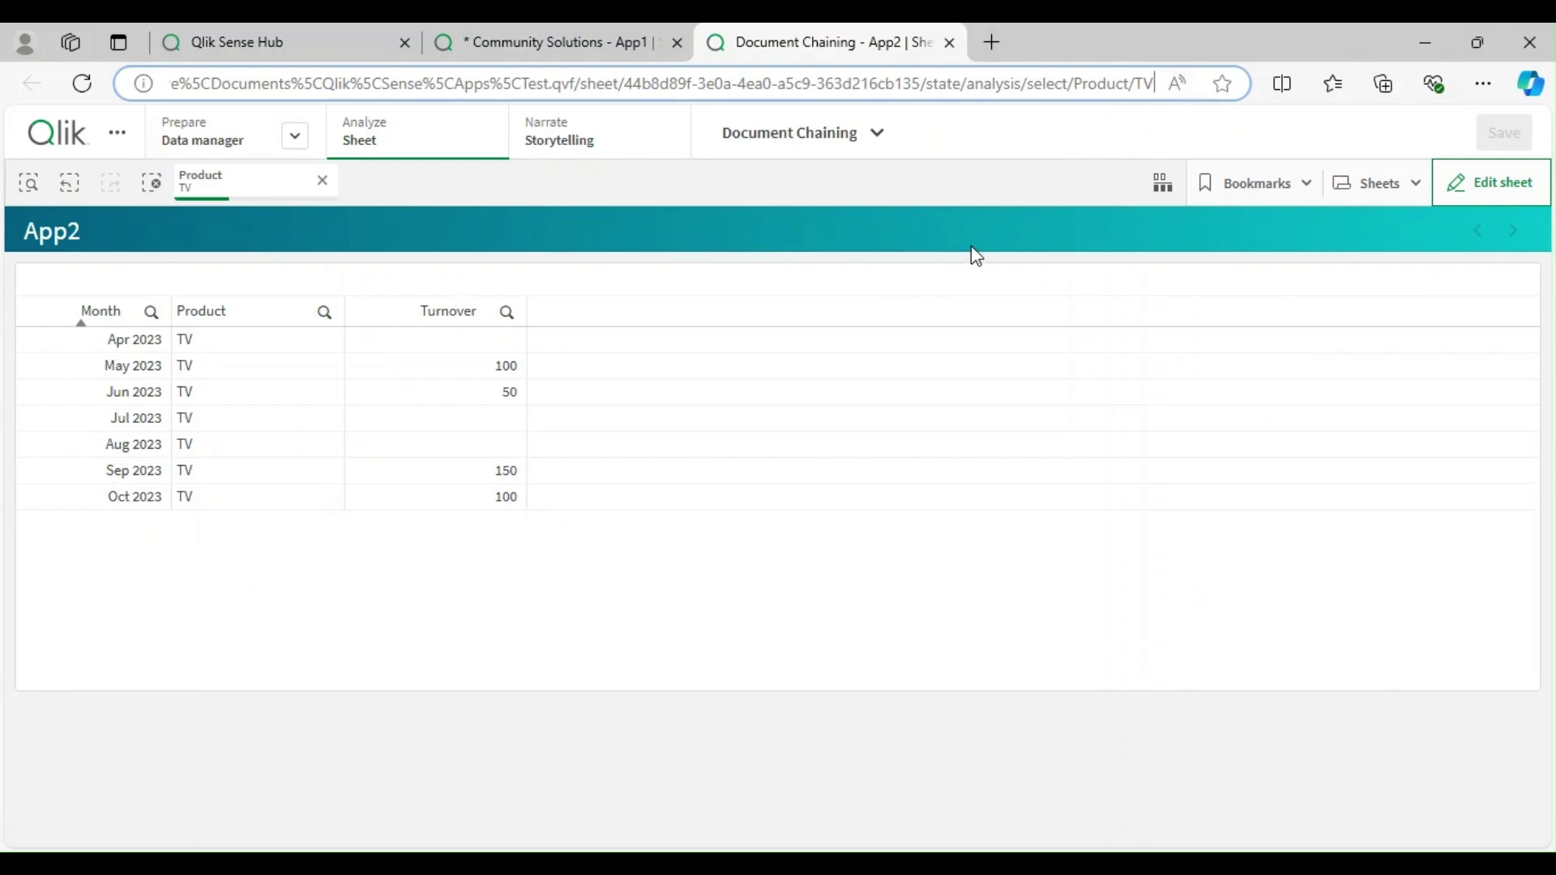
- Append ;Chair to the end of the App2 URL, load it, and check which values are selected in Product
{"action": "type", "text": ";"}
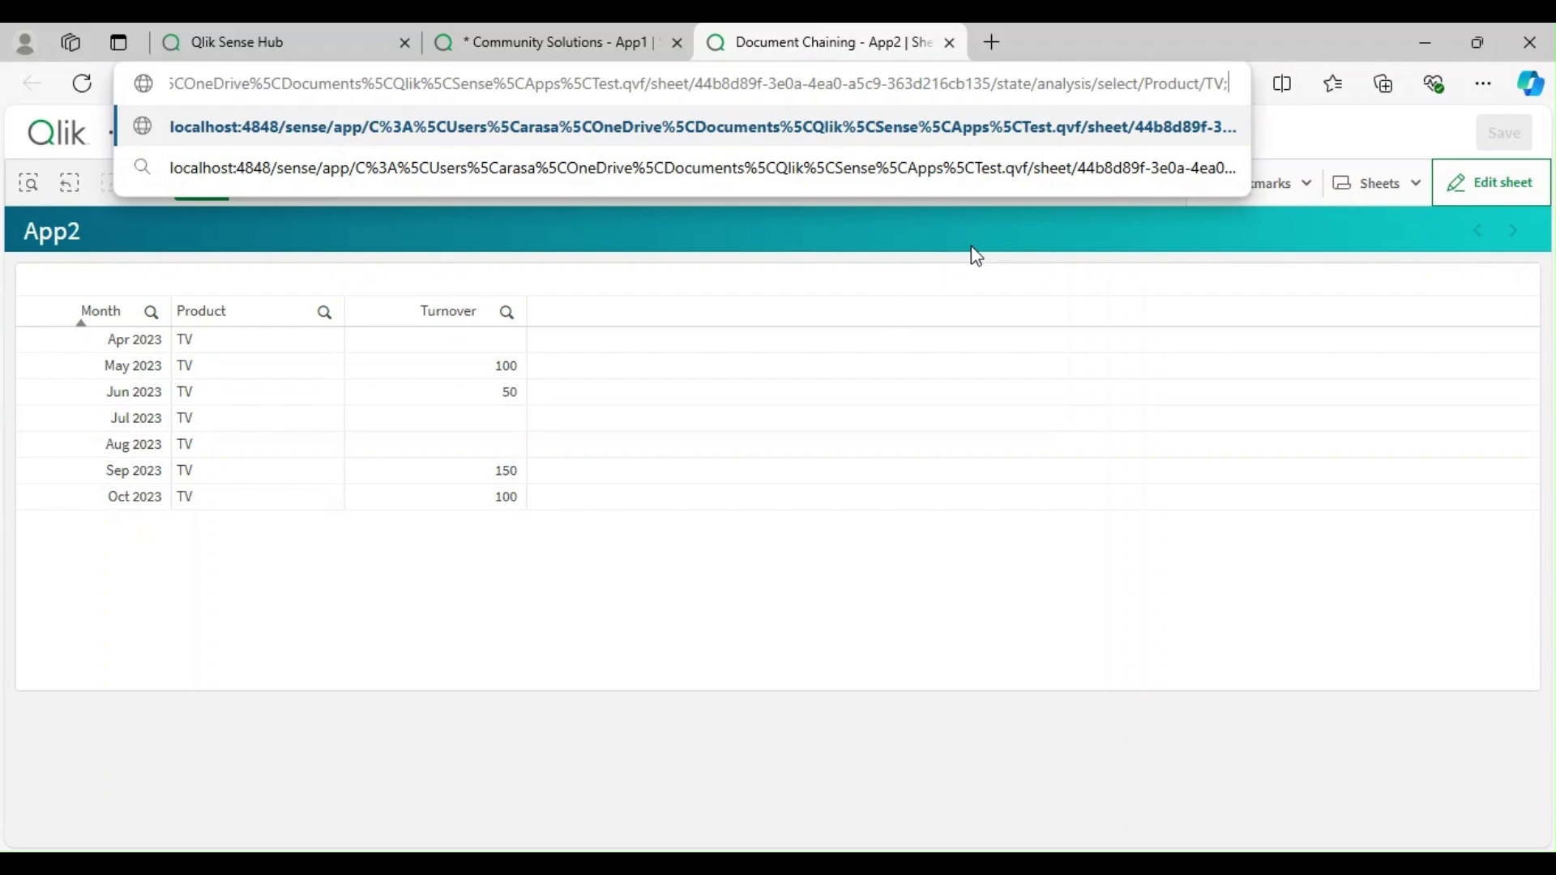
{"action": "type", "text": "Chair"}
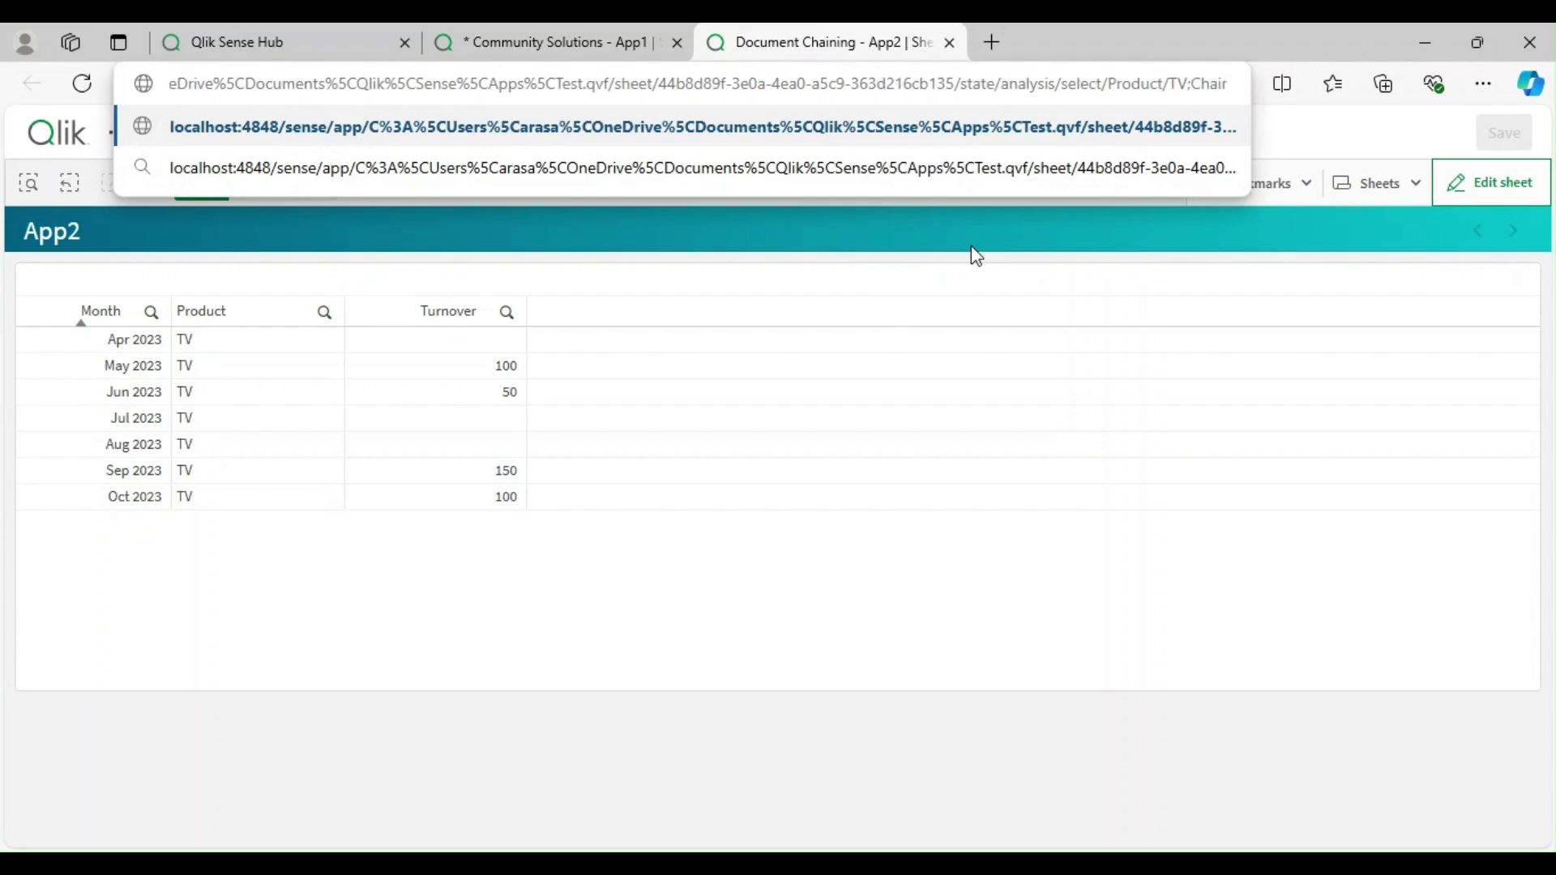
{"action": "key", "text": "Return"}
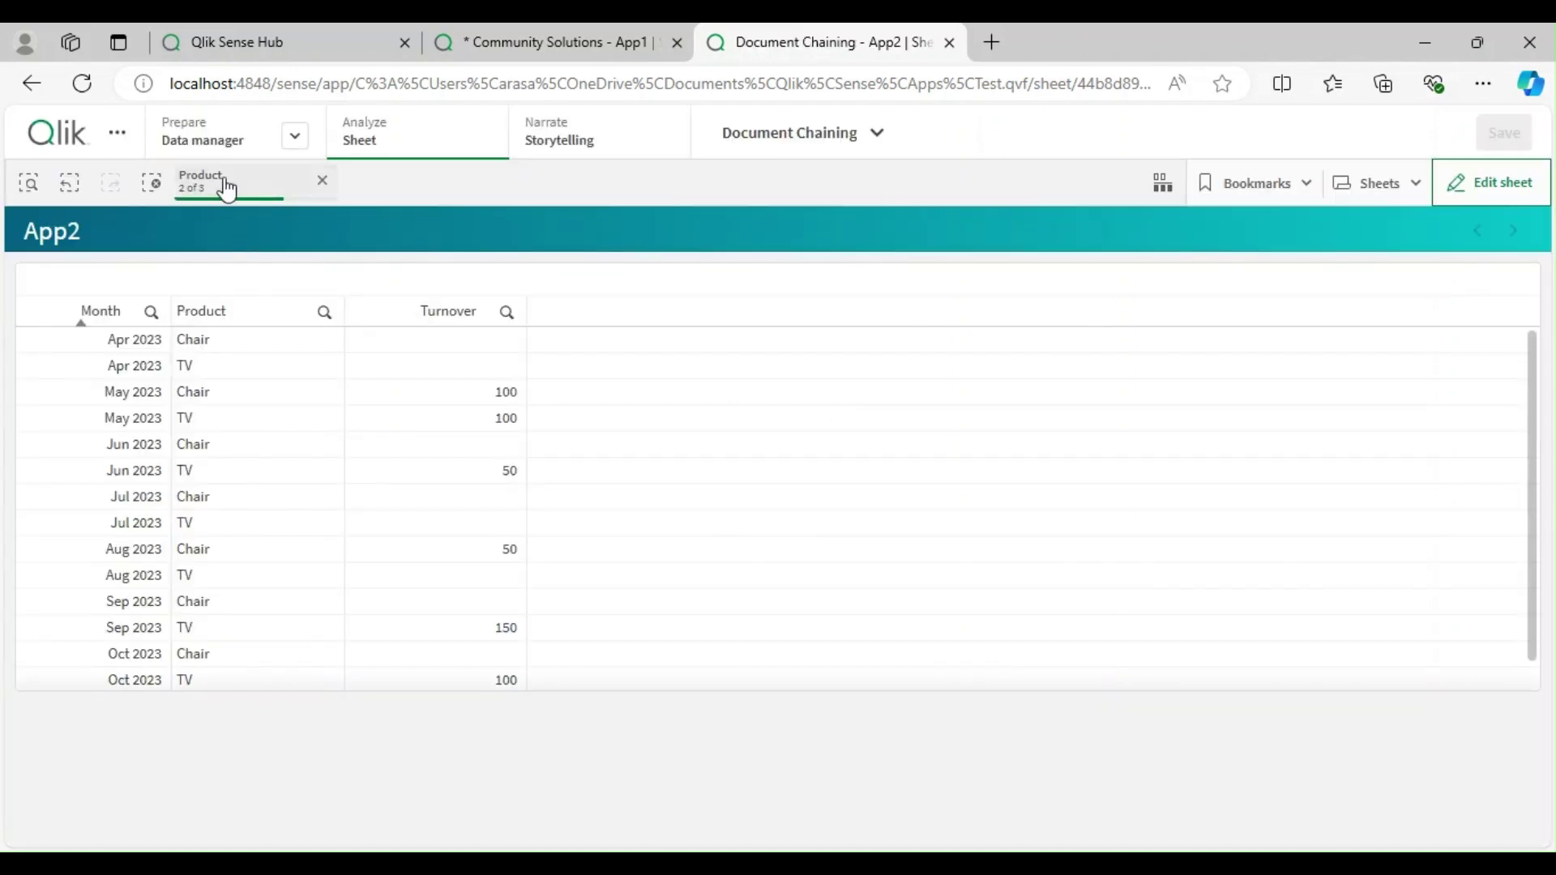
{"action": "left_click", "coordinate": [240, 193]}
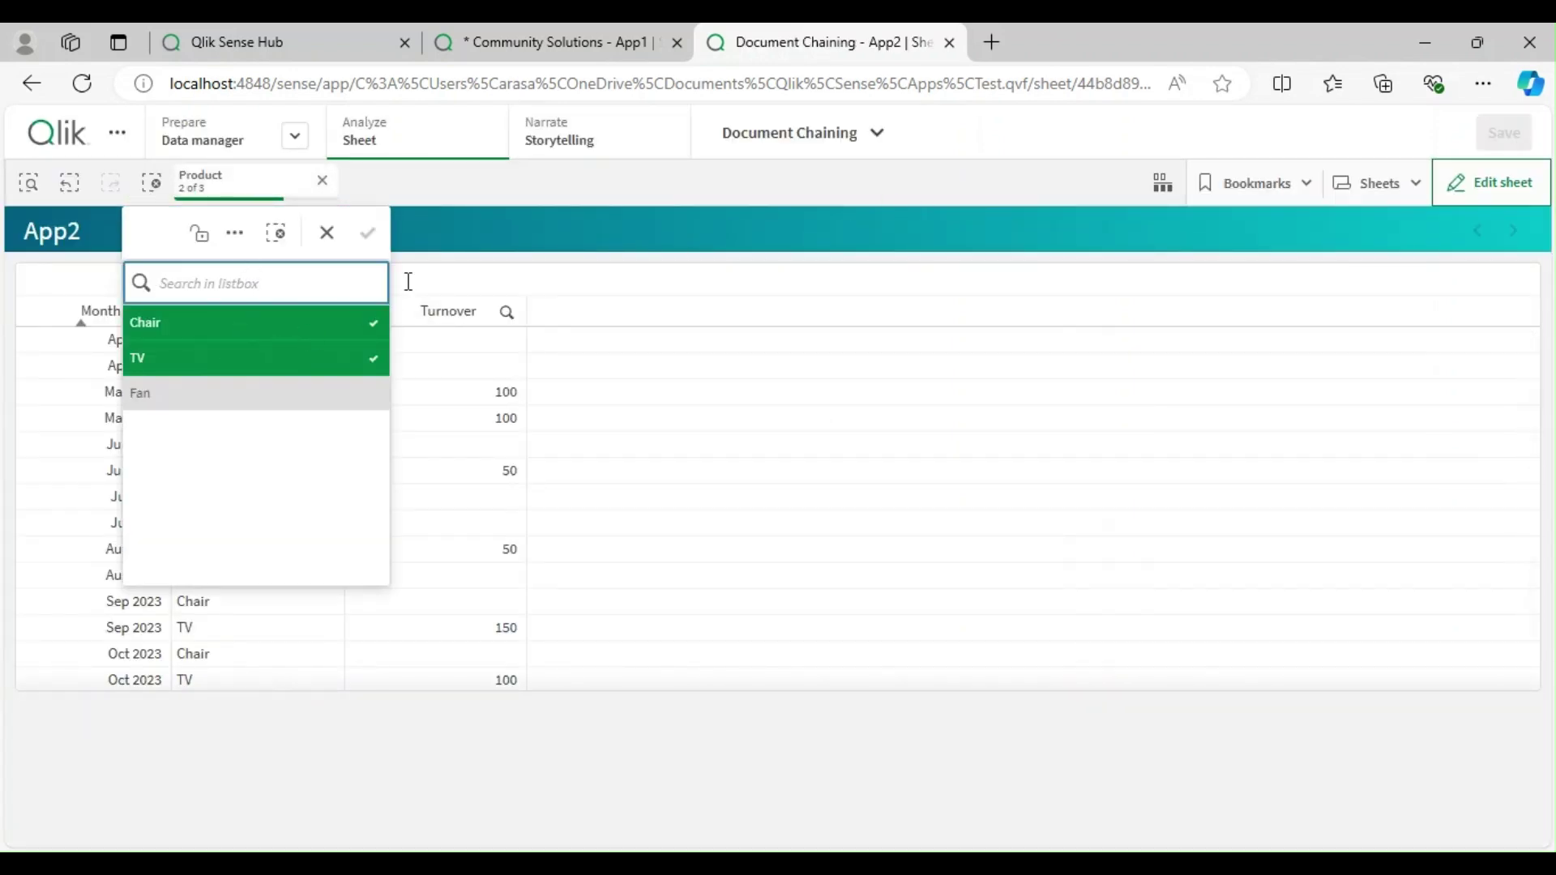
{"action": "left_click", "coordinate": [626, 187]}
- Append /select/Month/Apr 2023 to the end of the App2 URL and load it
{"action": "left_click", "coordinate": [1093, 87]}
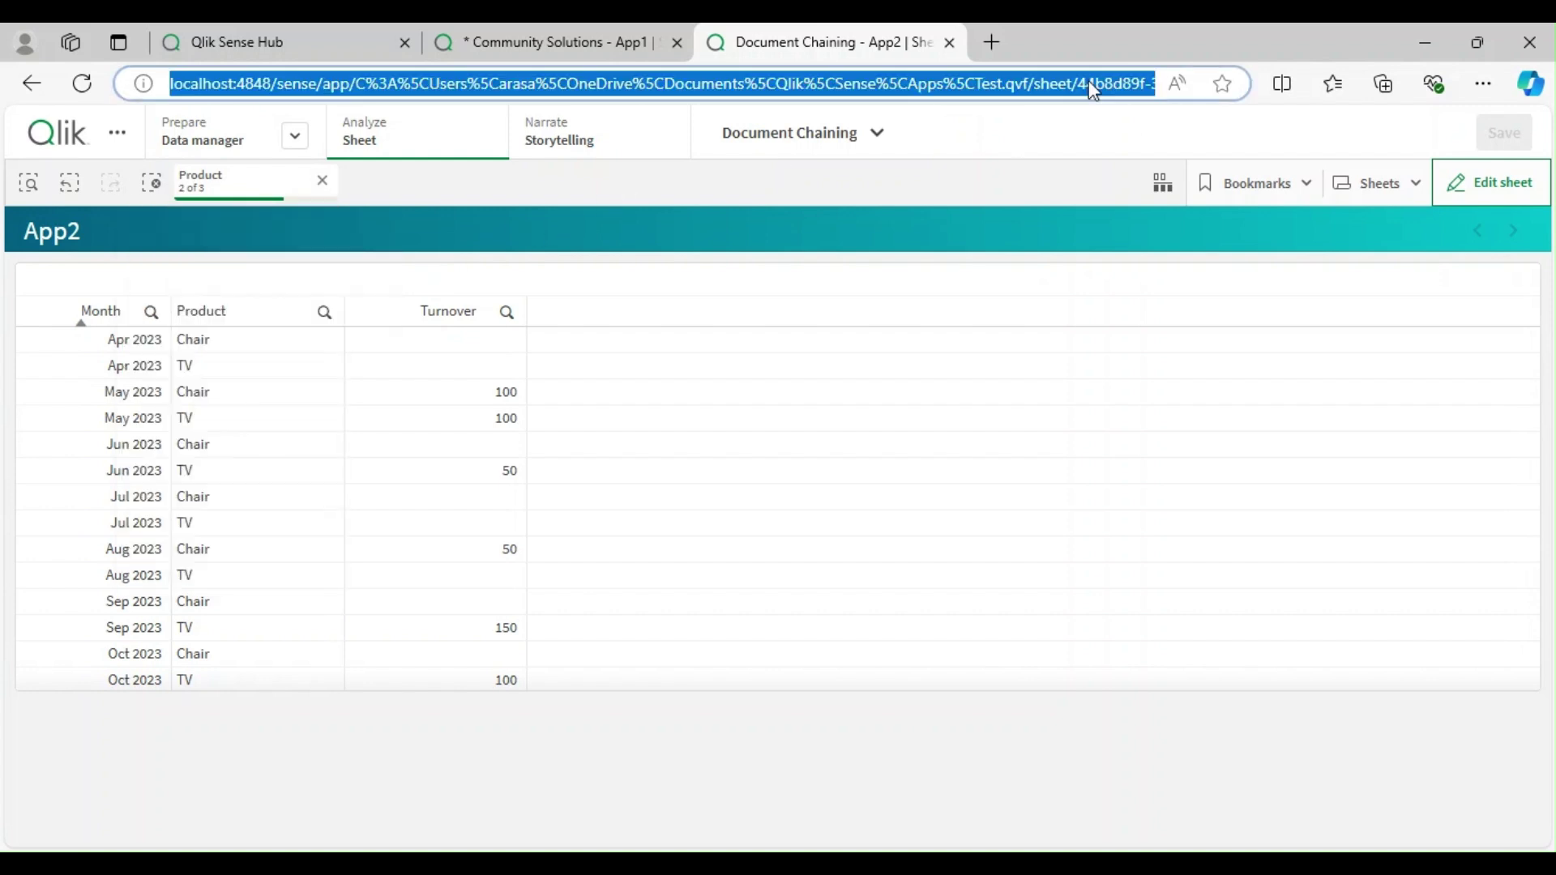
{"action": "key", "text": "End"}
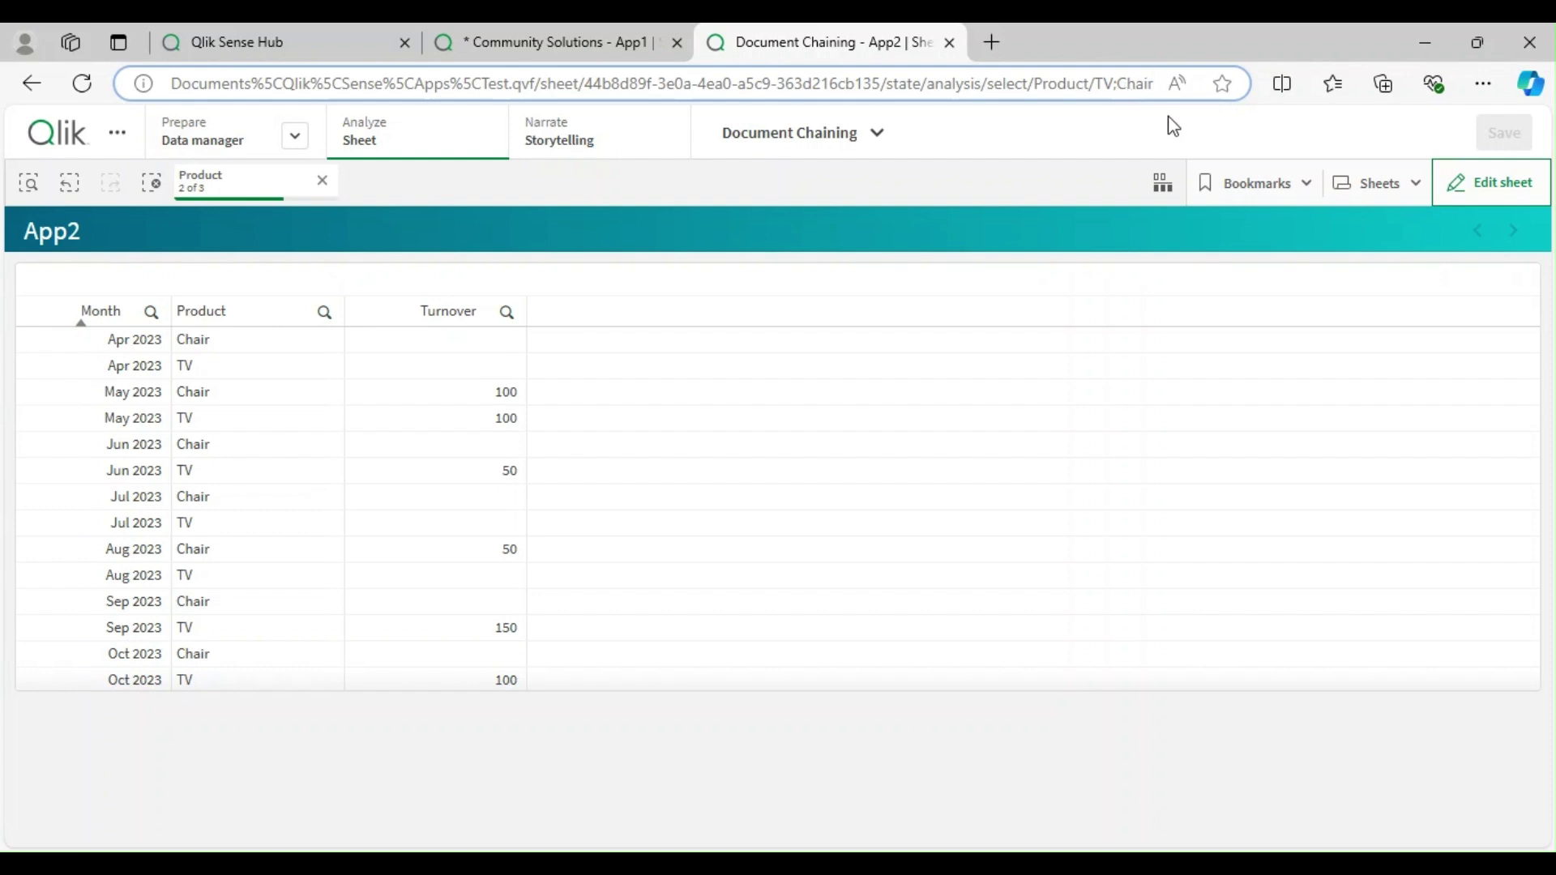
{"action": "type", "text": "/"}
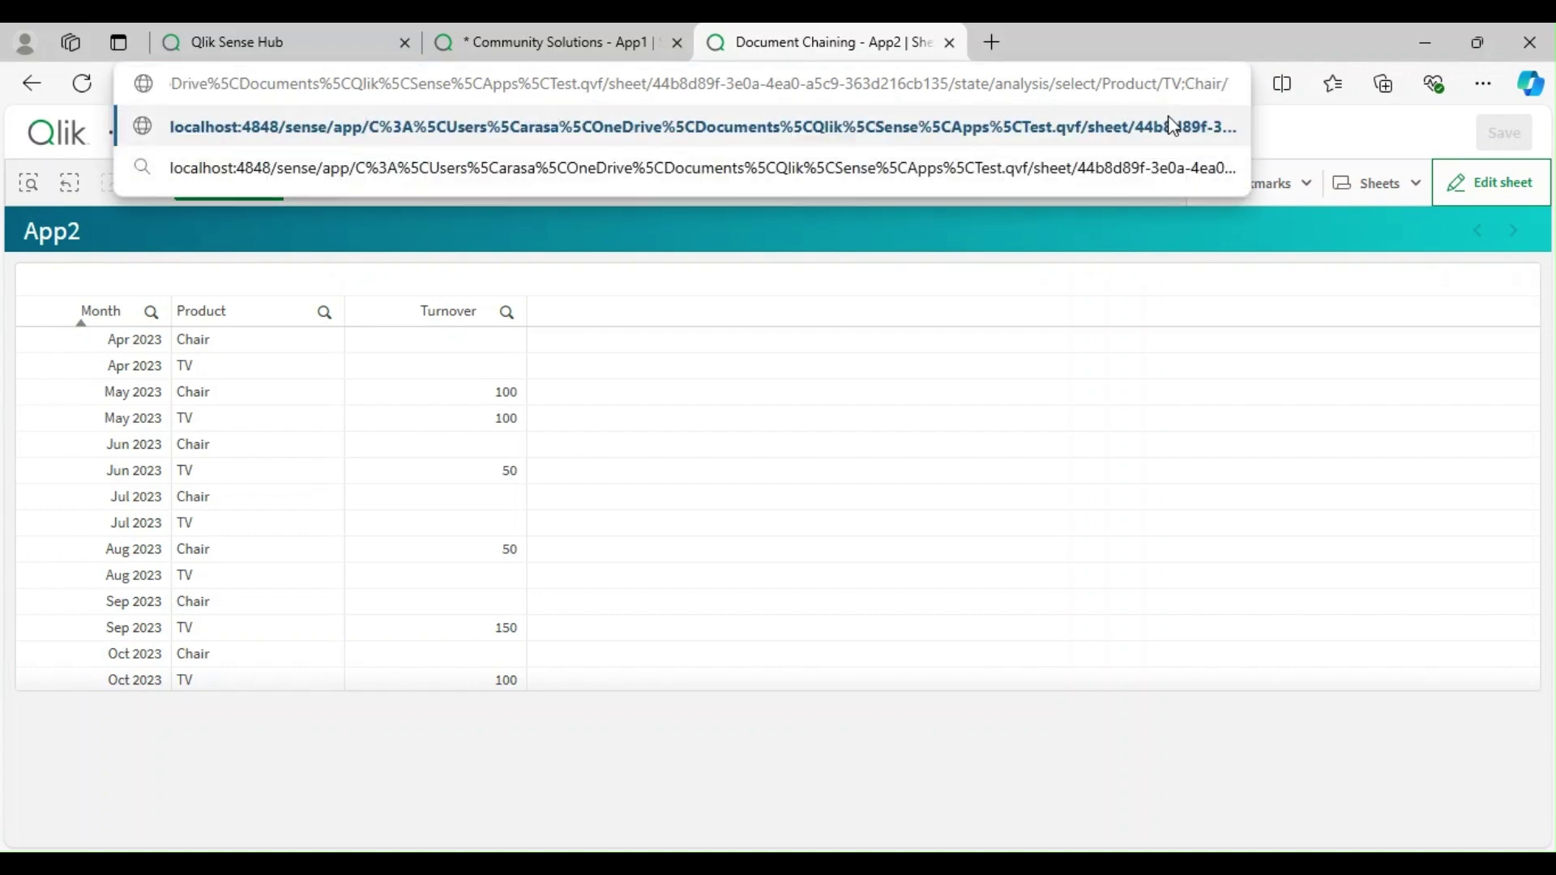
{"action": "type", "text": "select"}
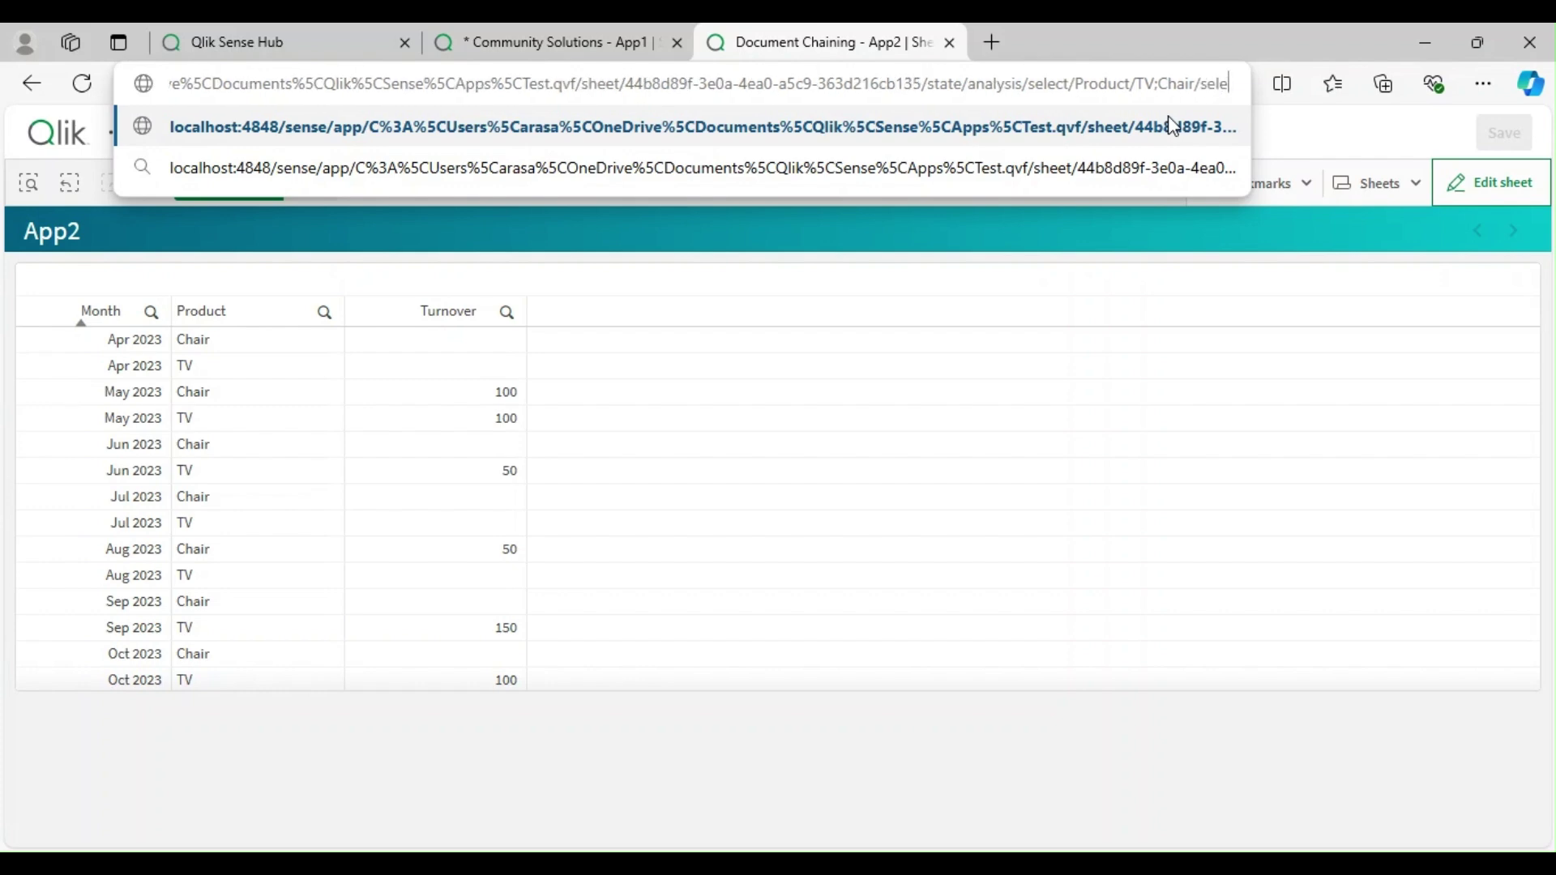
{"action": "type", "text": "/"}
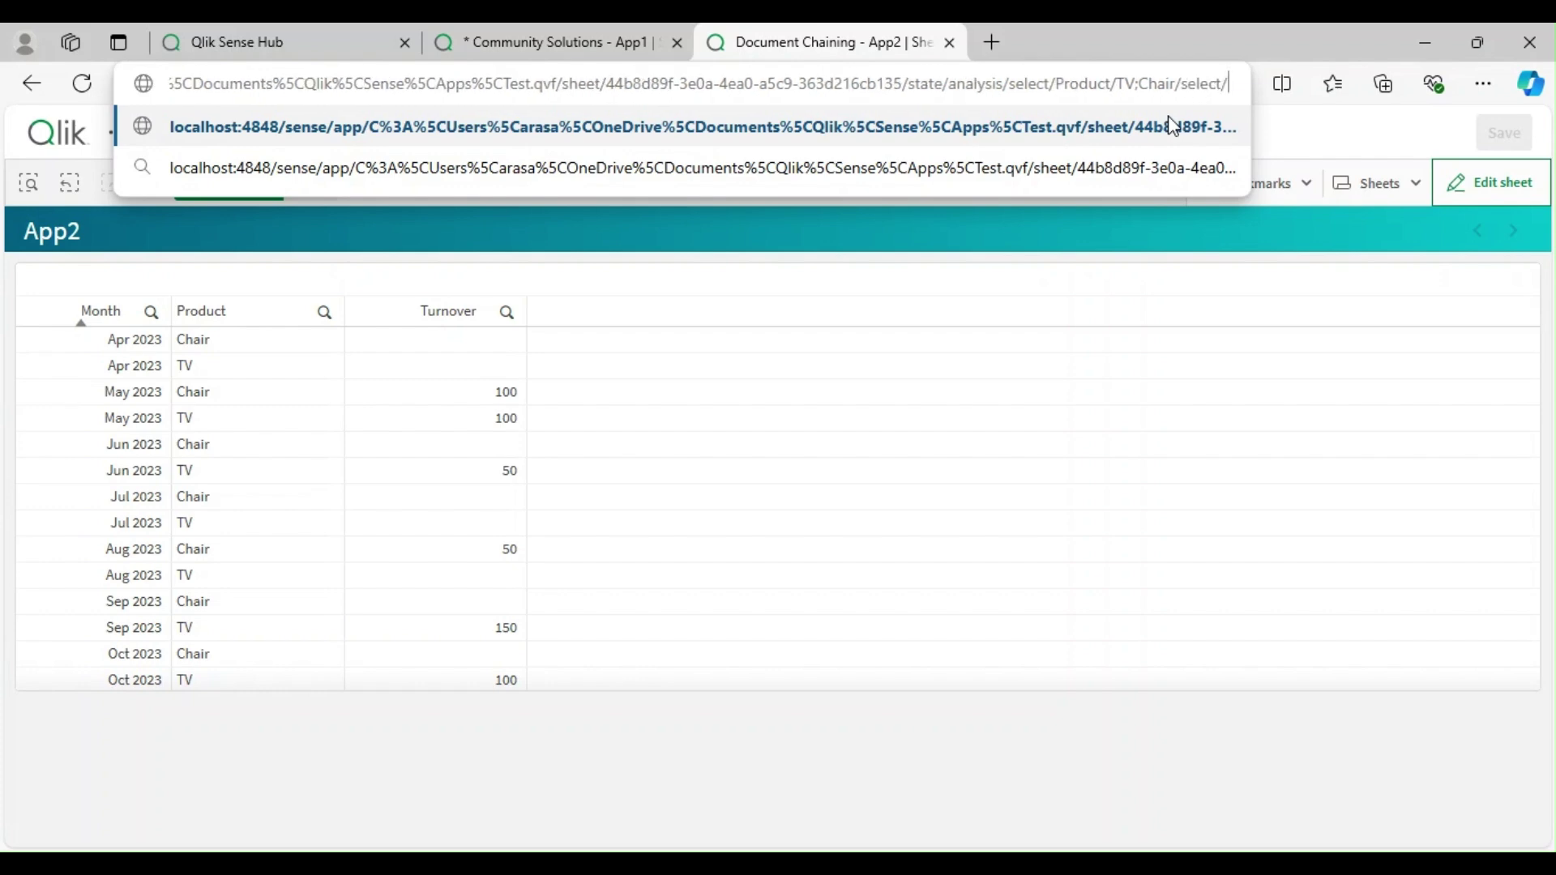
{"action": "type", "text": "Month"}
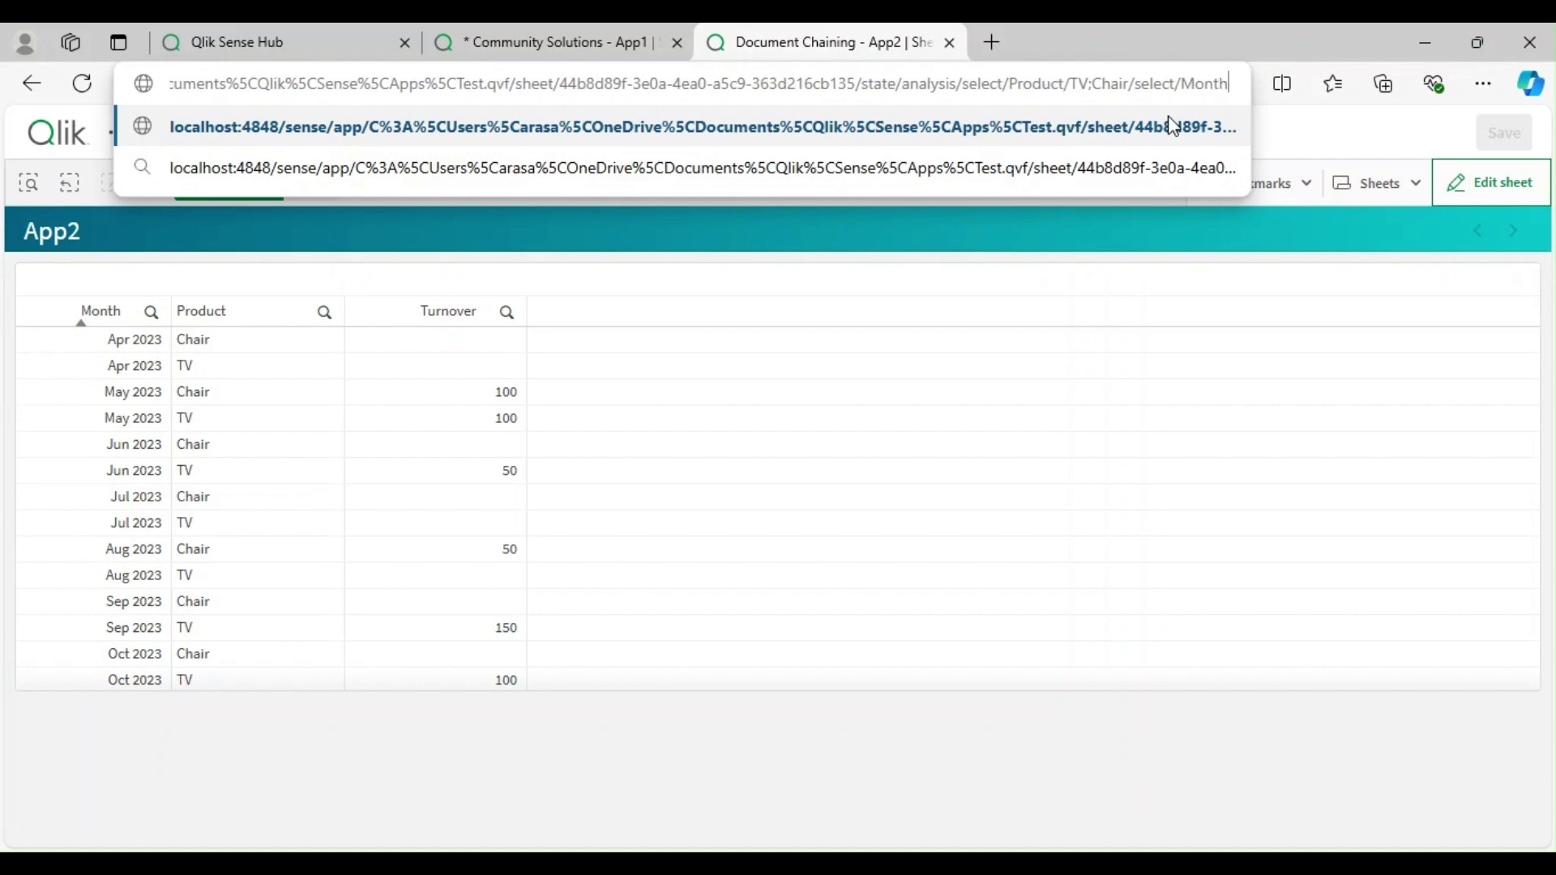
{"action": "type", "text": "/"}
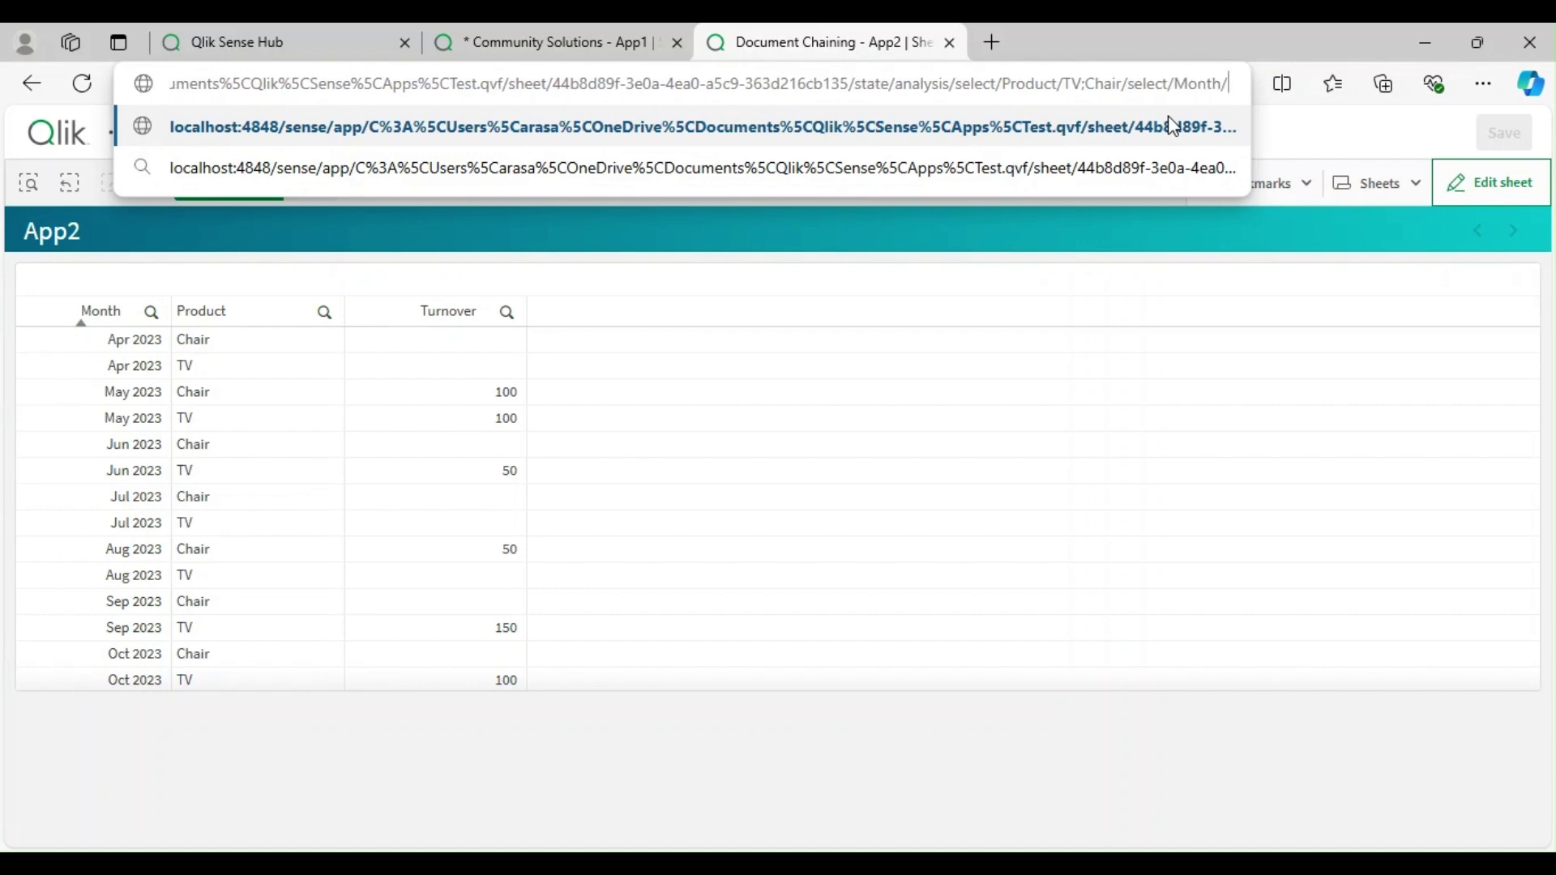
{"action": "type", "text": "Apr"}
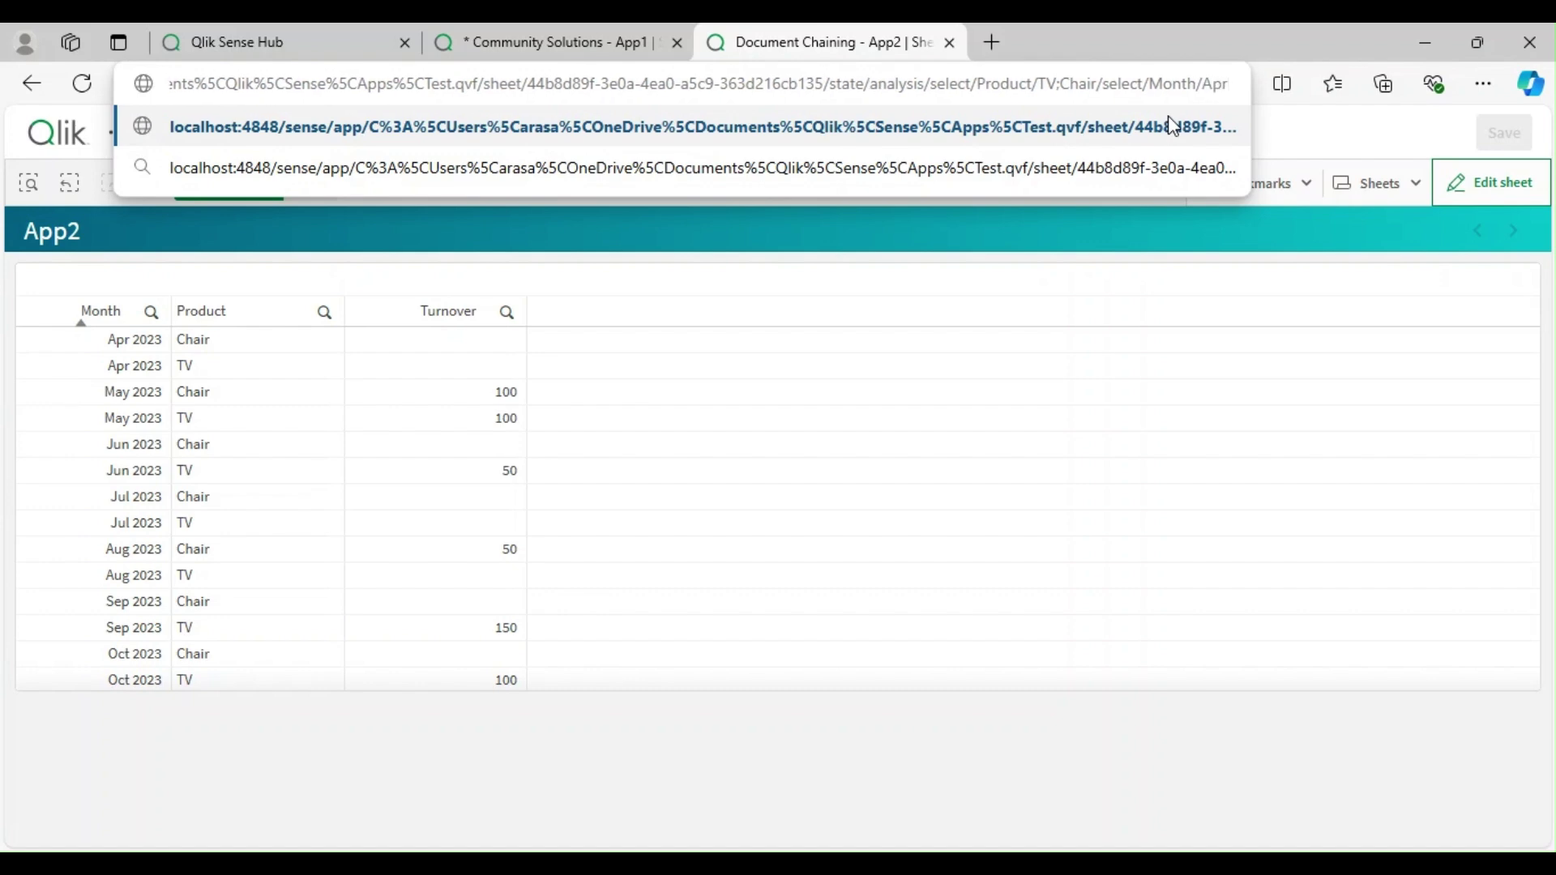
{"action": "type", "text": " 2023"}
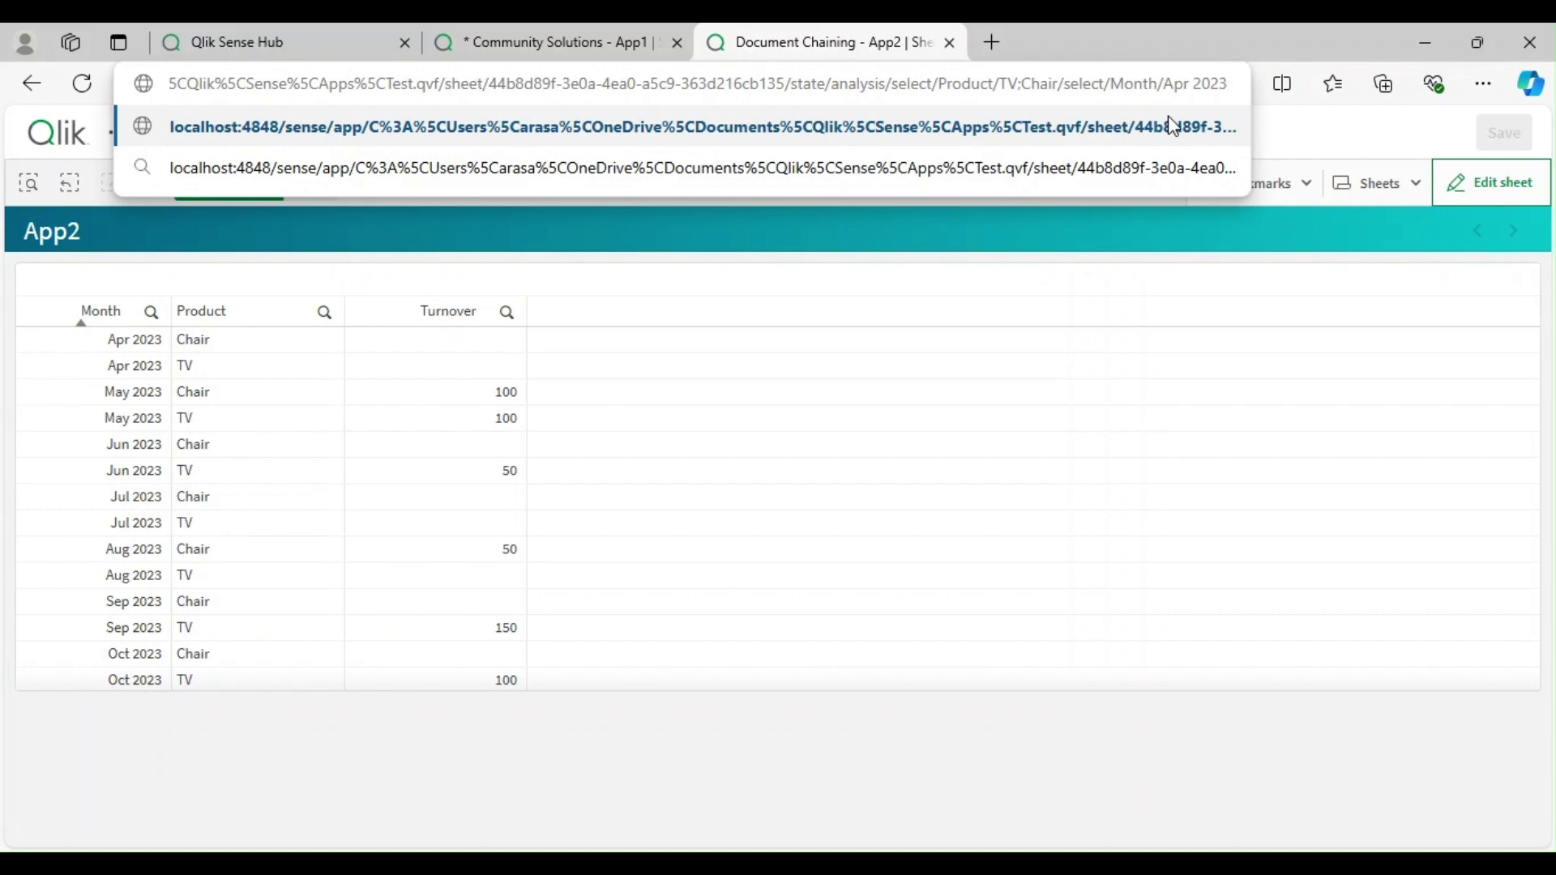
{"action": "key", "text": "Return"}
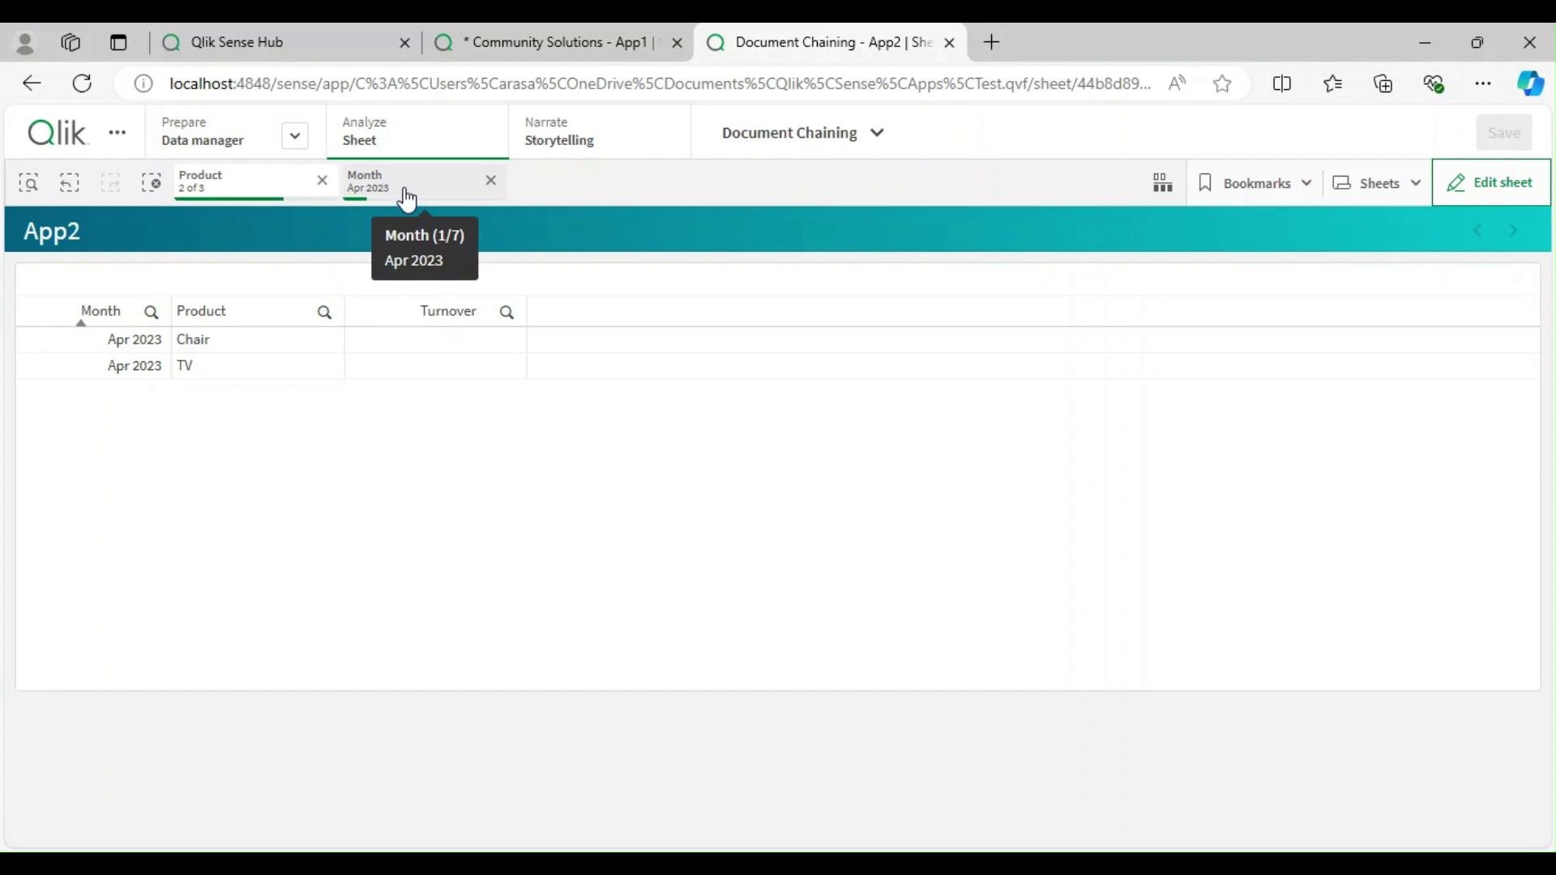
- Review the end of the App2 URL with both field selections and copy the complete URL
{"action": "left_click", "coordinate": [982, 81]}
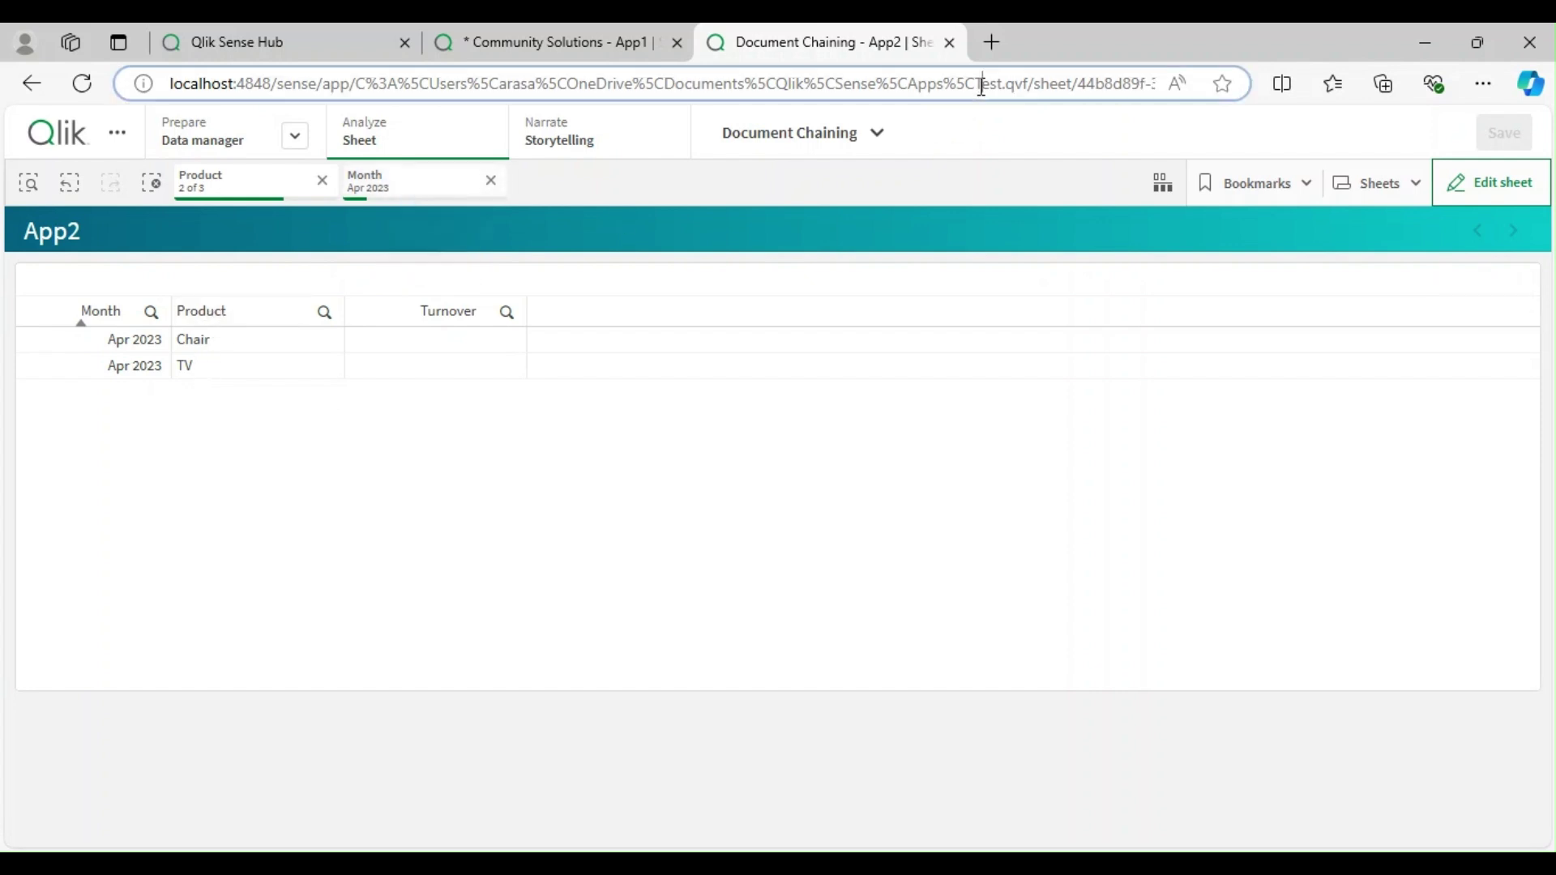
{"action": "key", "text": "End"}
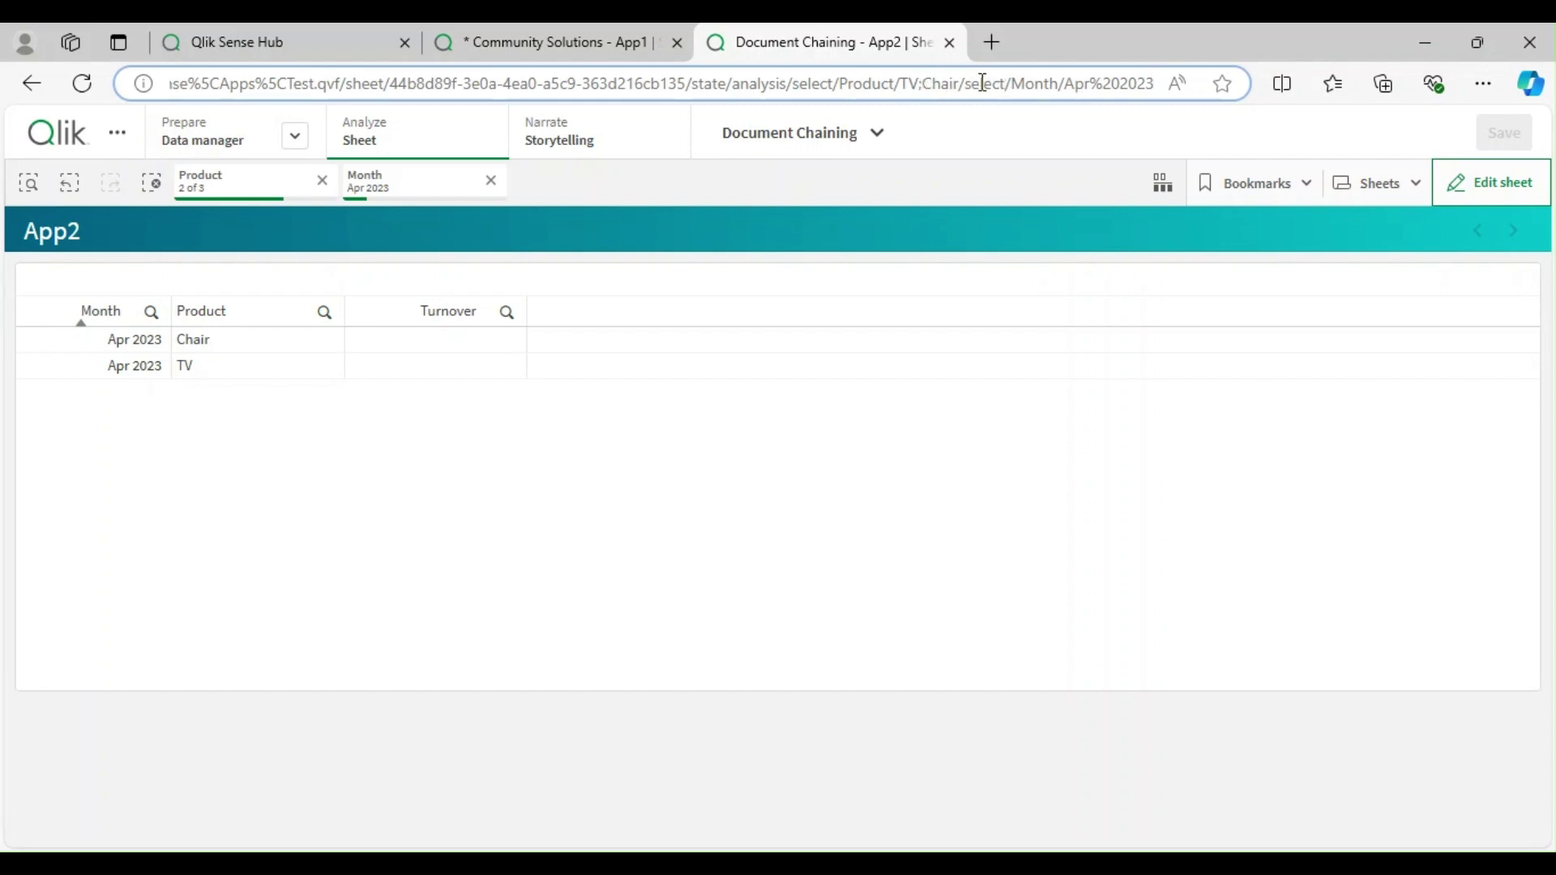
{"action": "triple_click", "coordinate": [1101, 81]}
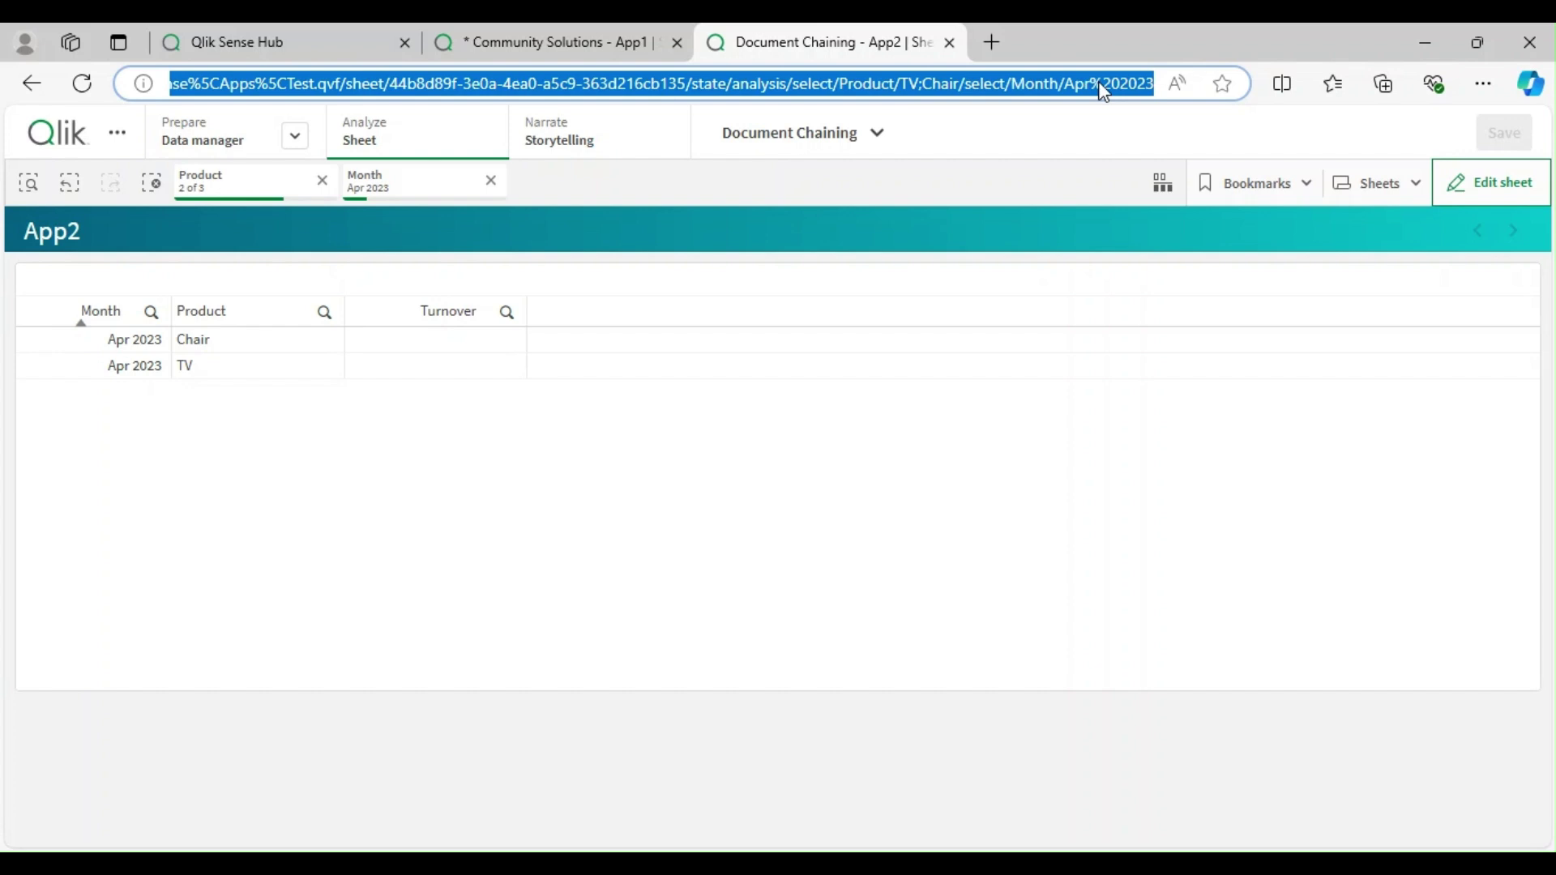
- Edit the App1 sheet and add a Text & image object below the table, sized 24 x 2 grid cells across the full width
{"action": "left_click", "coordinate": [576, 47]}
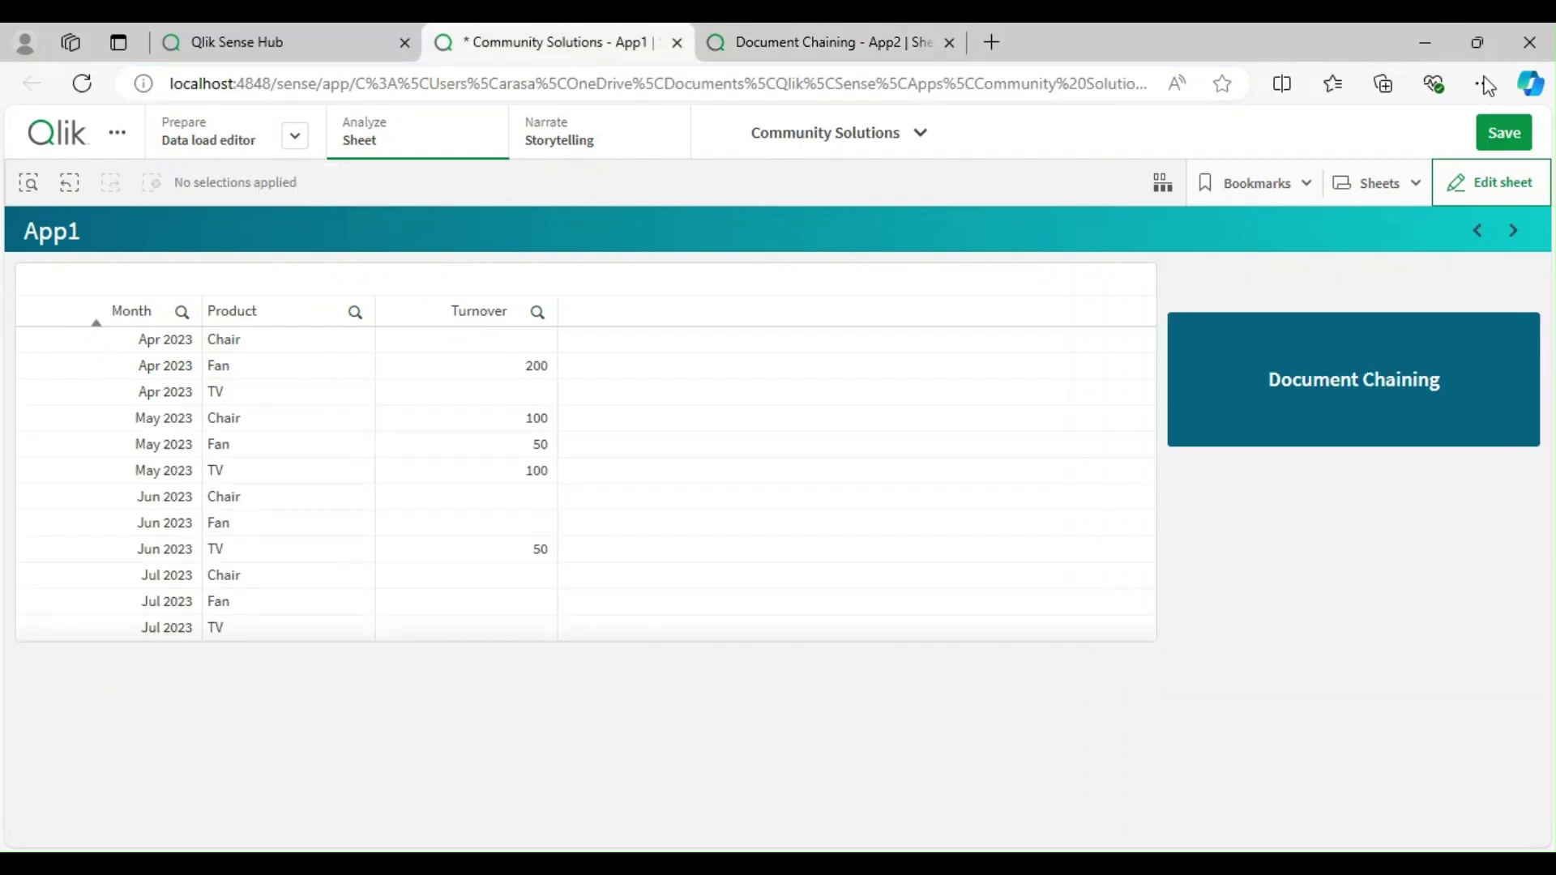
{"action": "left_click", "coordinate": [1490, 182]}
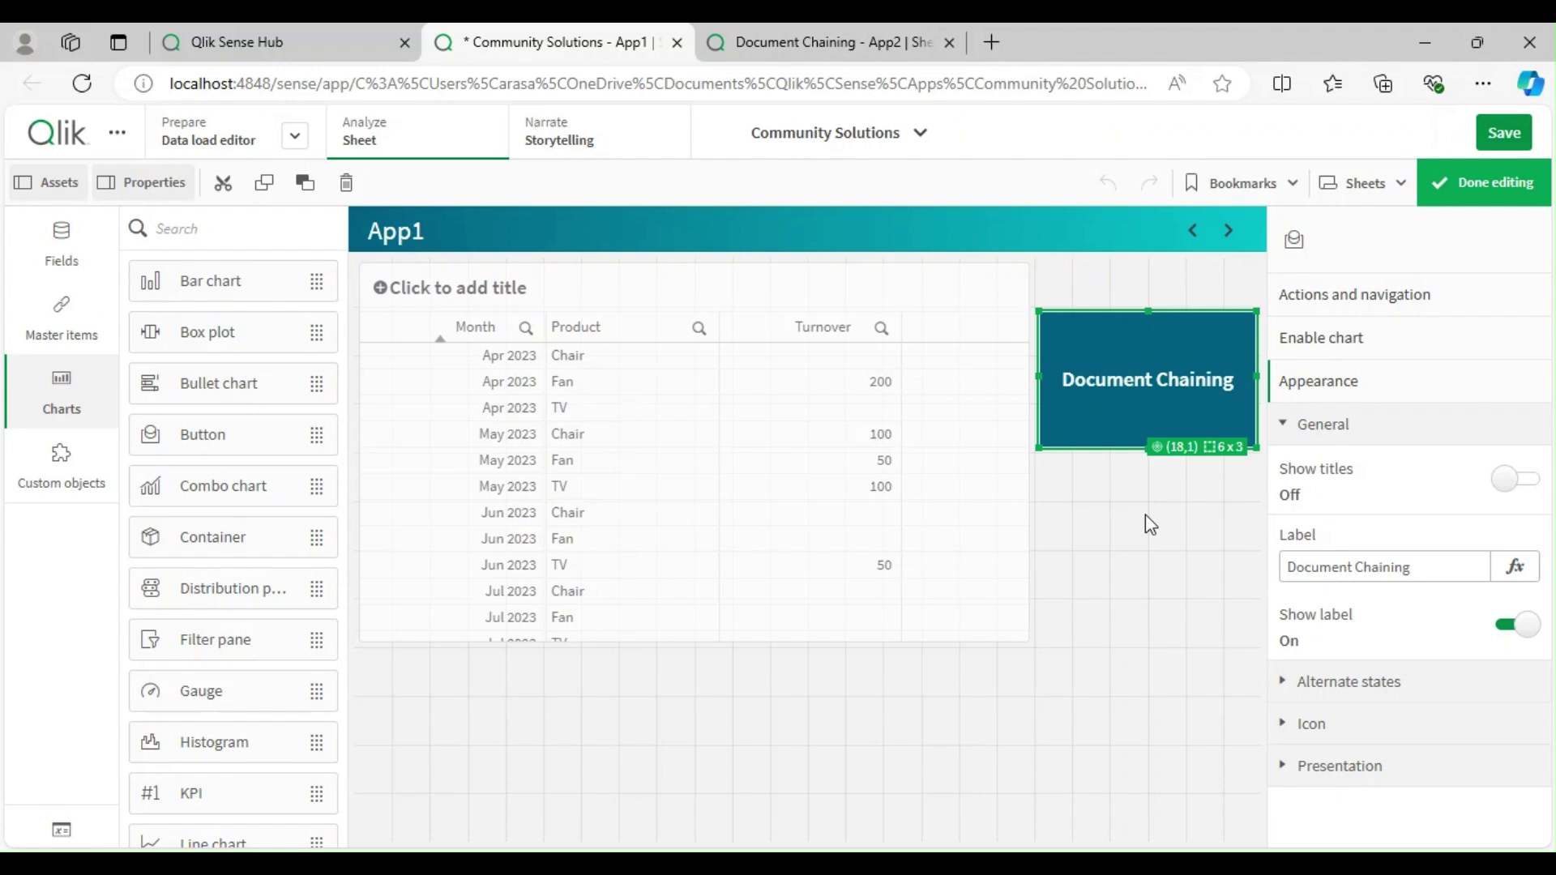
{"action": "left_click", "coordinate": [635, 723]}
{"action": "scroll", "coordinate": [230, 660], "scroll_direction": "down", "scroll_amount": 5}
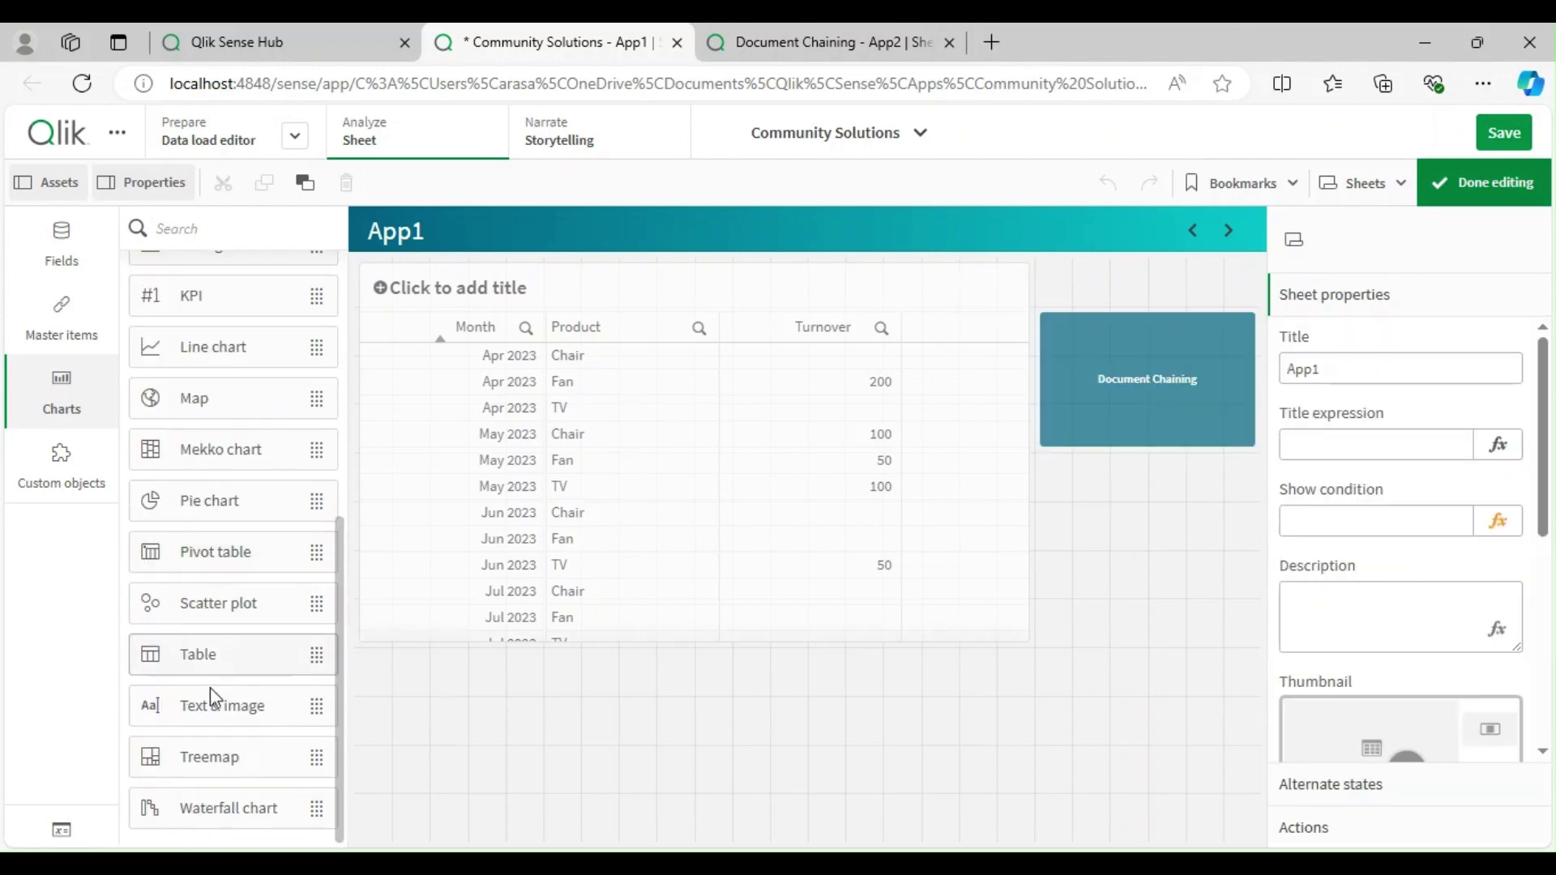
{"action": "left_click_drag", "start_coordinate": [208, 719], "coordinate": [535, 673]}
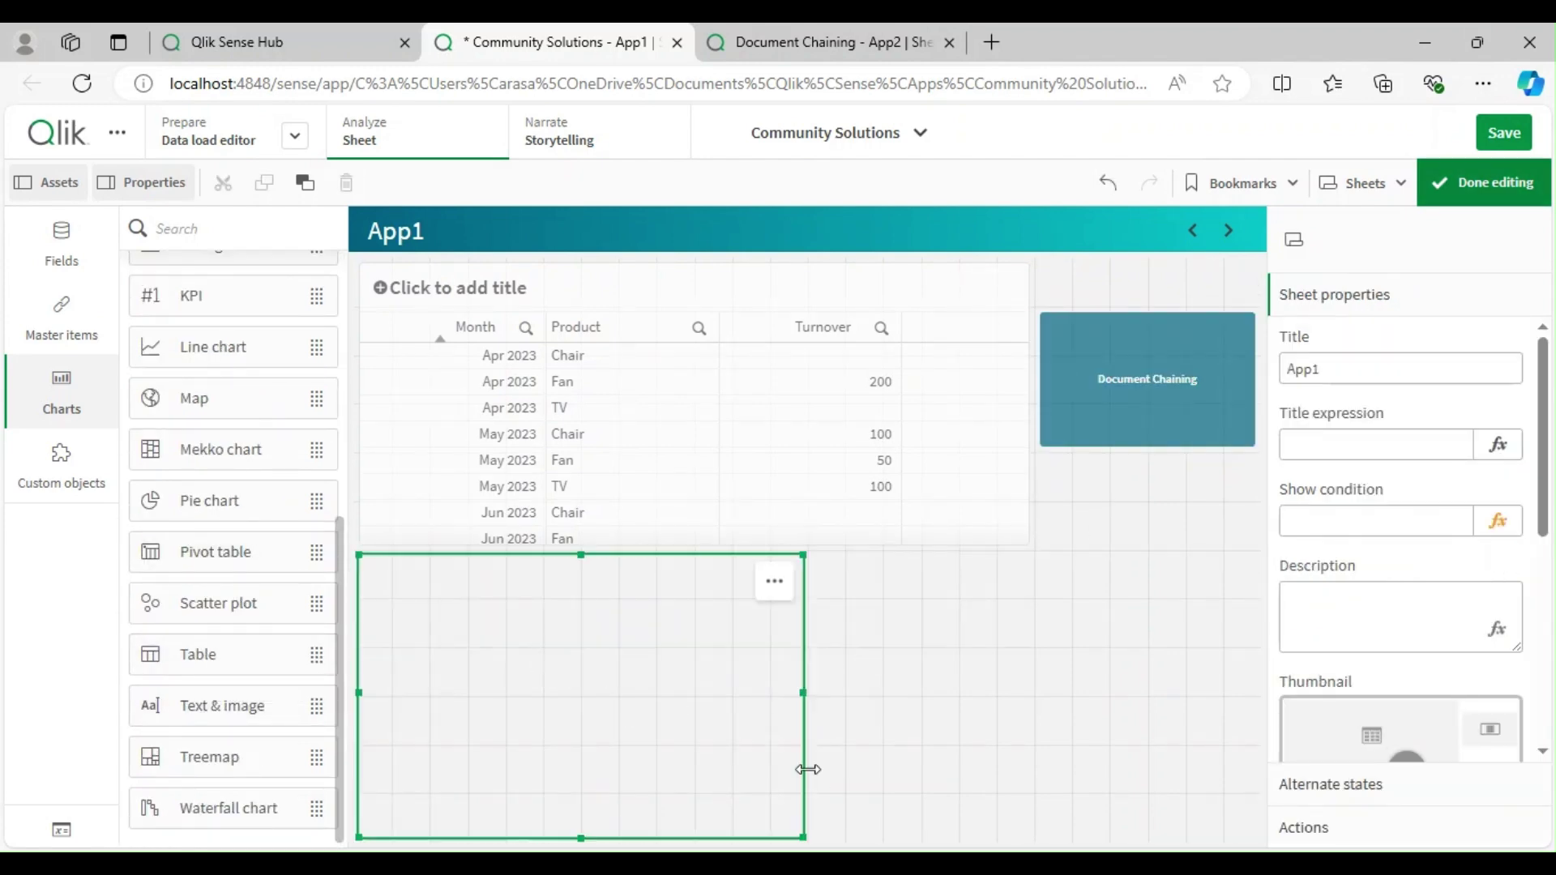
{"action": "left_click_drag", "start_coordinate": [805, 837], "coordinate": [1256, 837]}
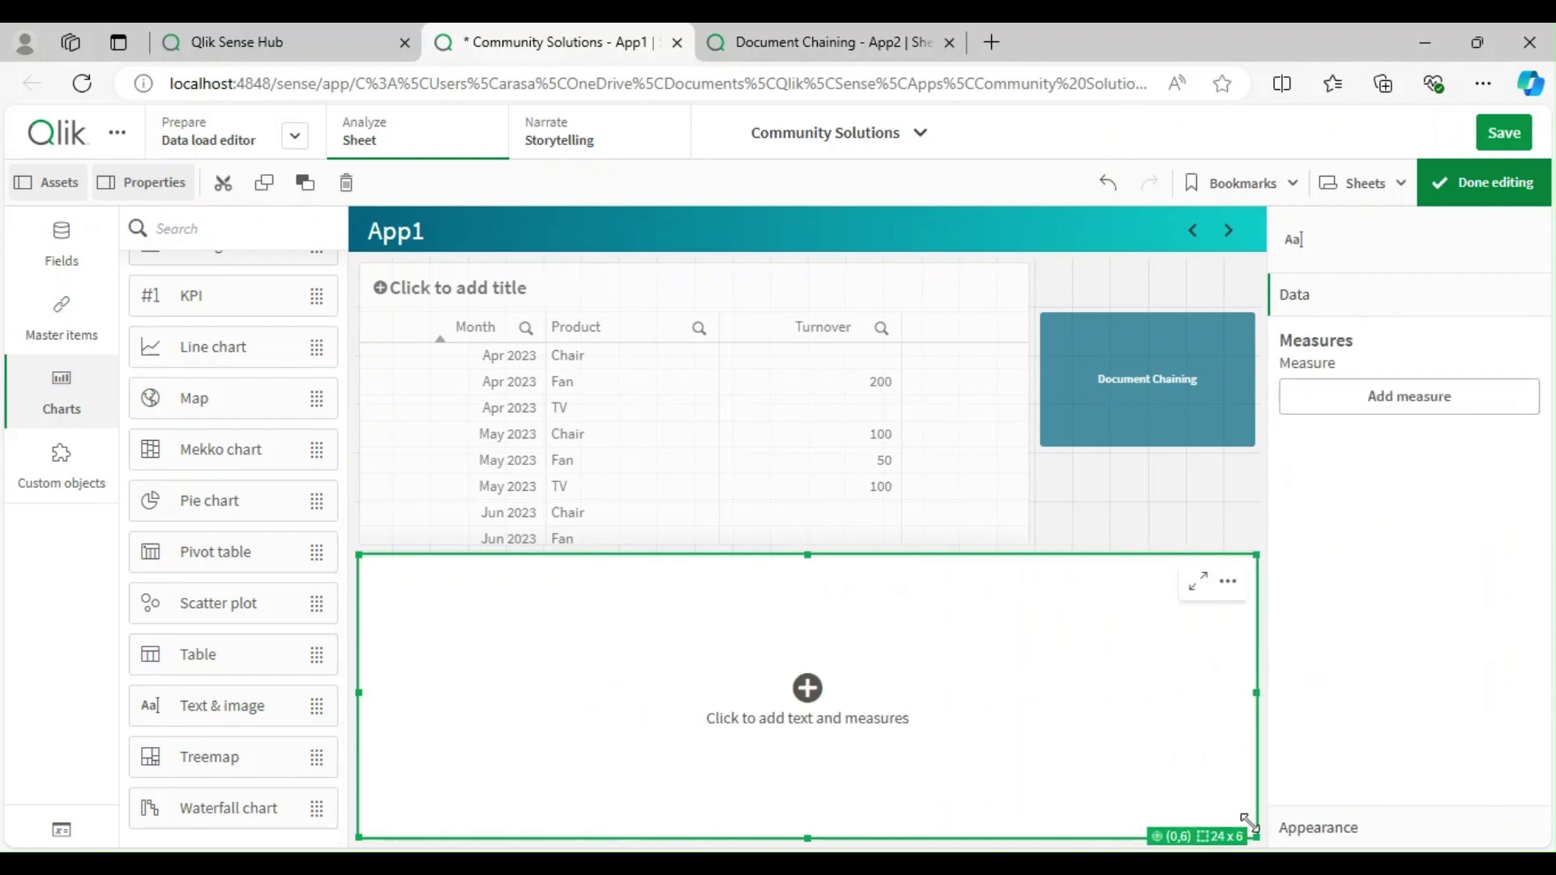
{"action": "left_click_drag", "start_coordinate": [981, 838], "coordinate": [980, 643]}
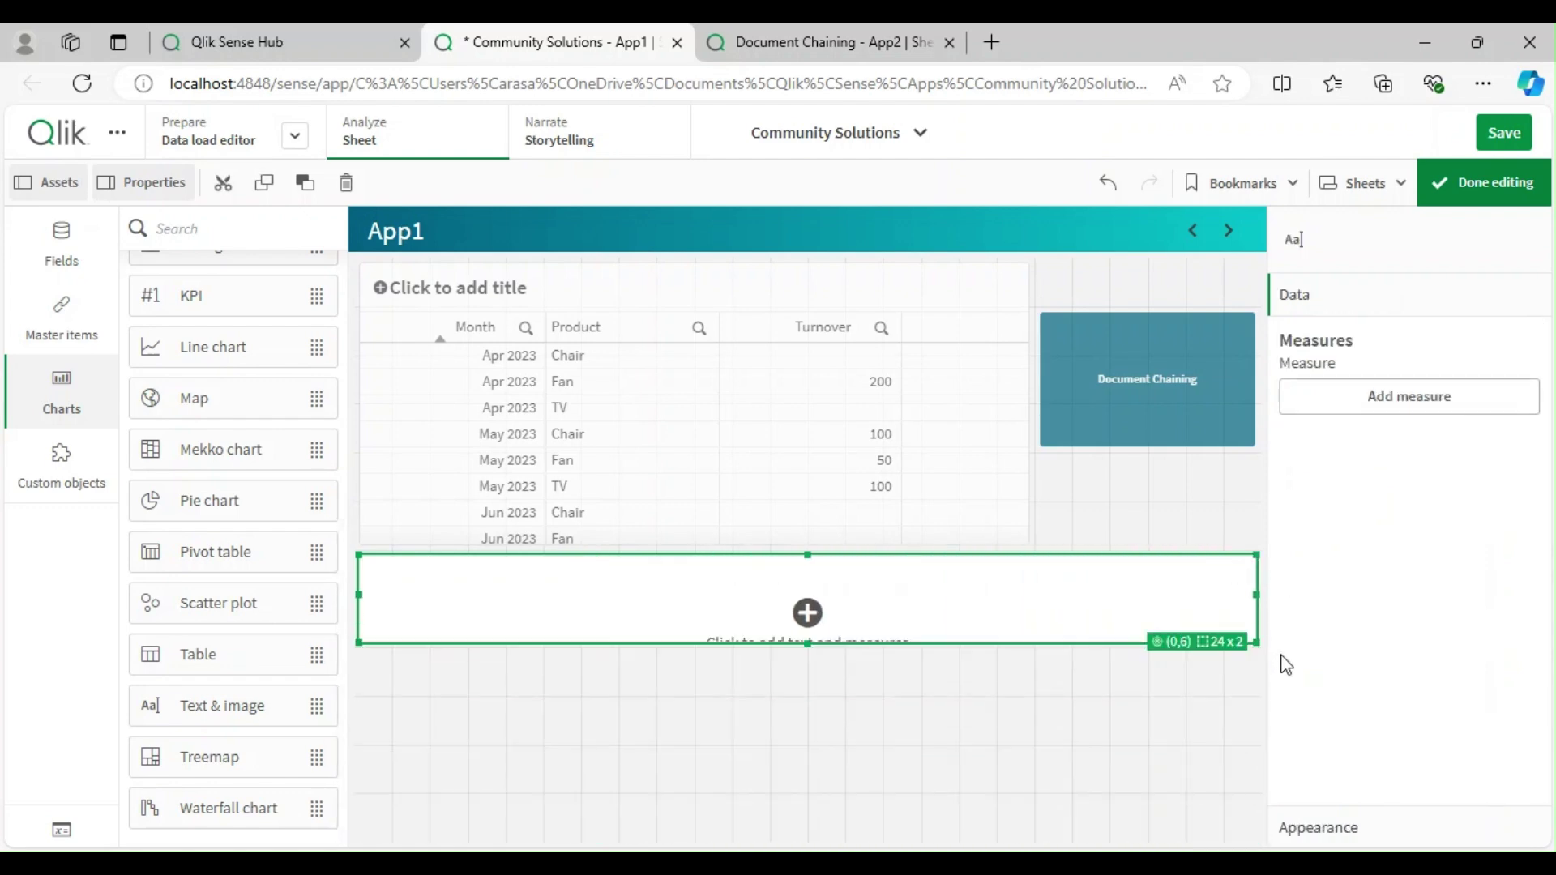
- Set the Text & image object's measure expression to the copied App2 URL enclosed in single quotes, and finish editing the sheet
{"action": "left_click", "coordinate": [843, 615]}
{"action": "key", "text": "ctrl+v"}
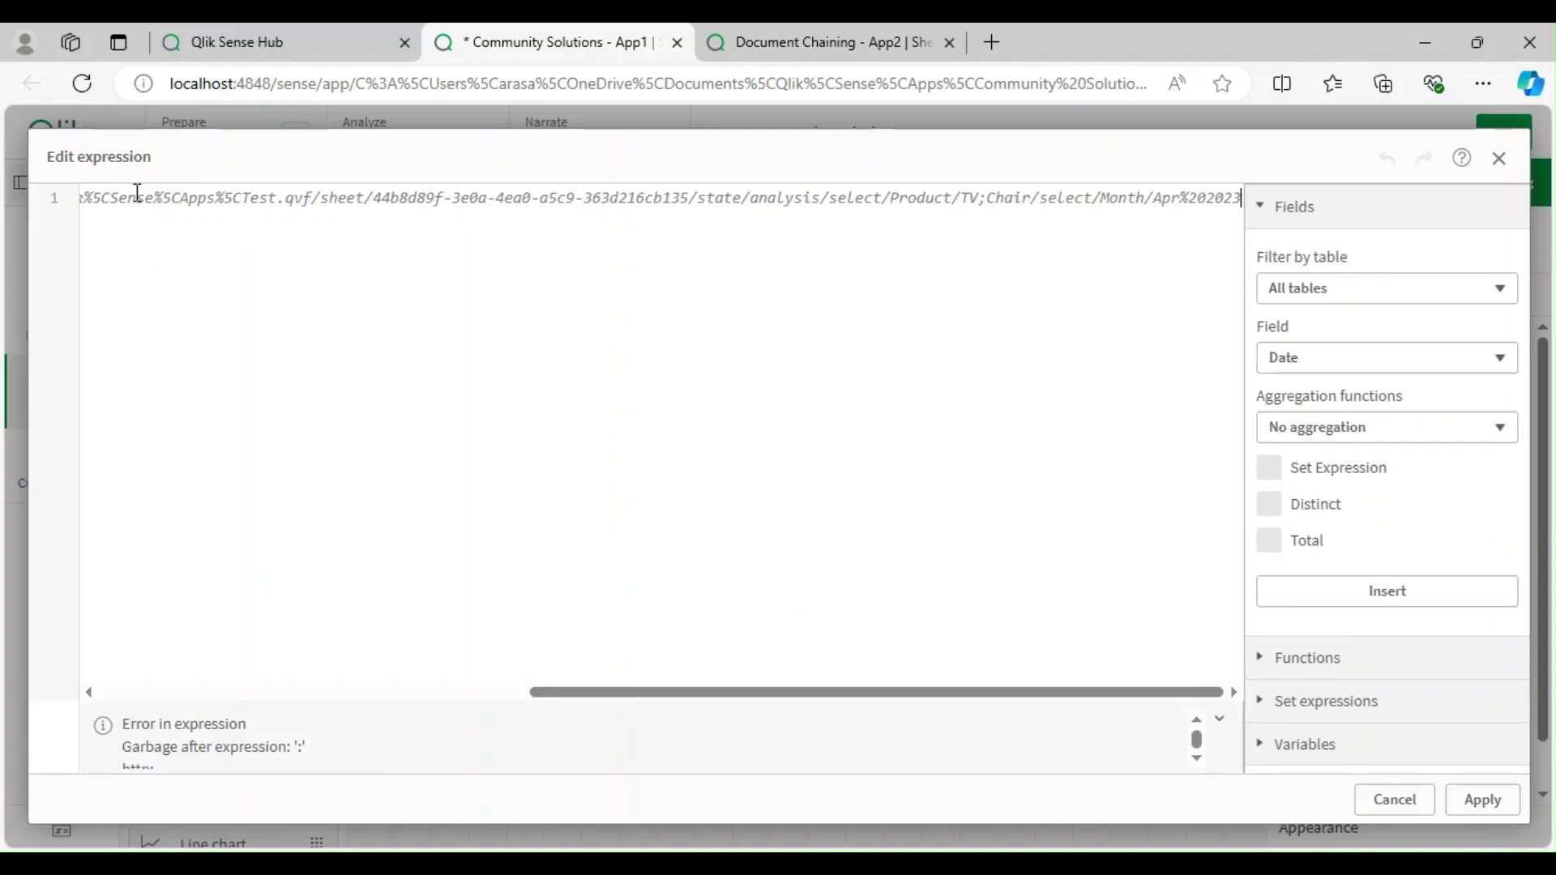
{"action": "key", "text": "ctrl+a"}
{"action": "key", "text": "ctrl+x"}
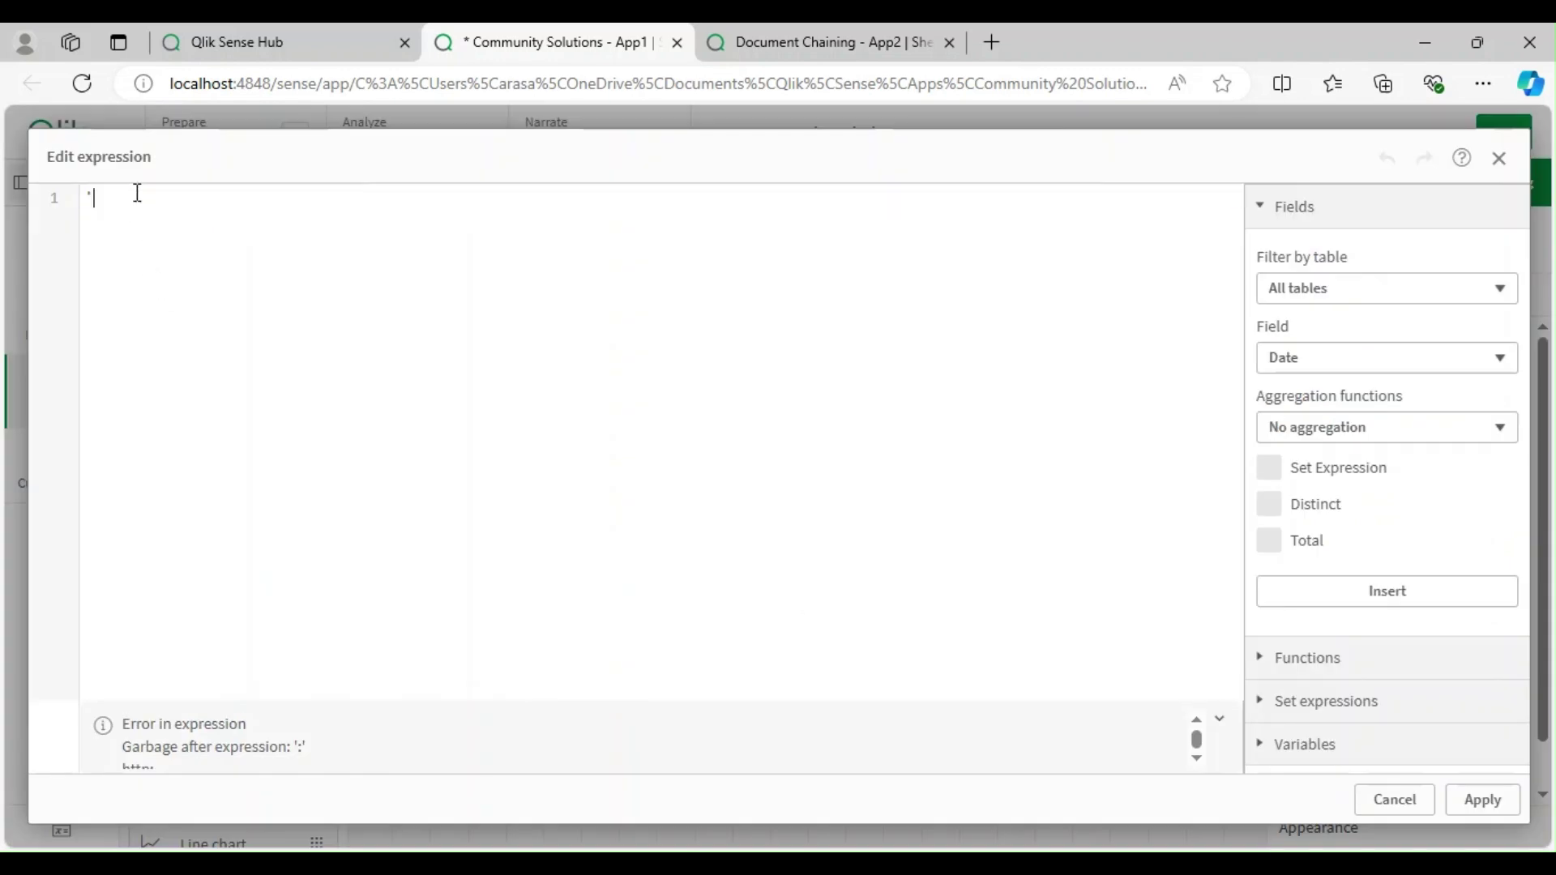
{"action": "type", "text": "'"}
{"action": "key", "text": "ctrl+v"}
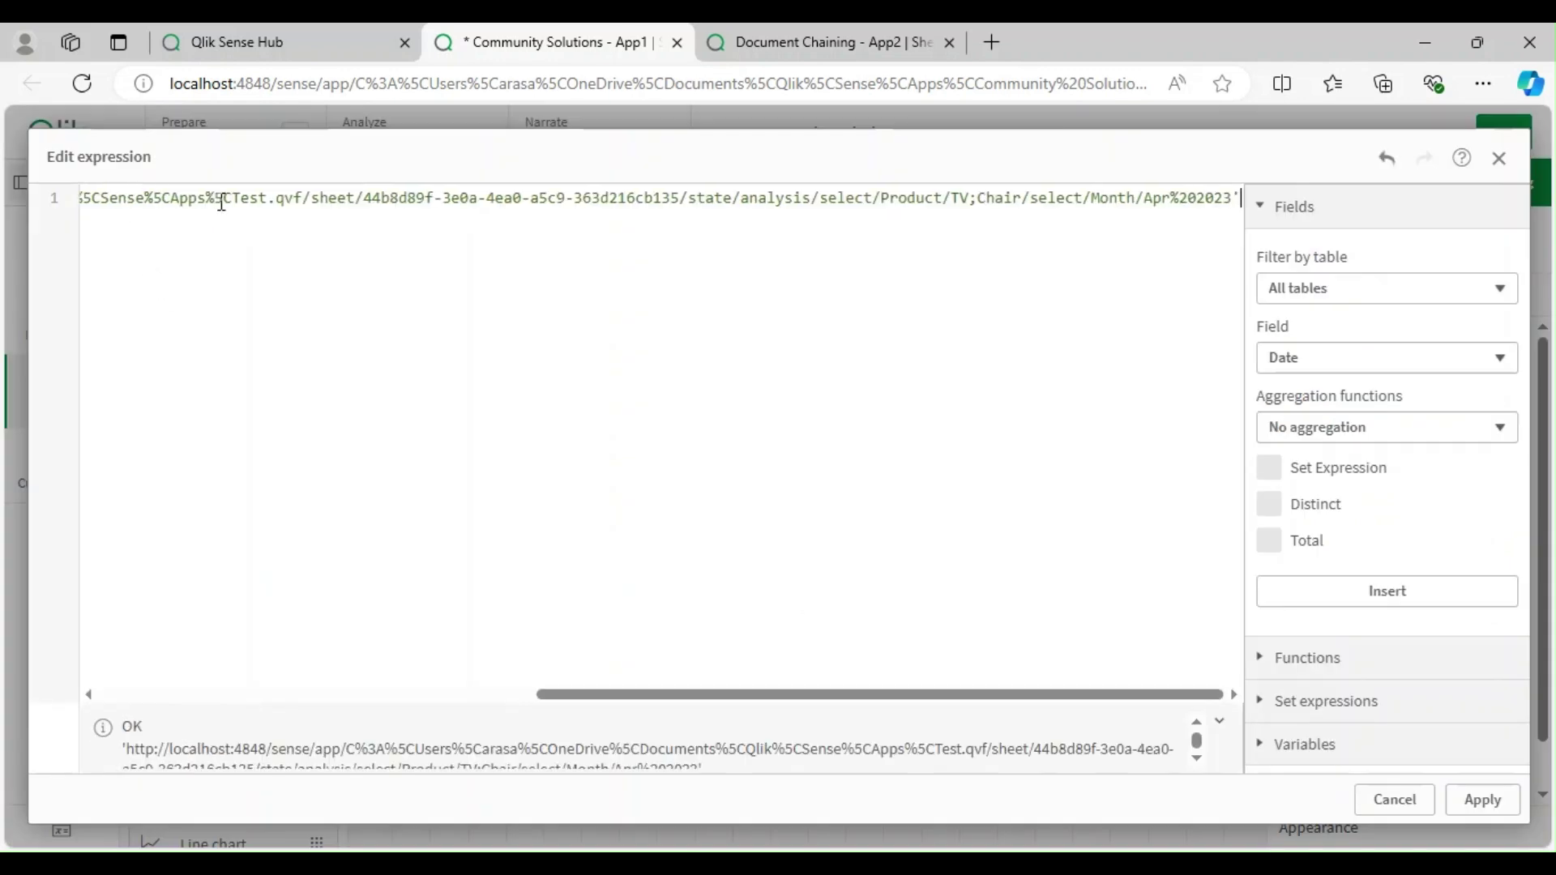
{"action": "left_click", "coordinate": [1476, 801]}
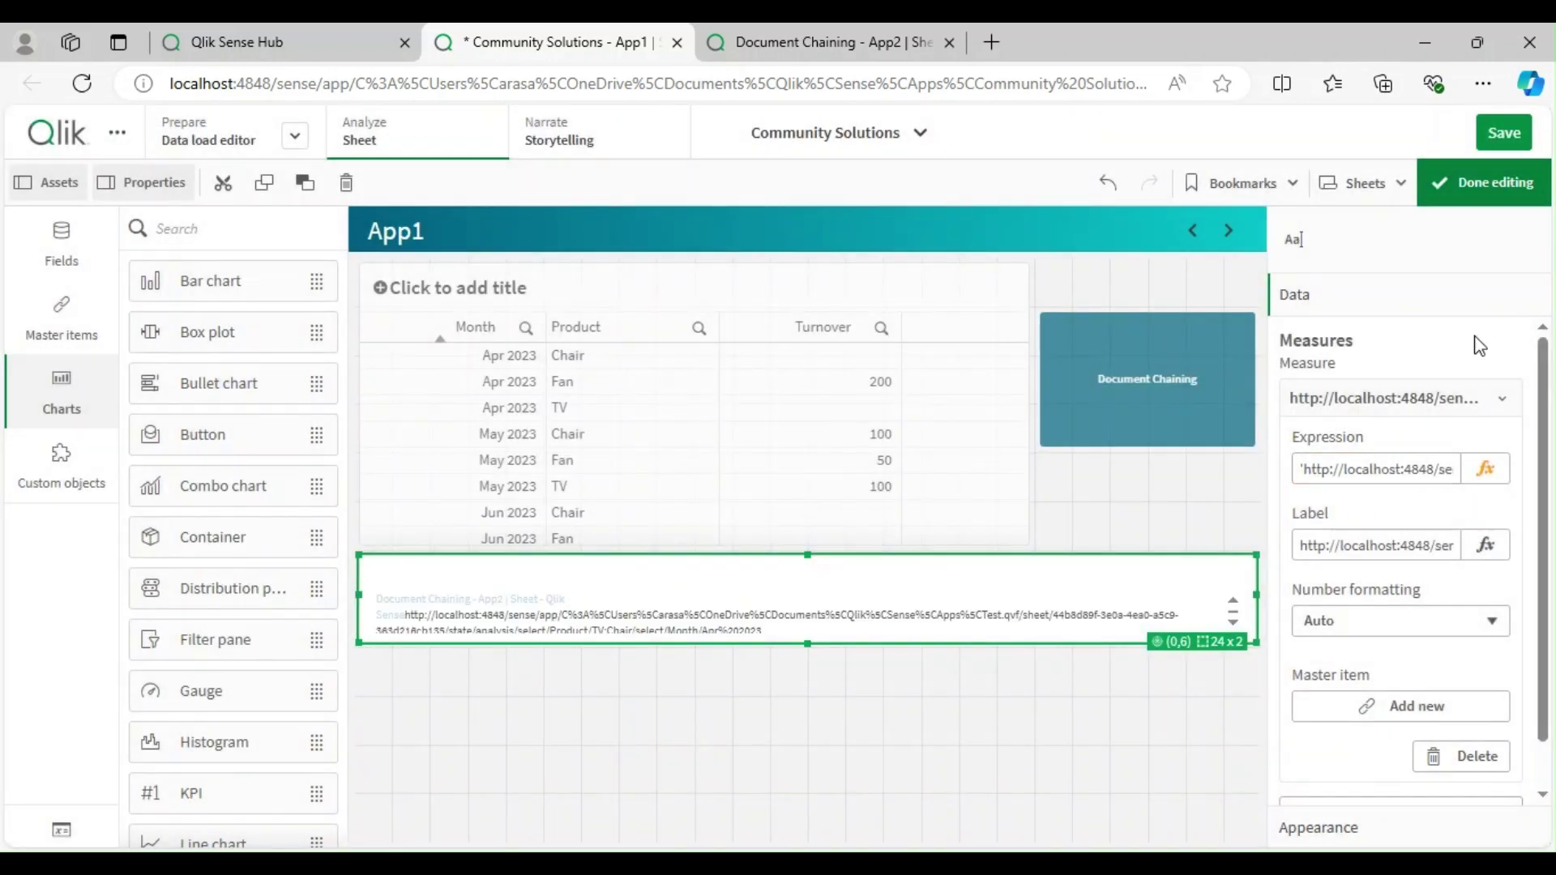
{"action": "left_click", "coordinate": [1483, 182]}
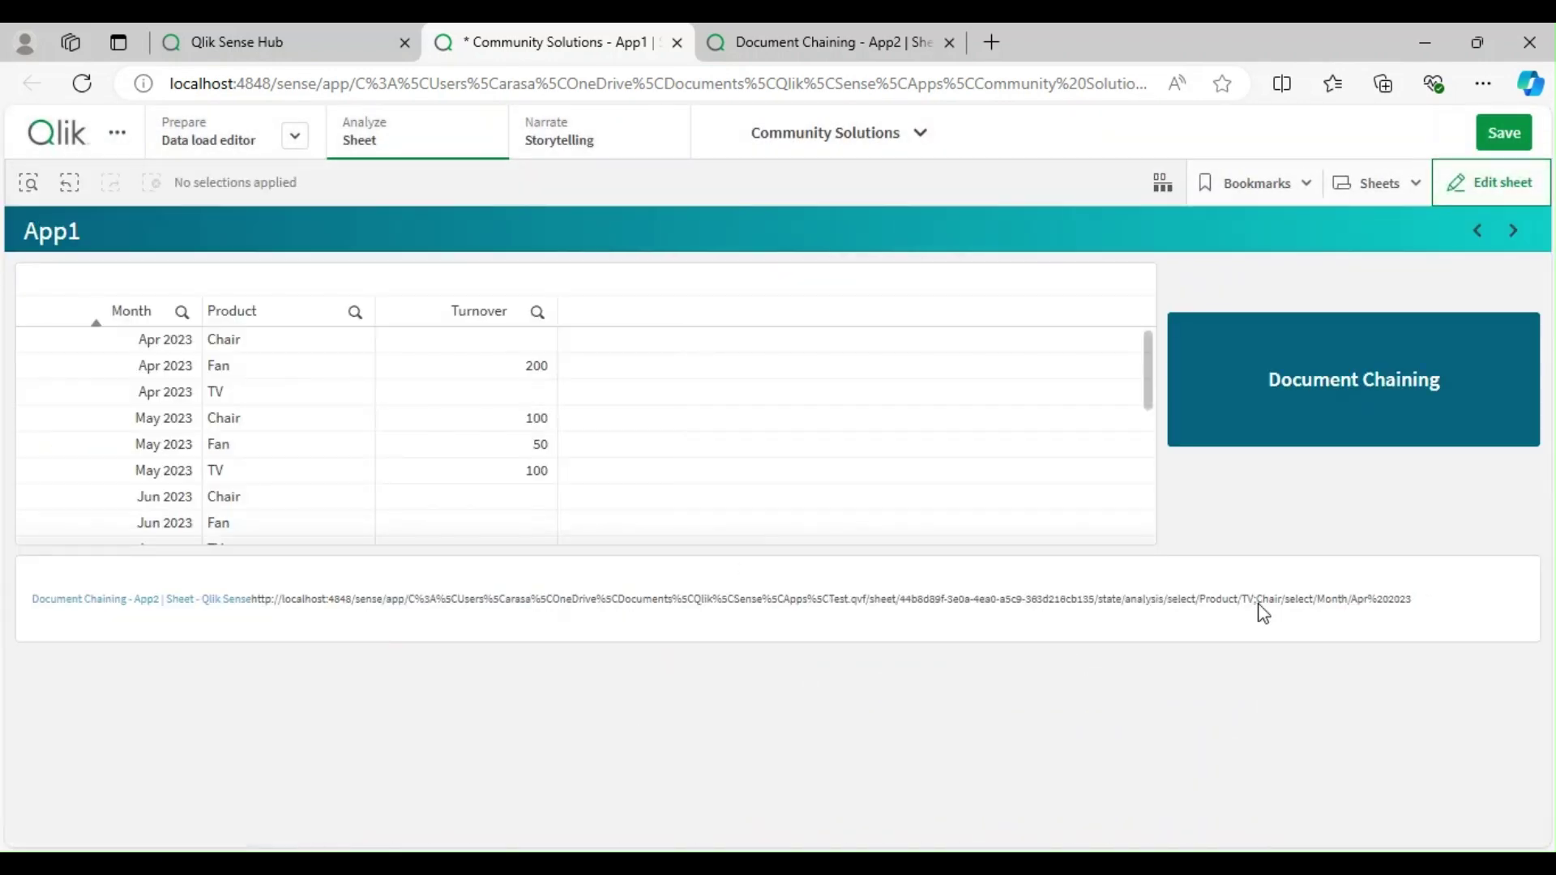
- Enlarge the Text & image object holding the URL to 24 x 3 grid cells
{"action": "left_click", "coordinate": [1459, 182]}
{"action": "left_click", "coordinate": [1207, 628]}
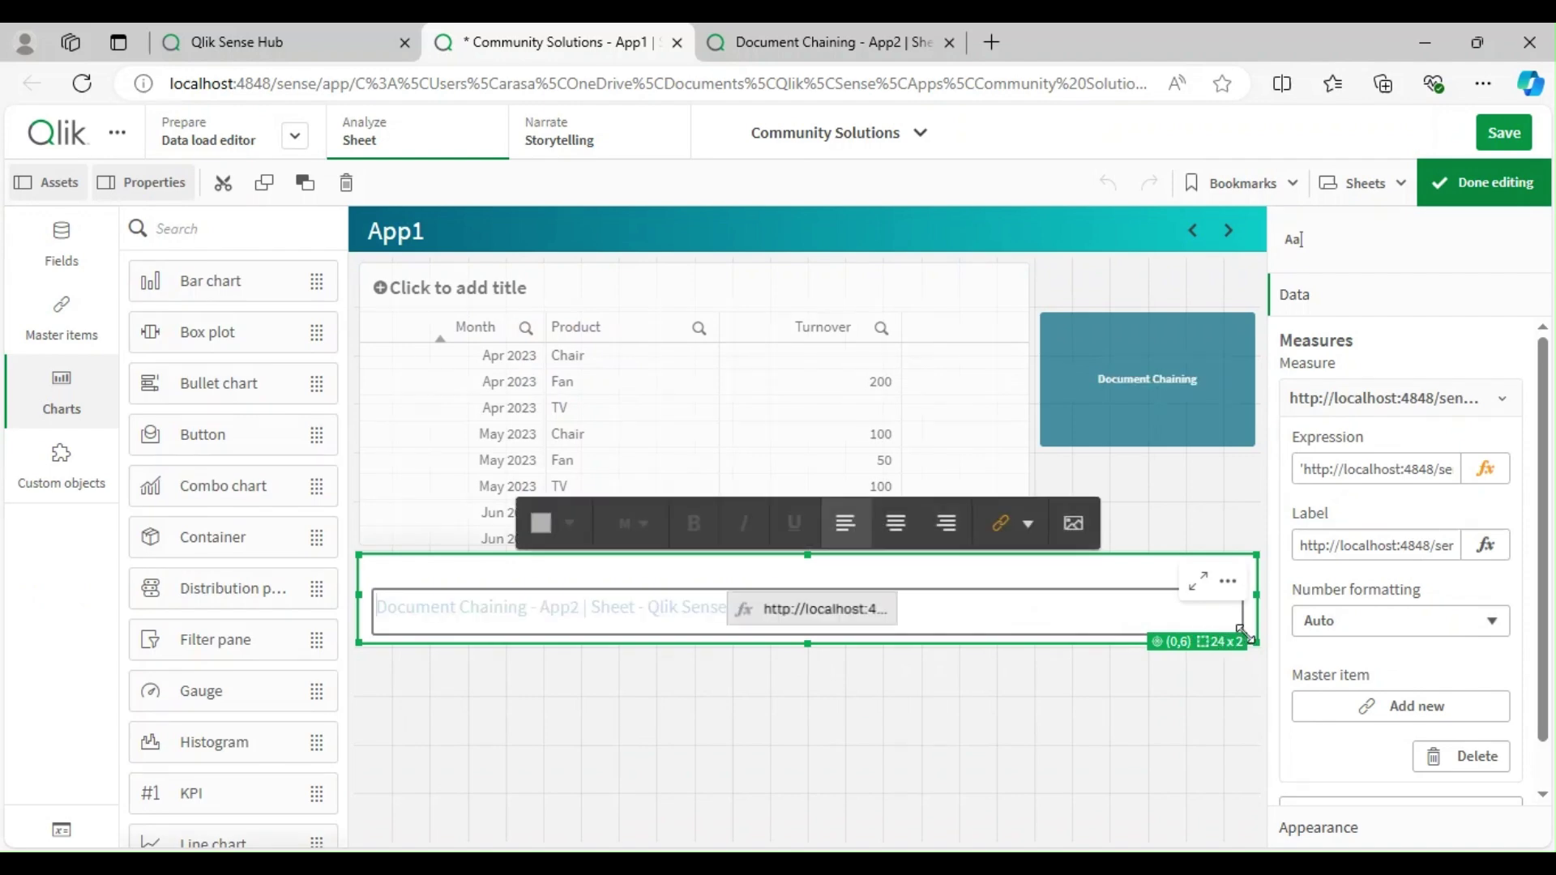
{"action": "left_click", "coordinate": [1376, 451]}
{"action": "left_click", "coordinate": [1490, 196]}
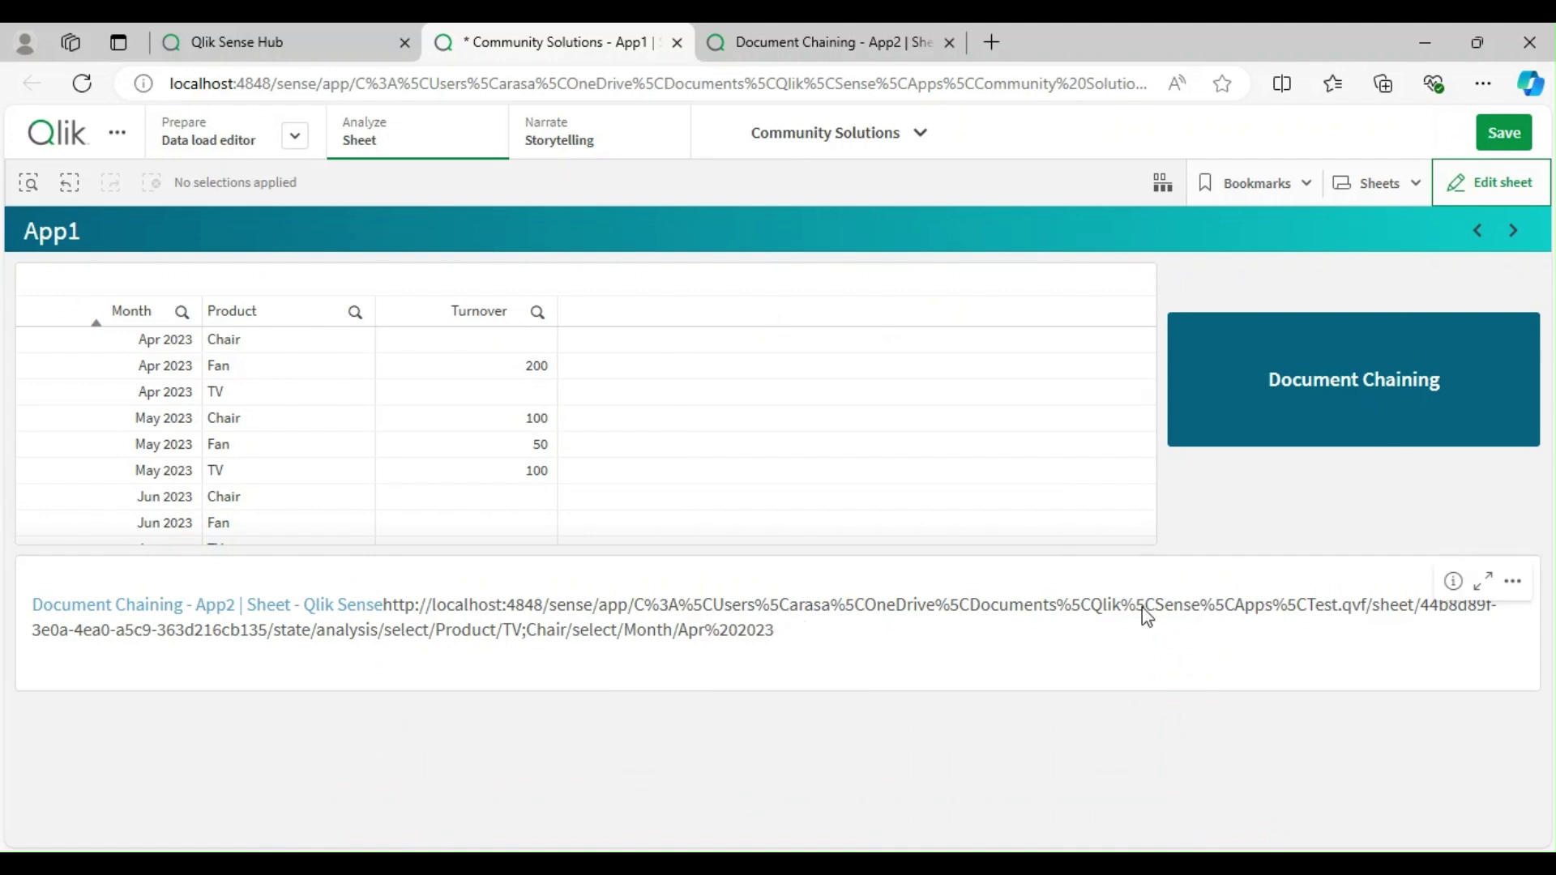
- Return to the sheet's analysis view and select Apr 2023 in the Month column of the table
{"action": "left_click", "coordinate": [1510, 191]}
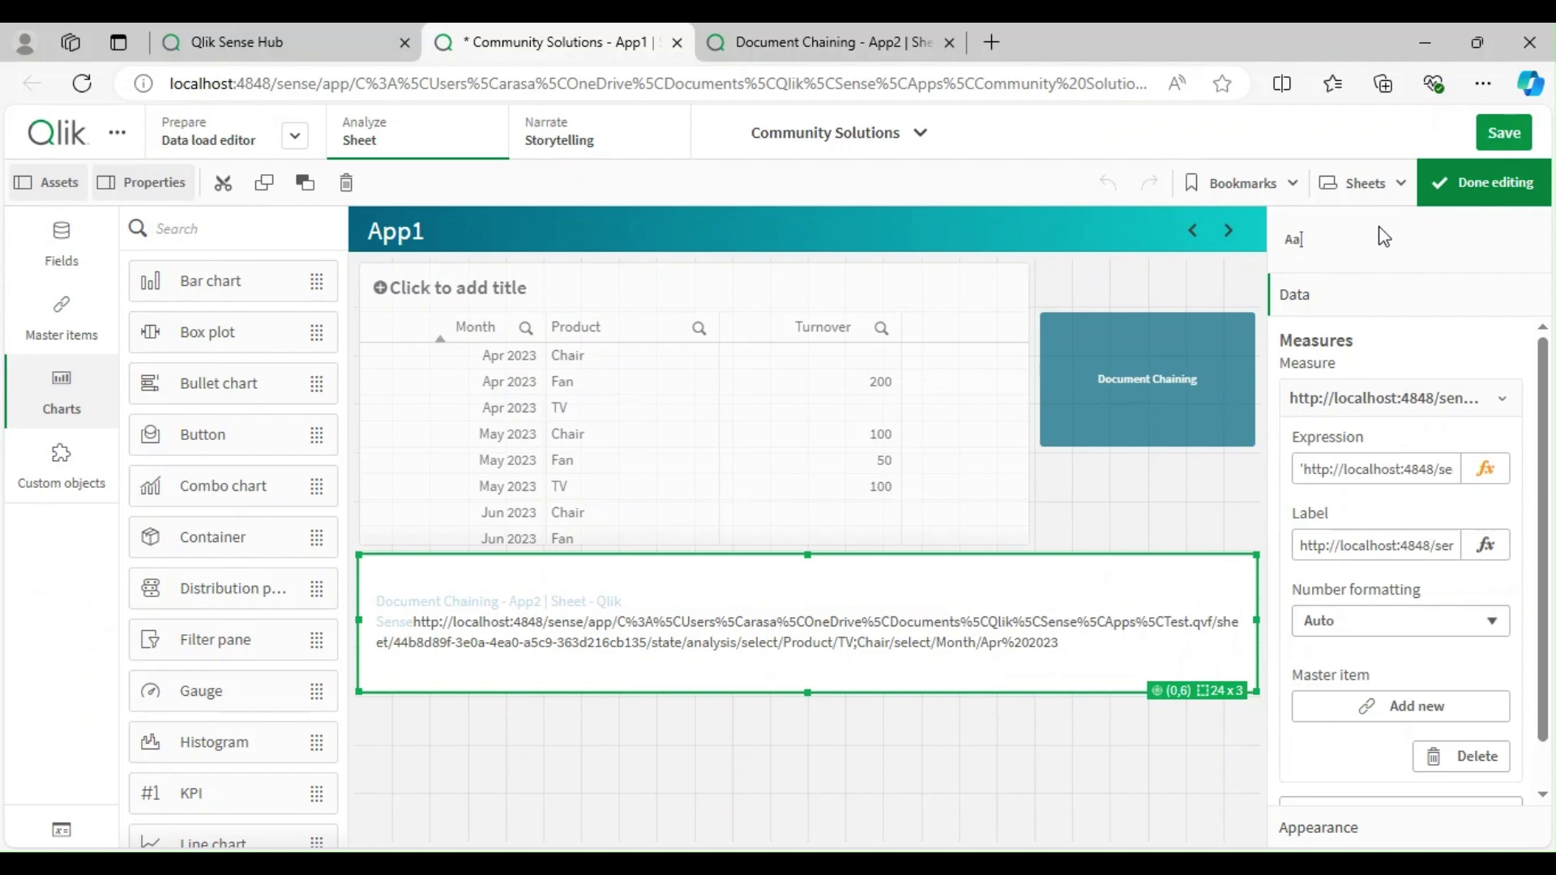
{"action": "left_click", "coordinate": [1477, 183]}
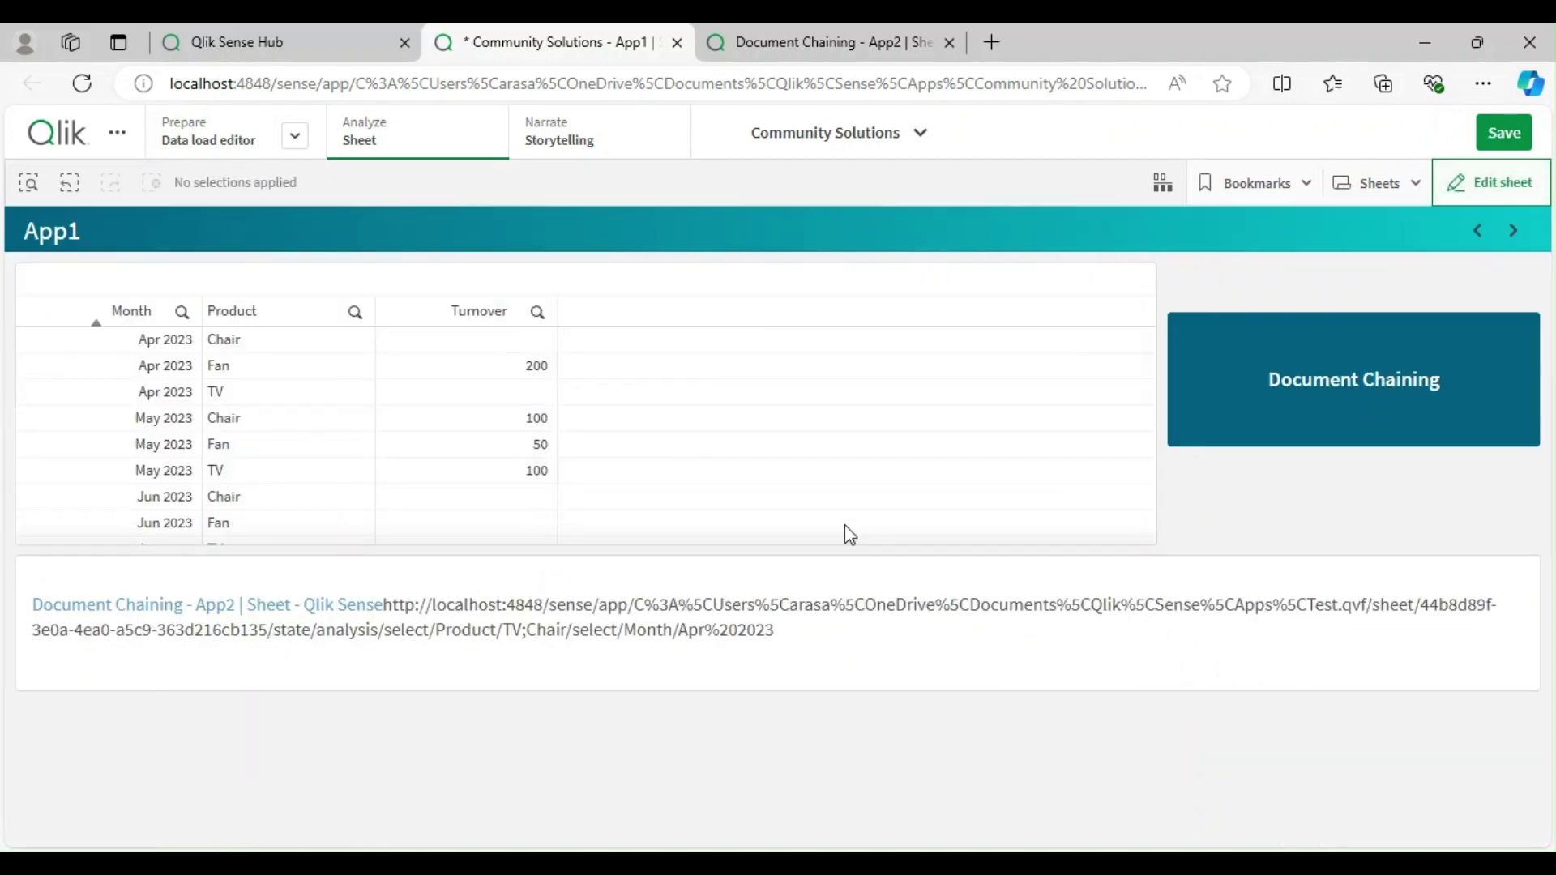
{"action": "left_click", "coordinate": [152, 346]}
{"action": "left_click", "coordinate": [288, 253]}
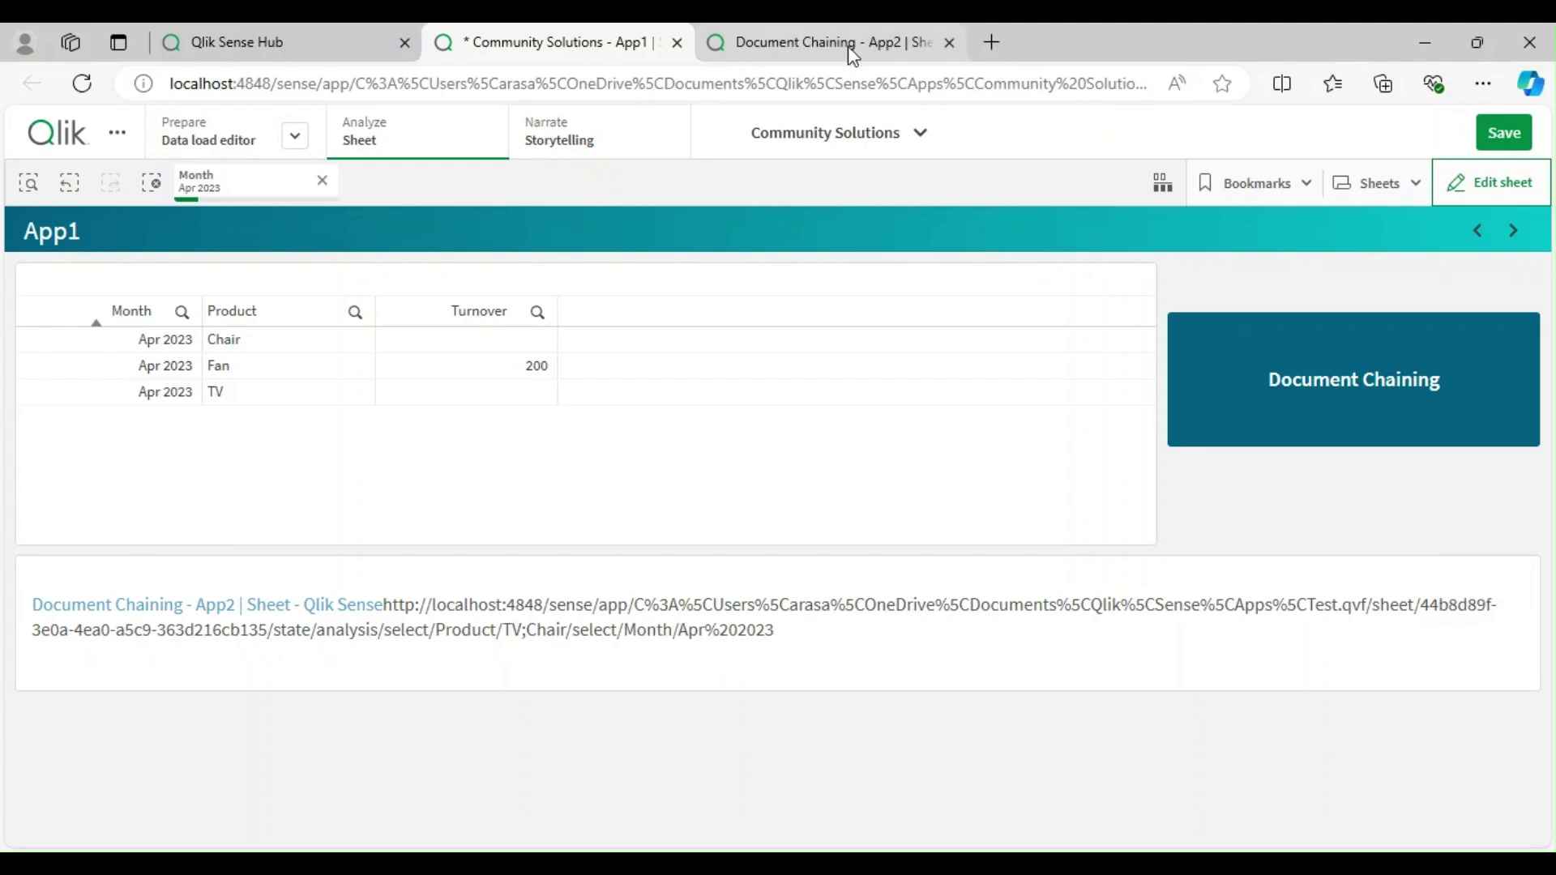
- Edit the sheet and reduce the Document Chaining button to 6 x 2 grid cells
{"action": "left_click", "coordinate": [1492, 182]}
{"action": "left_click", "coordinate": [1199, 429]}
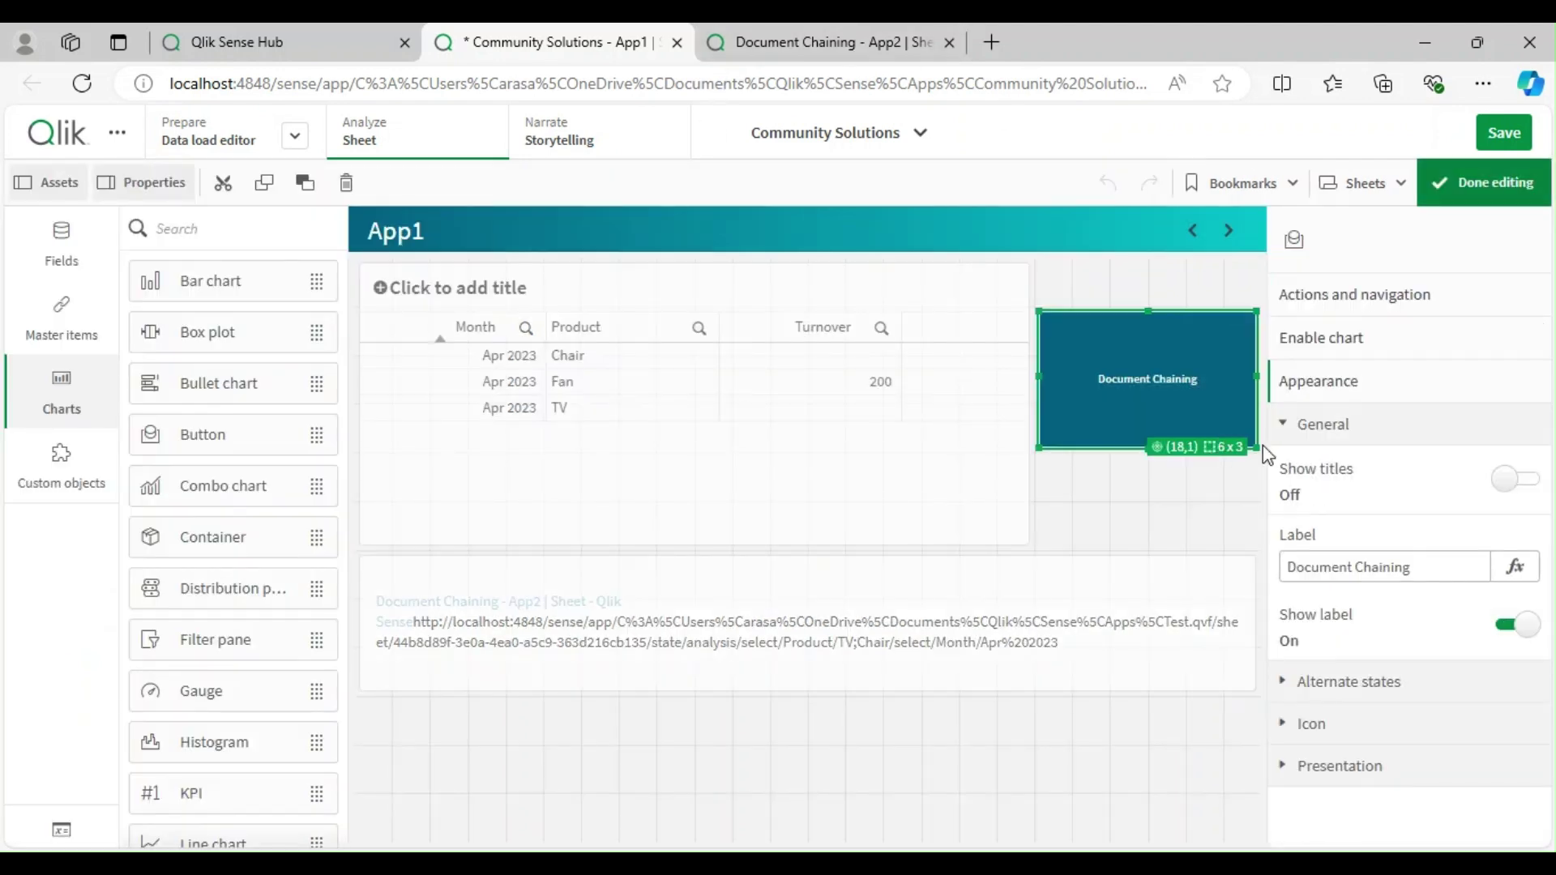
{"action": "left_click_drag", "start_coordinate": [1256, 448], "coordinate": [1256, 397]}
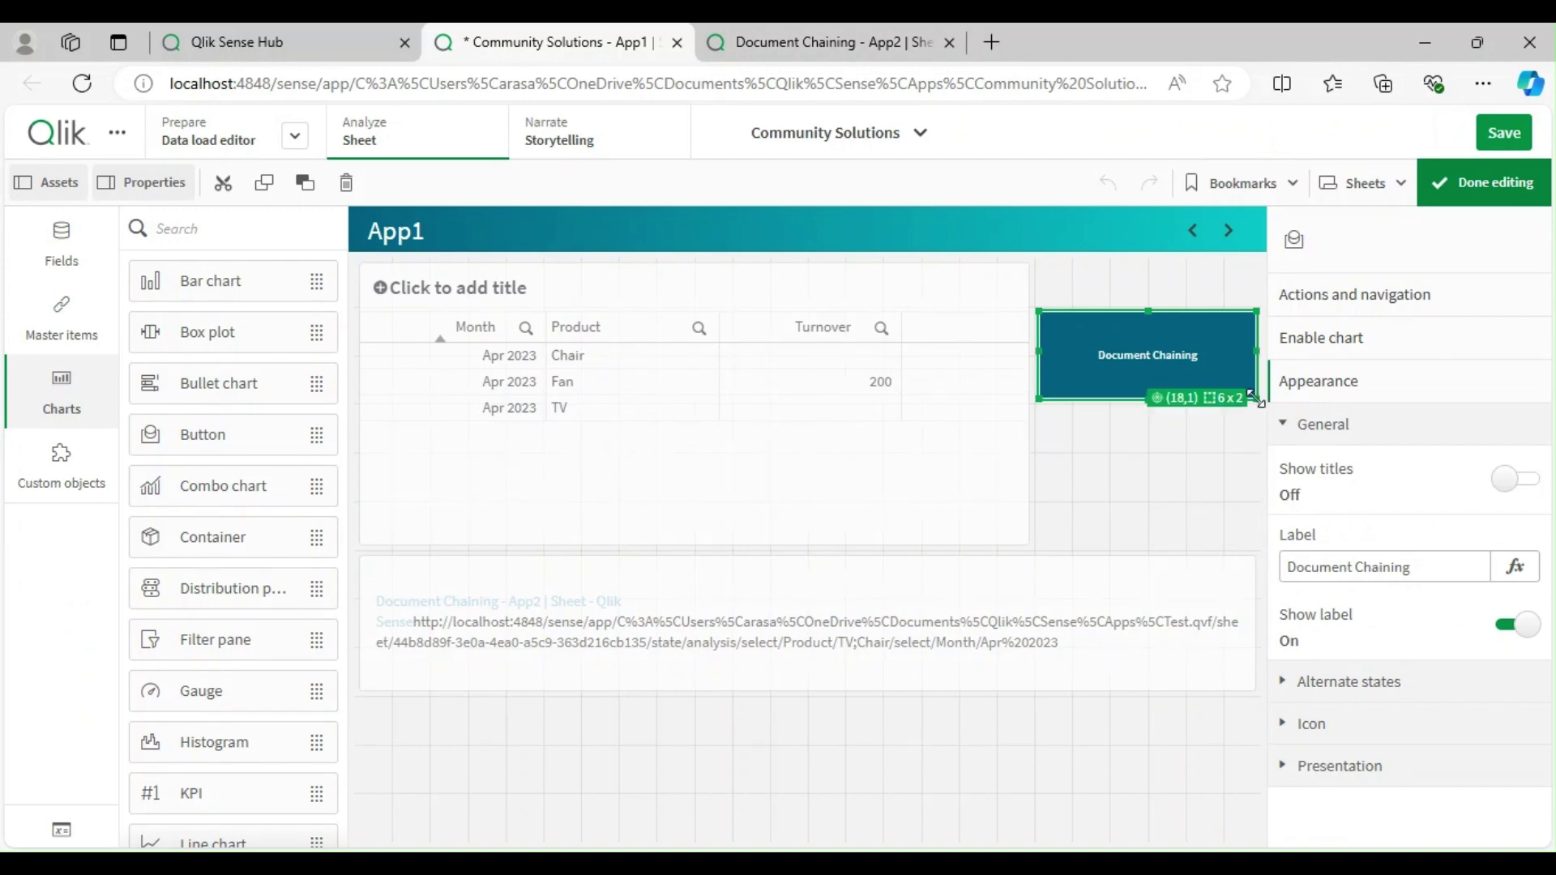
{"action": "left_click", "coordinate": [1165, 462]}
- Add a second Text & image object, 12 x 3 grid cells, below the URL text object
{"action": "scroll", "coordinate": [181, 649], "scroll_direction": "down", "scroll_amount": 5}
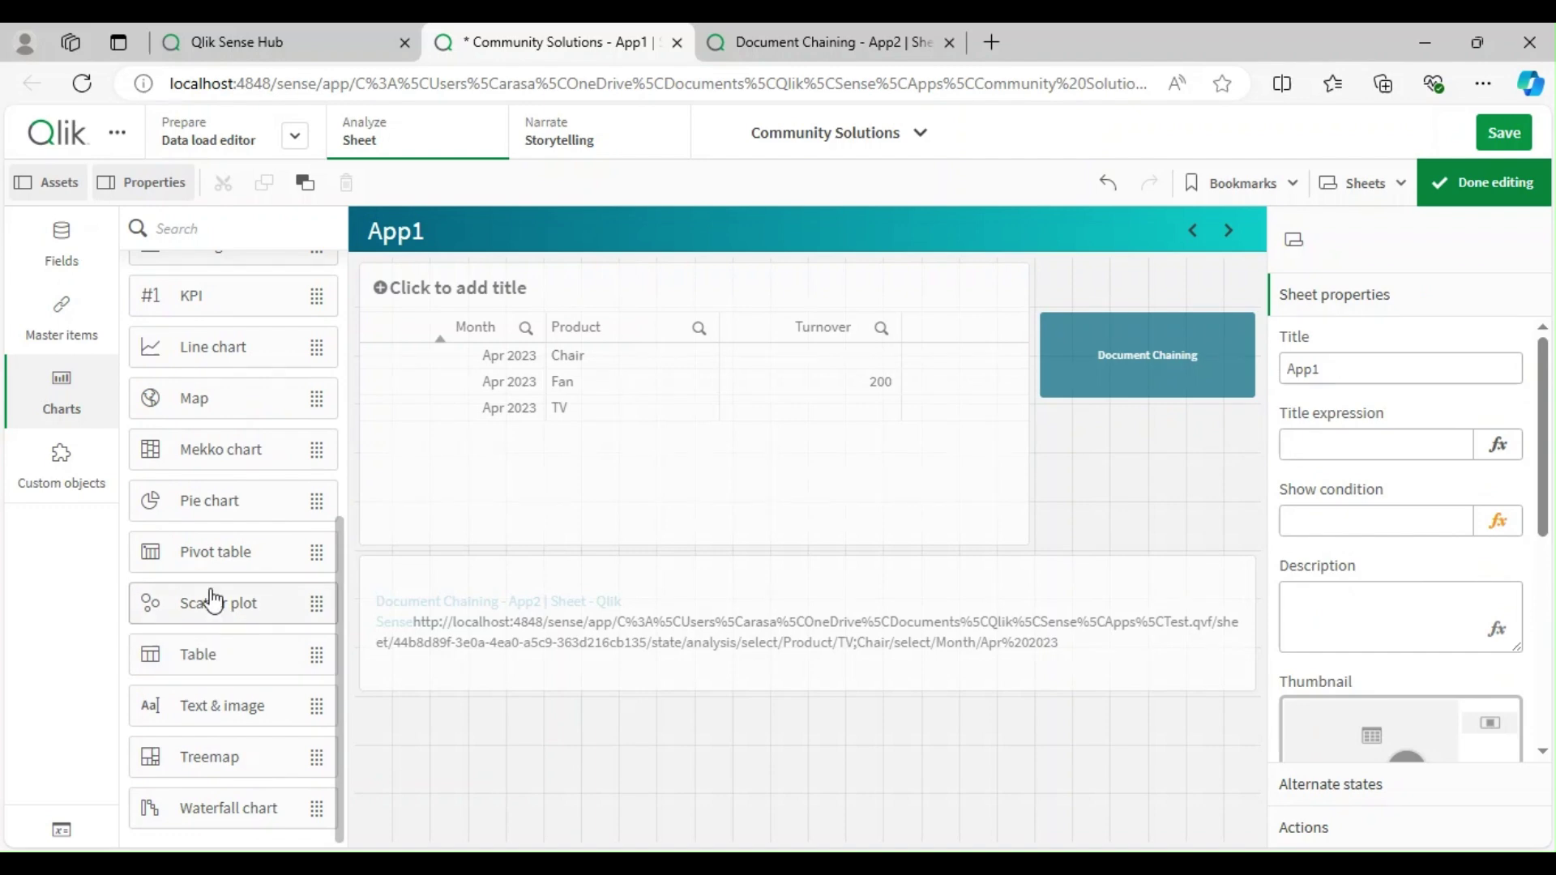
{"action": "scroll", "coordinate": [236, 547], "scroll_direction": "up", "scroll_amount": 4}
{"action": "scroll", "coordinate": [237, 551], "scroll_direction": "down", "scroll_amount": 5}
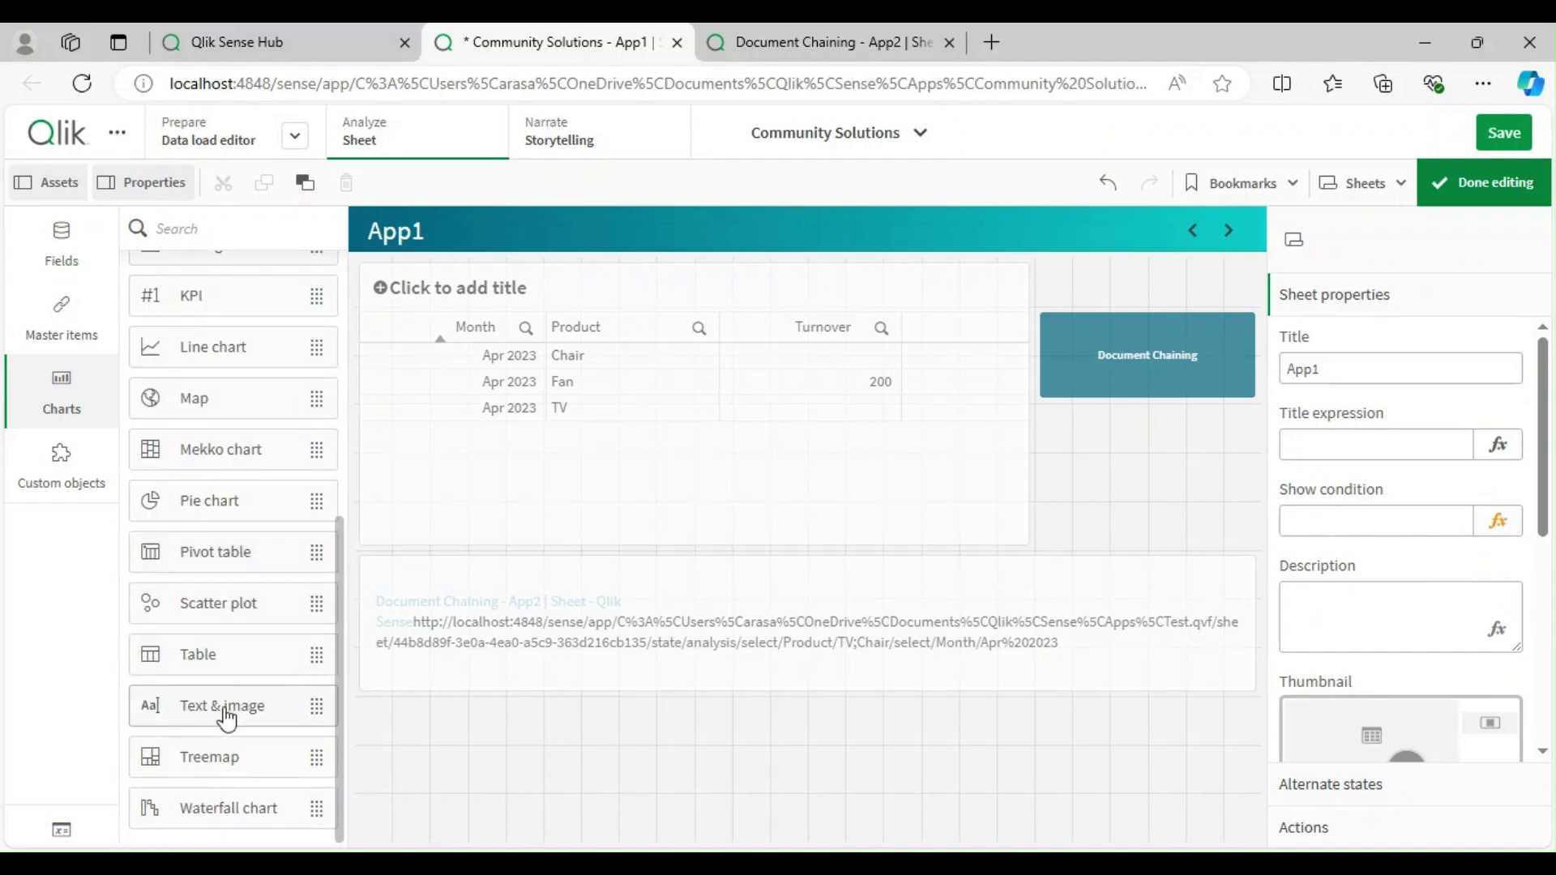
{"action": "left_click_drag", "start_coordinate": [215, 709], "coordinate": [581, 753]}
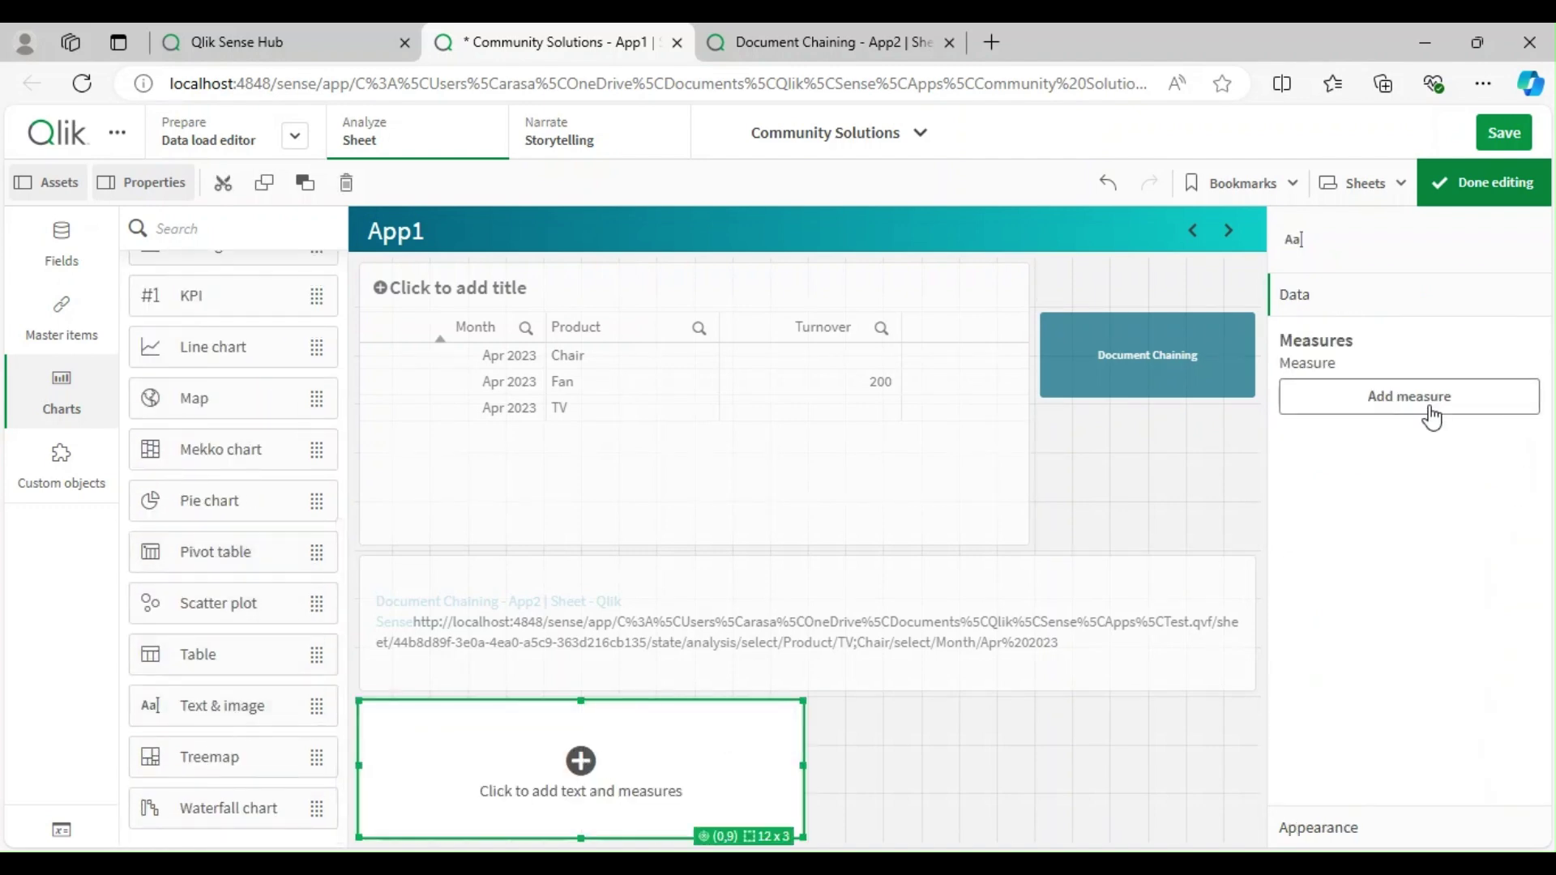
- Add the measure GetCurrentSelections() to the new Text & image object and finish editing the sheet
{"action": "left_click", "coordinate": [1452, 396]}
{"action": "left_click", "coordinate": [1507, 456]}
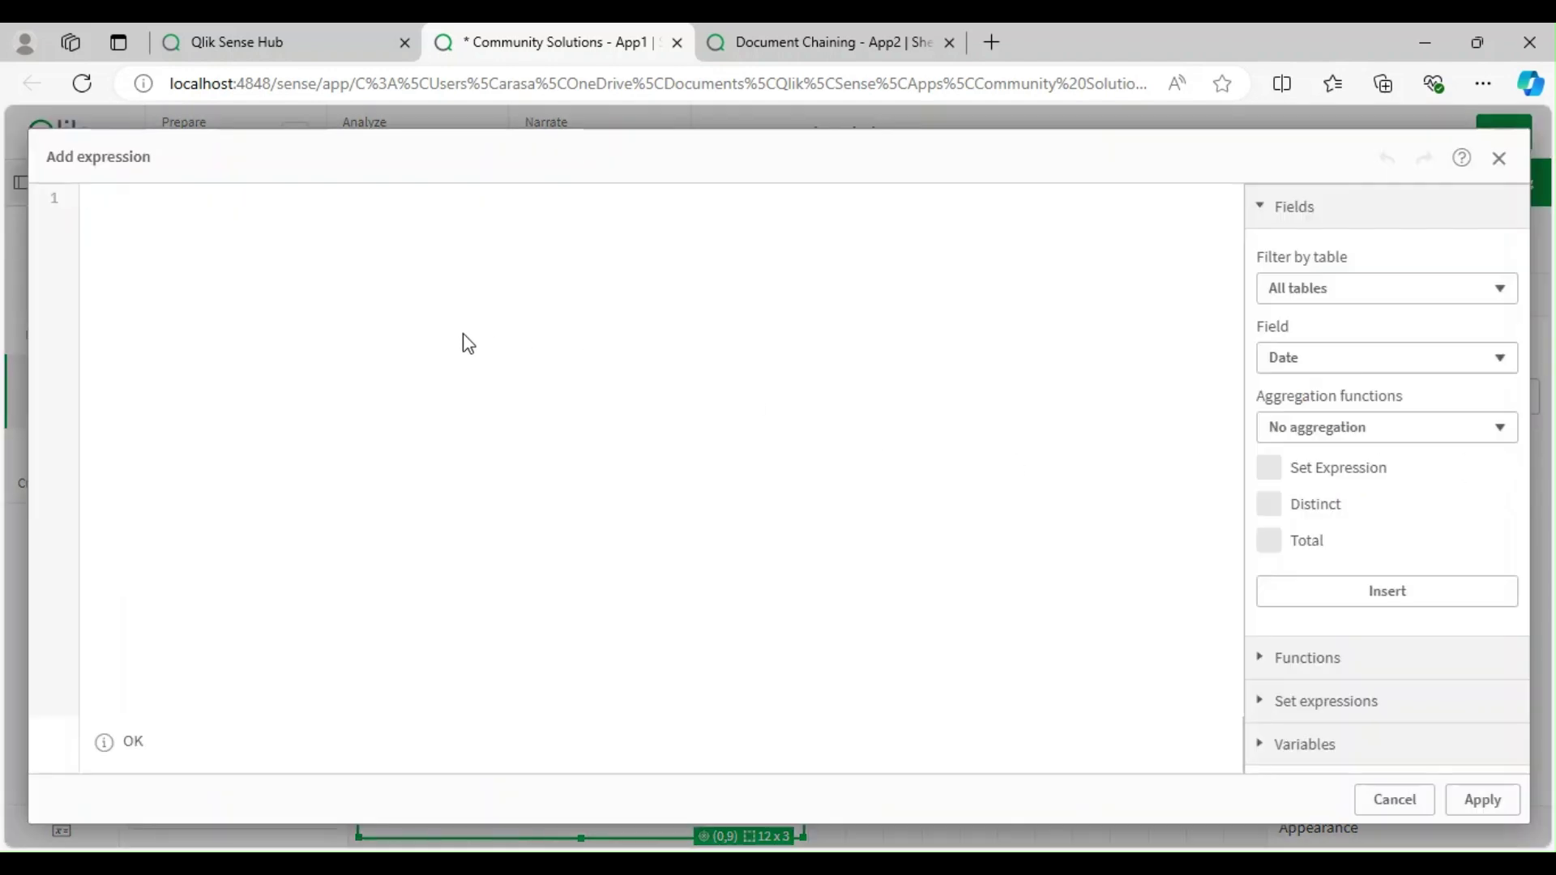
{"action": "type", "text": "getcu"}
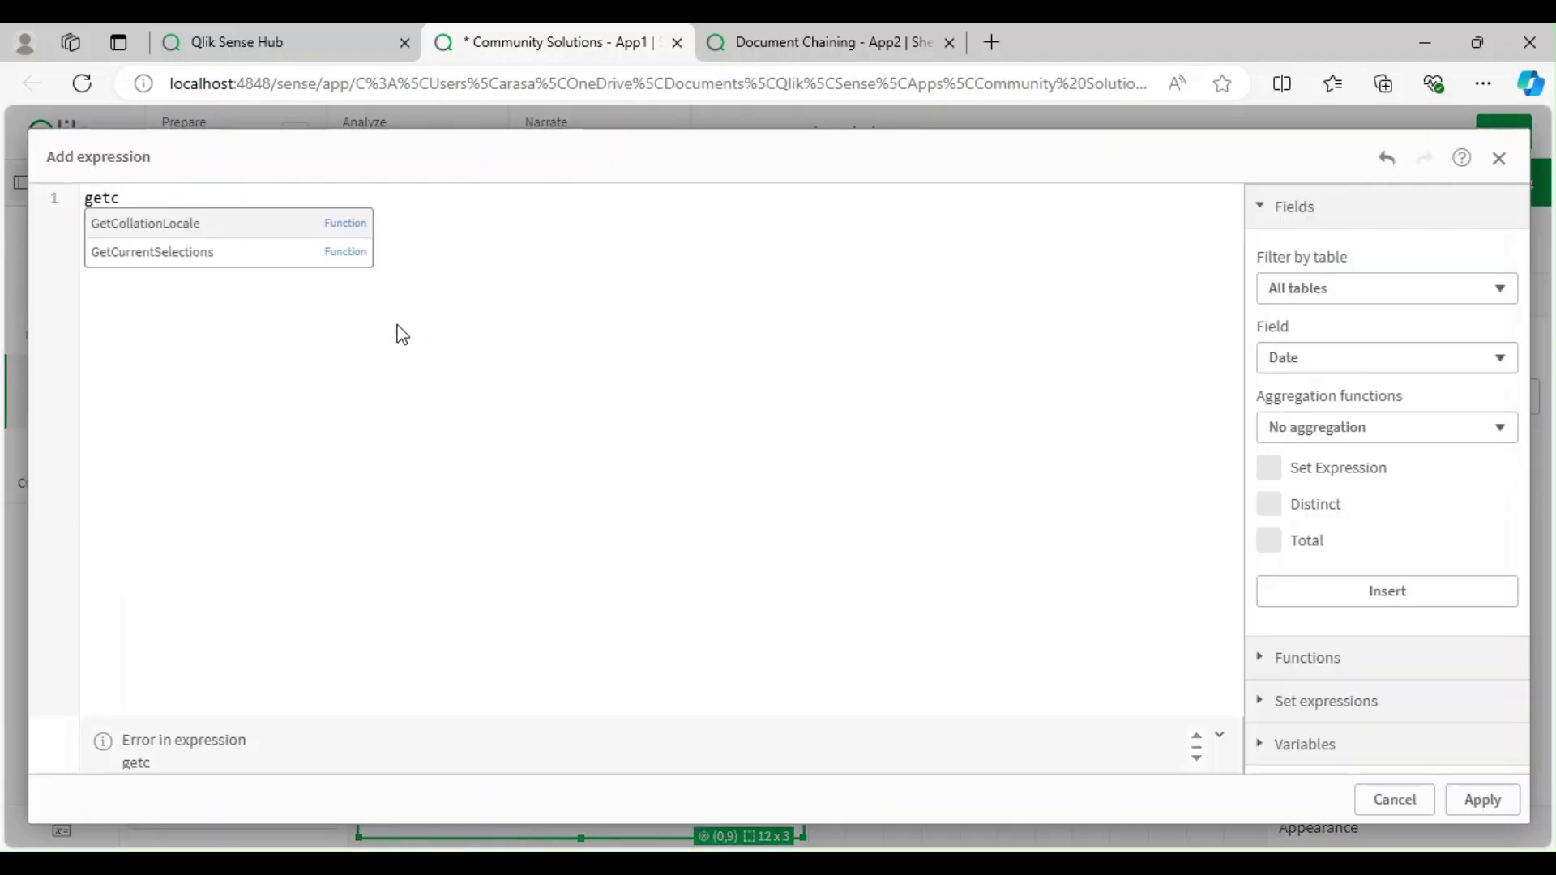
{"action": "left_click", "coordinate": [221, 254]}
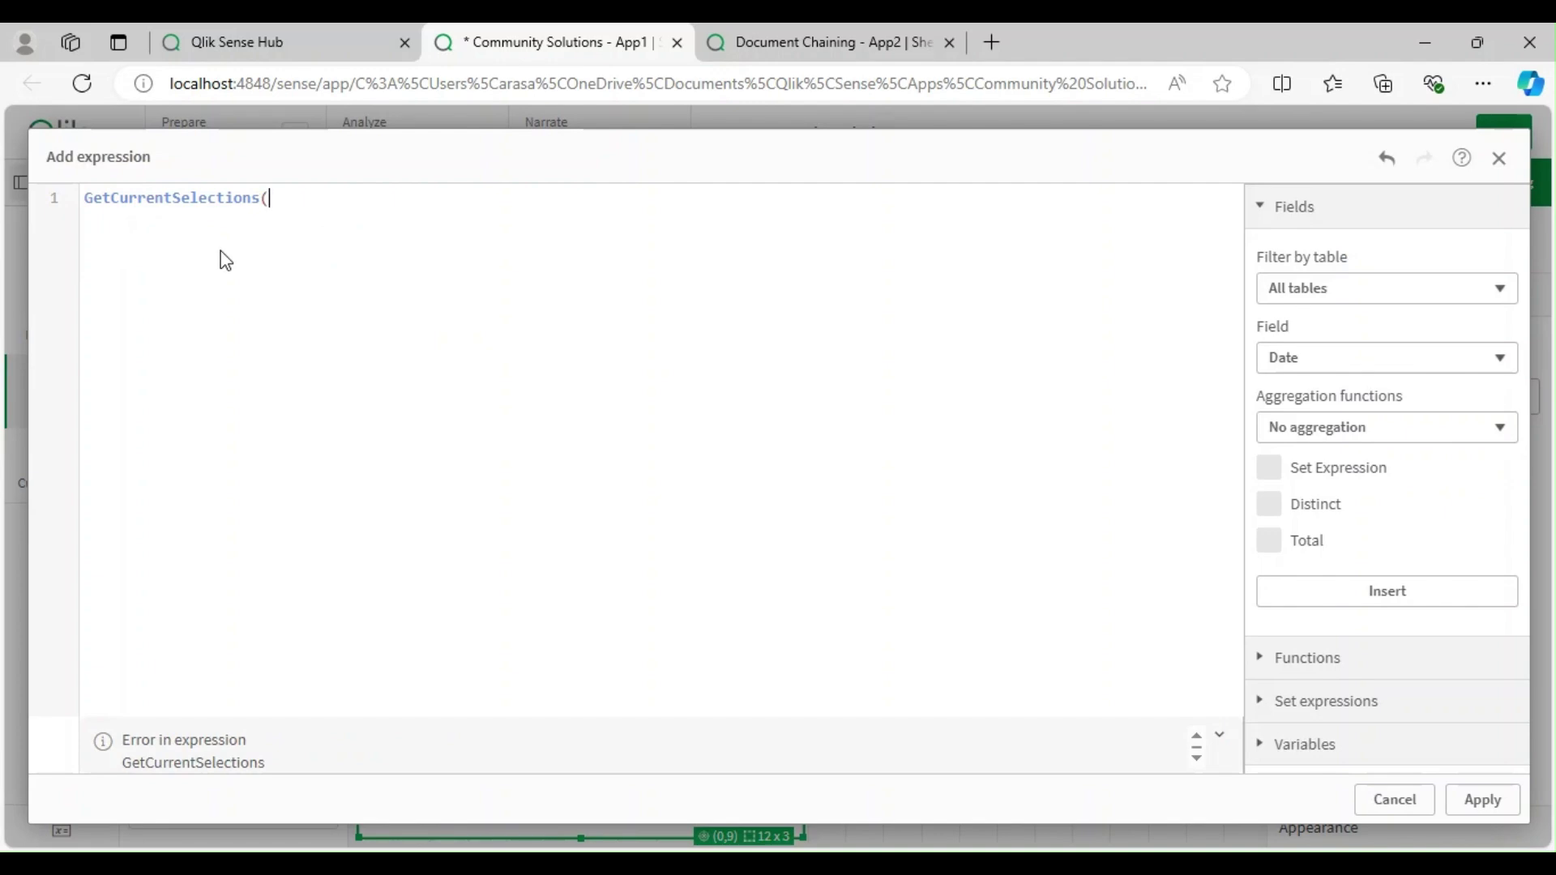
{"action": "type", "text": ")"}
{"action": "left_click", "coordinate": [1482, 801]}
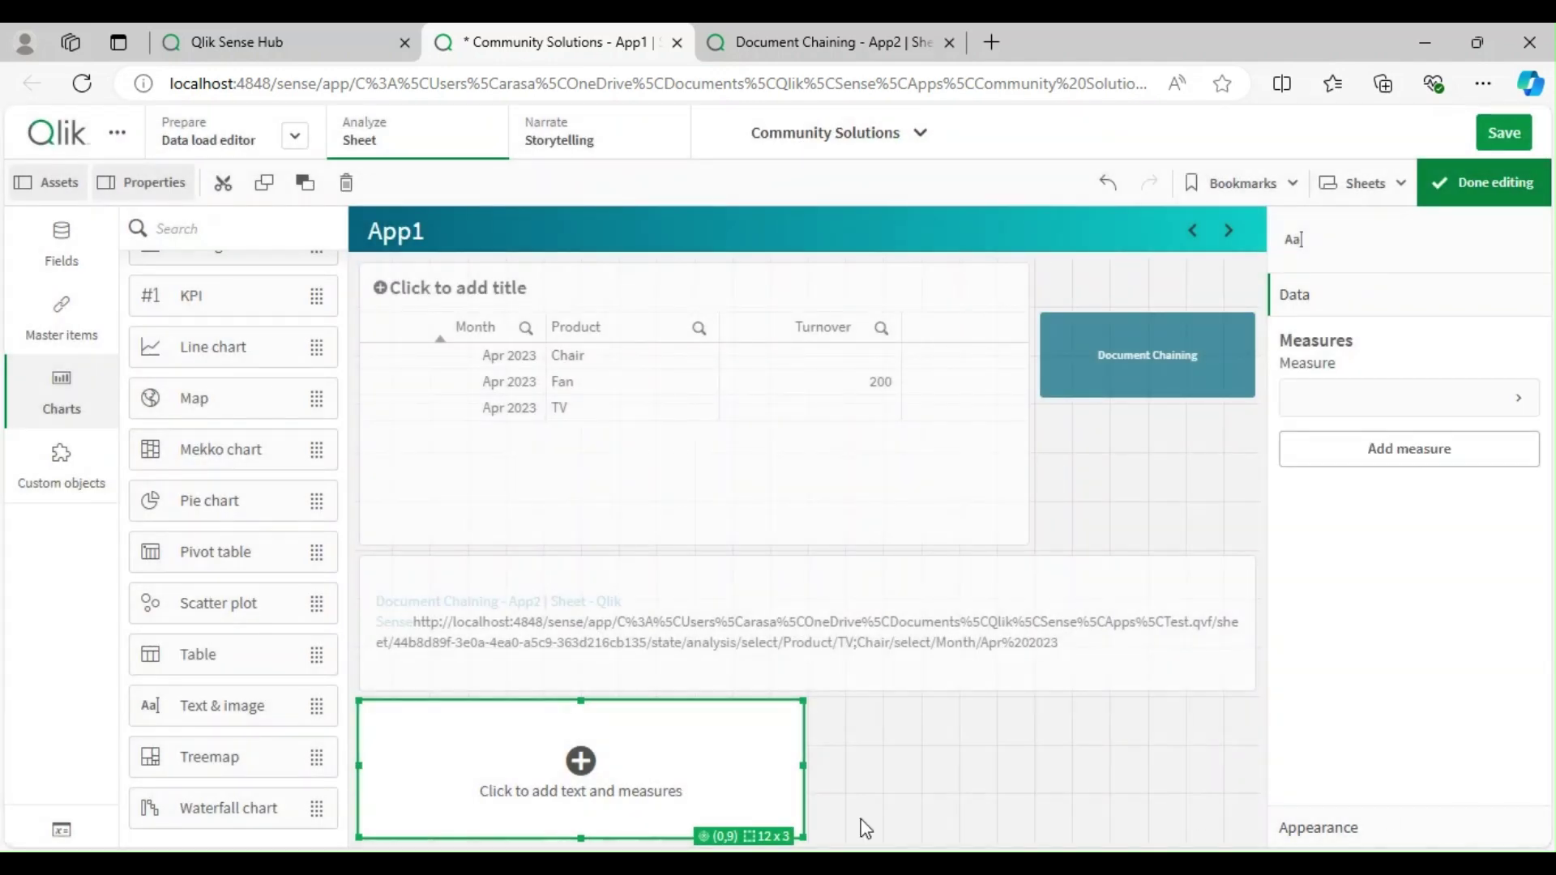
{"action": "left_click", "coordinate": [1485, 183]}
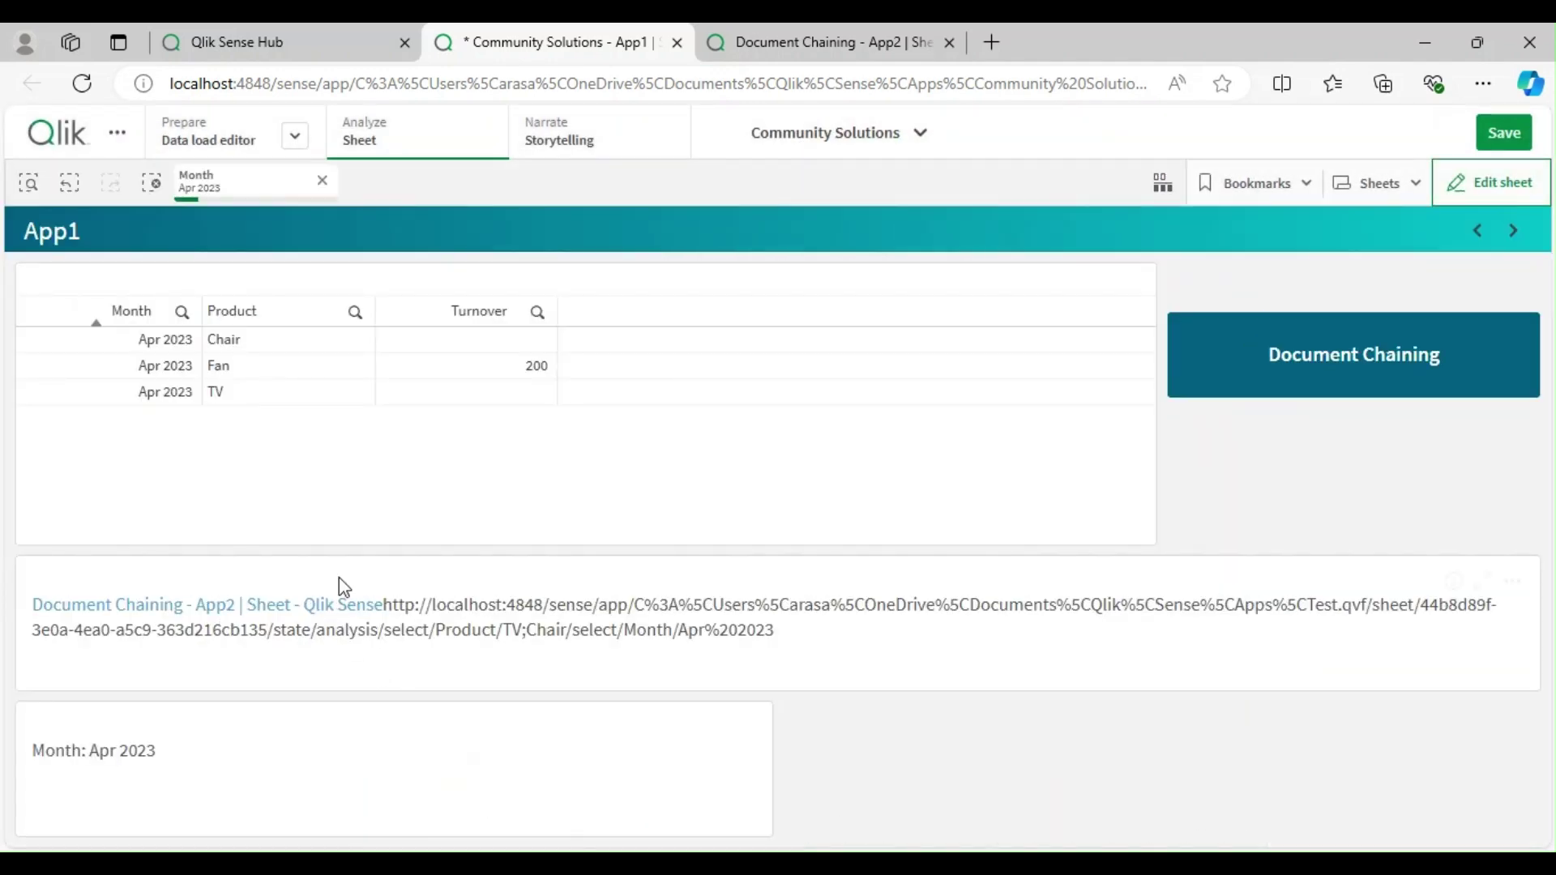
- Select TV in the Product column and clear the Month selection
{"action": "left_click", "coordinate": [240, 391]}
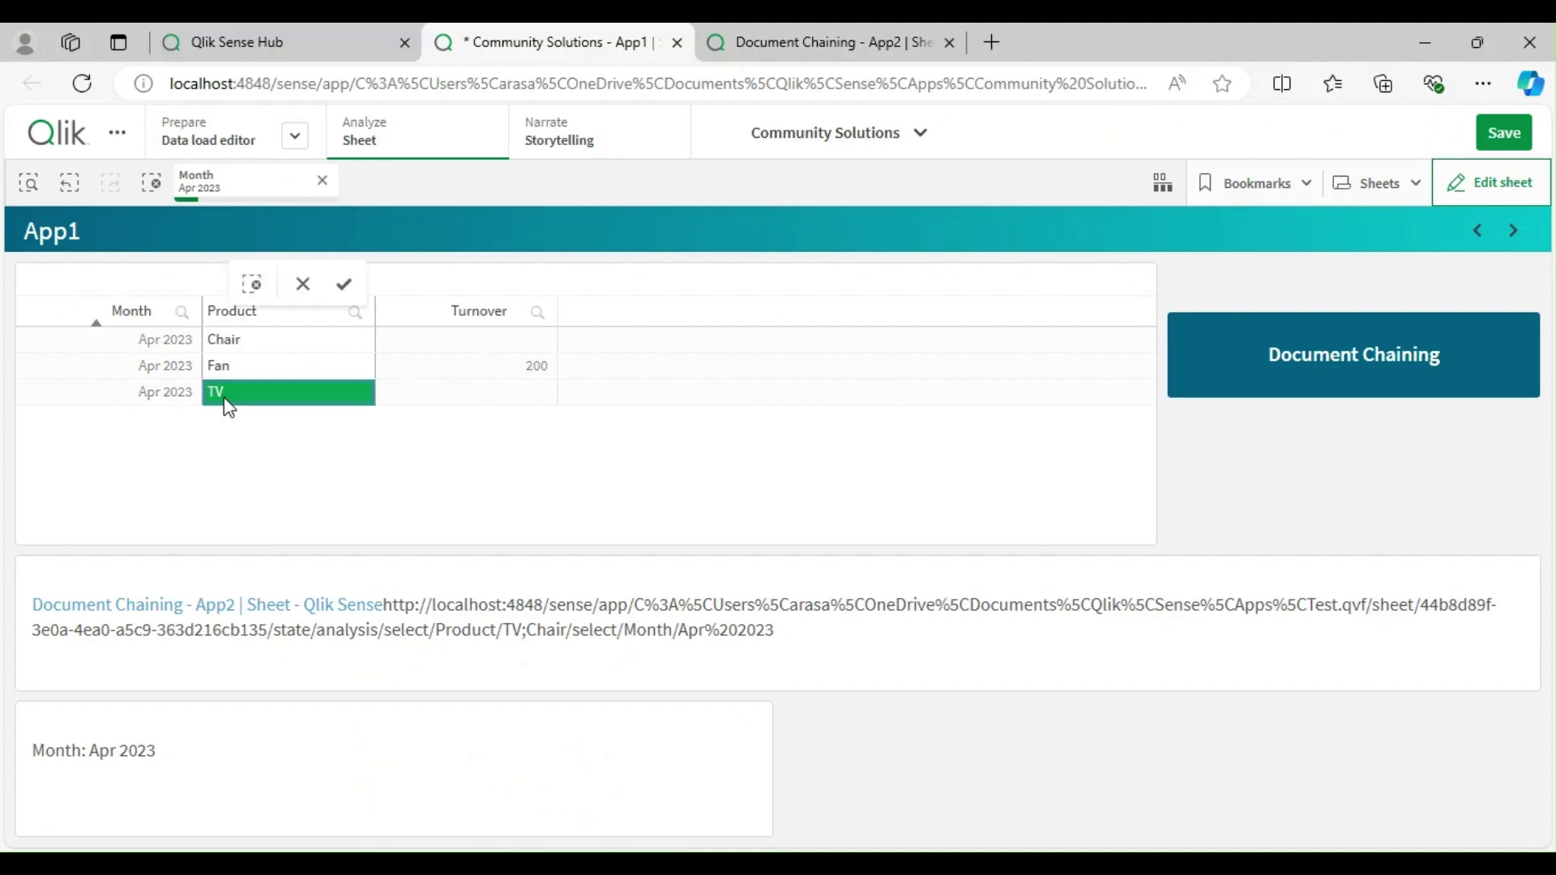
{"action": "left_click", "coordinate": [462, 256]}
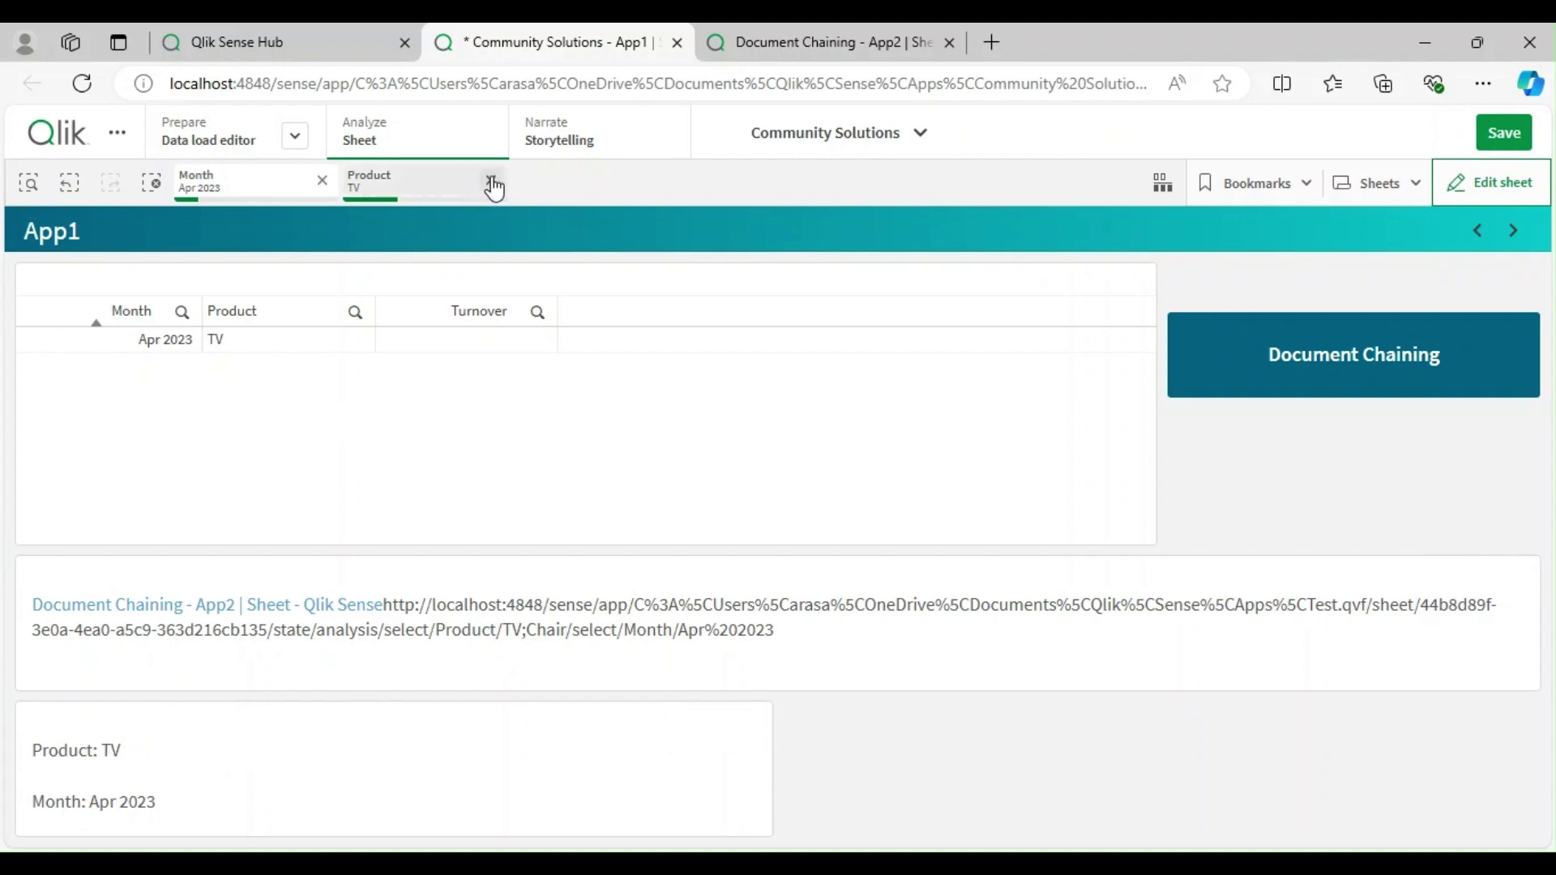
{"action": "left_click", "coordinate": [322, 180]}
- Change the lower text object's measure expression to GetCurrentSelections('','/') so a slash separates field and value
{"action": "left_click", "coordinate": [1492, 183]}
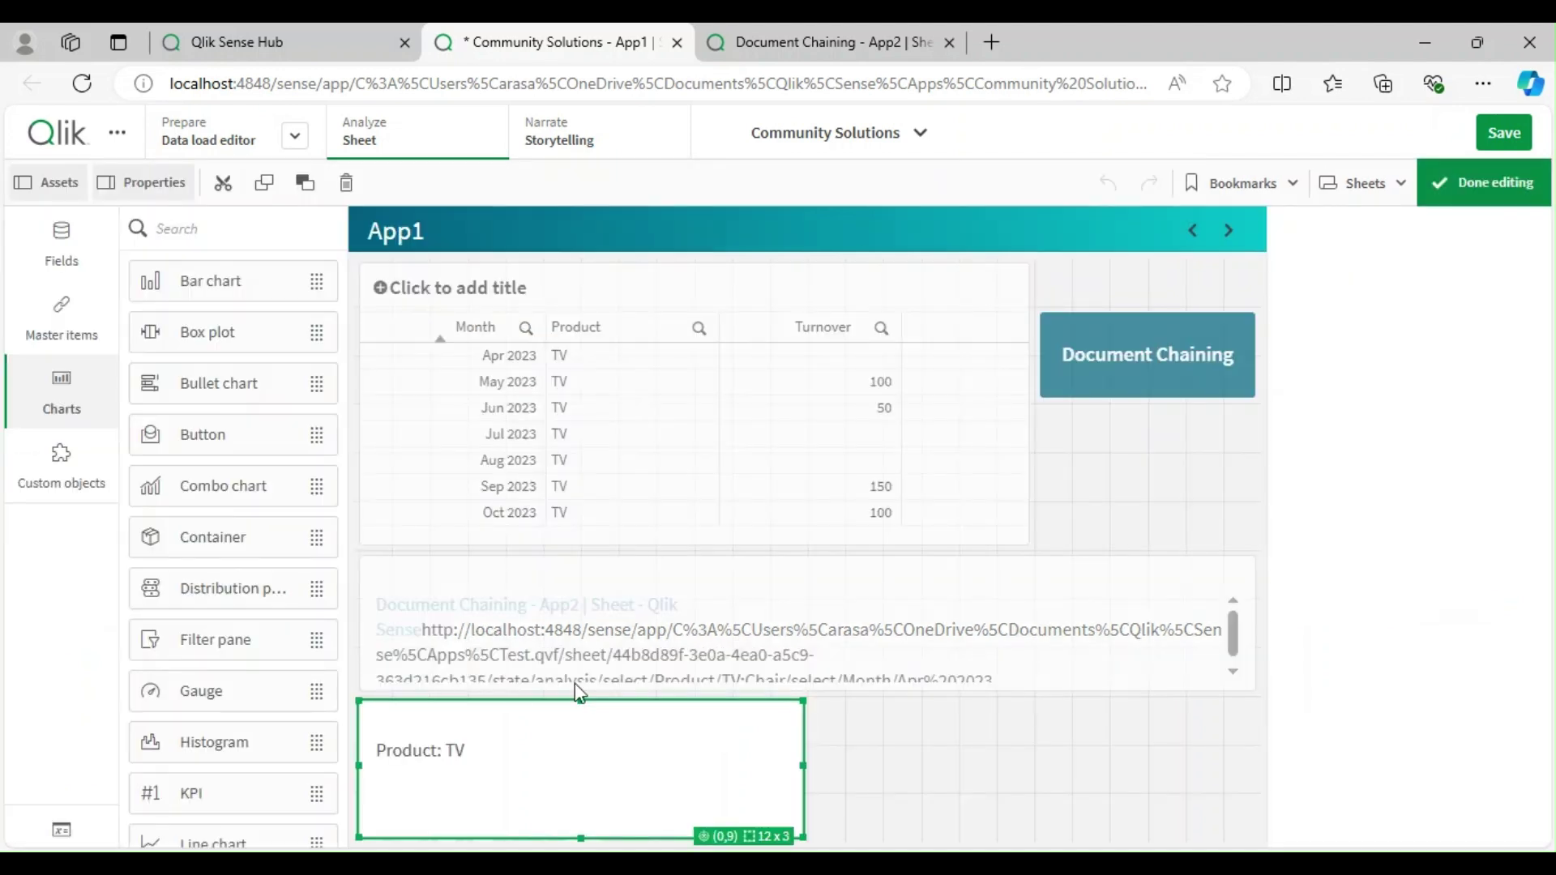
{"action": "left_click", "coordinate": [1467, 397]}
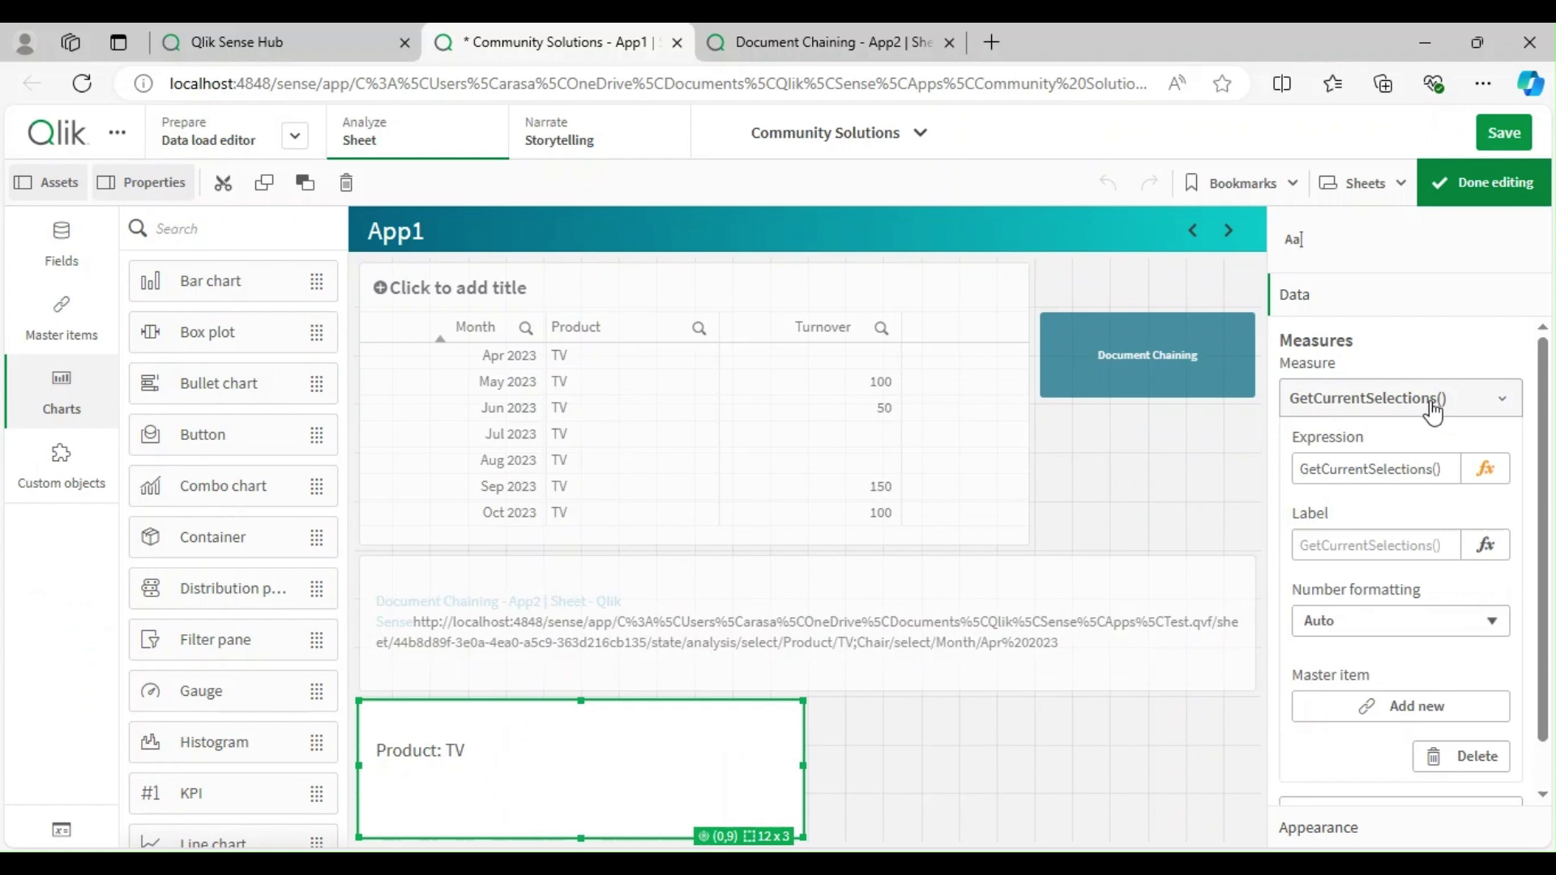
{"action": "left_click", "coordinate": [1492, 466]}
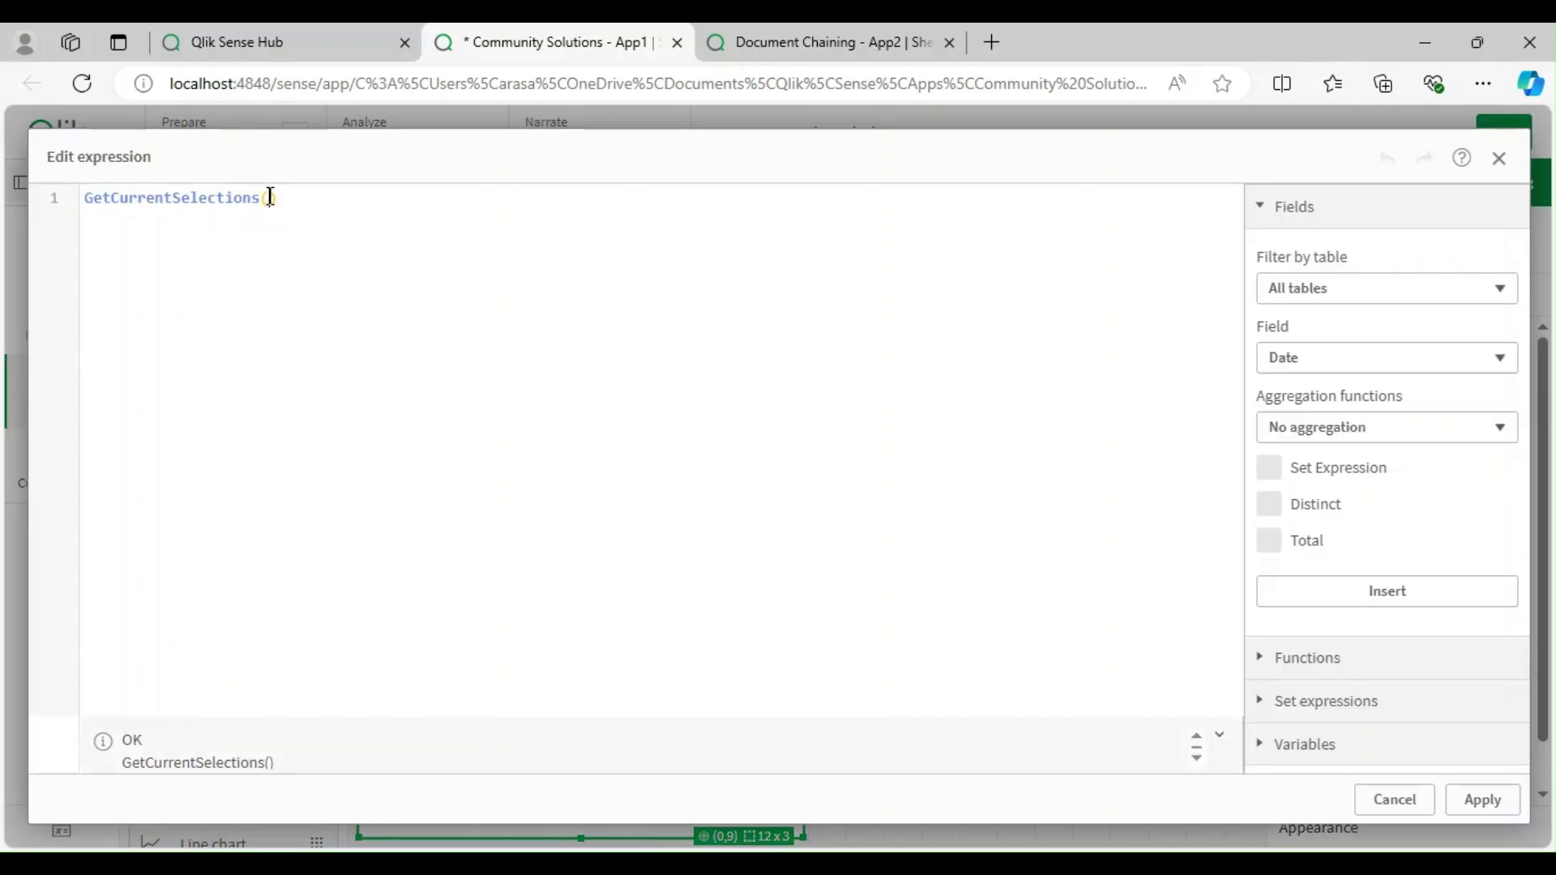
{"action": "left_click", "coordinate": [270, 198]}
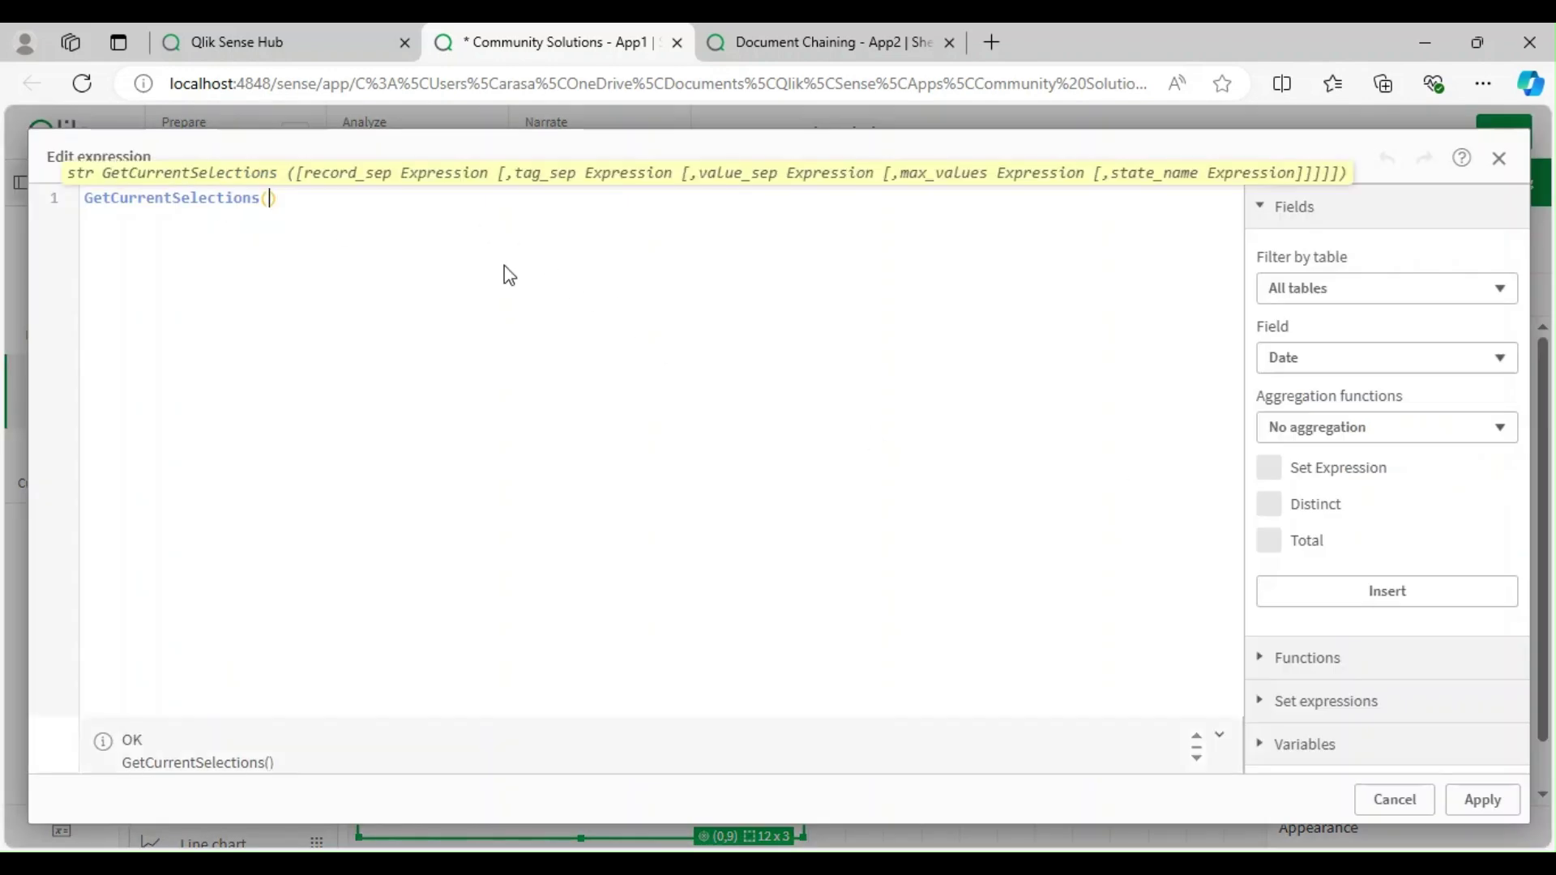
{"action": "type", "text": "'','"}
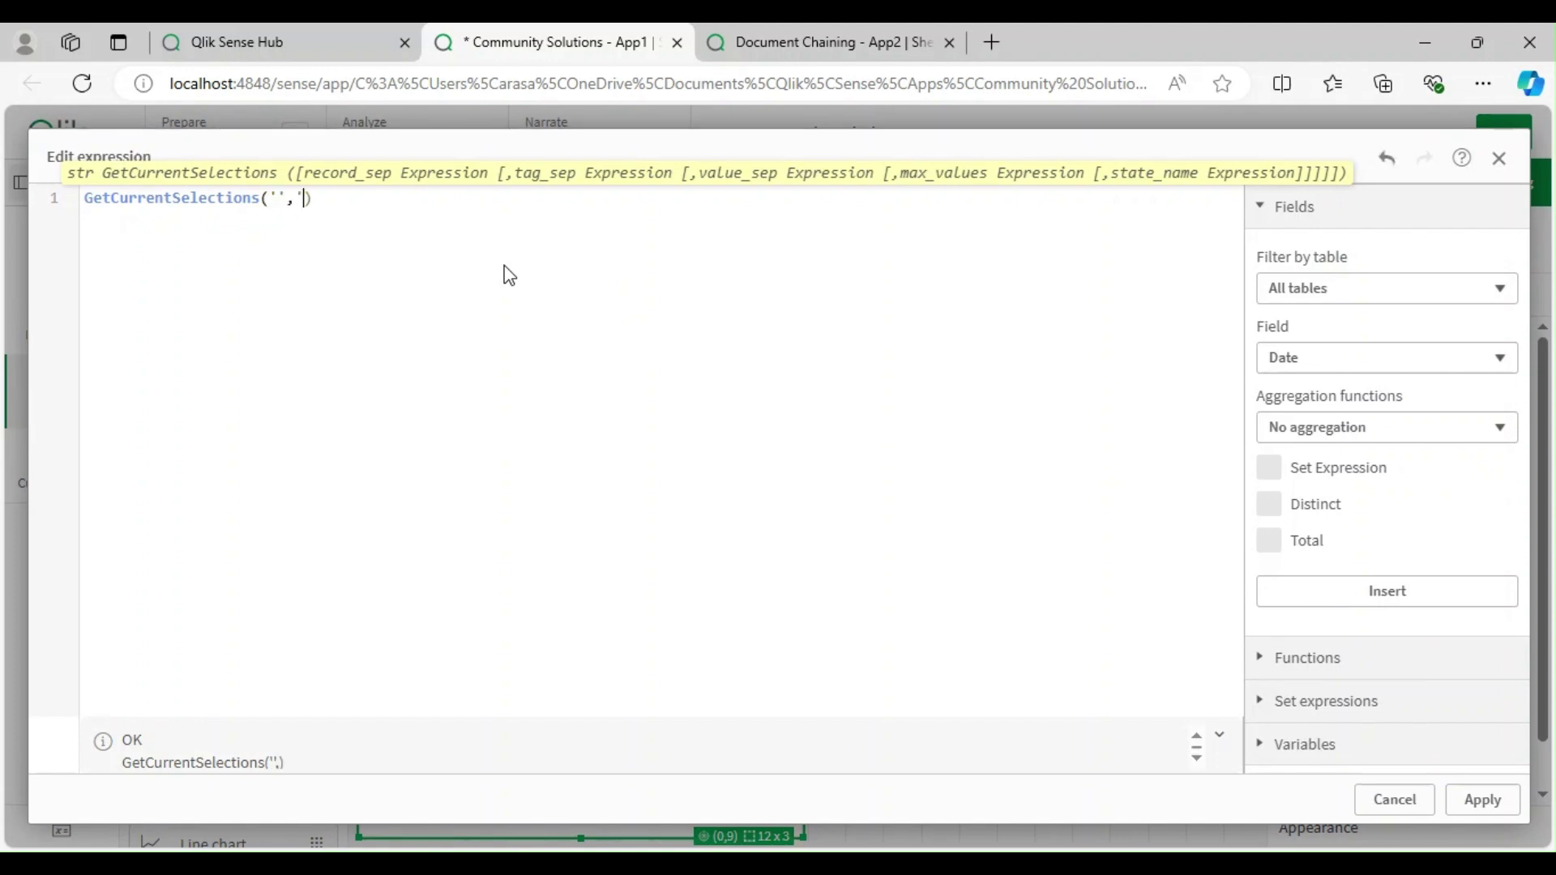
{"action": "type", "text": ","}
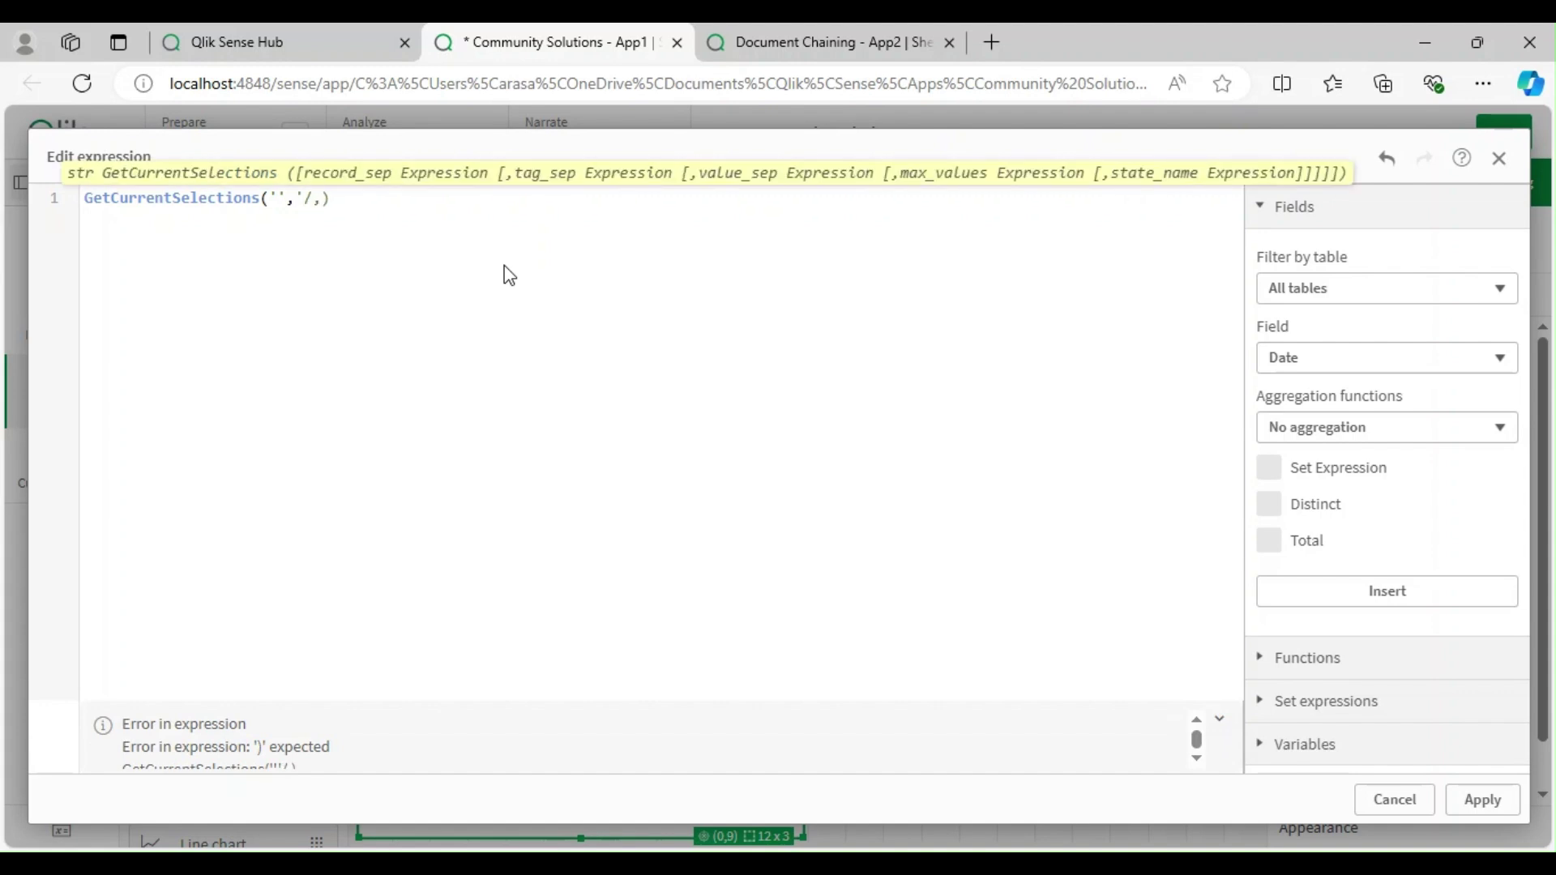
{"action": "type", "text": ")"}
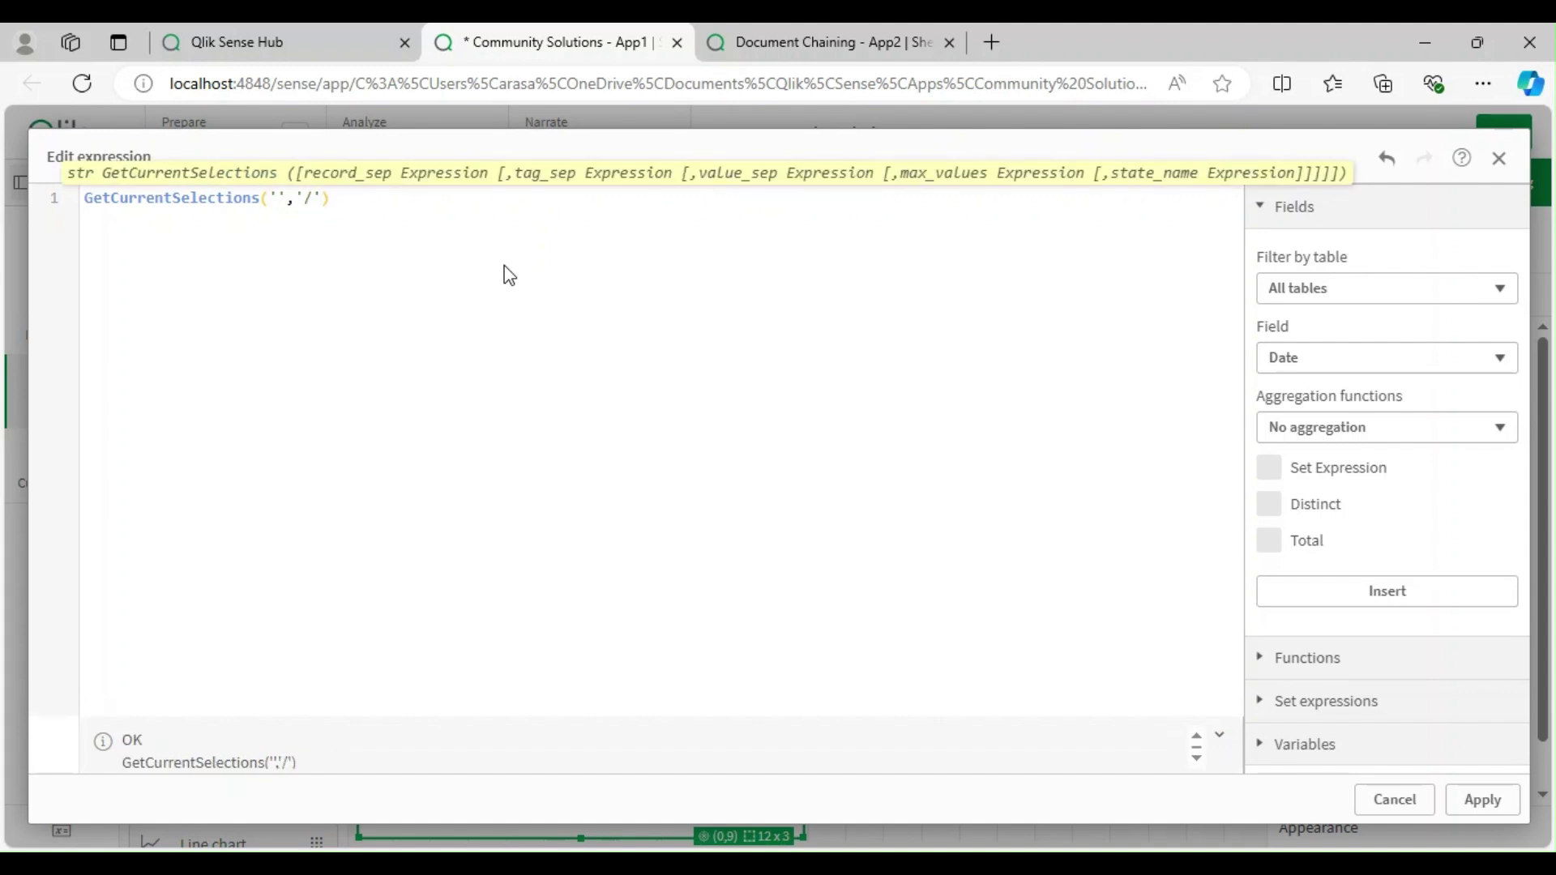
{"action": "left_click", "coordinate": [1498, 799]}
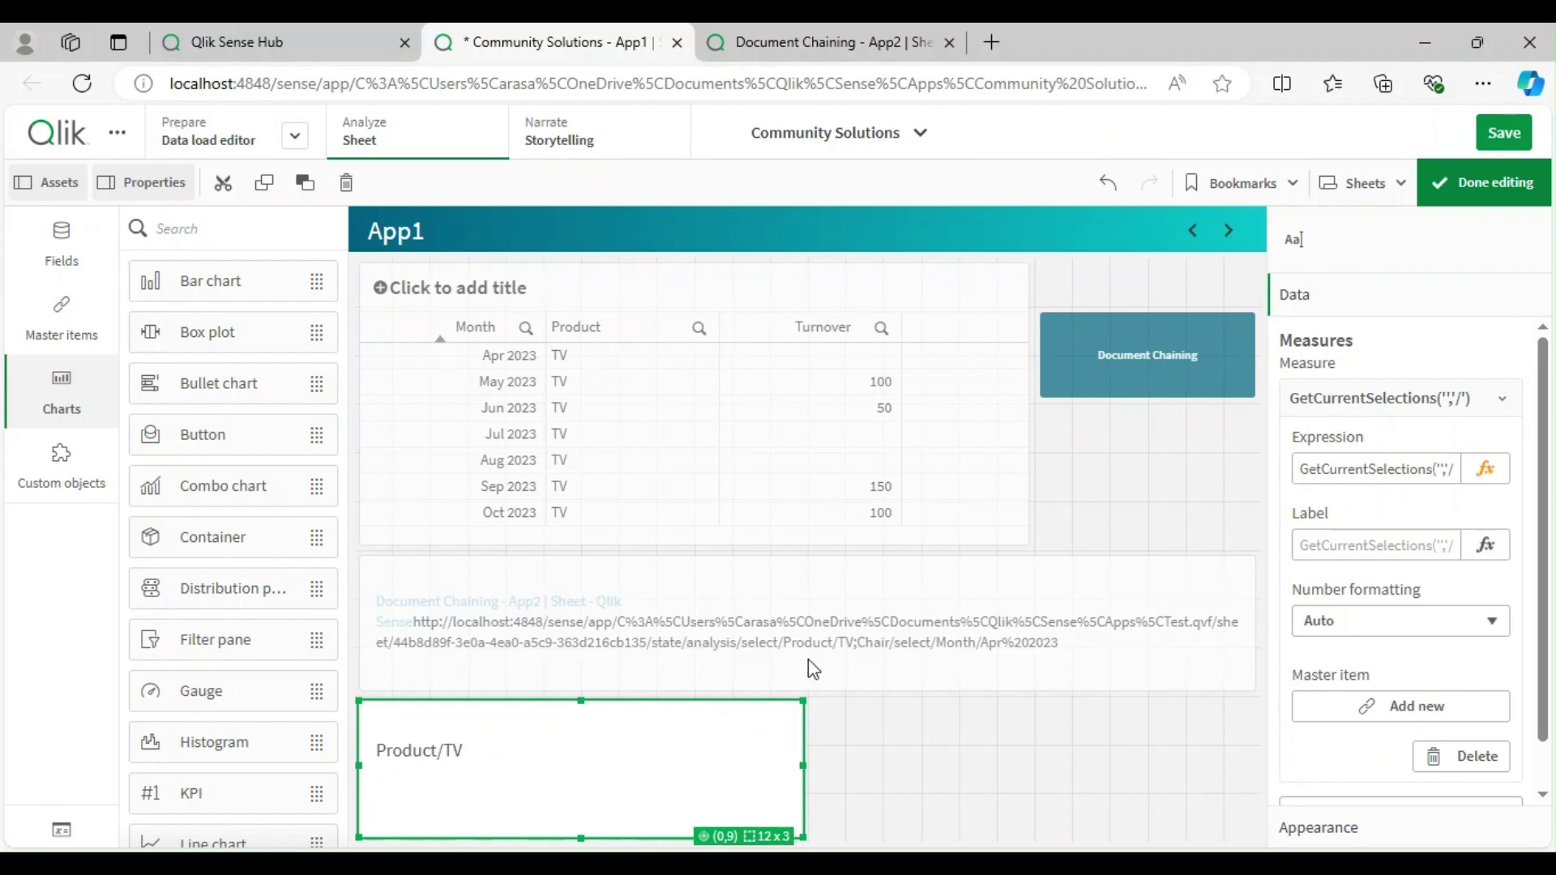
- Finish editing the sheet and select Apr 2023 in the Month column alongside the TV selection
{"action": "left_click", "coordinate": [1498, 184]}
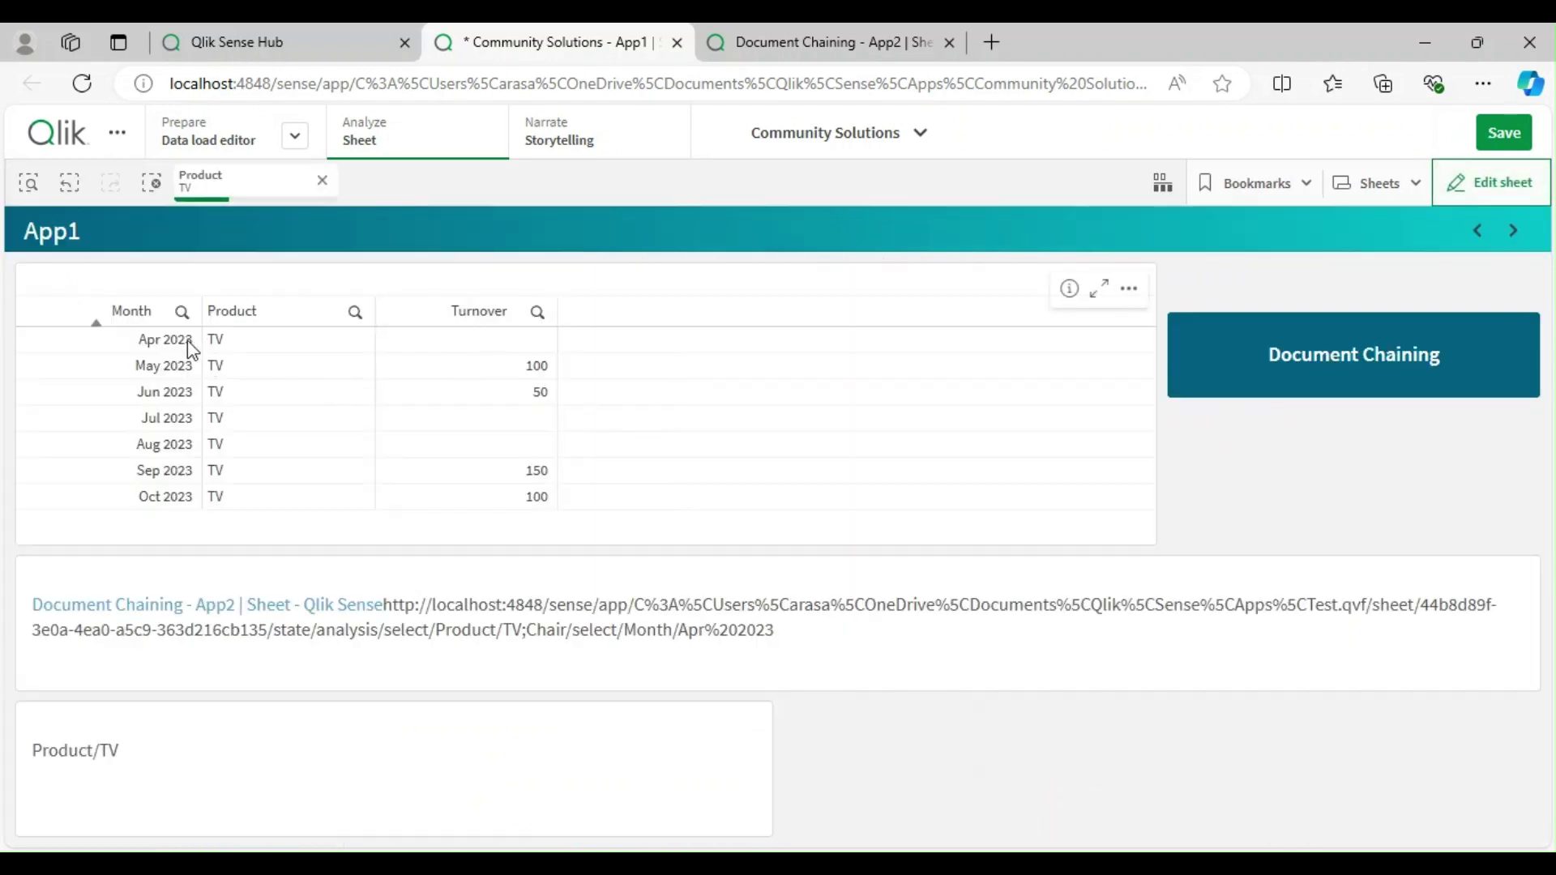
{"action": "left_click", "coordinate": [180, 348]}
{"action": "left_click", "coordinate": [404, 233]}
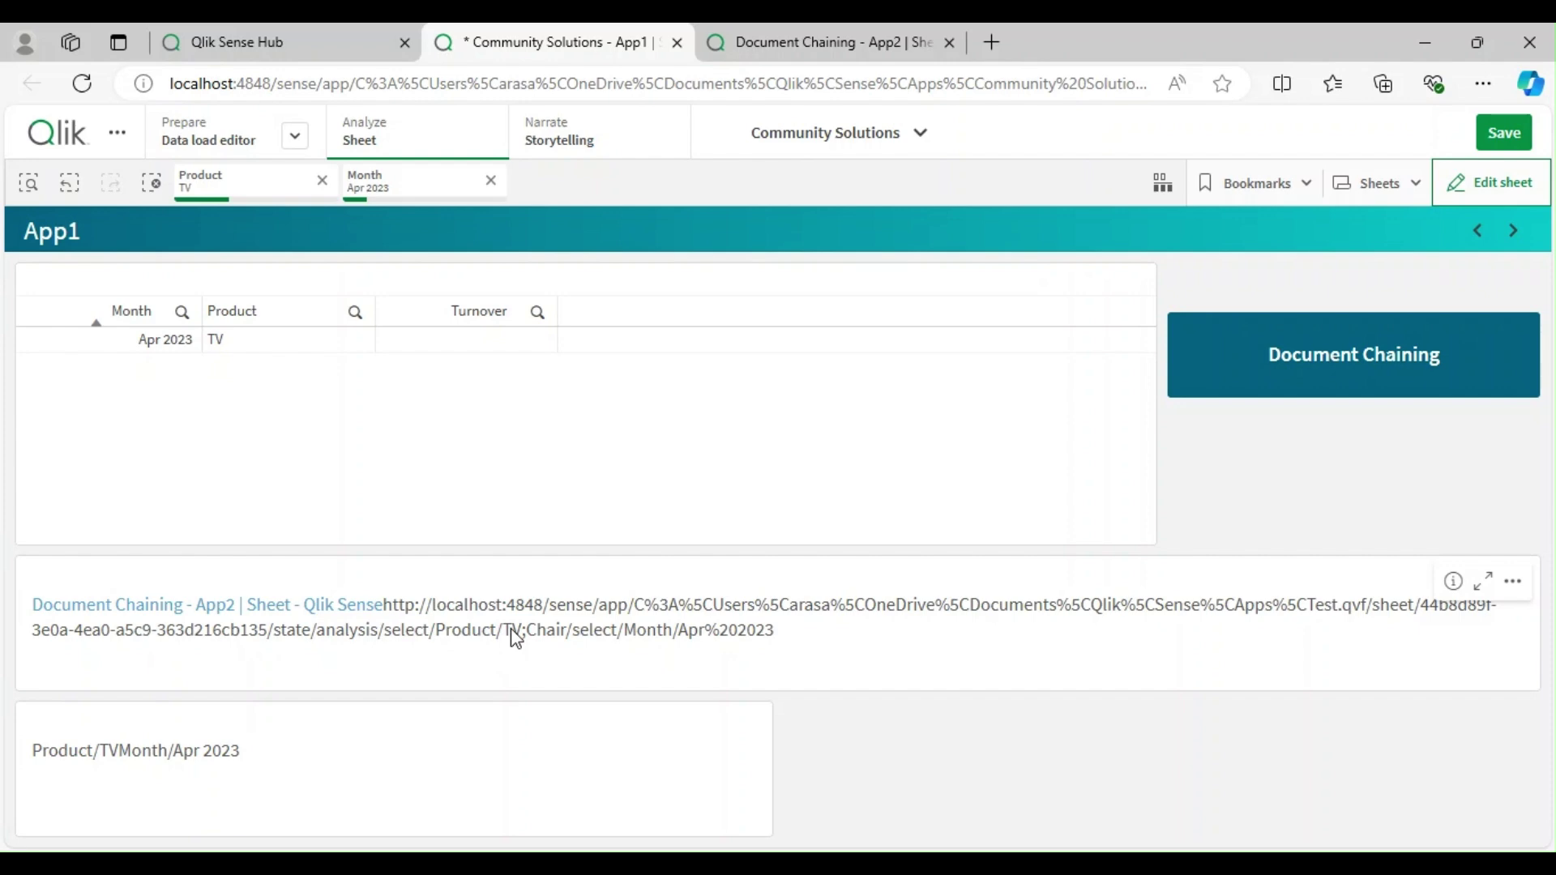
- Change the lower text object's measure expression to GetCurrentSelections('/select/','/') so /select/ separates the fields
{"action": "left_click", "coordinate": [1490, 180]}
{"action": "left_click", "coordinate": [538, 719]}
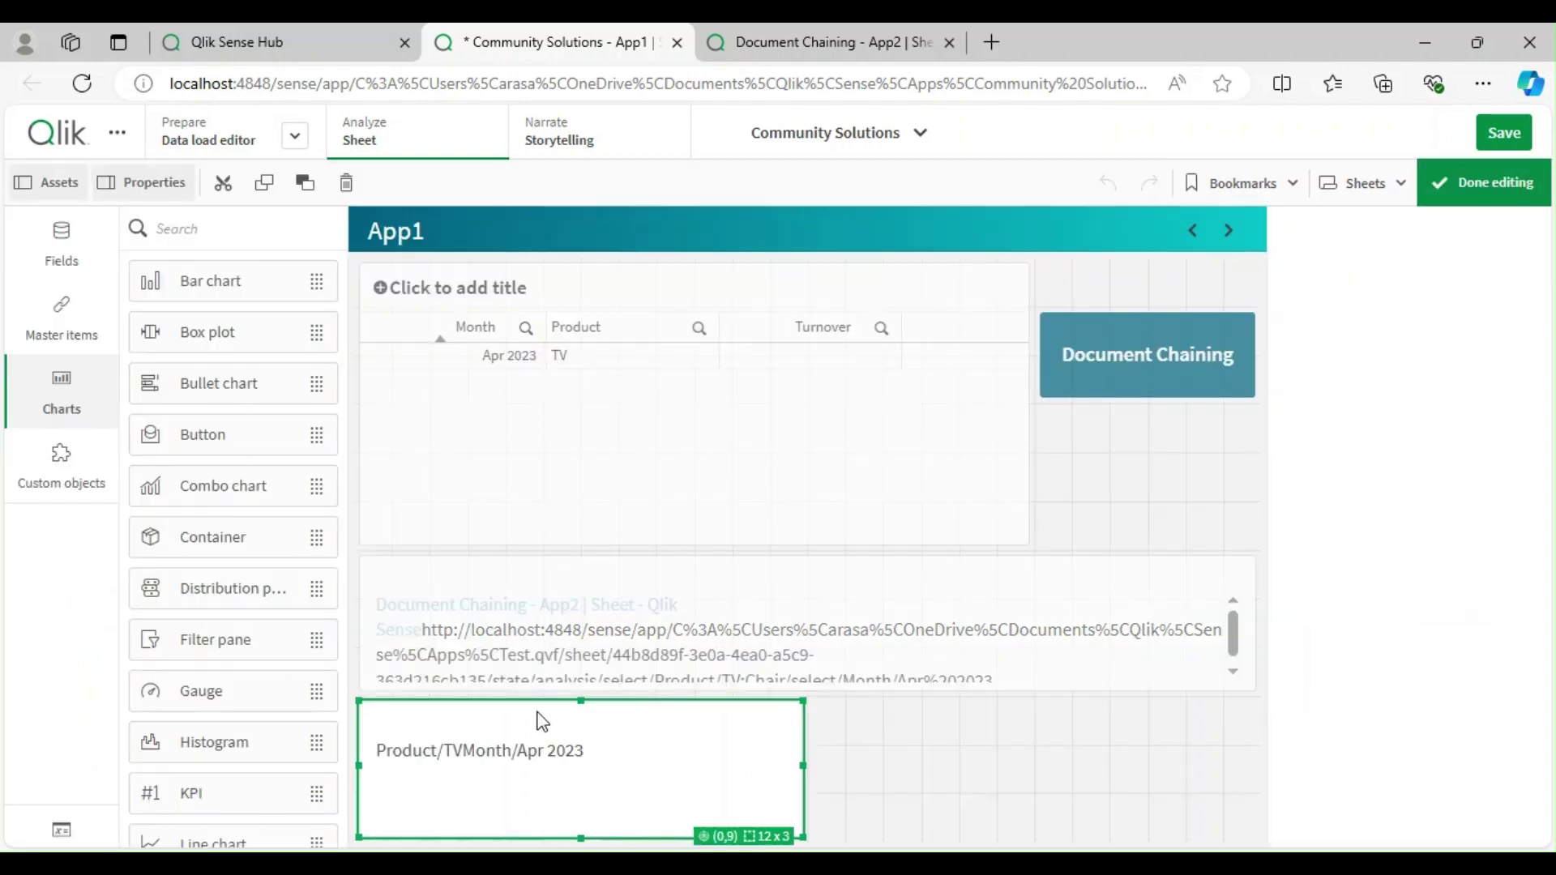
{"action": "left_click", "coordinate": [1483, 474]}
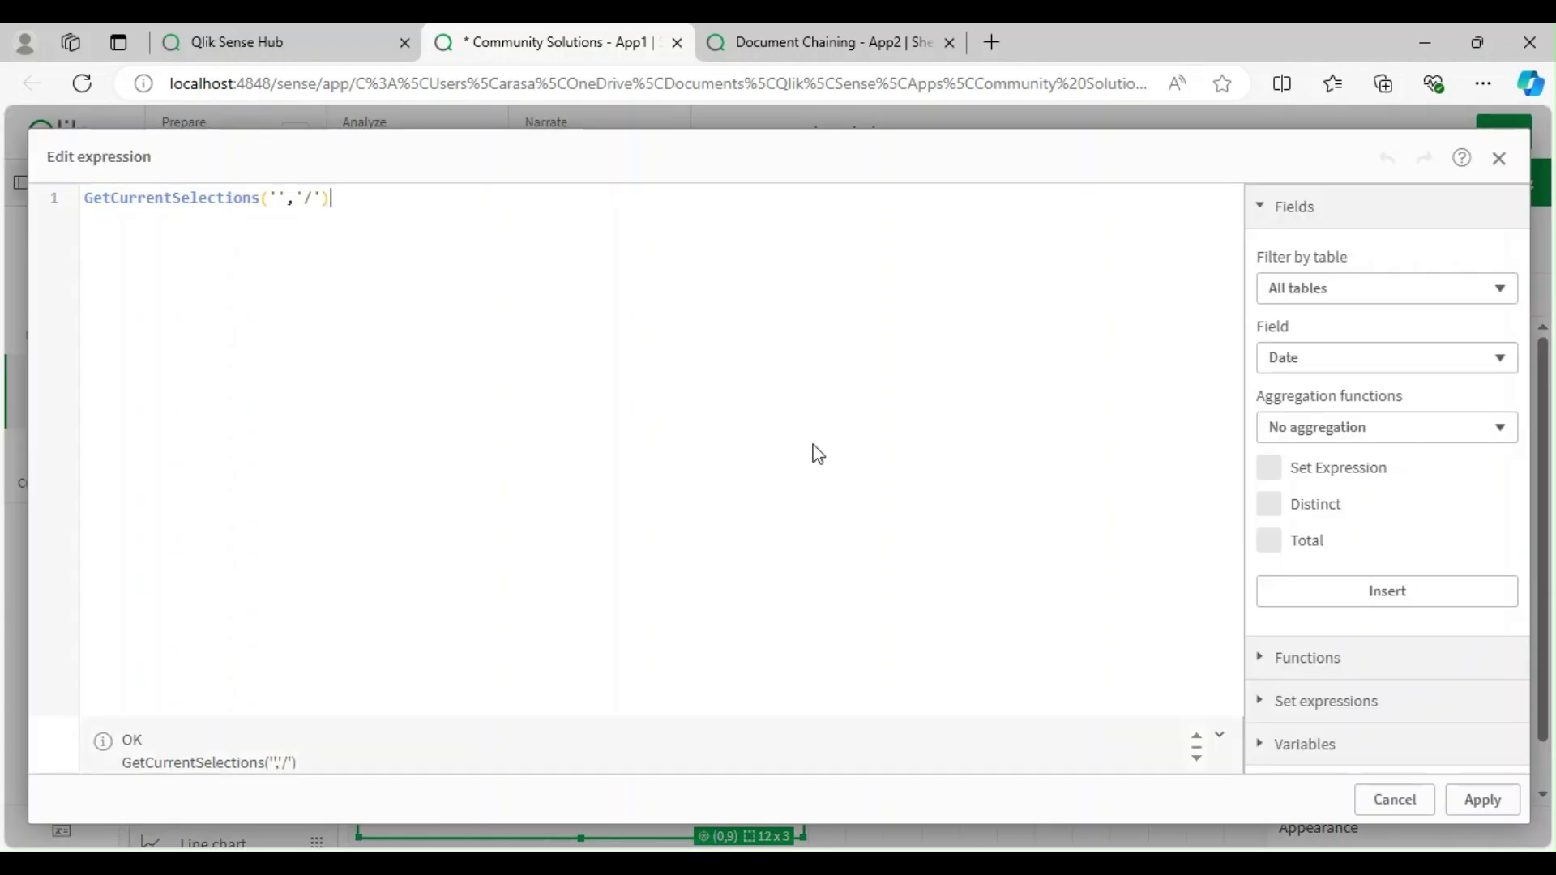
{"action": "left_click", "coordinate": [274, 198]}
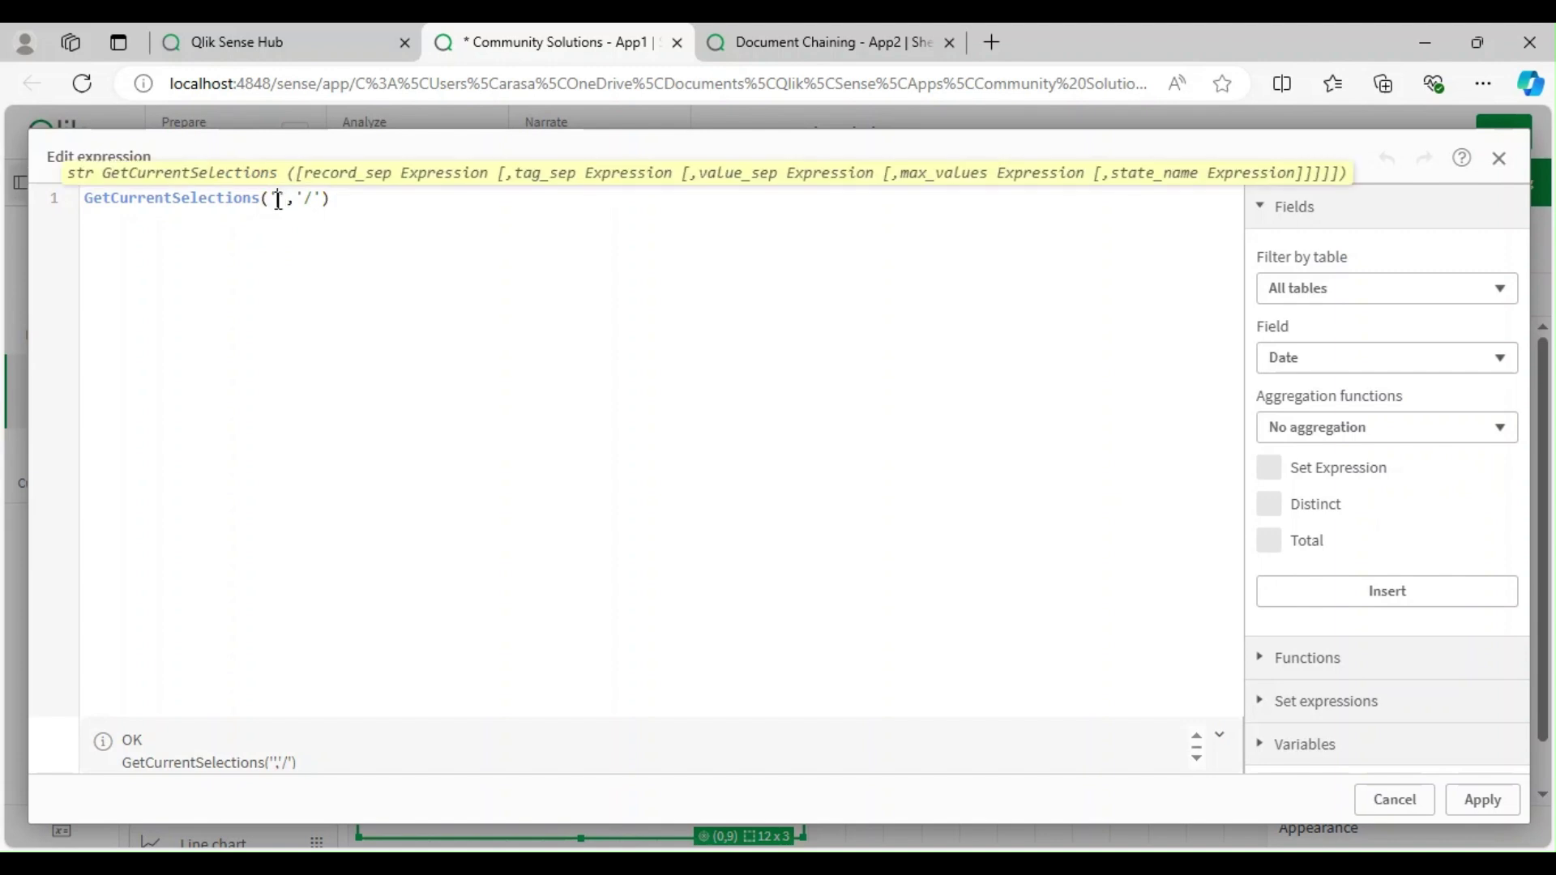
{"action": "type", "text": "/select/"}
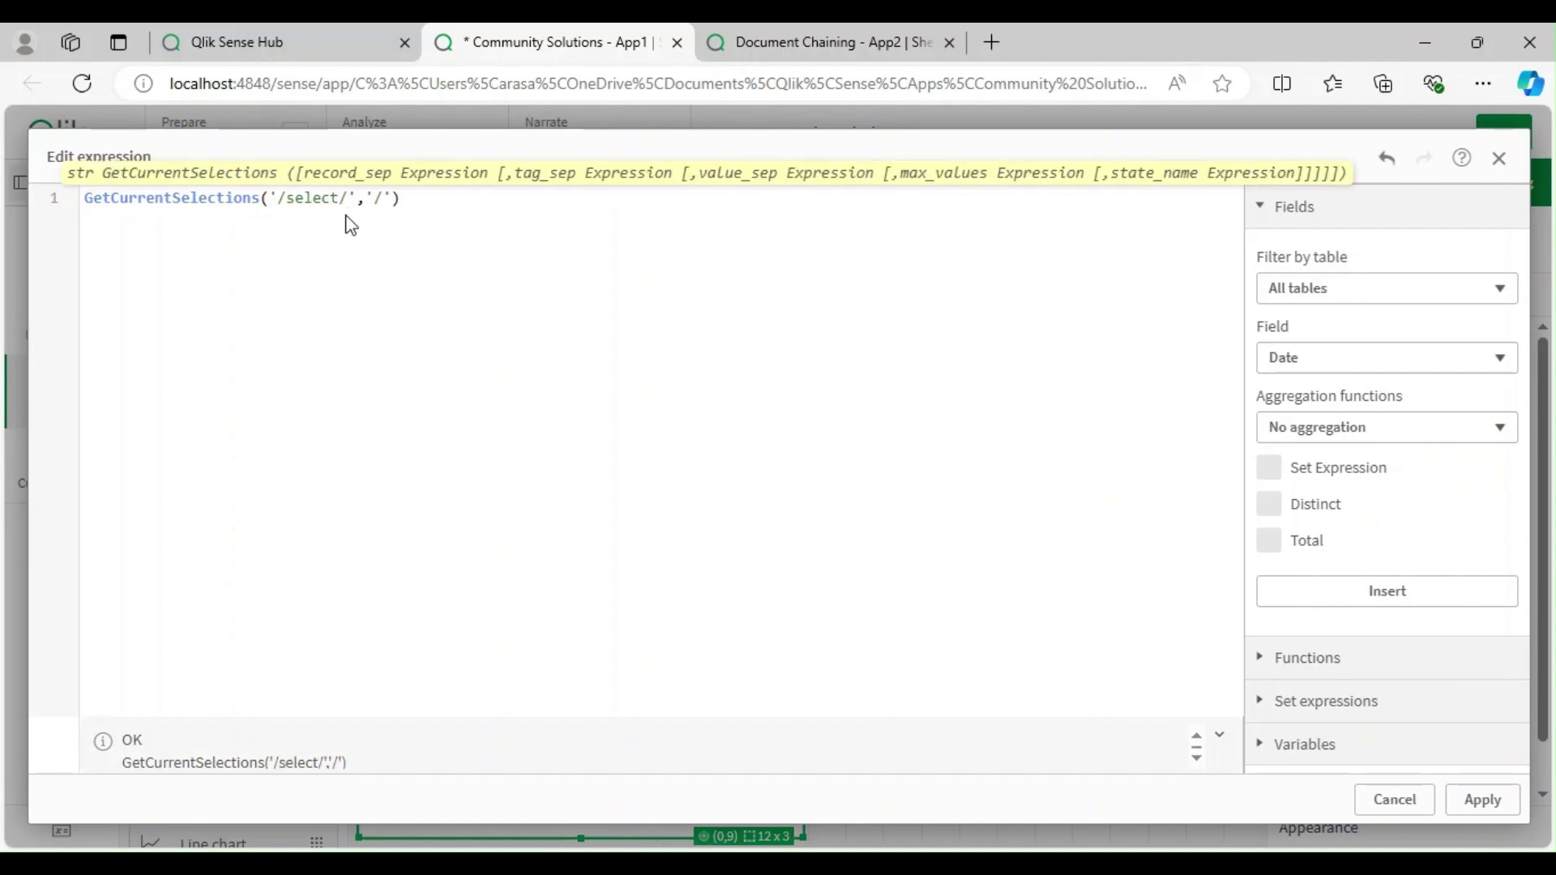
{"action": "left_click", "coordinate": [1483, 800]}
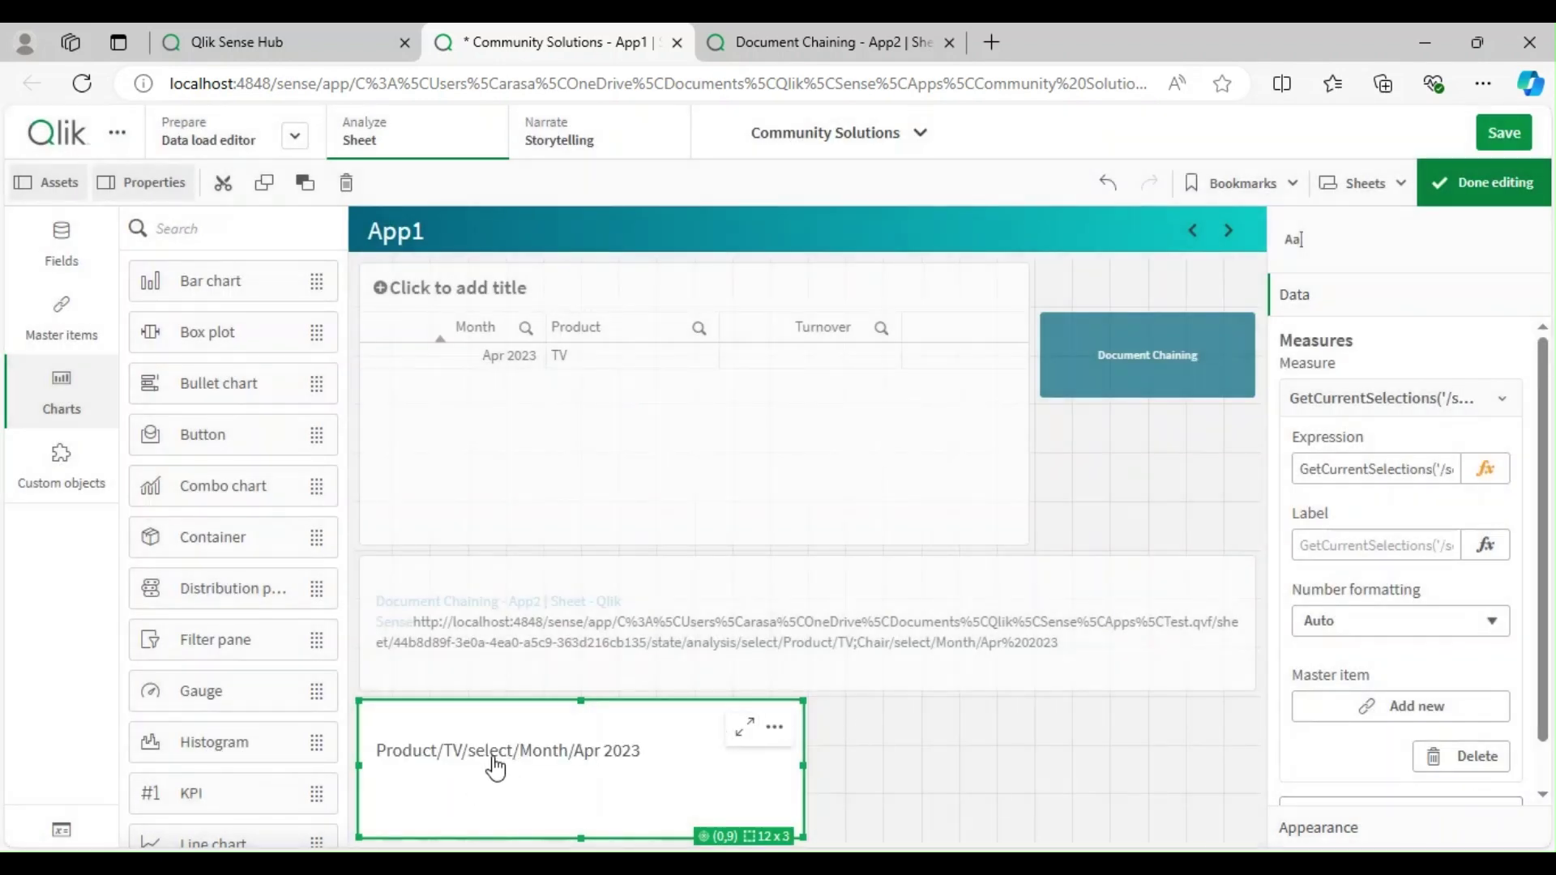
- Finish editing the sheet and add Chair to the Product selection
{"action": "left_click", "coordinate": [1490, 185]}
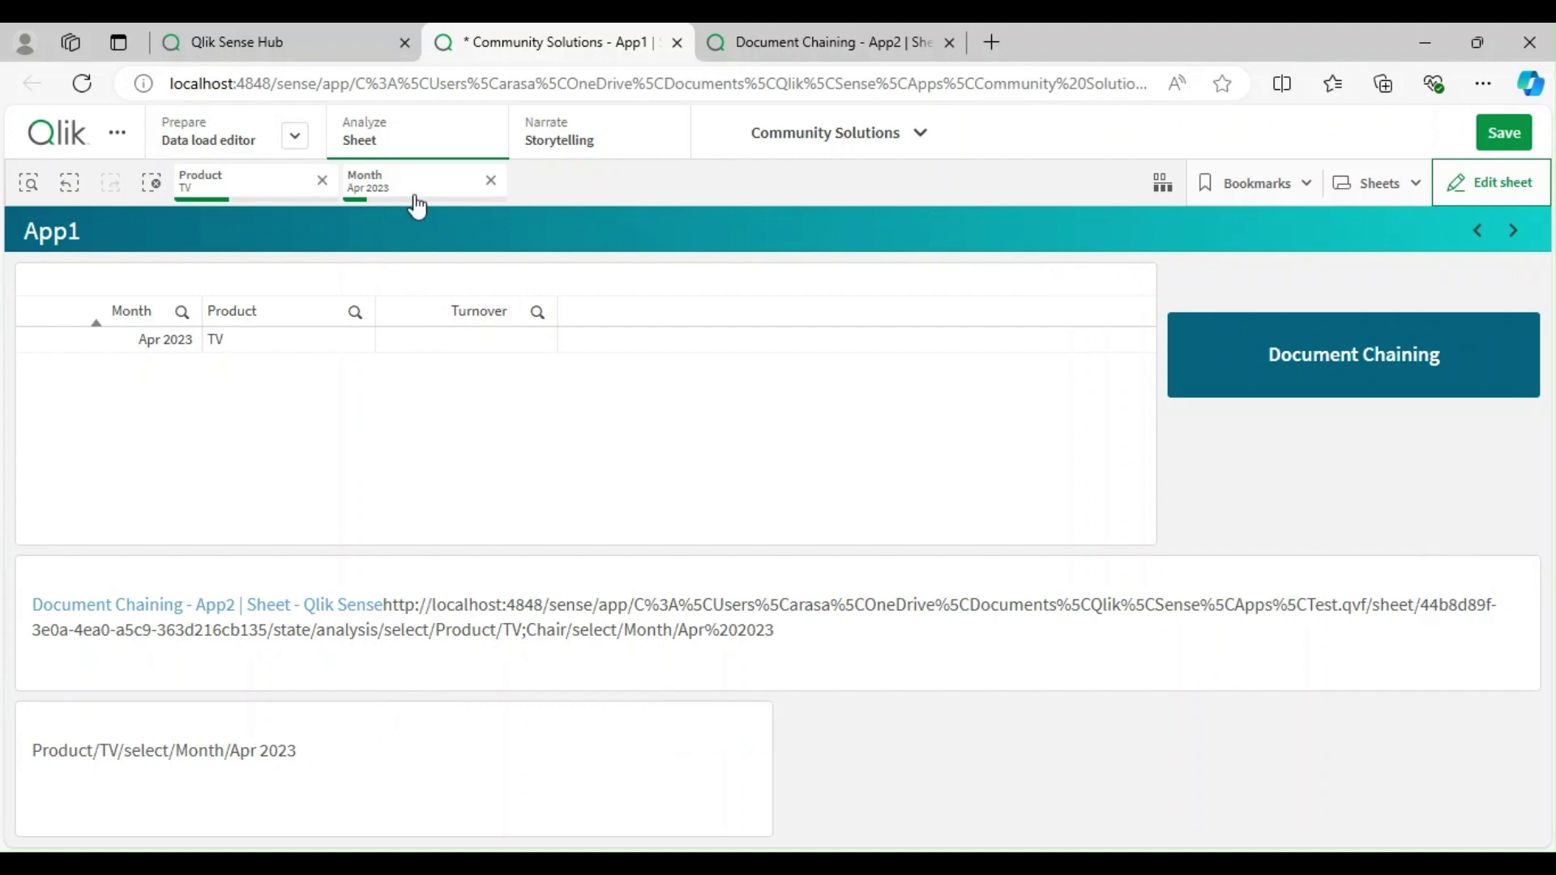
{"action": "left_click", "coordinate": [355, 311]}
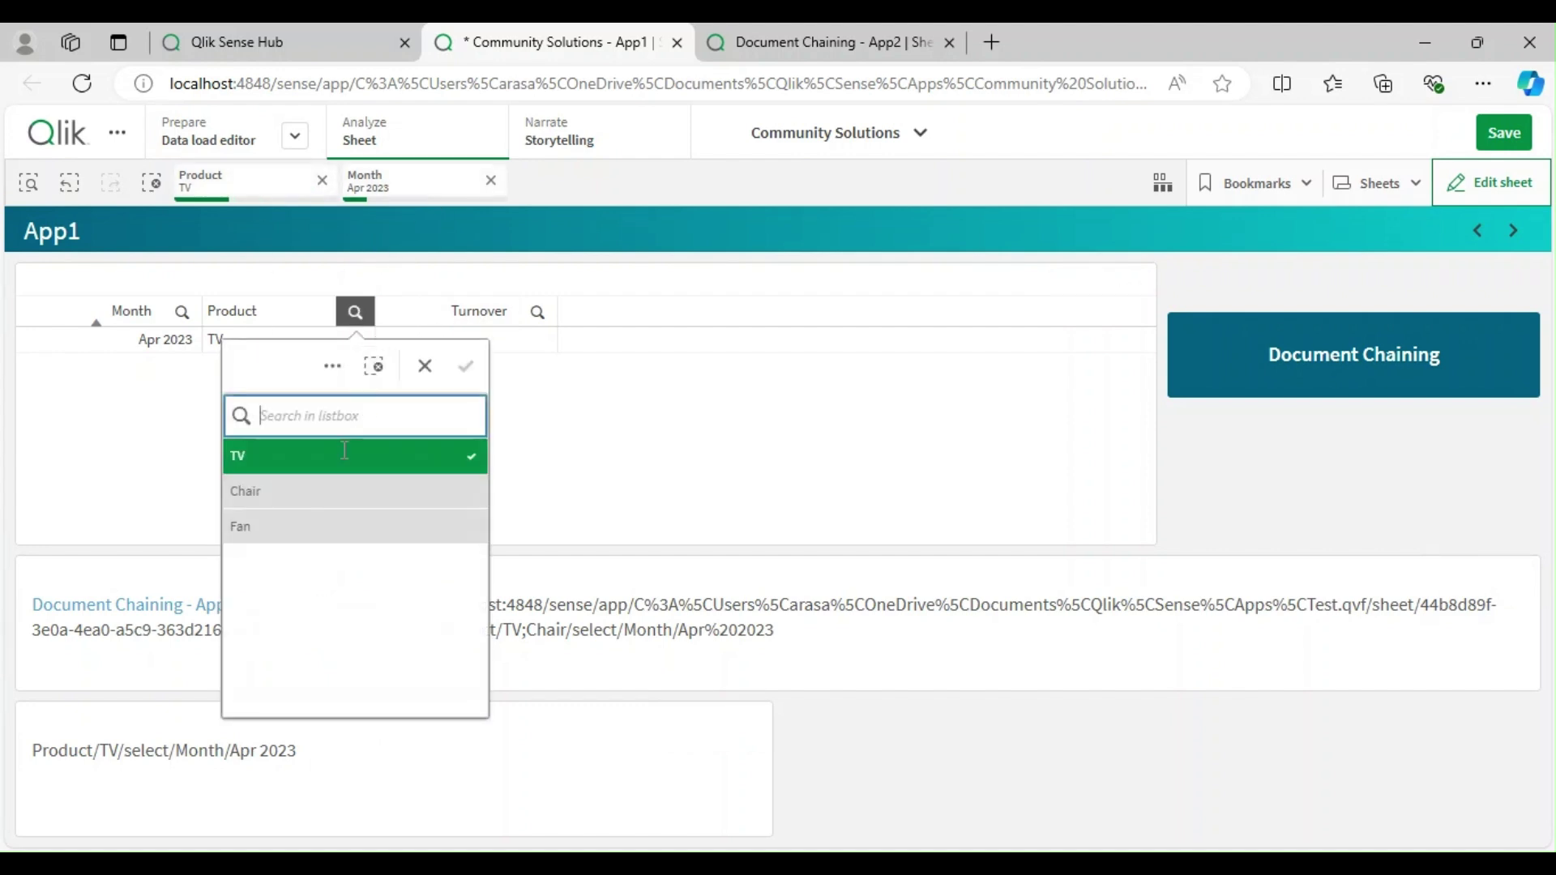
{"action": "left_click", "coordinate": [278, 499]}
{"action": "left_click", "coordinate": [586, 227]}
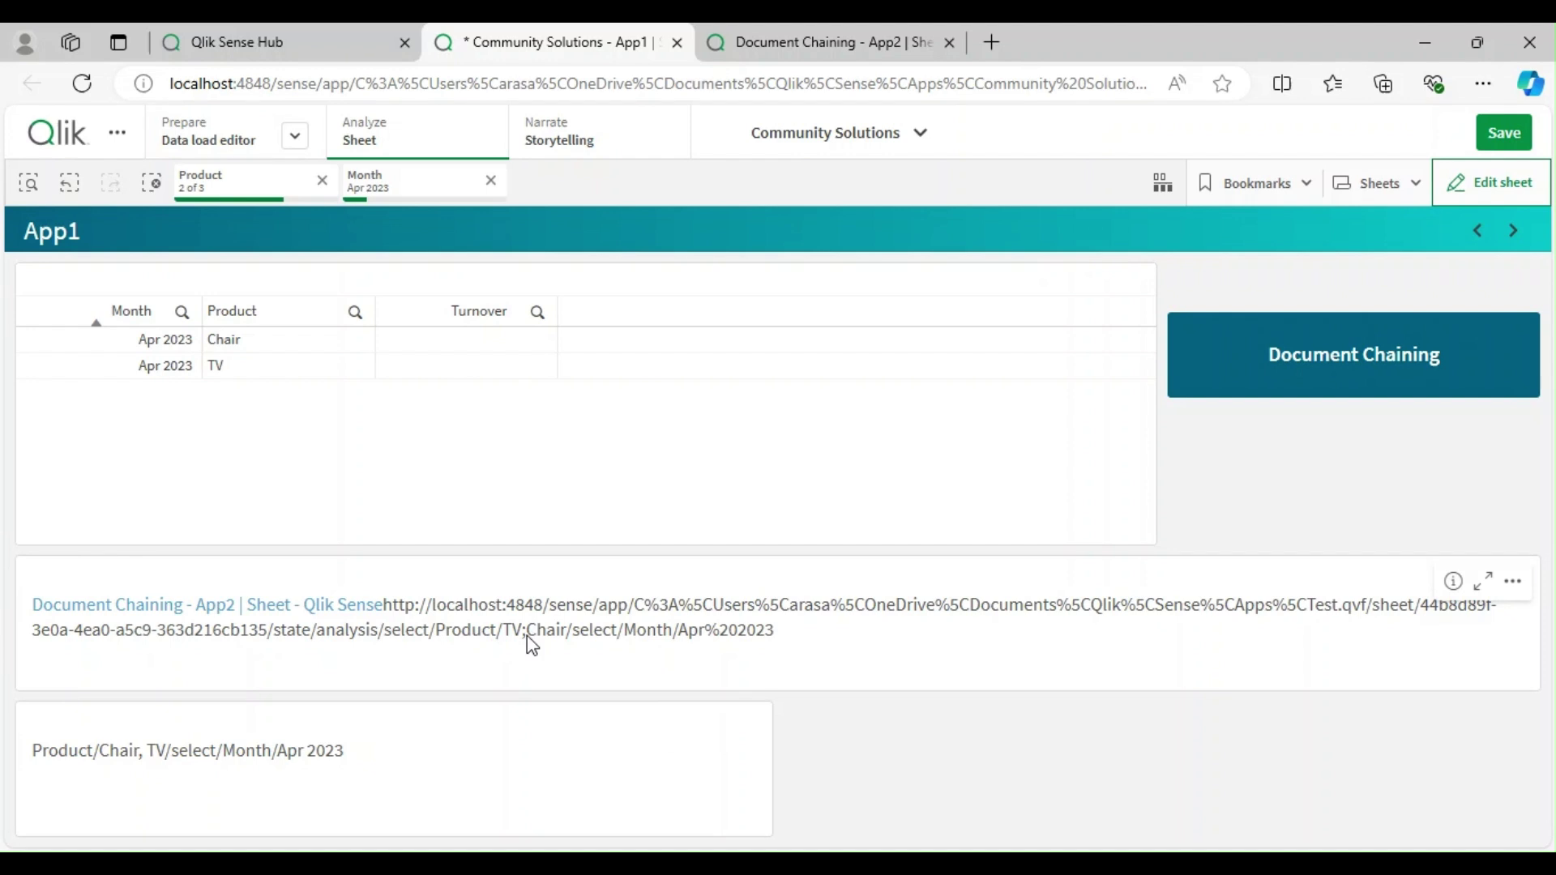
- Add ';' as the value separator in the lower text object's expression, making it GetCurrentSelections('/select/','/',';')
{"action": "left_click", "coordinate": [1492, 182]}
{"action": "left_click", "coordinate": [485, 752]}
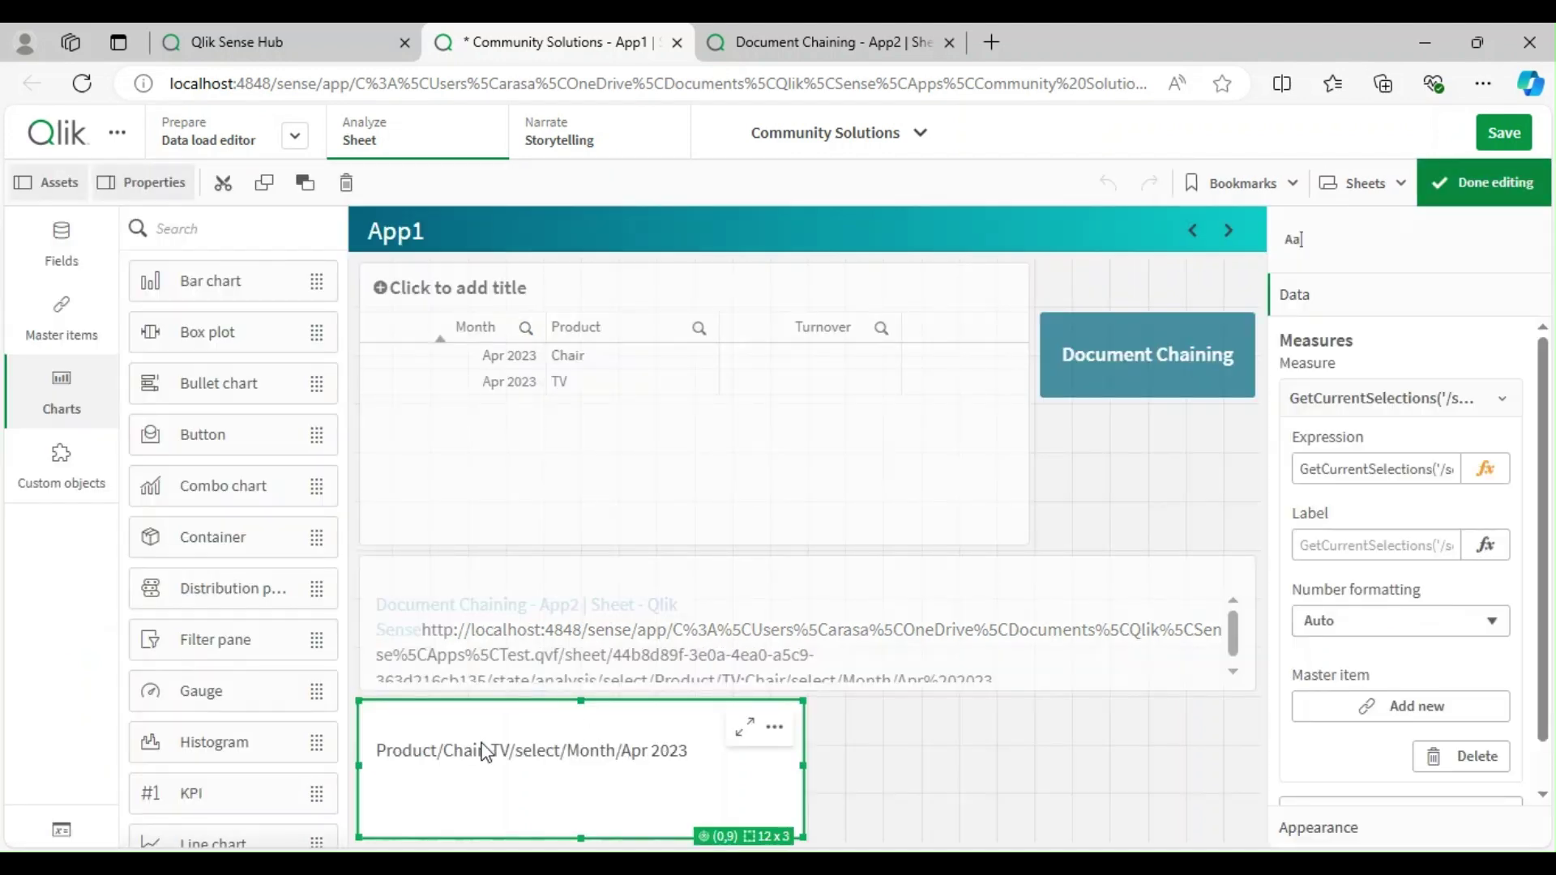
{"action": "left_click", "coordinate": [1485, 469]}
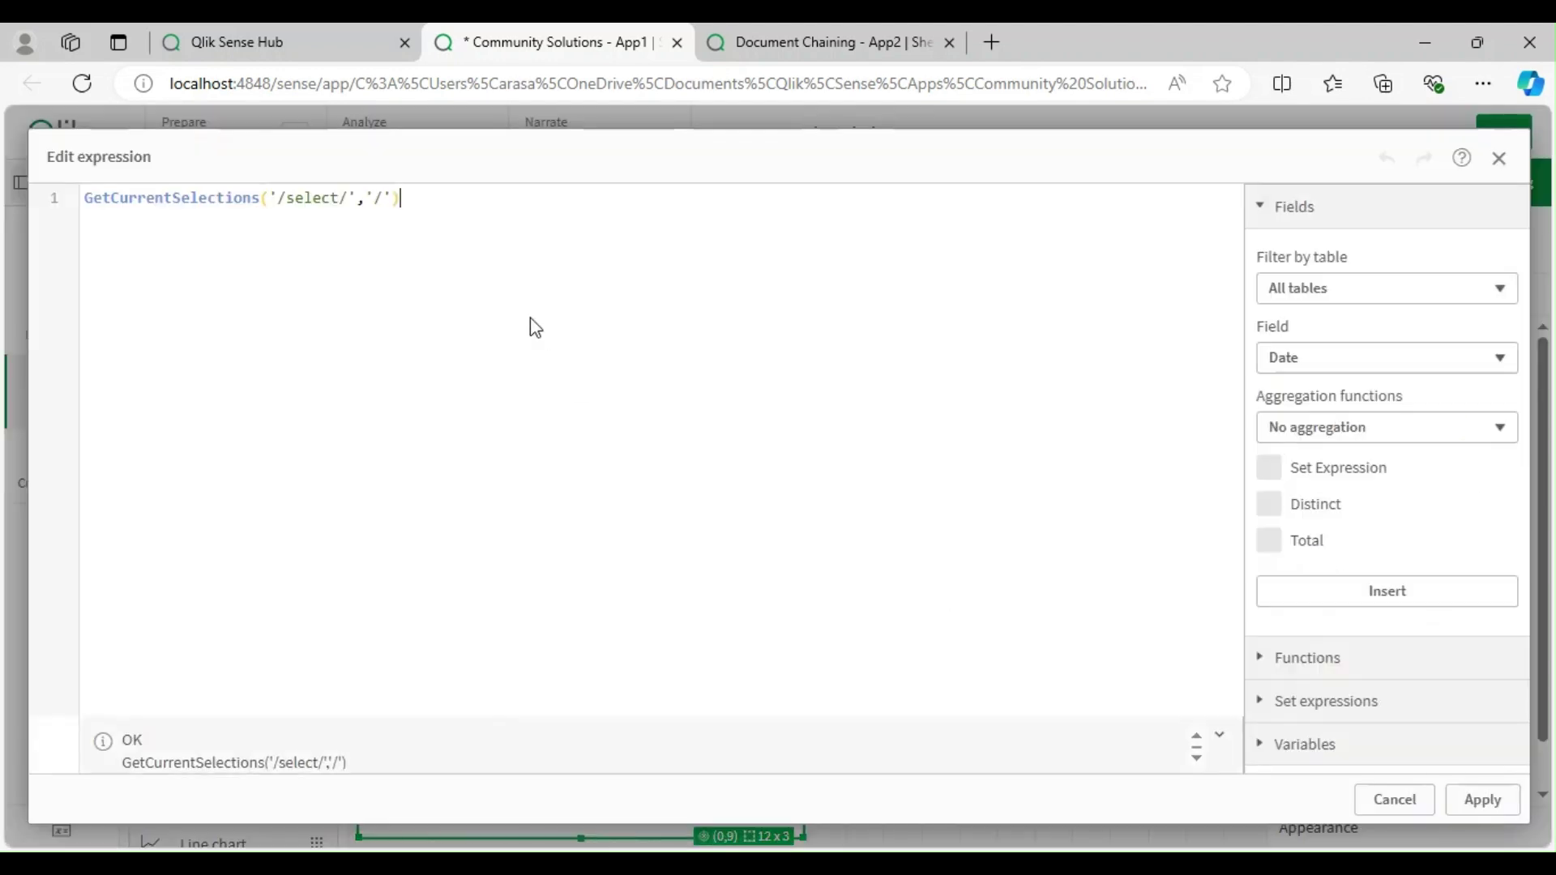
{"action": "left_click", "coordinate": [392, 197]}
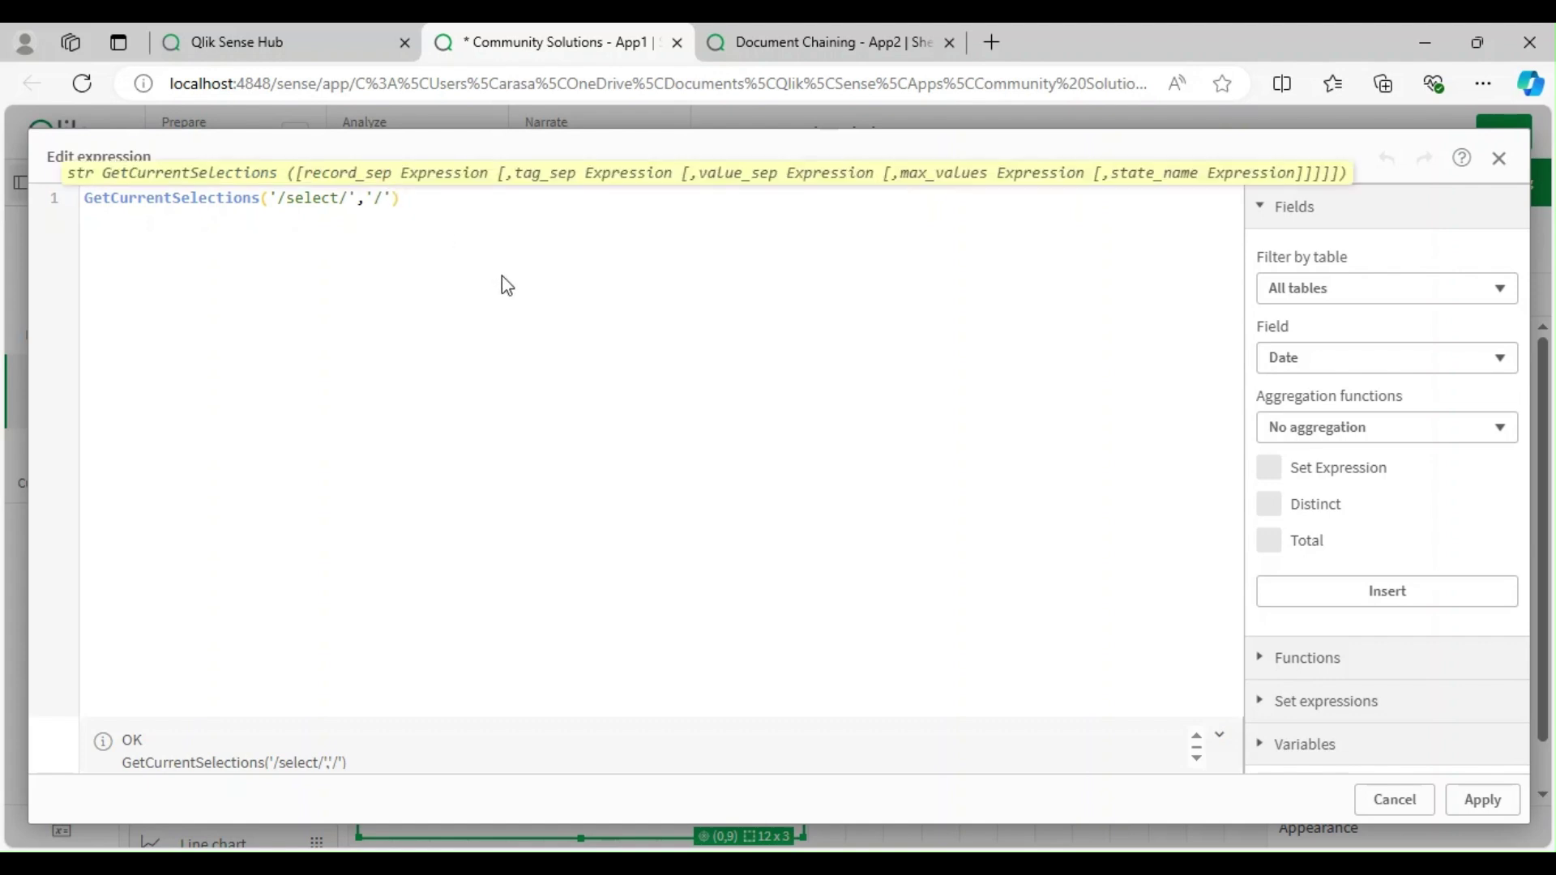
{"action": "type", "text": ",''"}
{"action": "key", "text": "Left"}
{"action": "type", "text": ";"}
{"action": "left_click", "coordinate": [1483, 799]}
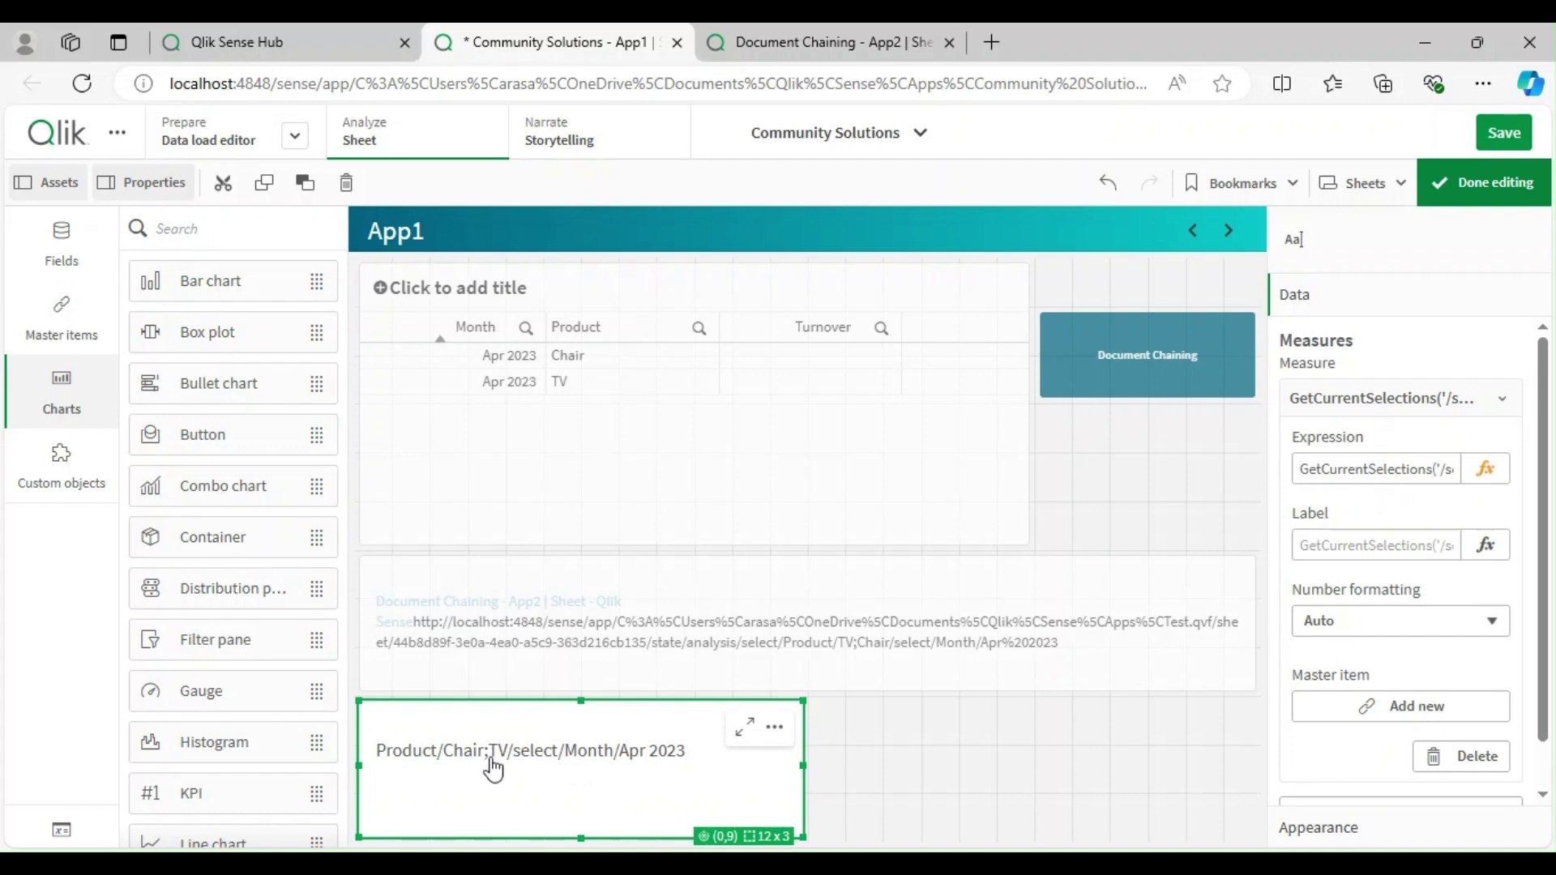
- Finish editing the sheet and add May 2023 to the Month selection
{"action": "left_click", "coordinate": [1483, 182]}
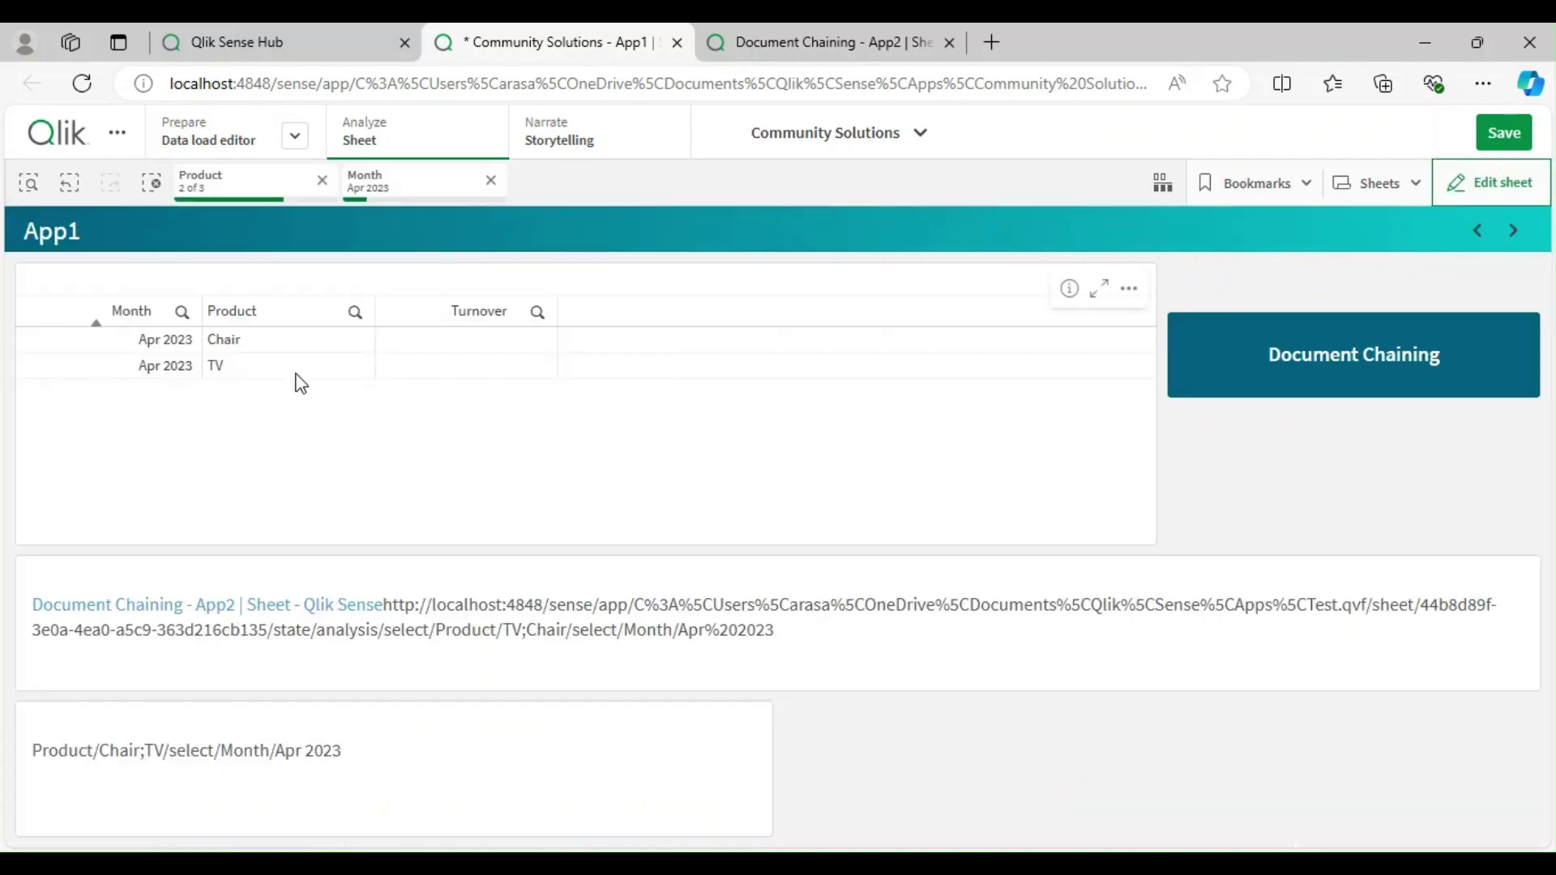
{"action": "left_click", "coordinate": [181, 311]}
{"action": "left_click", "coordinate": [222, 492]}
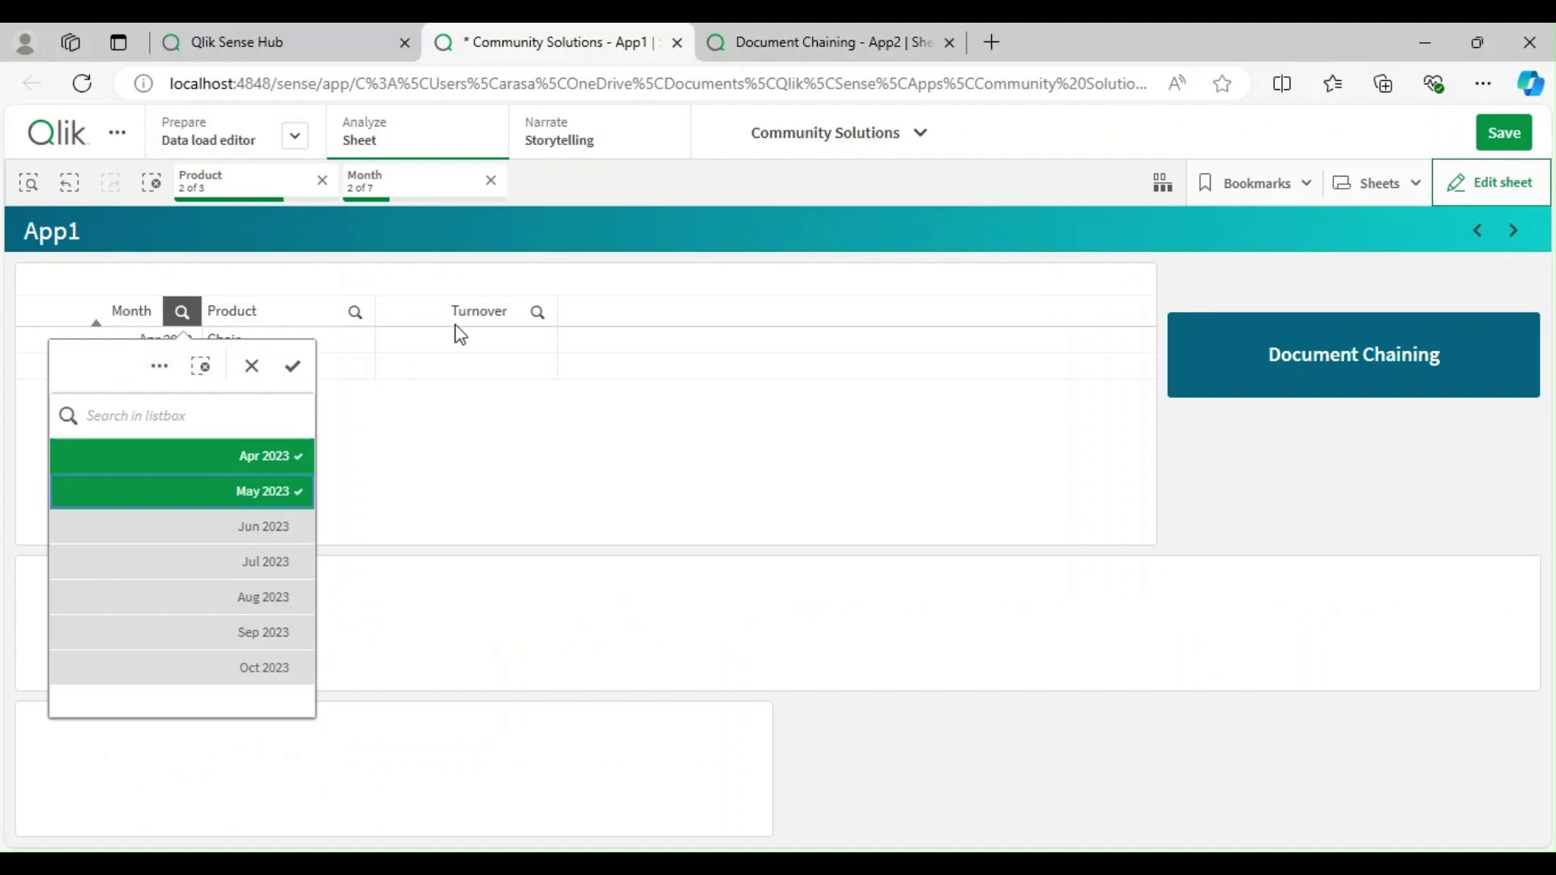
{"action": "left_click", "coordinate": [528, 248]}
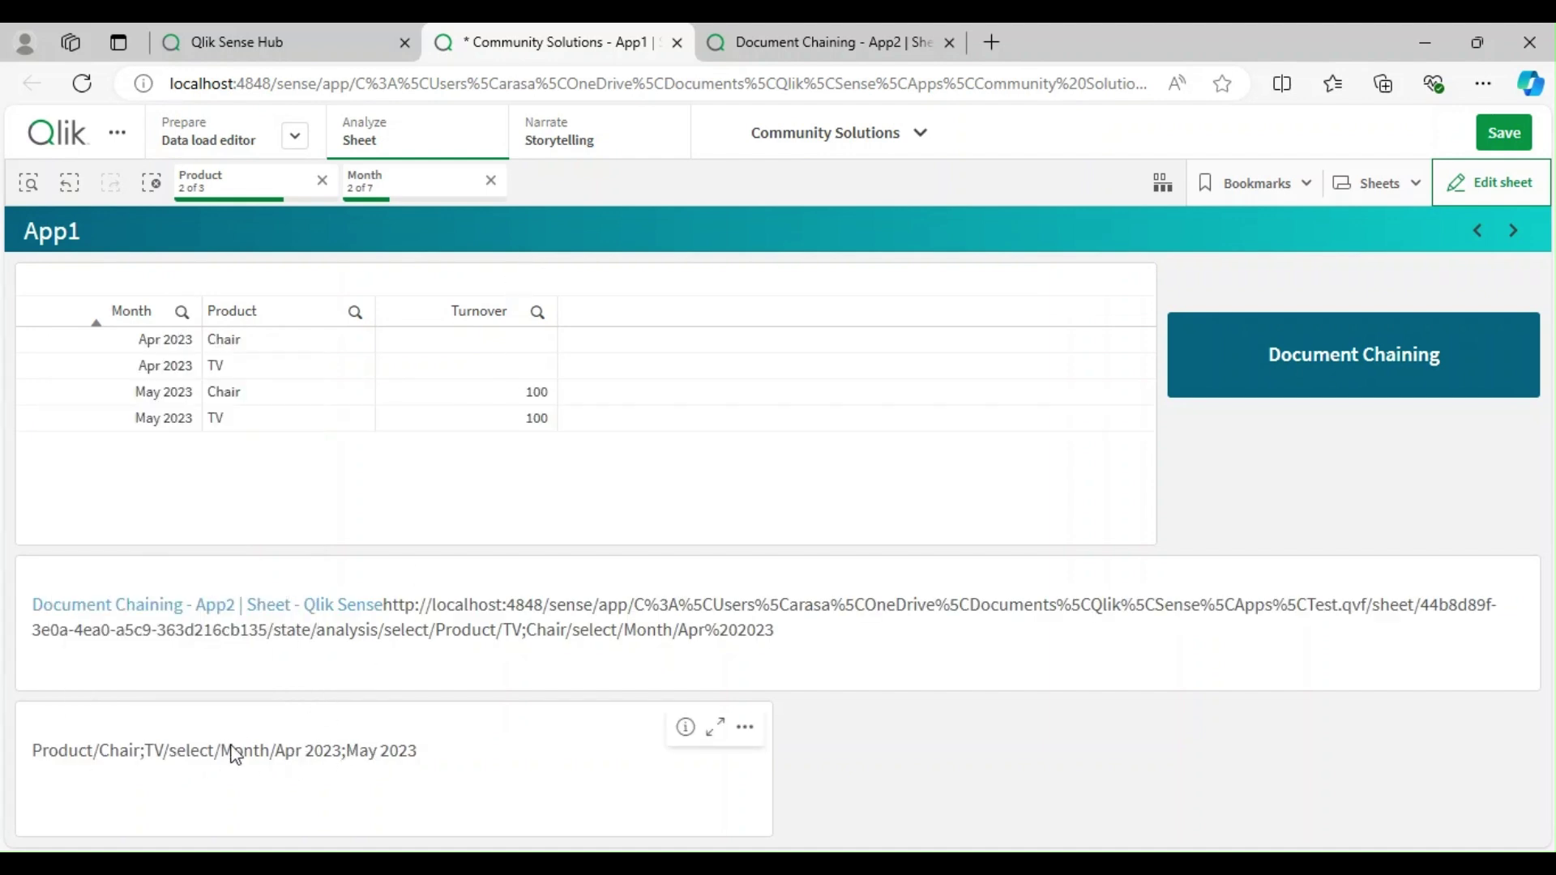
- Add a maximum of 200 values to the lower text object's expression, making it GetCurrentSelections('/select/','/',';',200)
{"action": "left_click", "coordinate": [1491, 182]}
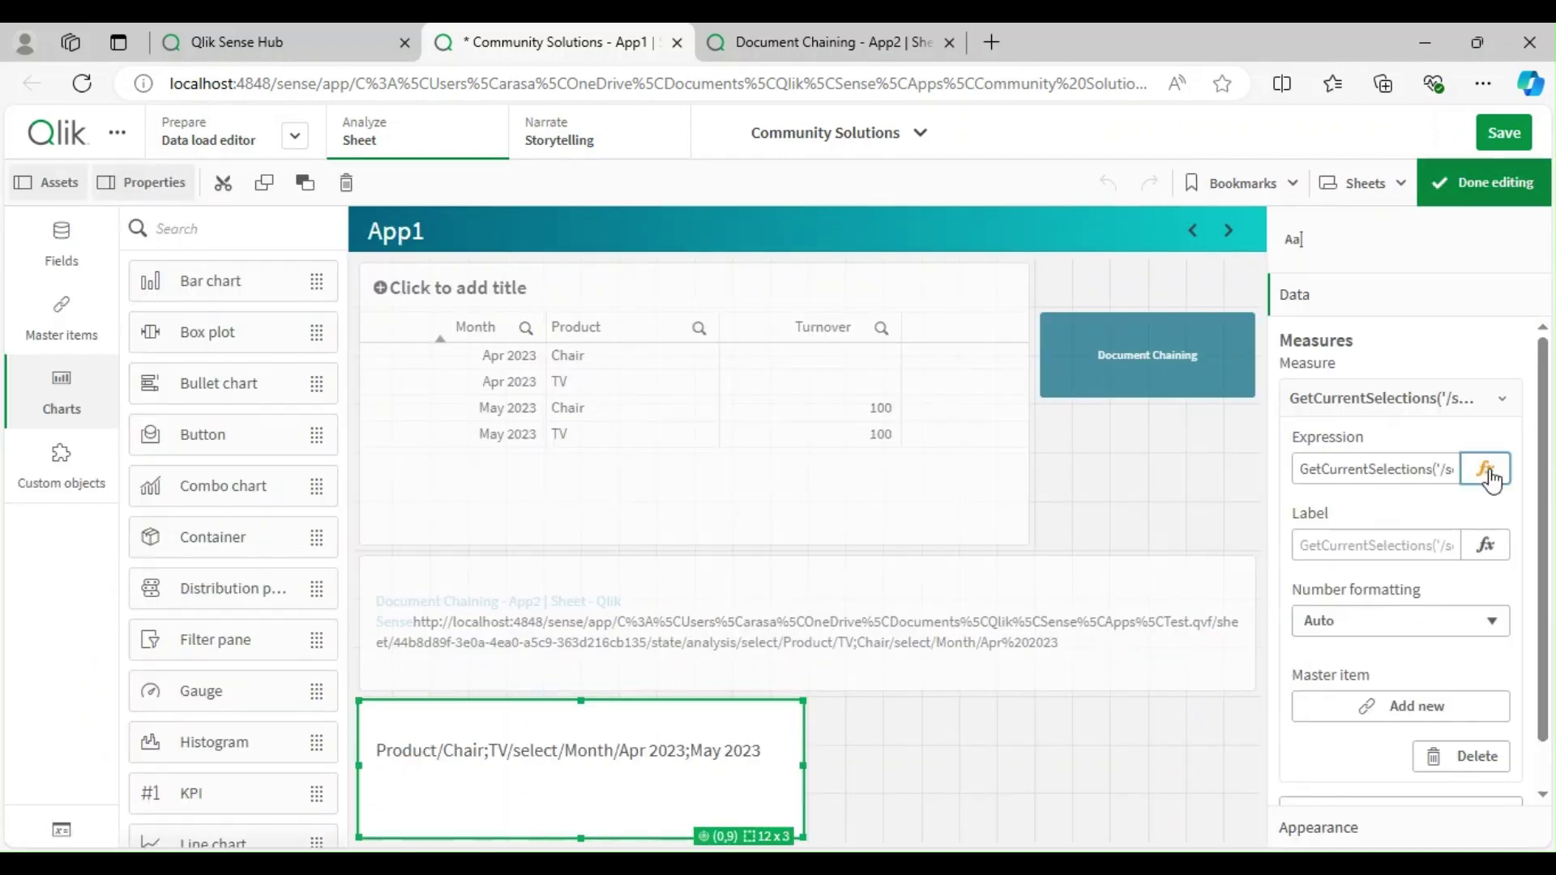
{"action": "left_click", "coordinate": [1490, 464]}
{"action": "left_click", "coordinate": [432, 198]}
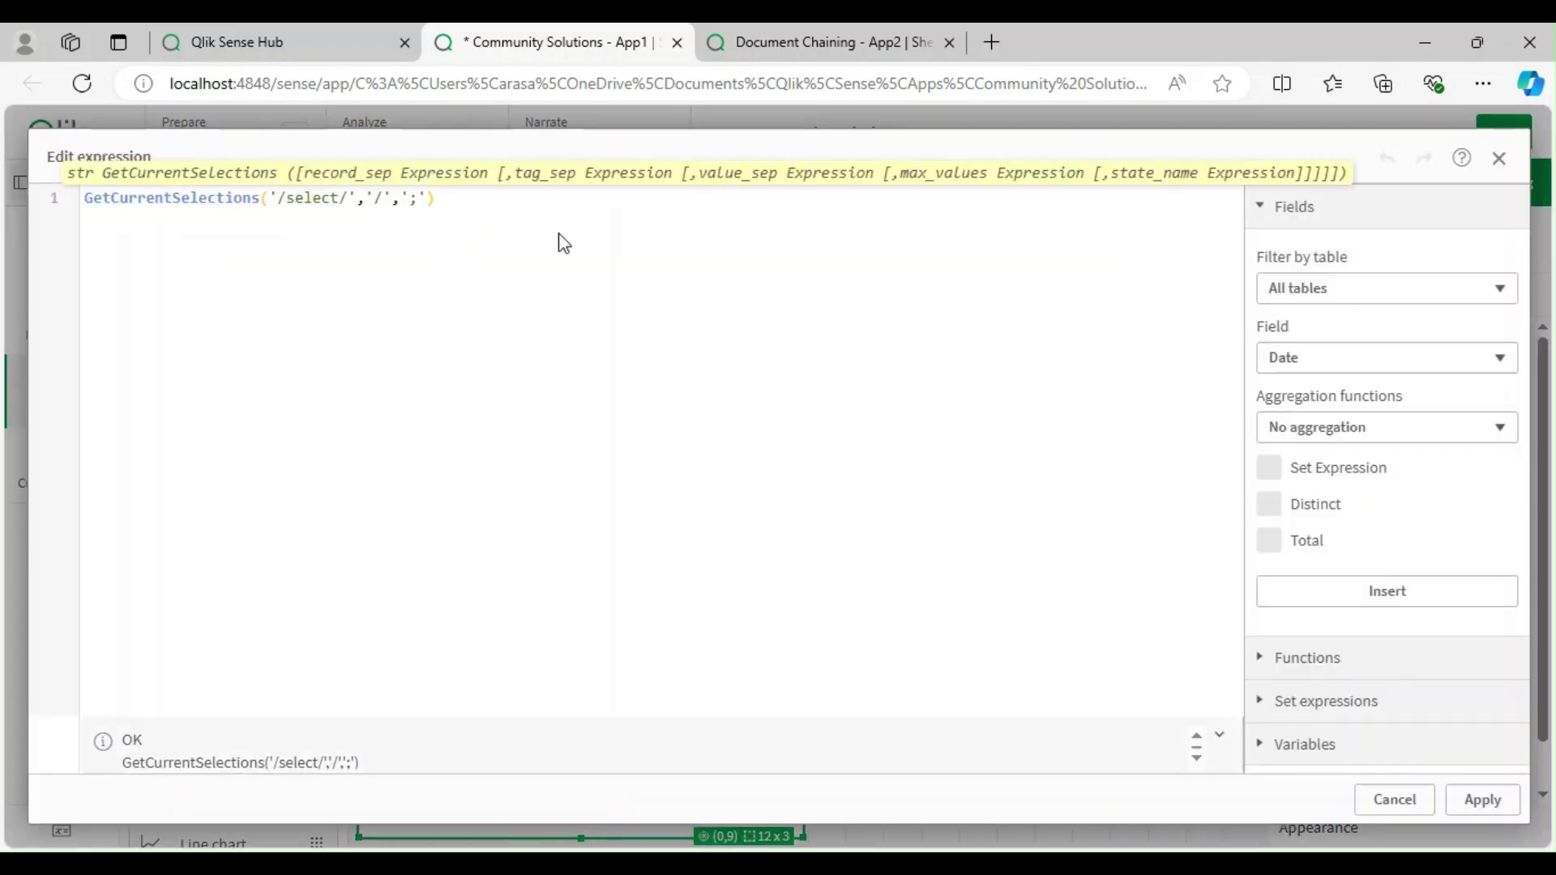
{"action": "type", "text": ",200"}
{"action": "left_click", "coordinate": [513, 195]}
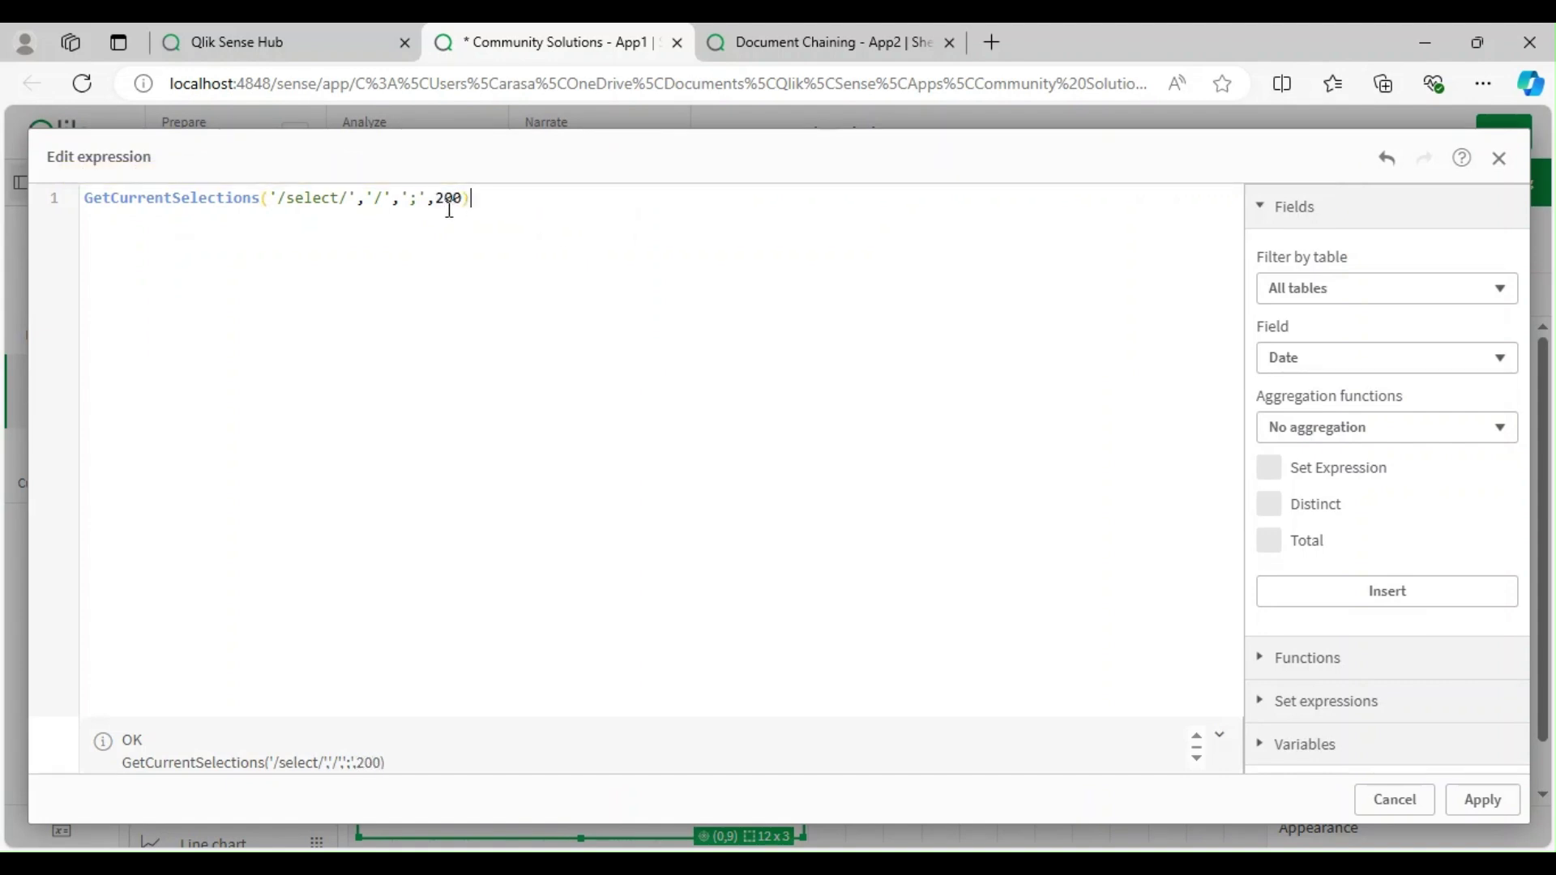
{"action": "double_click", "coordinate": [450, 207]}
{"action": "left_click", "coordinate": [514, 202]}
{"action": "double_click", "coordinate": [448, 197]}
{"action": "left_click", "coordinate": [447, 197]}
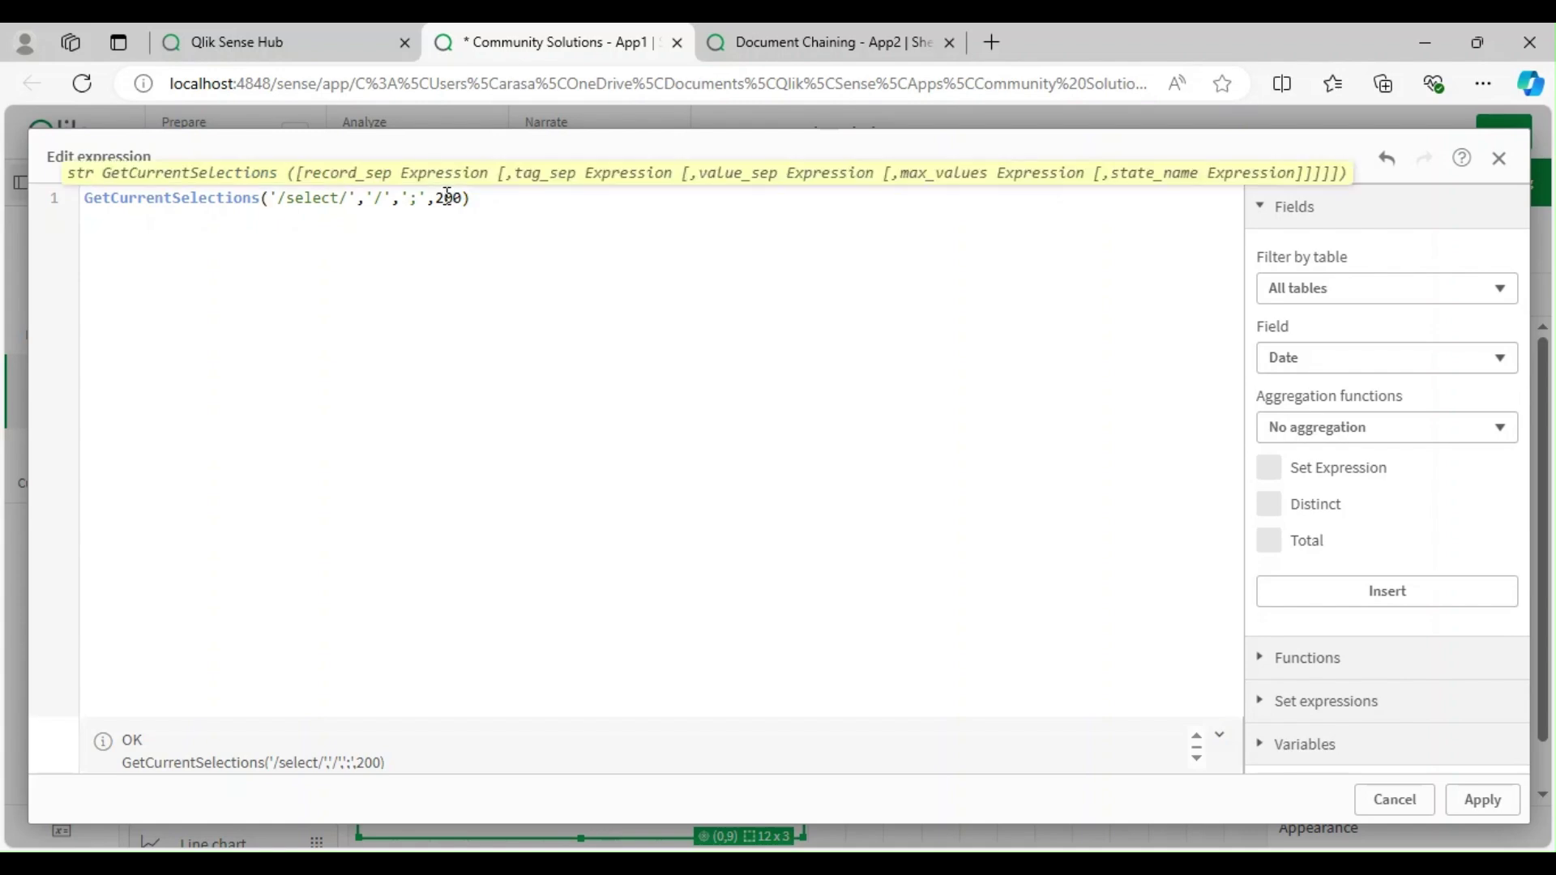
{"action": "left_click", "coordinate": [1488, 801]}
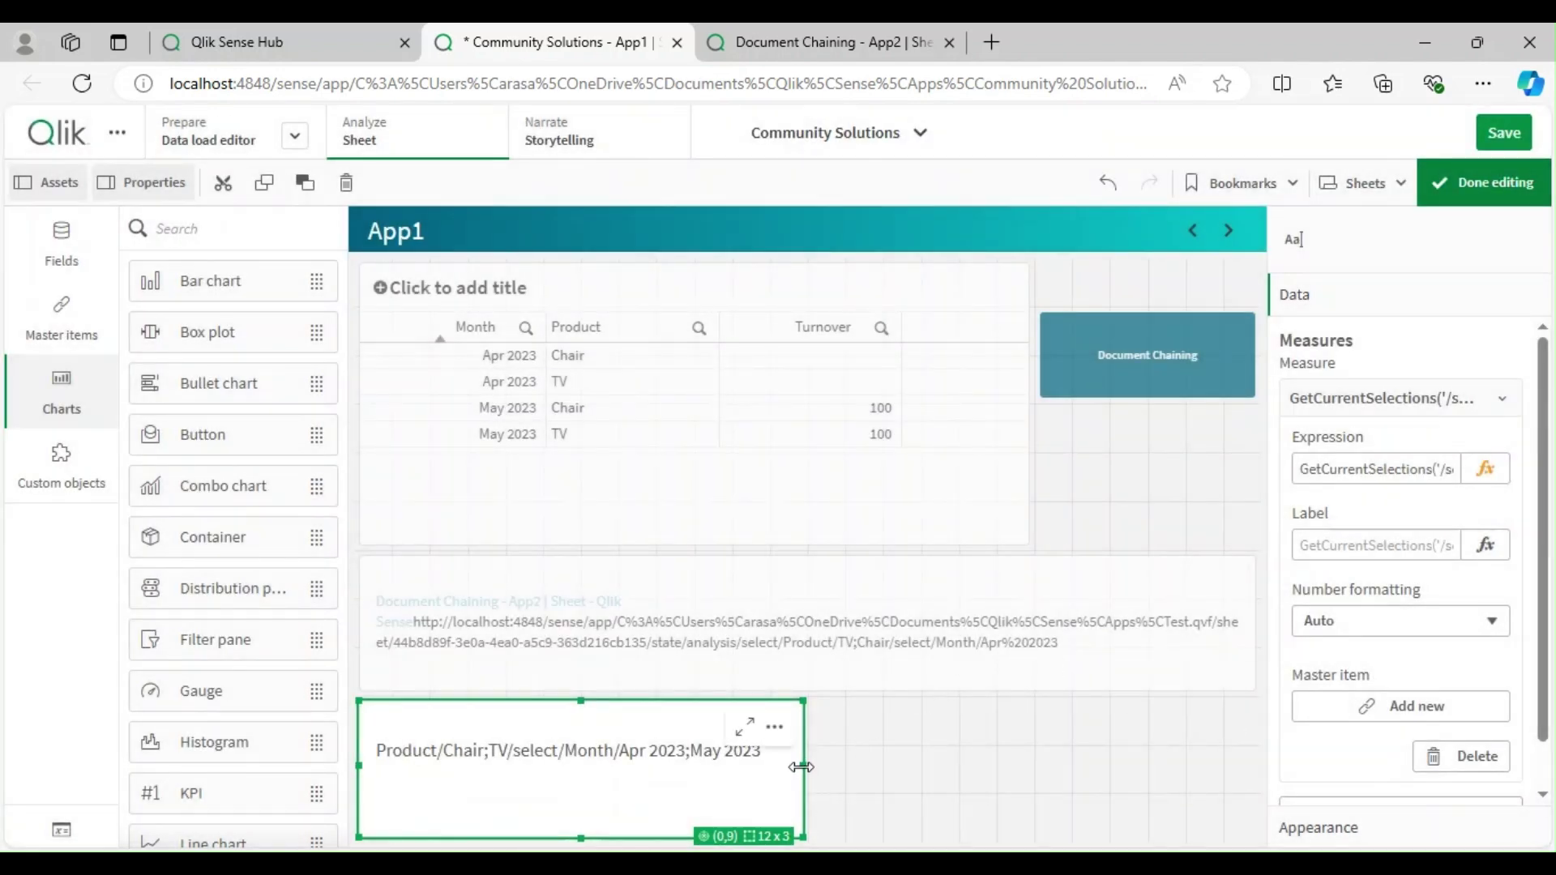
- Widen the lower text object to 14 grid columns and finish editing the sheet
{"action": "left_click_drag", "start_coordinate": [804, 765], "coordinate": [890, 770]}
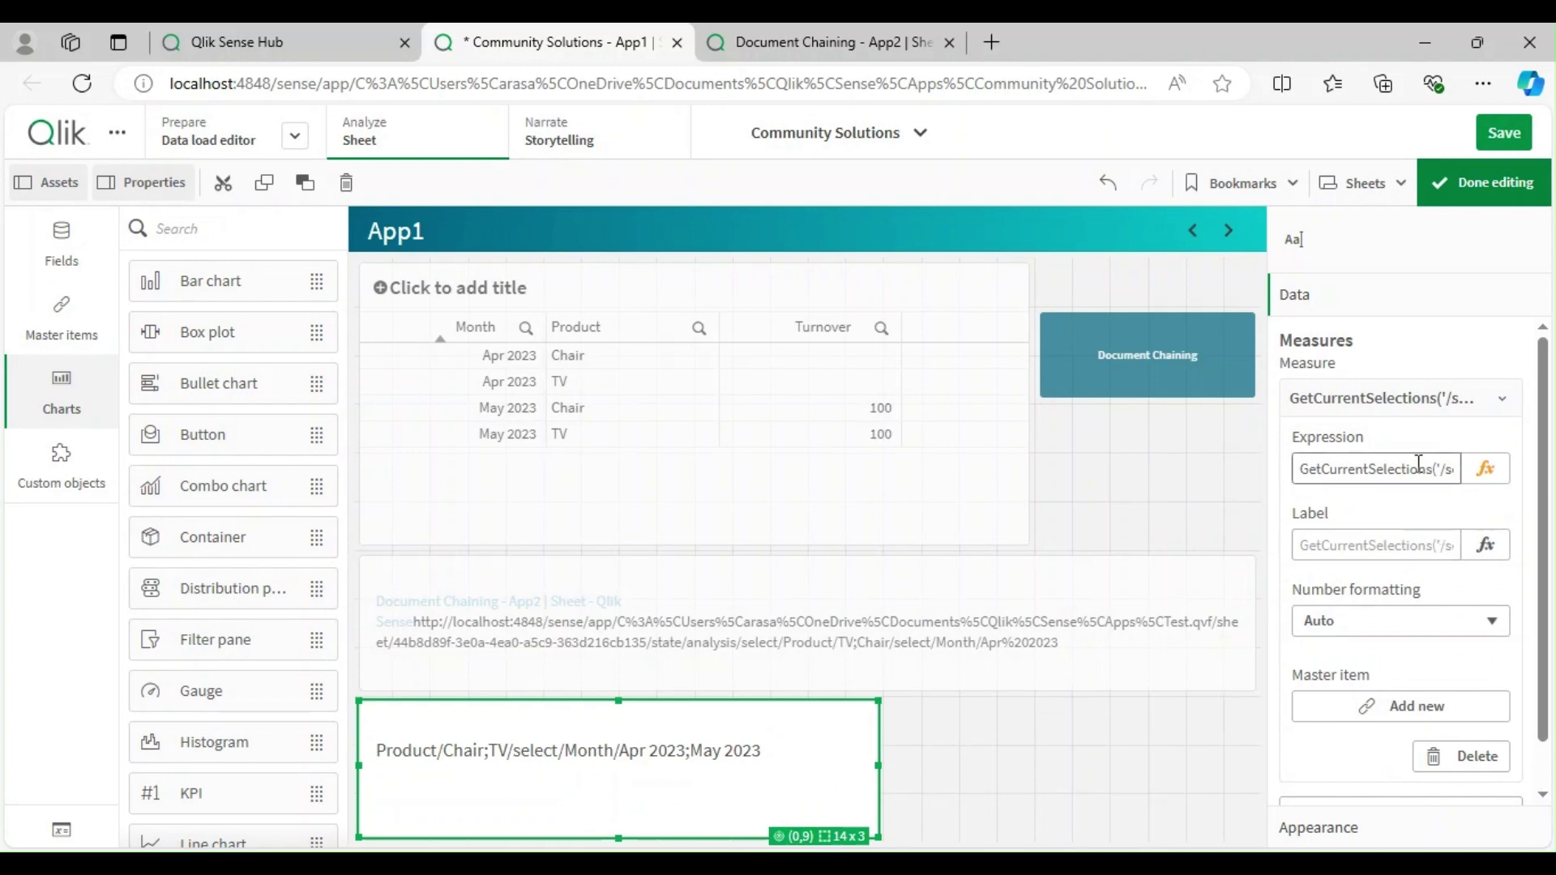
{"action": "left_click", "coordinate": [1471, 186]}
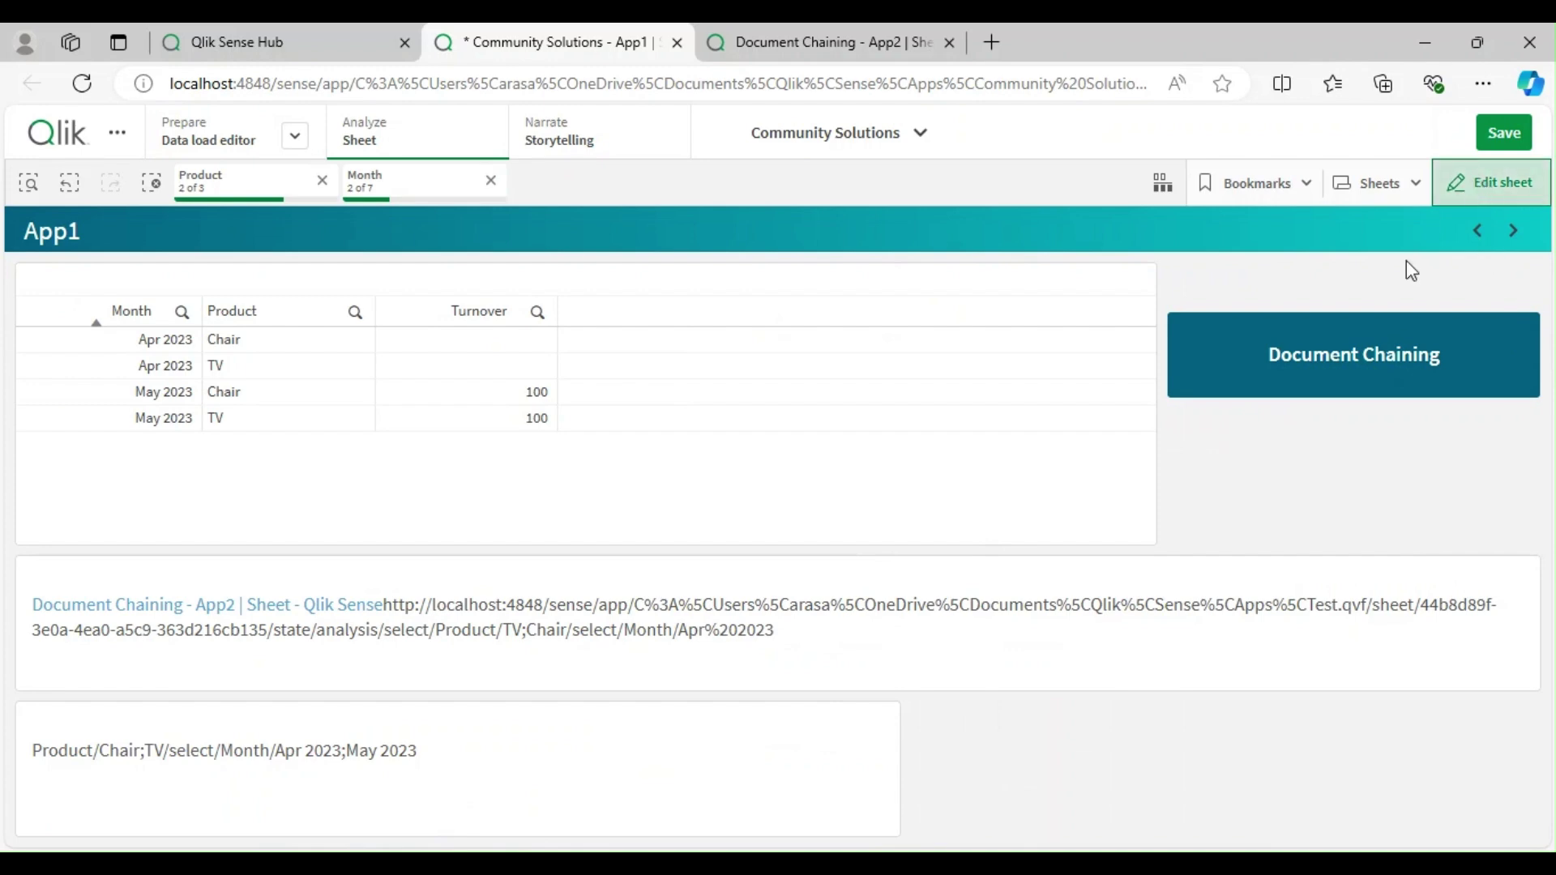
- Review the full GetCurrentSelections expression of the lower text object in the expression editor
{"action": "left_click", "coordinate": [1491, 183]}
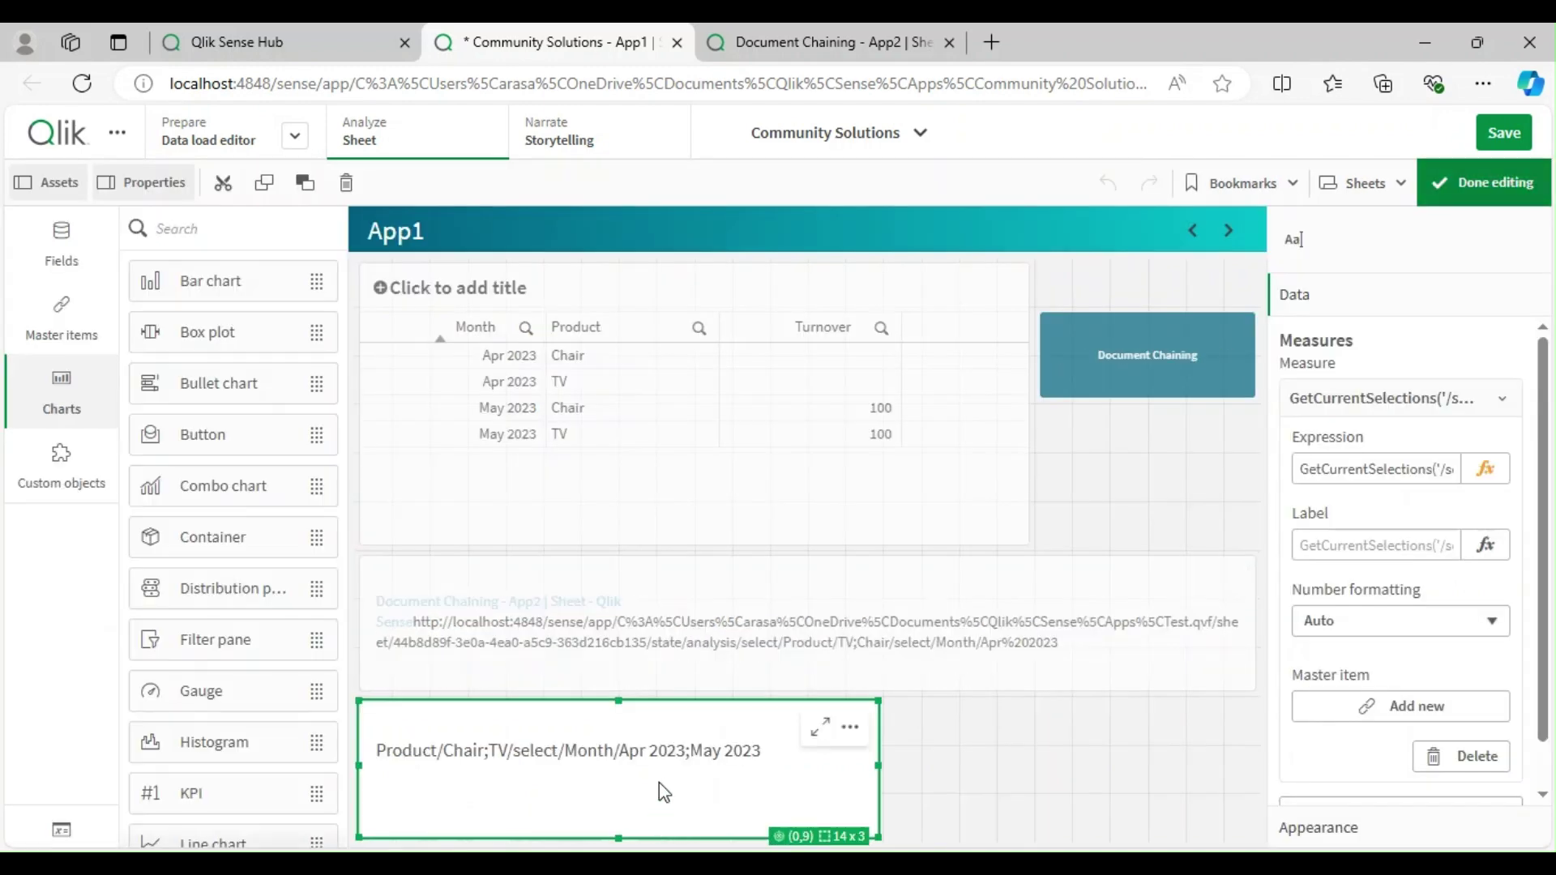
{"action": "left_click", "coordinate": [1488, 472]}
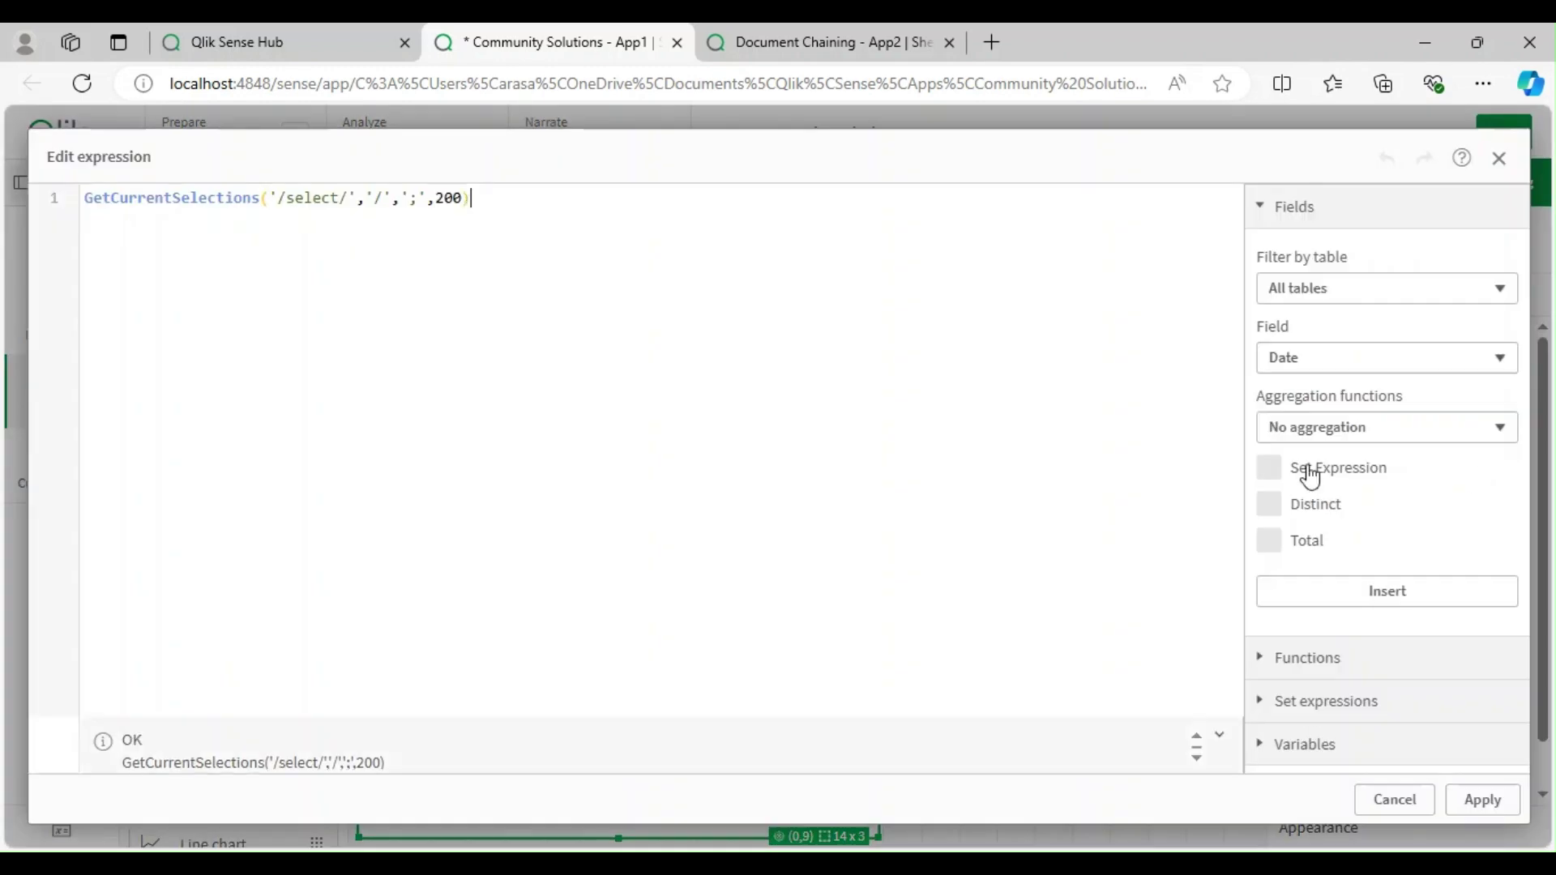
{"action": "left_click", "coordinate": [1482, 800]}
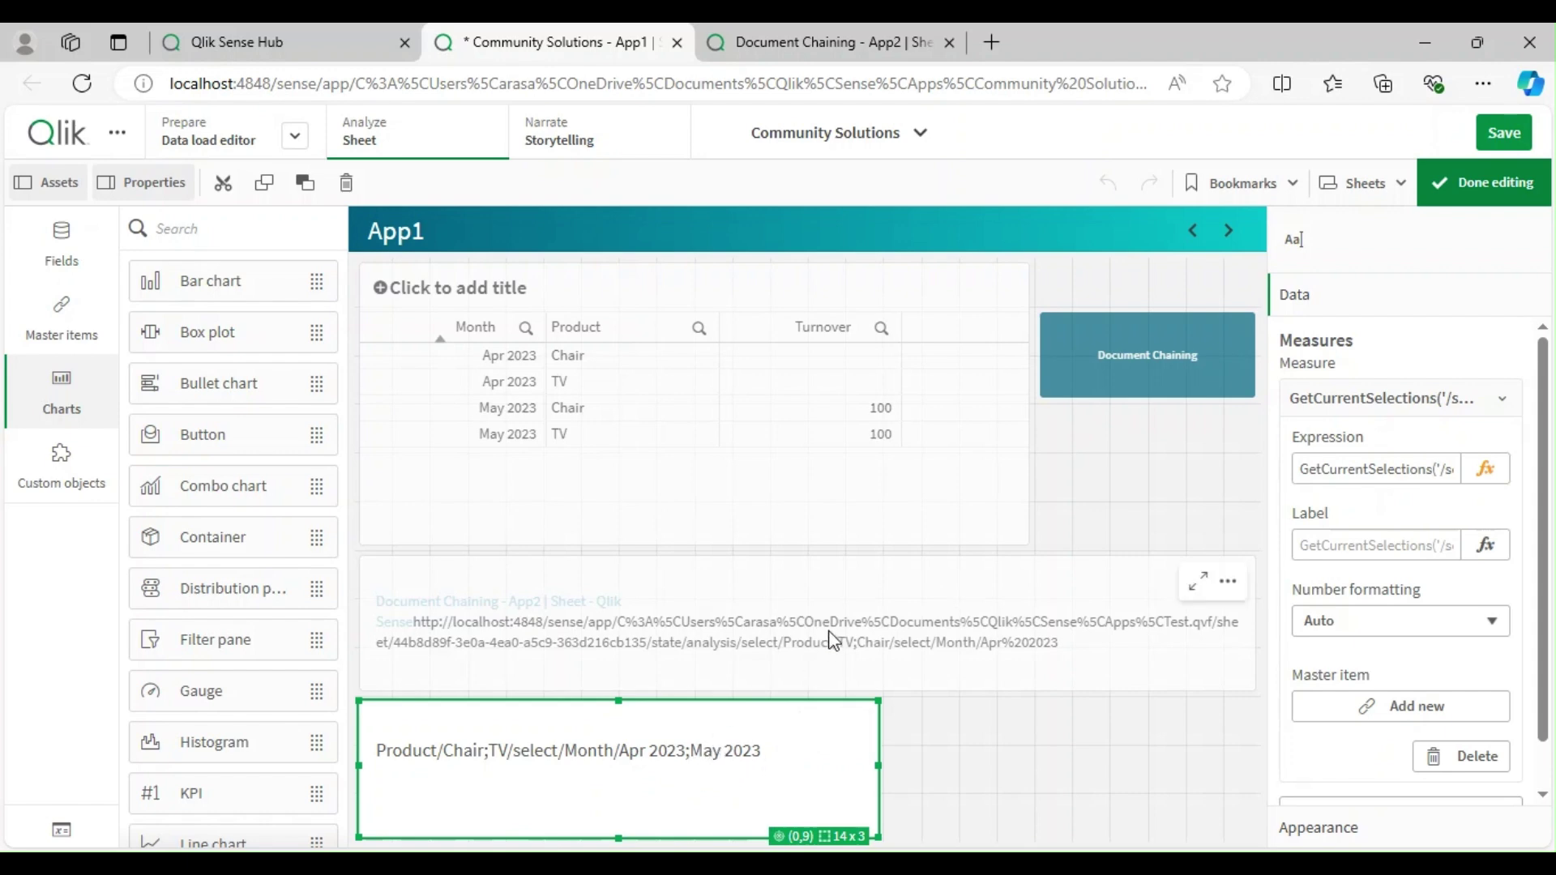
- Add a 6 x 2 button below the Document Chaining button with its titles turned off, and finish editing the sheet
{"action": "left_click", "coordinate": [1154, 452]}
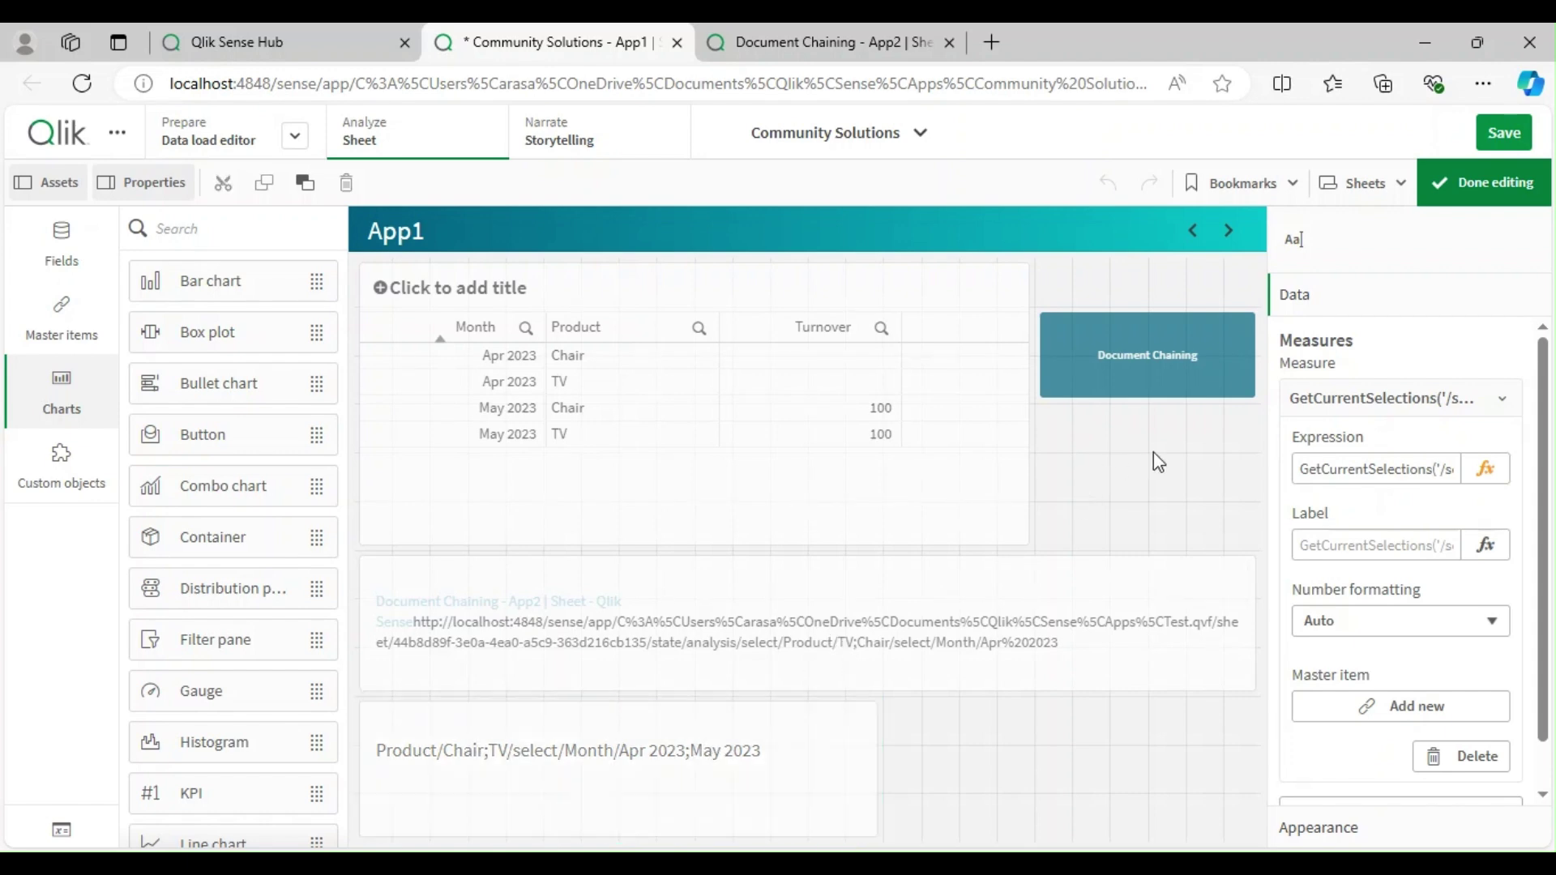
{"action": "scroll", "coordinate": [225, 570], "scroll_direction": "down", "scroll_amount": 3}
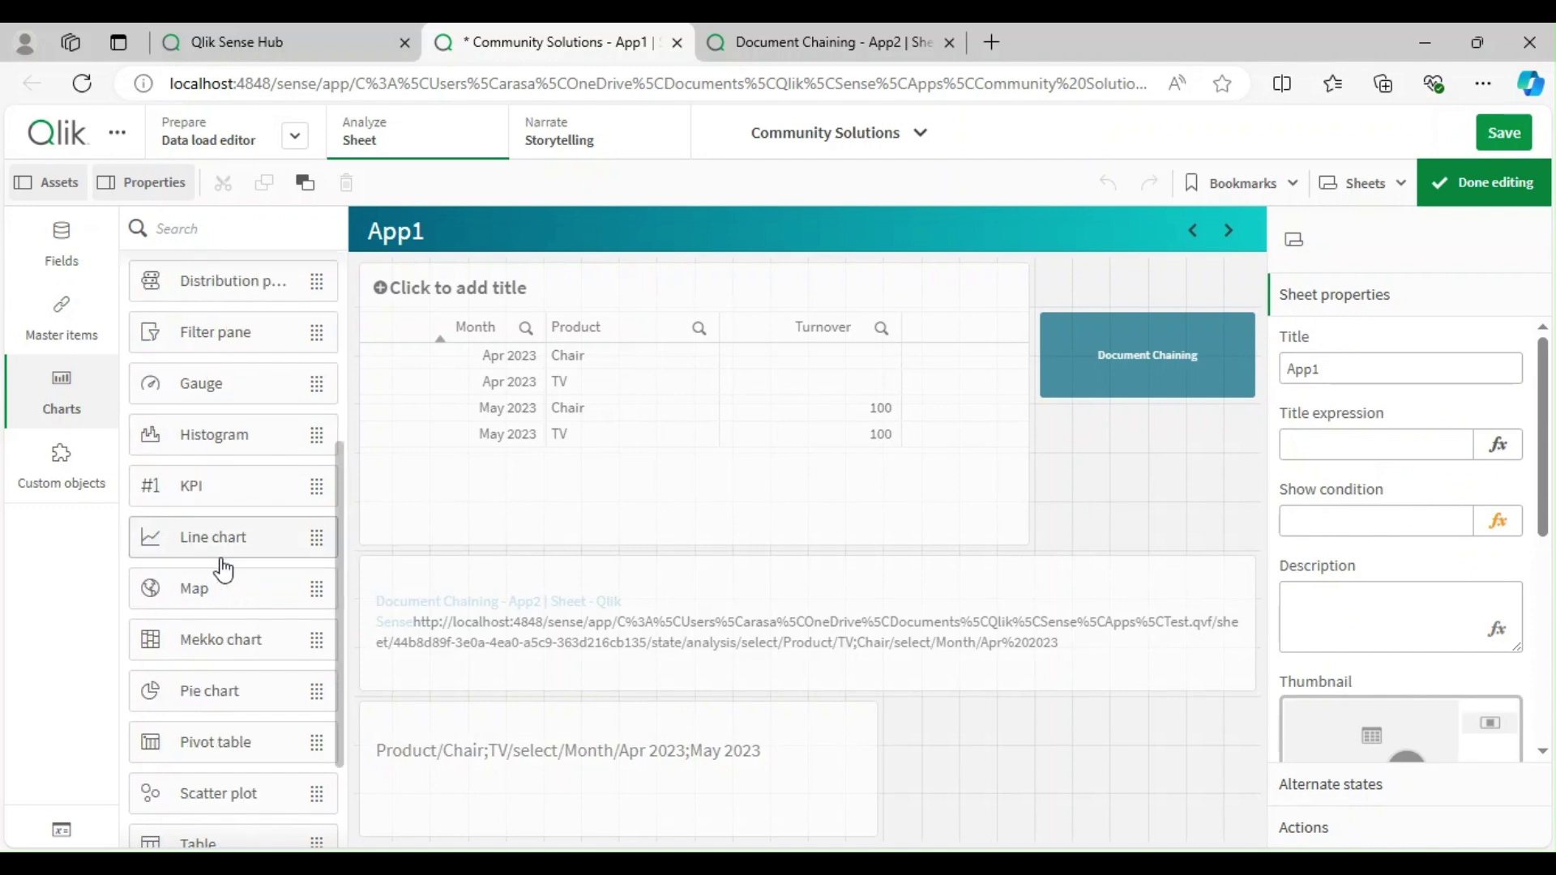
{"action": "scroll", "coordinate": [219, 566], "scroll_direction": "up", "scroll_amount": 3}
{"action": "scroll", "coordinate": [219, 566], "scroll_direction": "down", "scroll_amount": 4}
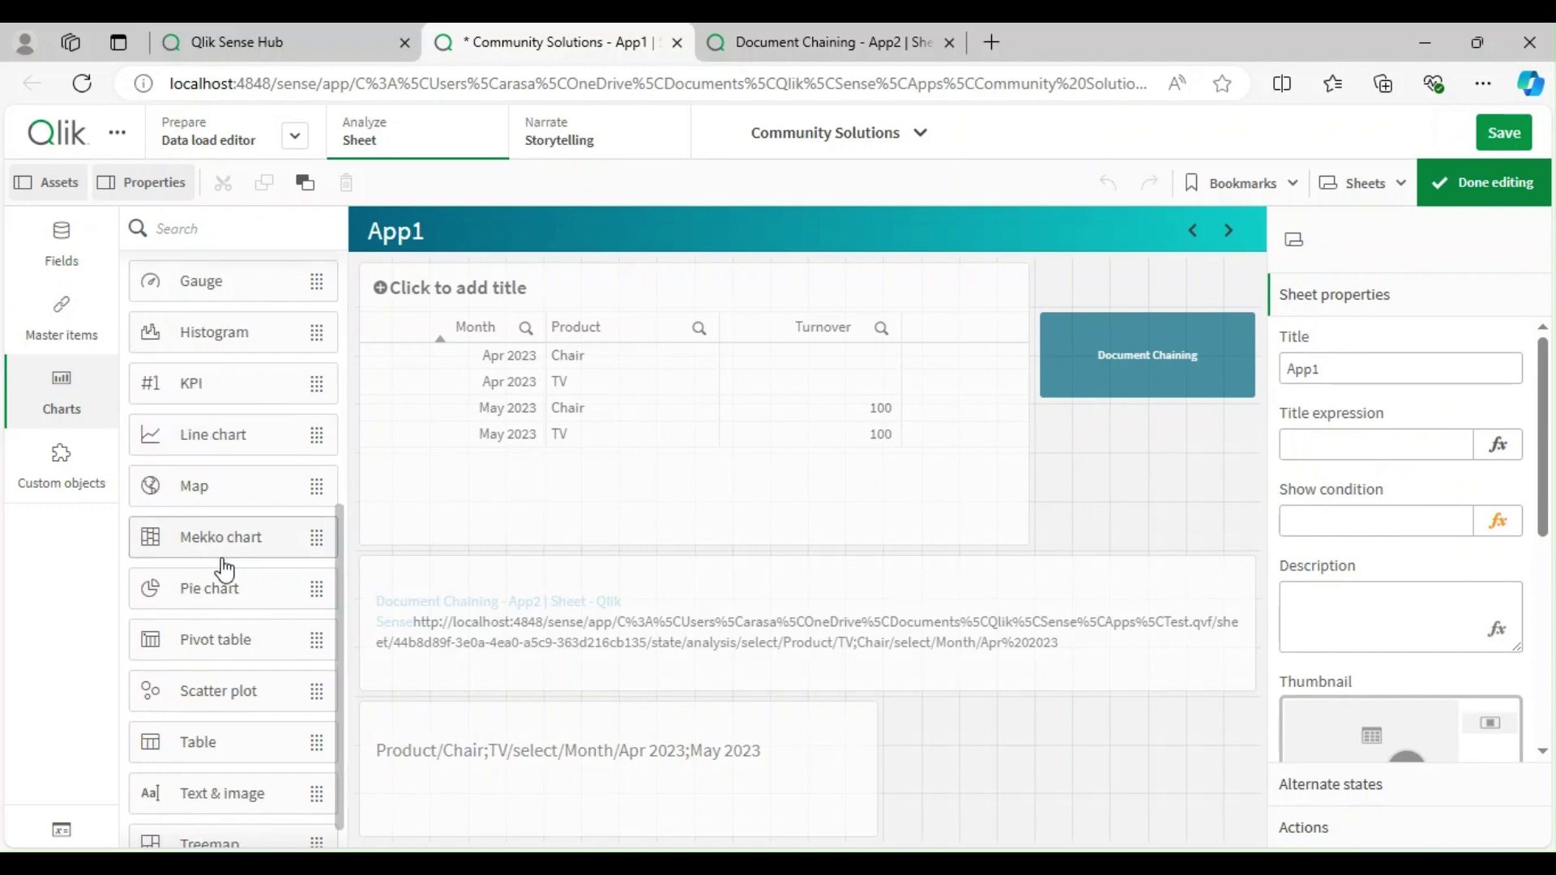
{"action": "scroll", "coordinate": [219, 565], "scroll_direction": "up", "scroll_amount": 4}
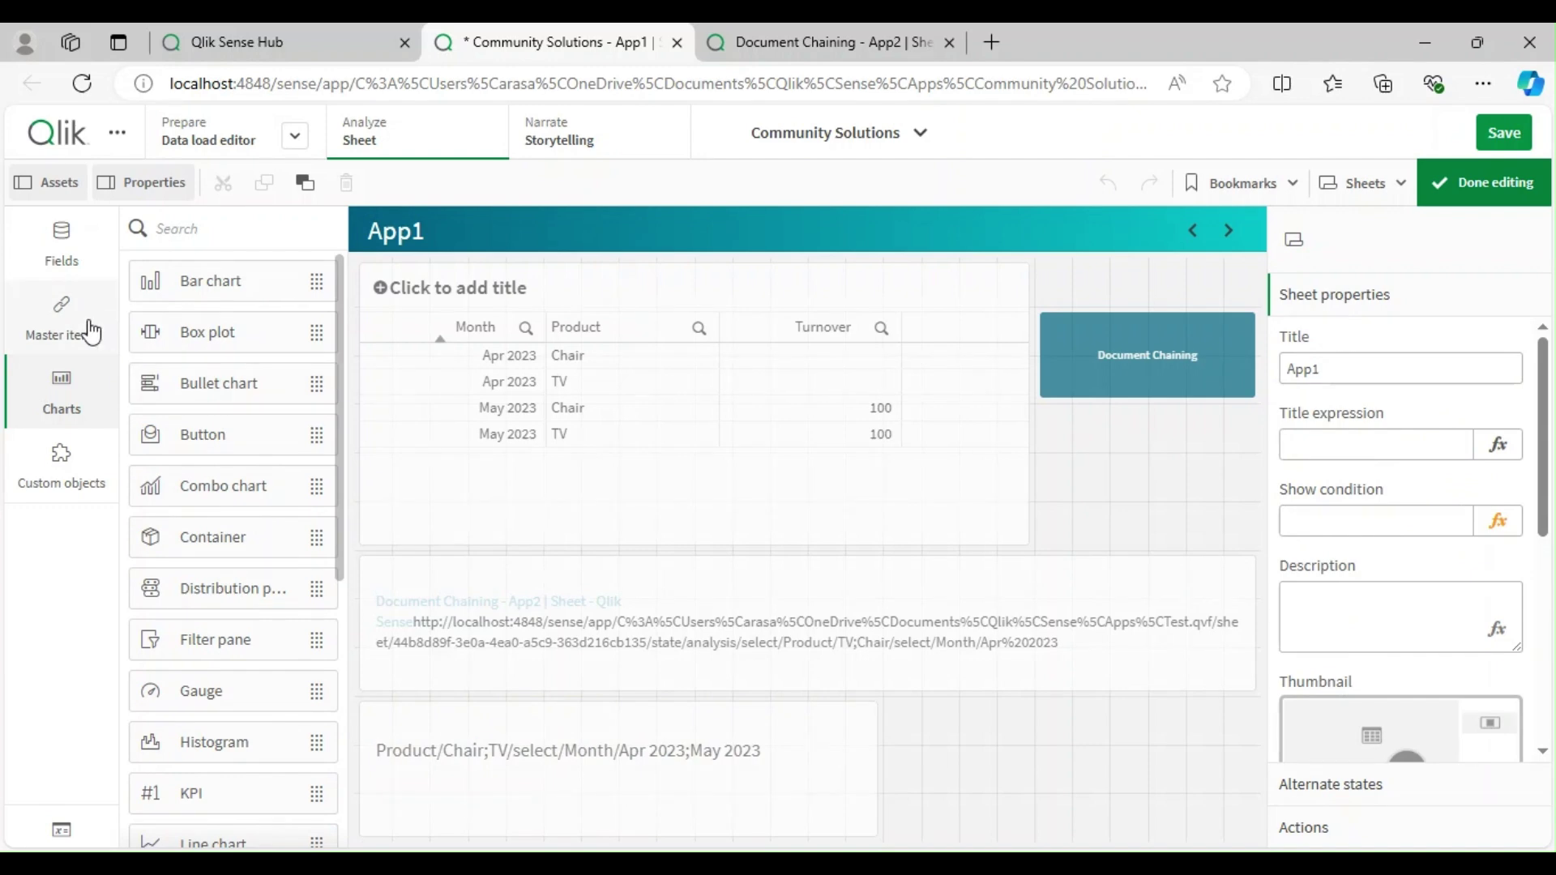
{"action": "left_click_drag", "start_coordinate": [221, 446], "coordinate": [1148, 458]}
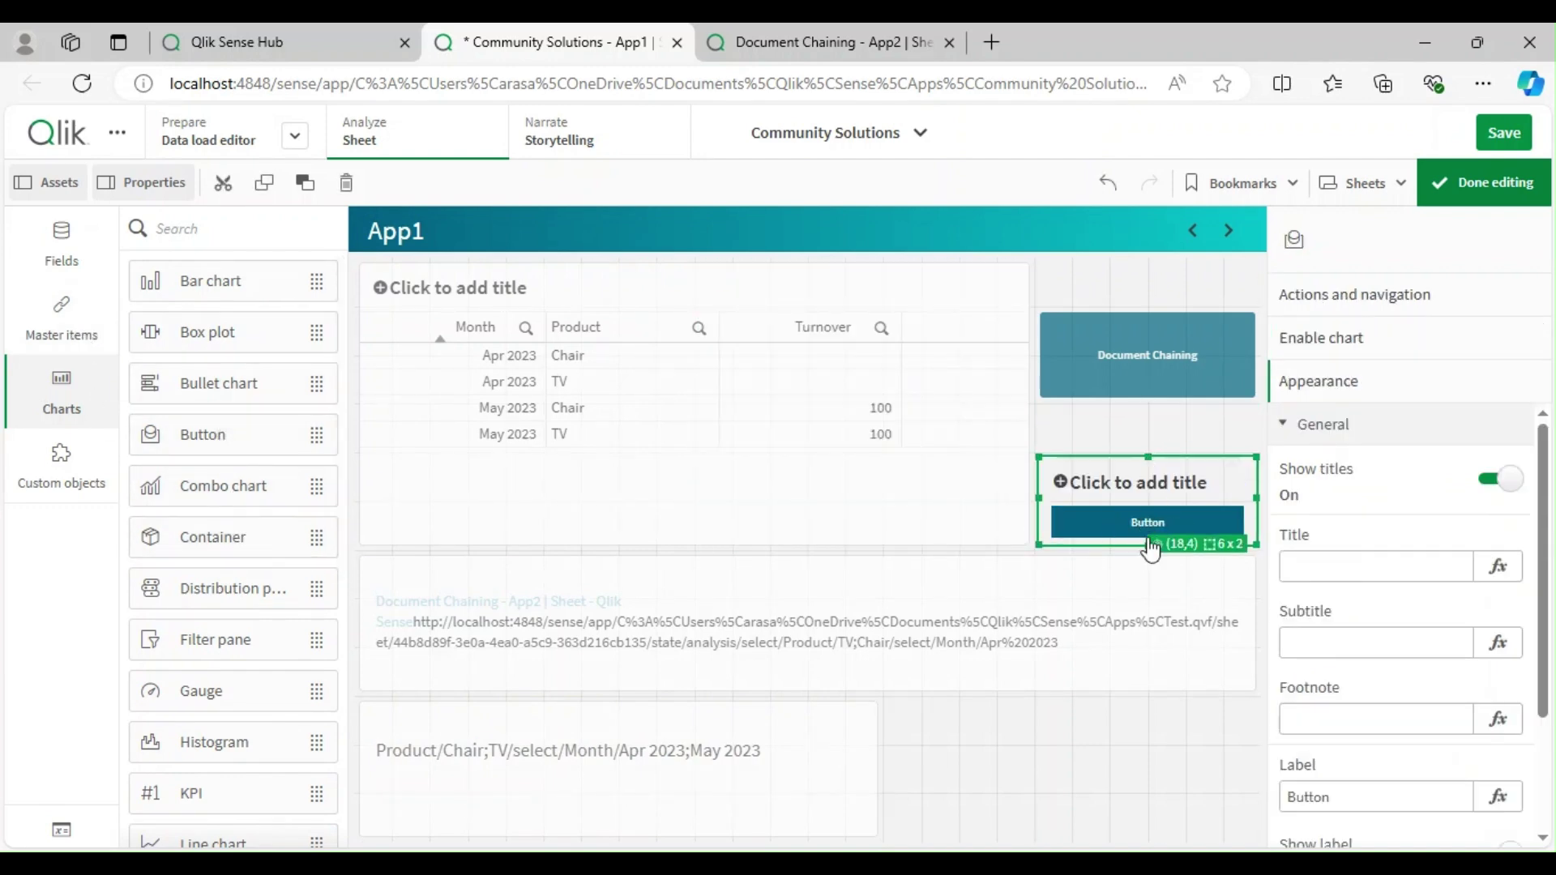
{"action": "left_click_drag", "start_coordinate": [1146, 541], "coordinate": [1156, 491]}
{"action": "left_click", "coordinate": [1502, 479]}
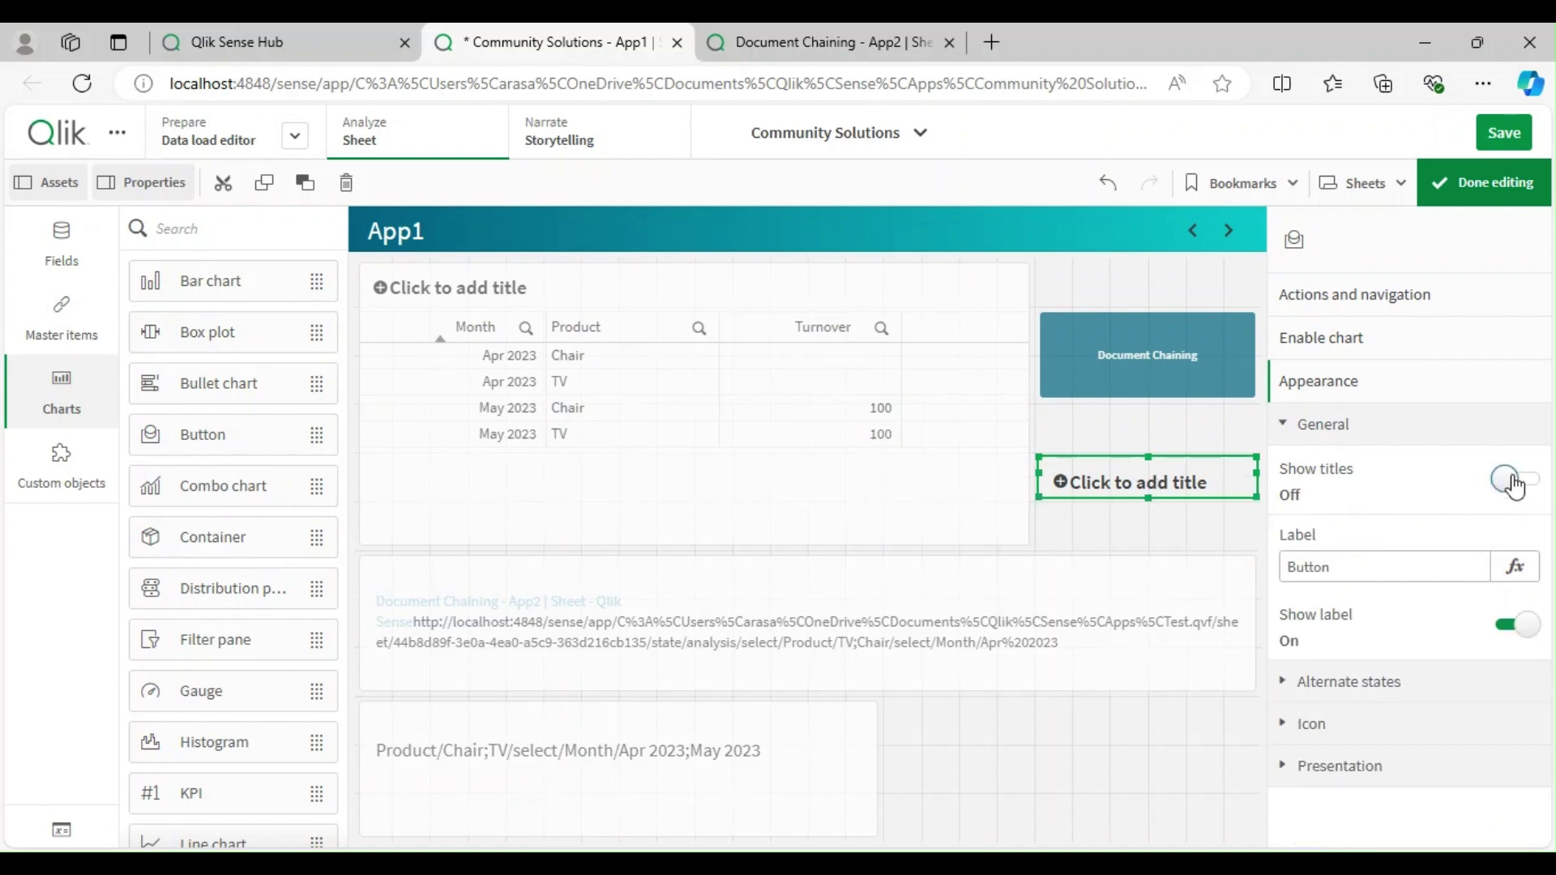
{"action": "left_click_drag", "start_coordinate": [1159, 524], "coordinate": [1163, 539]}
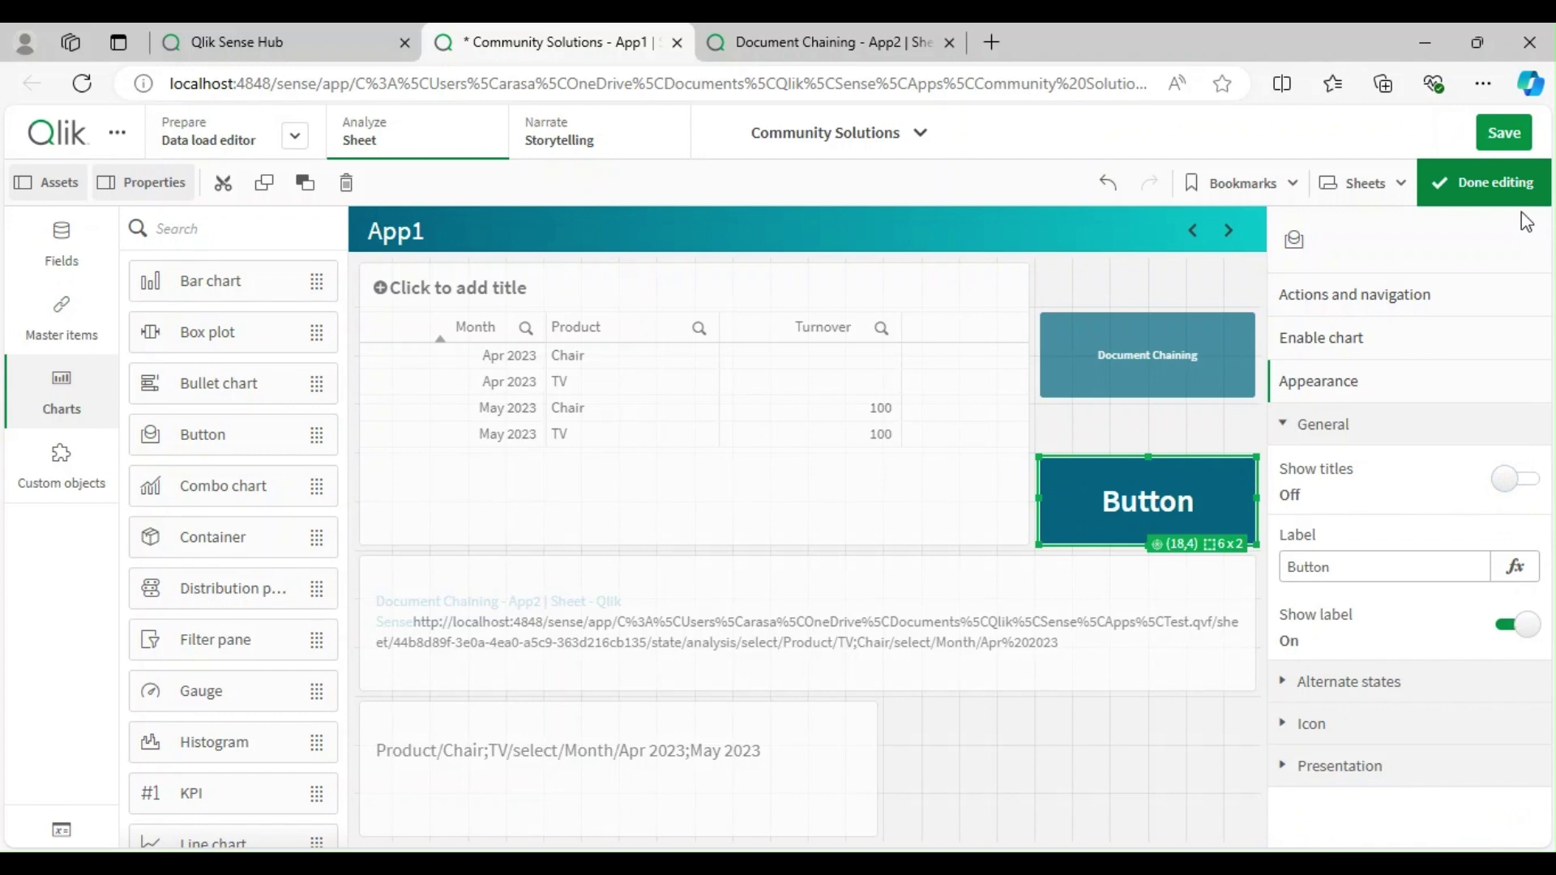
{"action": "left_click", "coordinate": [1483, 183]}
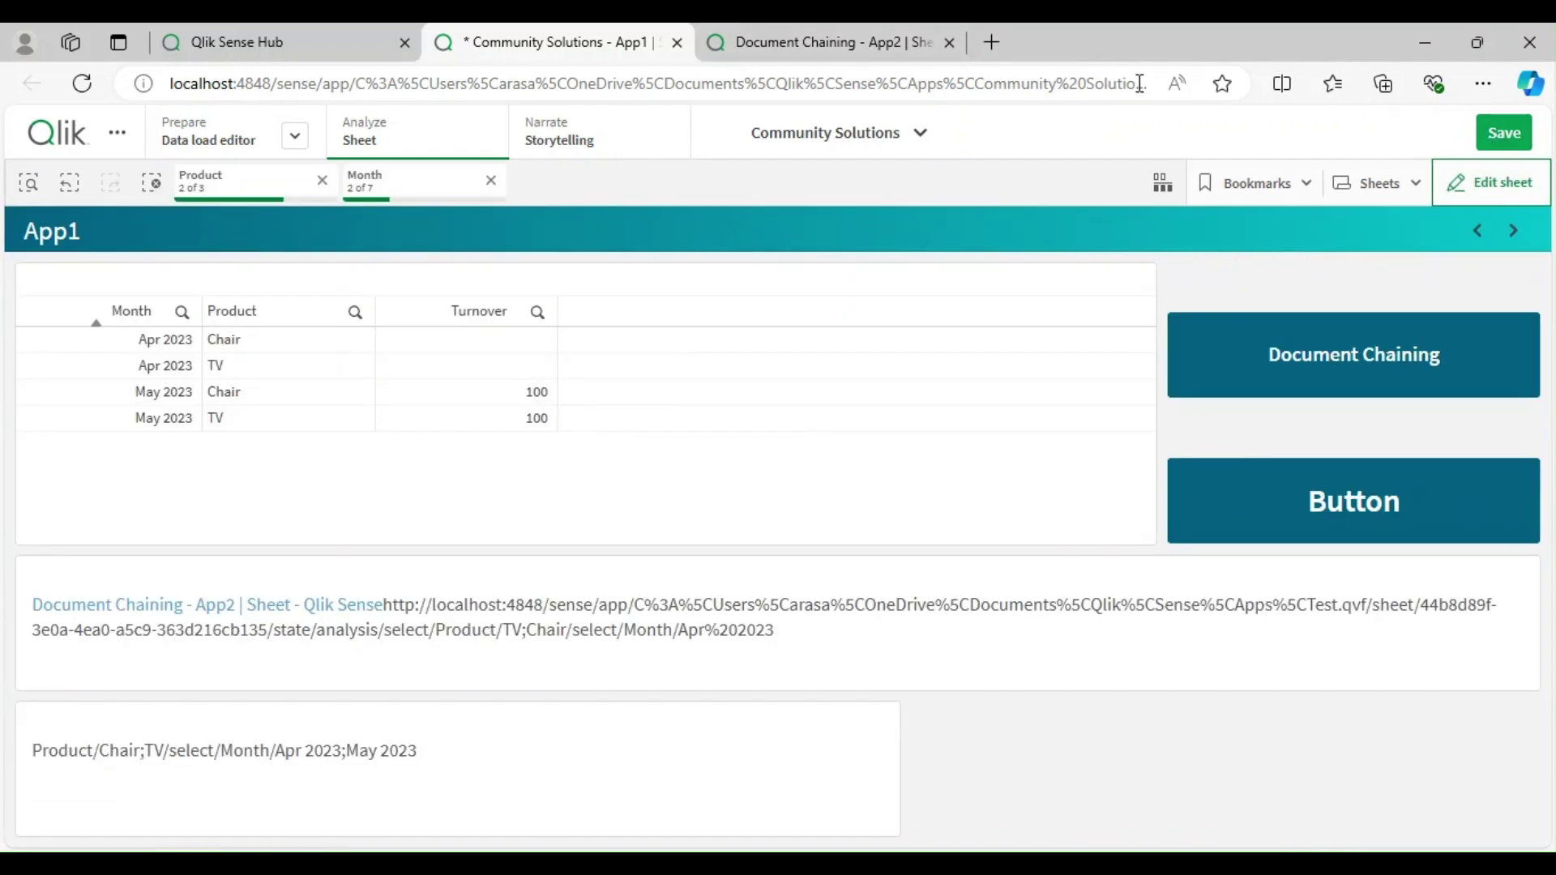
- Shorten the App2 page address so it ends at /state/analysis, copy it, and load it
{"action": "left_click", "coordinate": [844, 37]}
{"action": "left_click", "coordinate": [814, 92]}
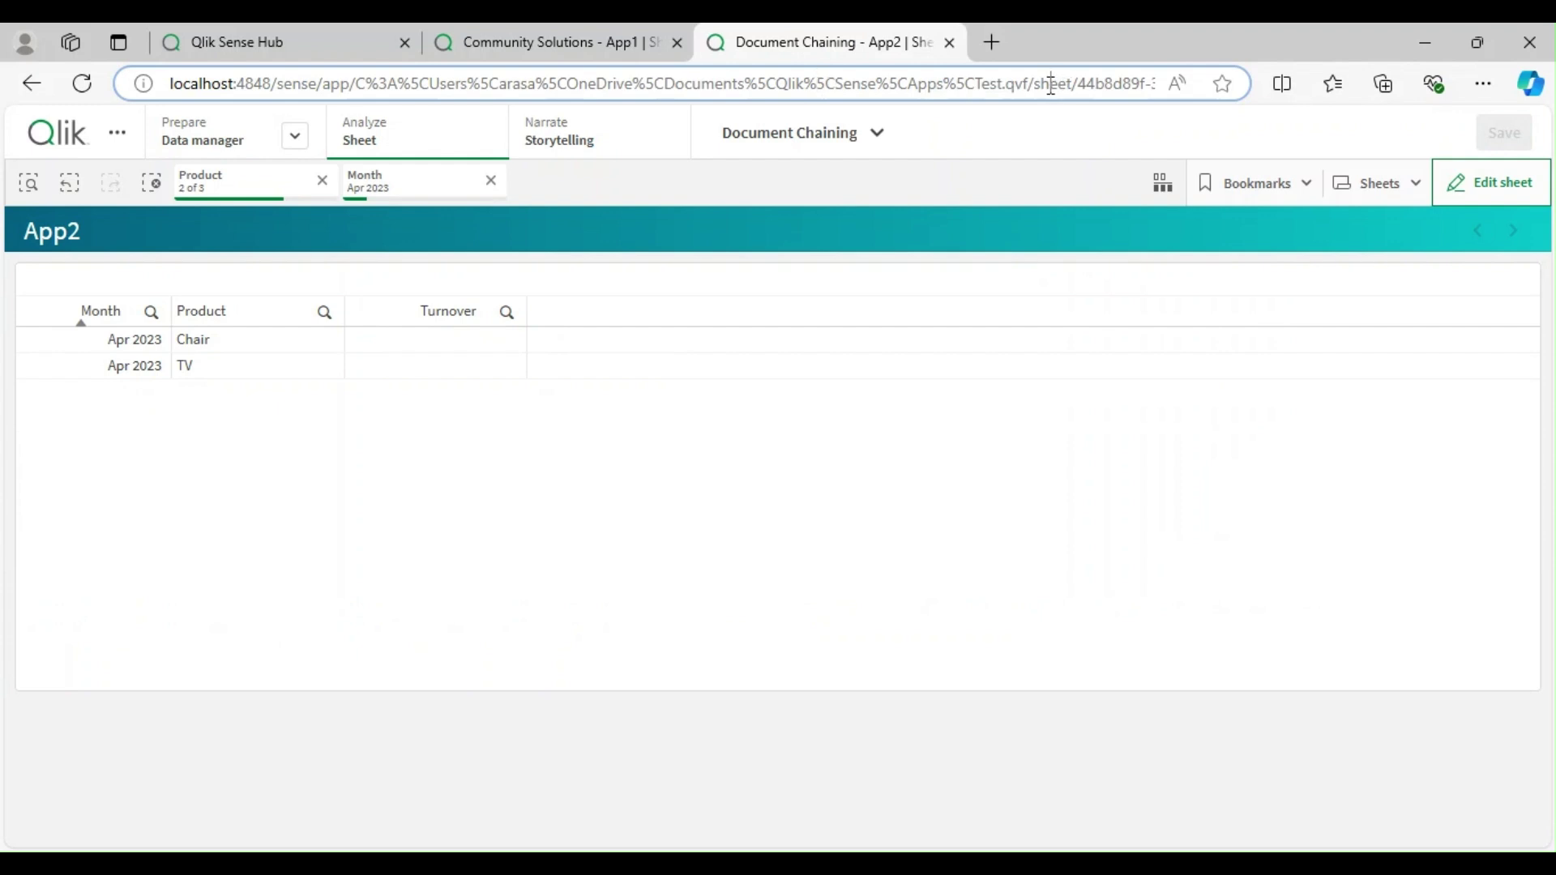
{"action": "key", "text": "End"}
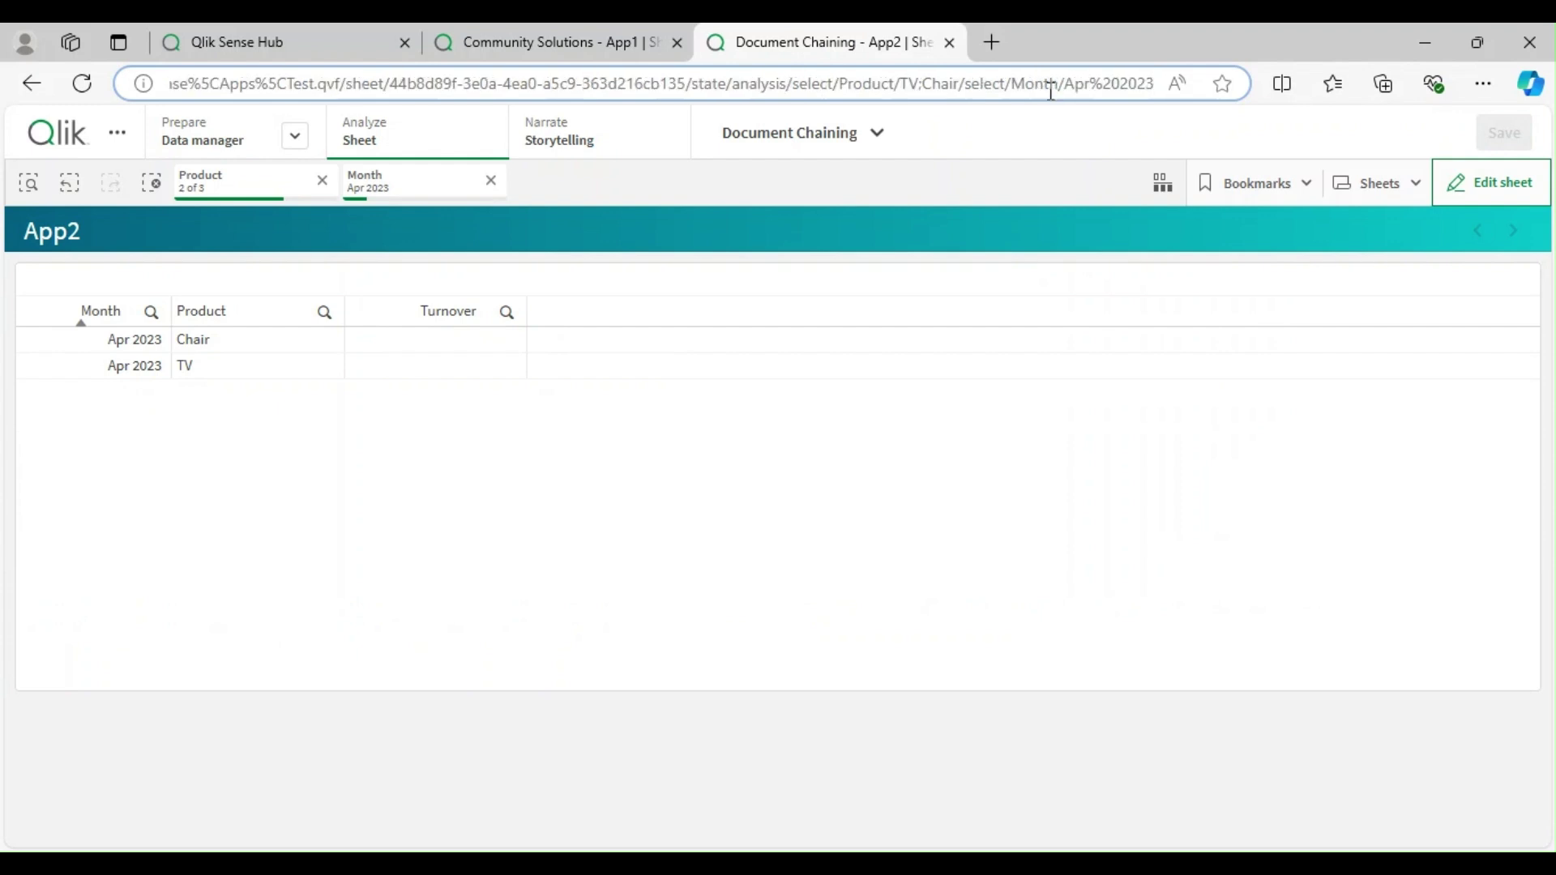
{"action": "key", "text": "BackSpace"}
{"action": "key", "text": "BackSpace"}
{"action": "key", "text": "BackSpace"}
{"action": "key", "text": "BackSpace"}
{"action": "key", "text": "BackSpace"}
{"action": "key", "text": "BackSpace"}
{"action": "key", "text": "BackSpace"}
{"action": "key", "text": "BackSpace"}
{"action": "key", "text": "BackSpace"}
{"action": "key", "text": "BackSpace"}
{"action": "key", "text": "BackSpace"}
{"action": "key", "text": "BackSpace"}
{"action": "key", "text": "BackSpace"}
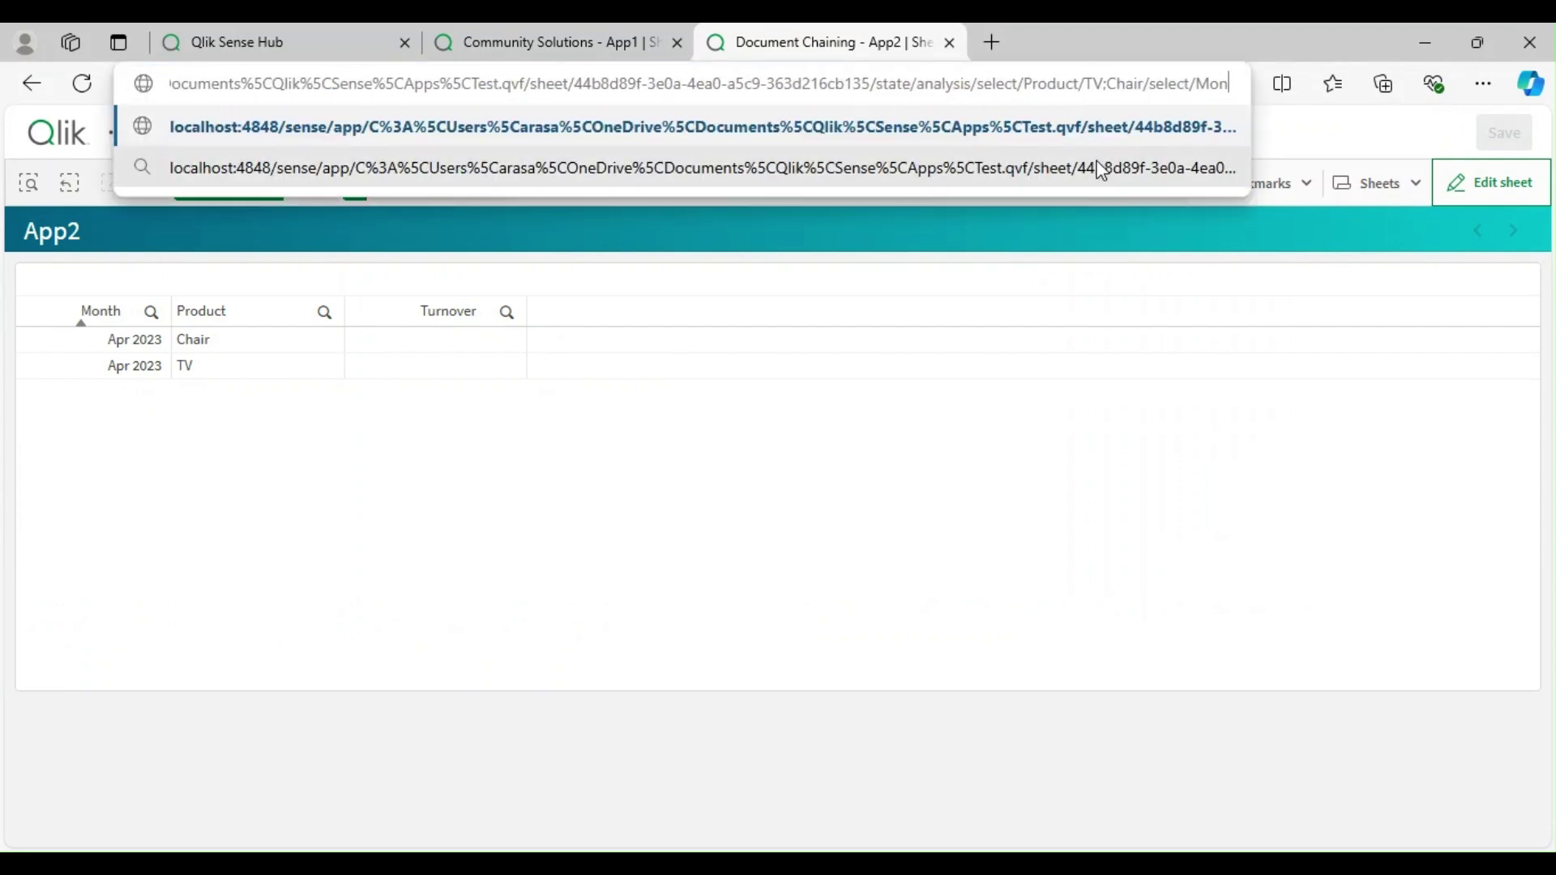
{"action": "key", "text": "BackSpace"}
{"action": "key", "text": "BackSpace"}
{"action": "key", "text": "BackSpace"}
{"action": "key", "text": "BackSpace"}
{"action": "key", "text": "BackSpace"}
{"action": "key", "text": "BackSpace"}
{"action": "key", "text": "BackSpace"}
{"action": "key", "text": "BackSpace"}
{"action": "key", "text": "BackSpace"}
{"action": "key", "text": "BackSpace"}
{"action": "key", "text": "BackSpace"}
{"action": "key", "text": "BackSpace"}
{"action": "key", "text": "BackSpace"}
{"action": "key", "text": "BackSpace"}
{"action": "key", "text": "BackSpace"}
{"action": "key", "text": "BackSpace"}
{"action": "key", "text": "BackSpace"}
{"action": "key", "text": "BackSpace"}
{"action": "key", "text": "BackSpace"}
{"action": "key", "text": "BackSpace"}
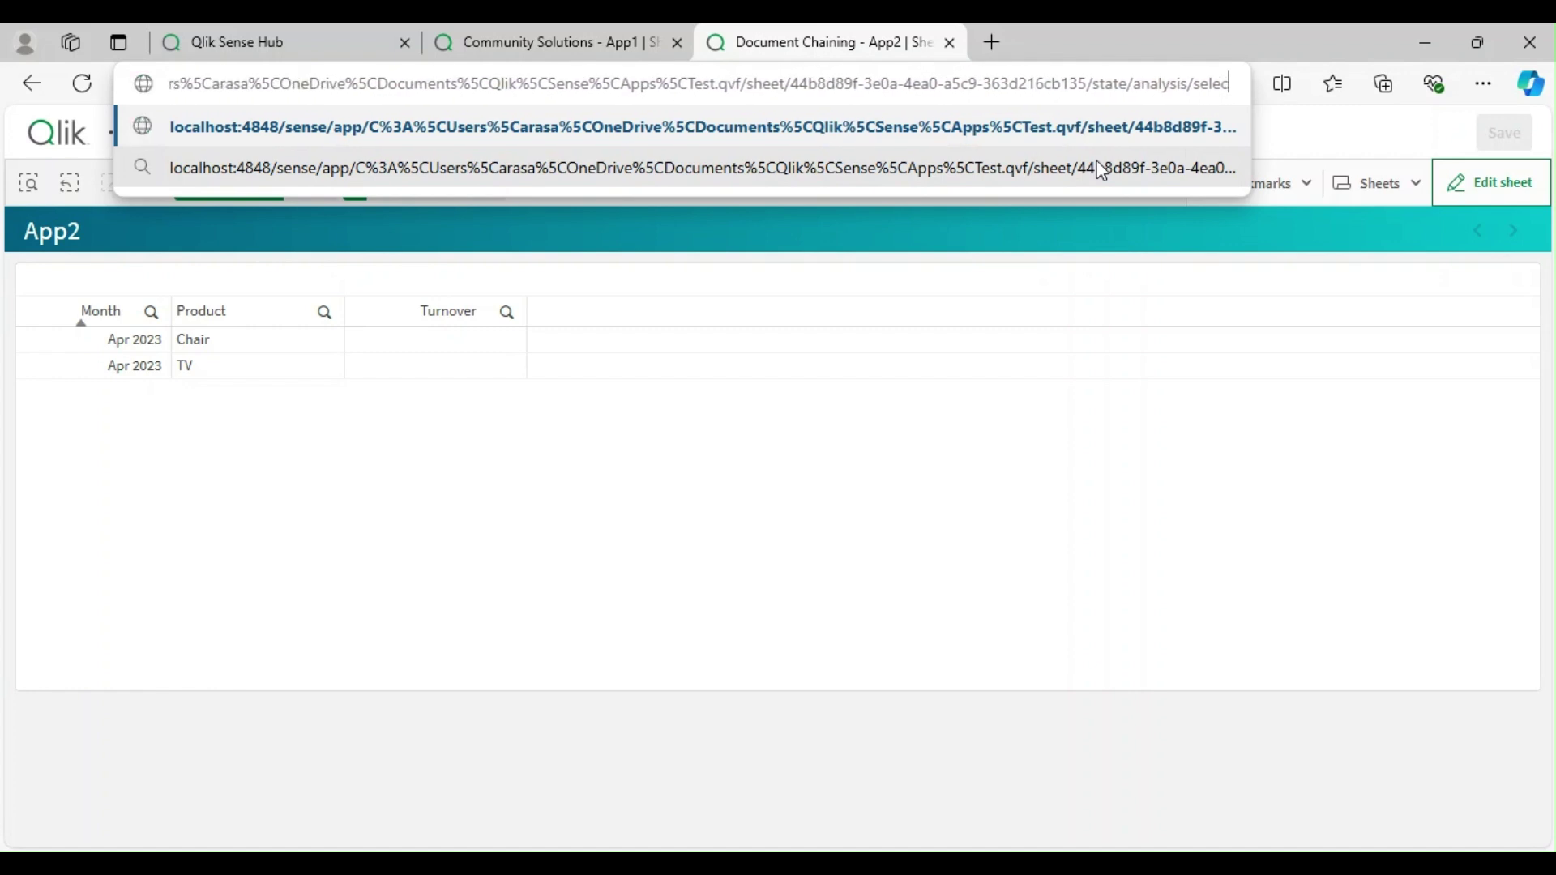
{"action": "key", "text": "BackSpace"}
{"action": "key", "text": "BackSpace"}
{"action": "key", "text": "BackSpace"}
{"action": "key", "text": "BackSpace"}
{"action": "key", "text": "BackSpace"}
{"action": "key", "text": "BackSpace"}
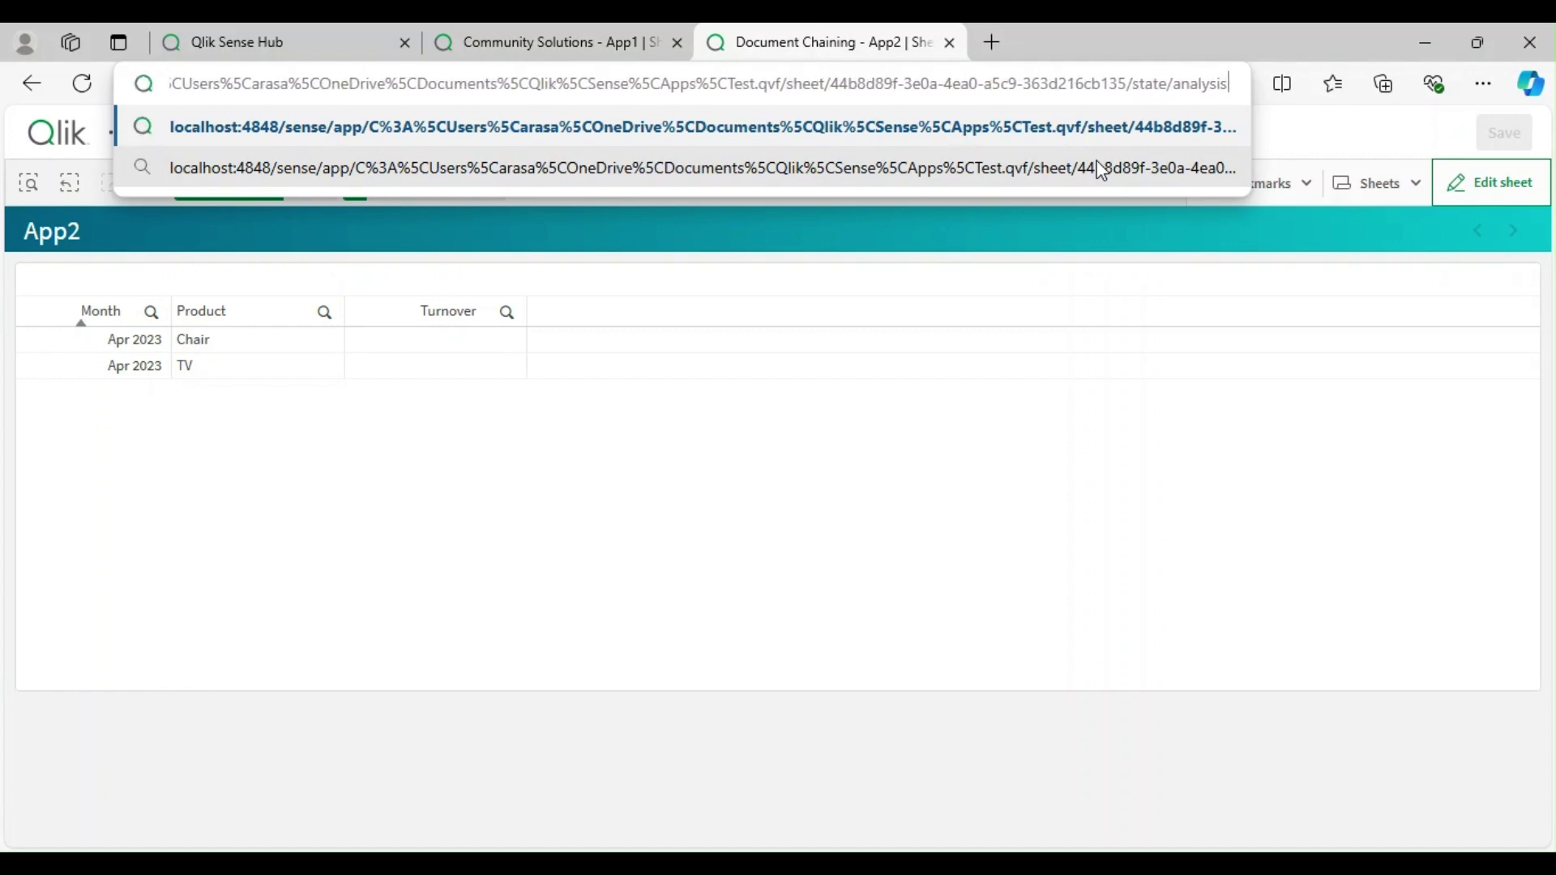
{"action": "key", "text": "ctrl+a"}
{"action": "key", "text": "ctrl+c"}
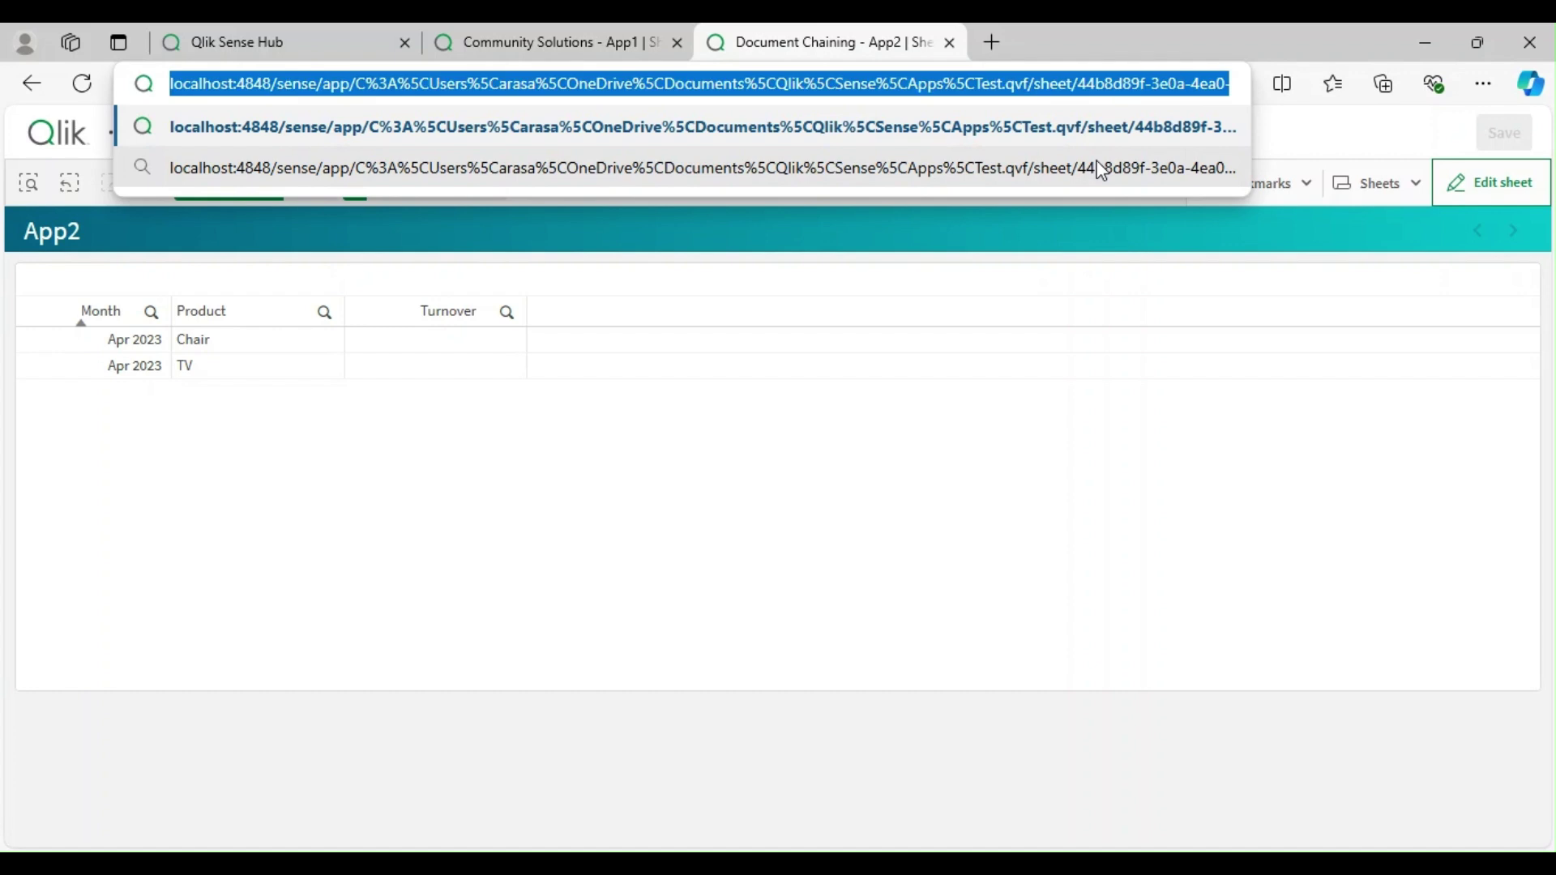
{"action": "key", "text": "Return"}
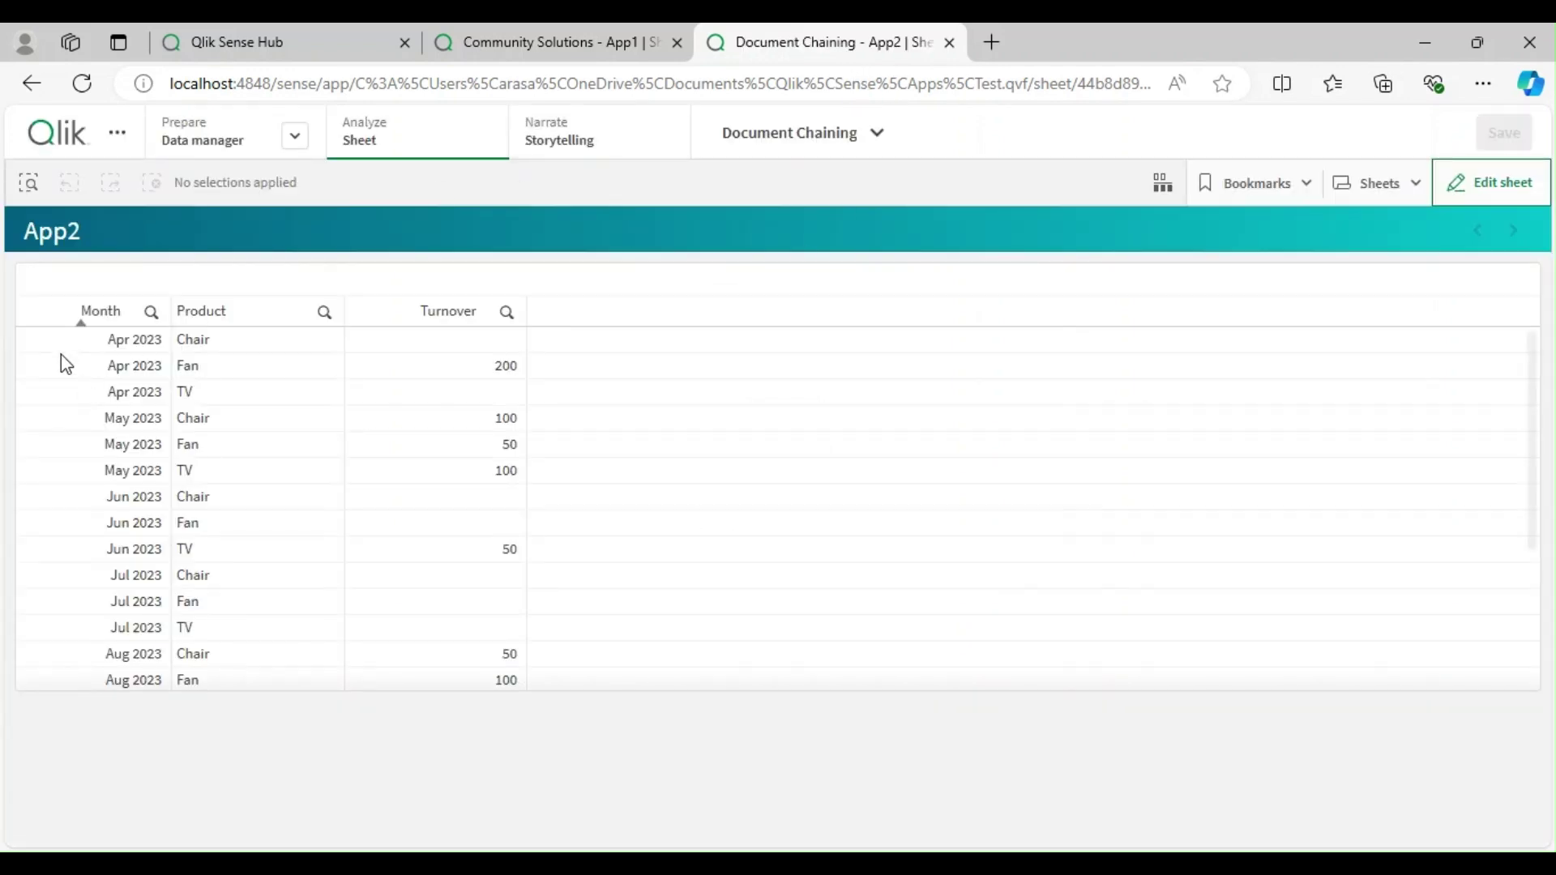
{"action": "left_click", "coordinate": [975, 84]}
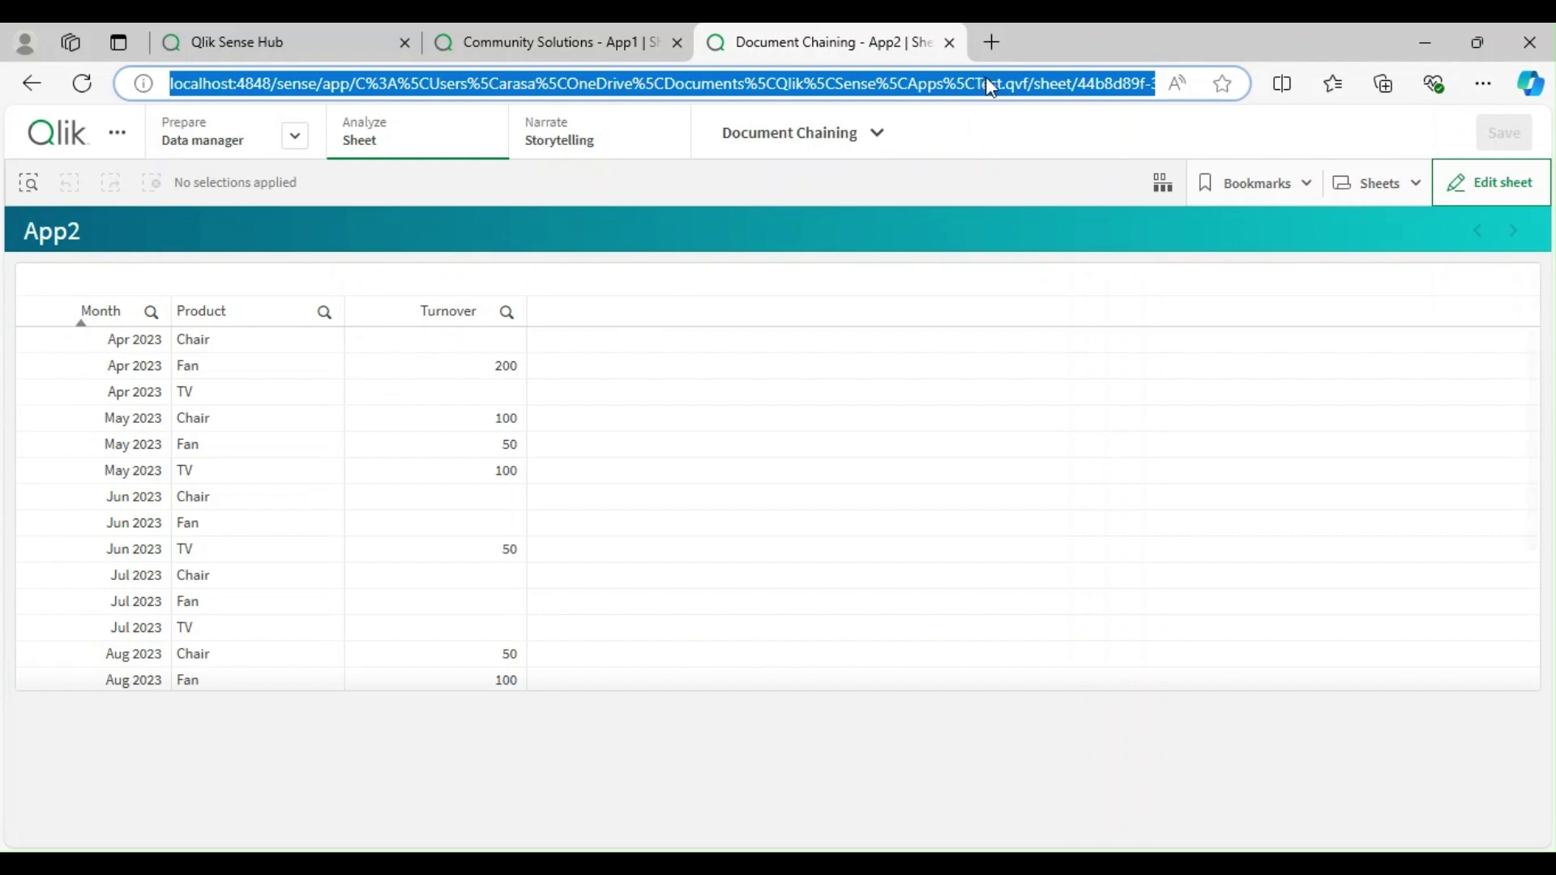
- In App1, set the navigation of the button below Document Chaining to Open a website or email
{"action": "left_click", "coordinate": [582, 47]}
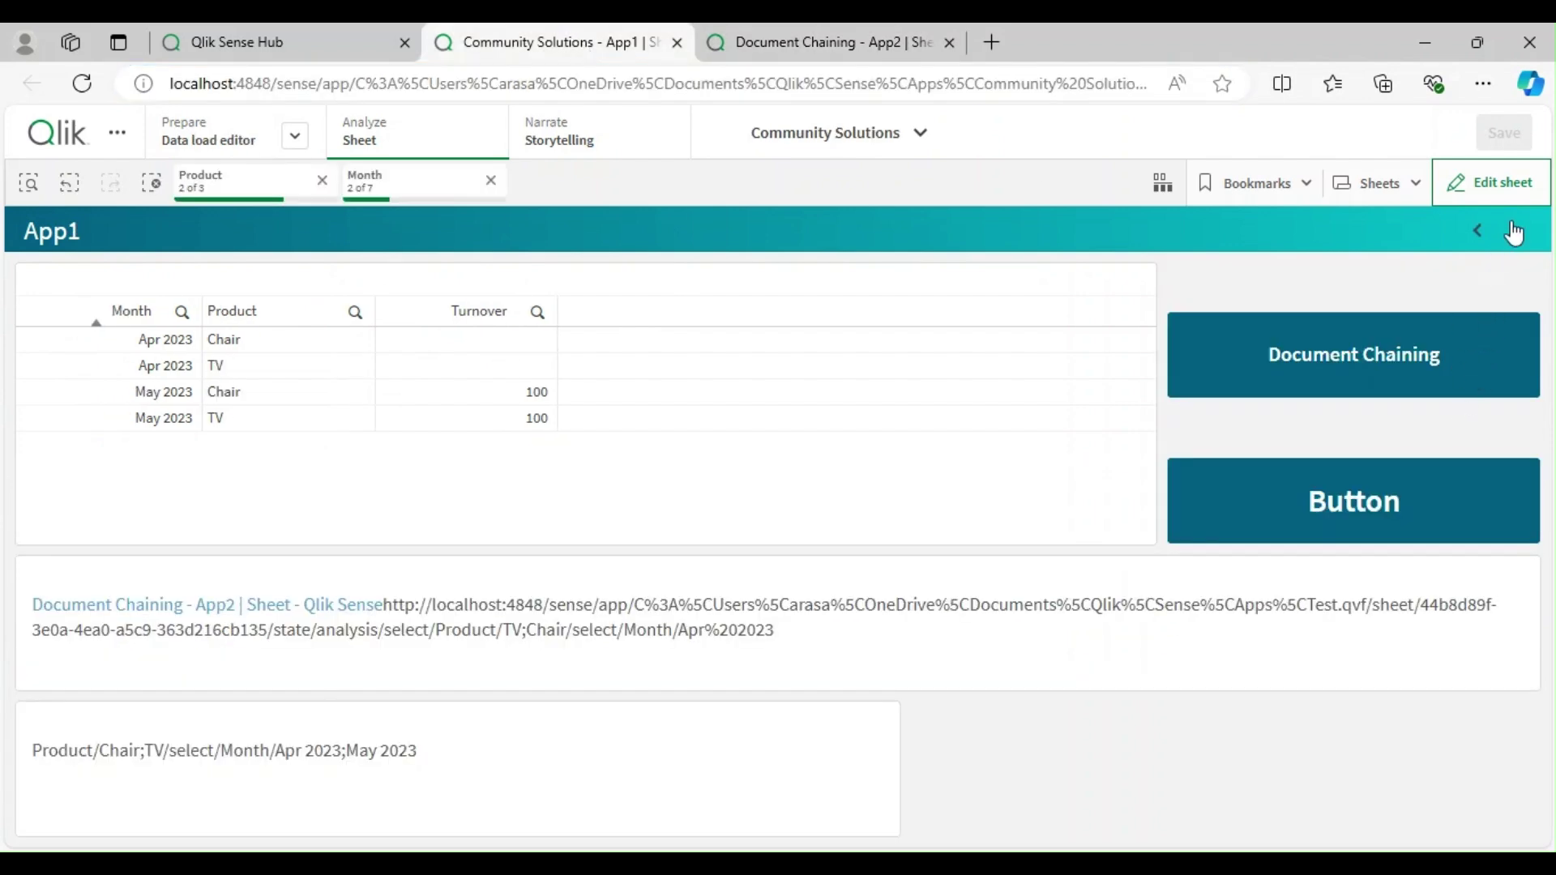
{"action": "left_click", "coordinate": [1496, 184]}
{"action": "left_click", "coordinate": [1167, 499]}
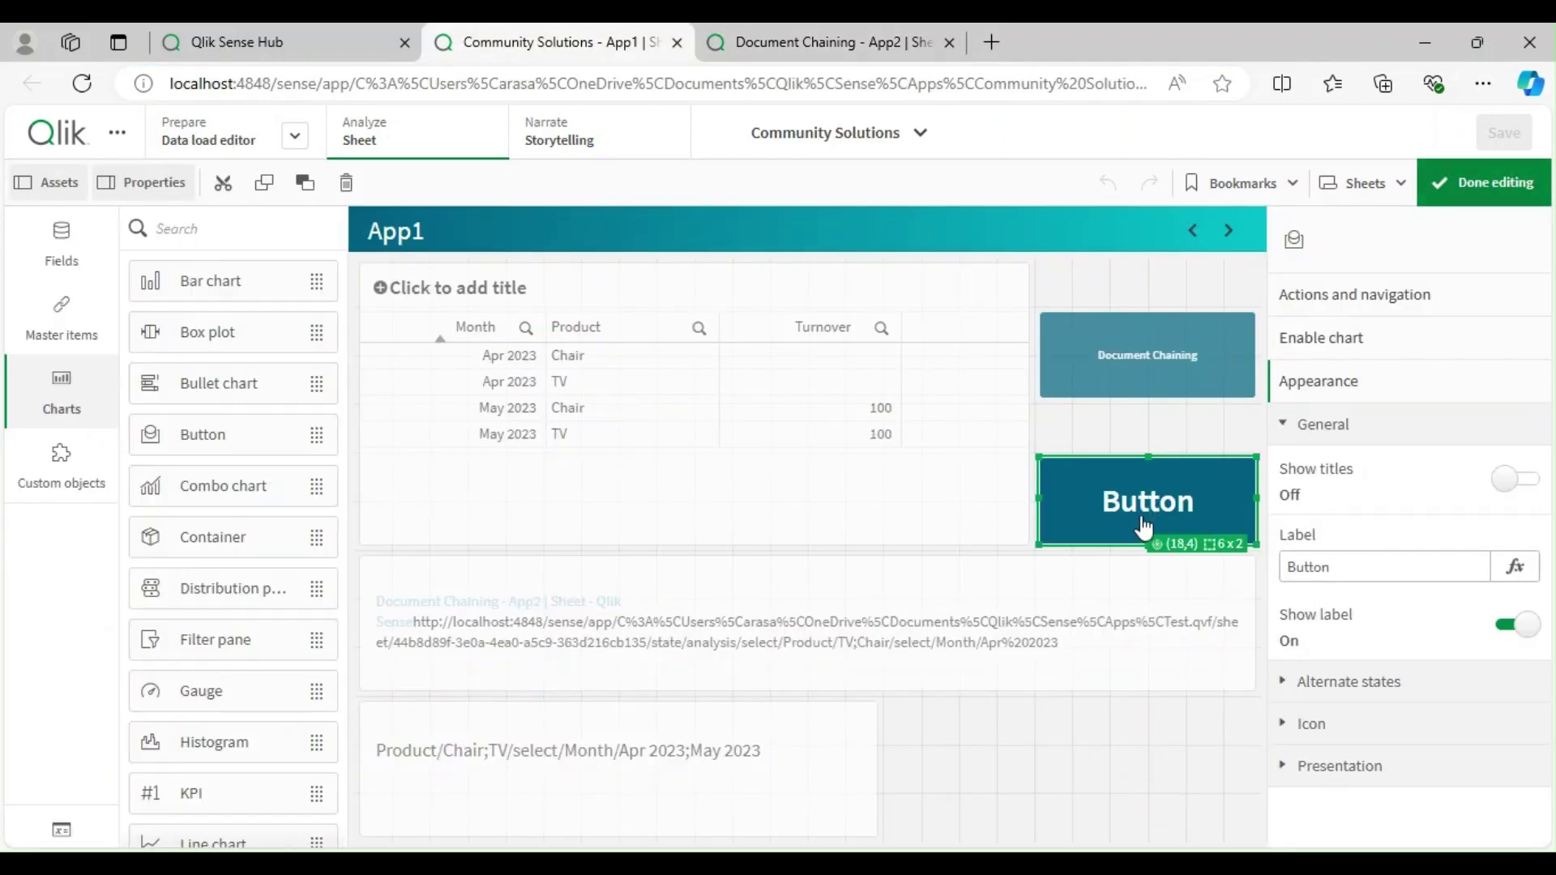
{"action": "left_click", "coordinate": [1368, 299]}
{"action": "left_click", "coordinate": [1514, 450]}
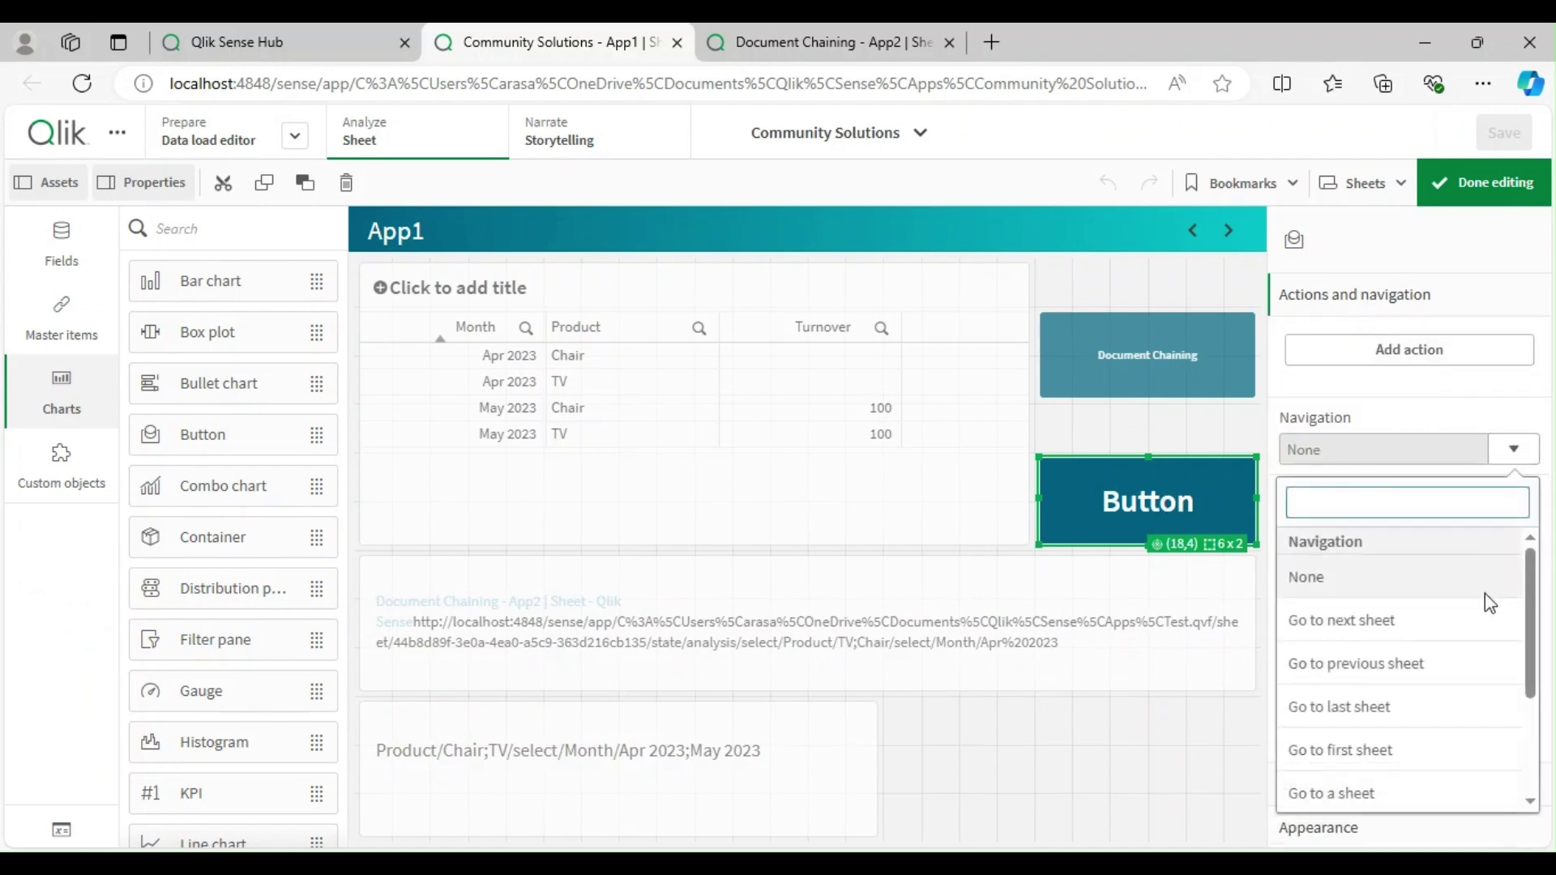
{"action": "scroll", "coordinate": [1383, 608], "scroll_direction": "down", "scroll_amount": 2}
{"action": "left_click", "coordinate": [1379, 754]}
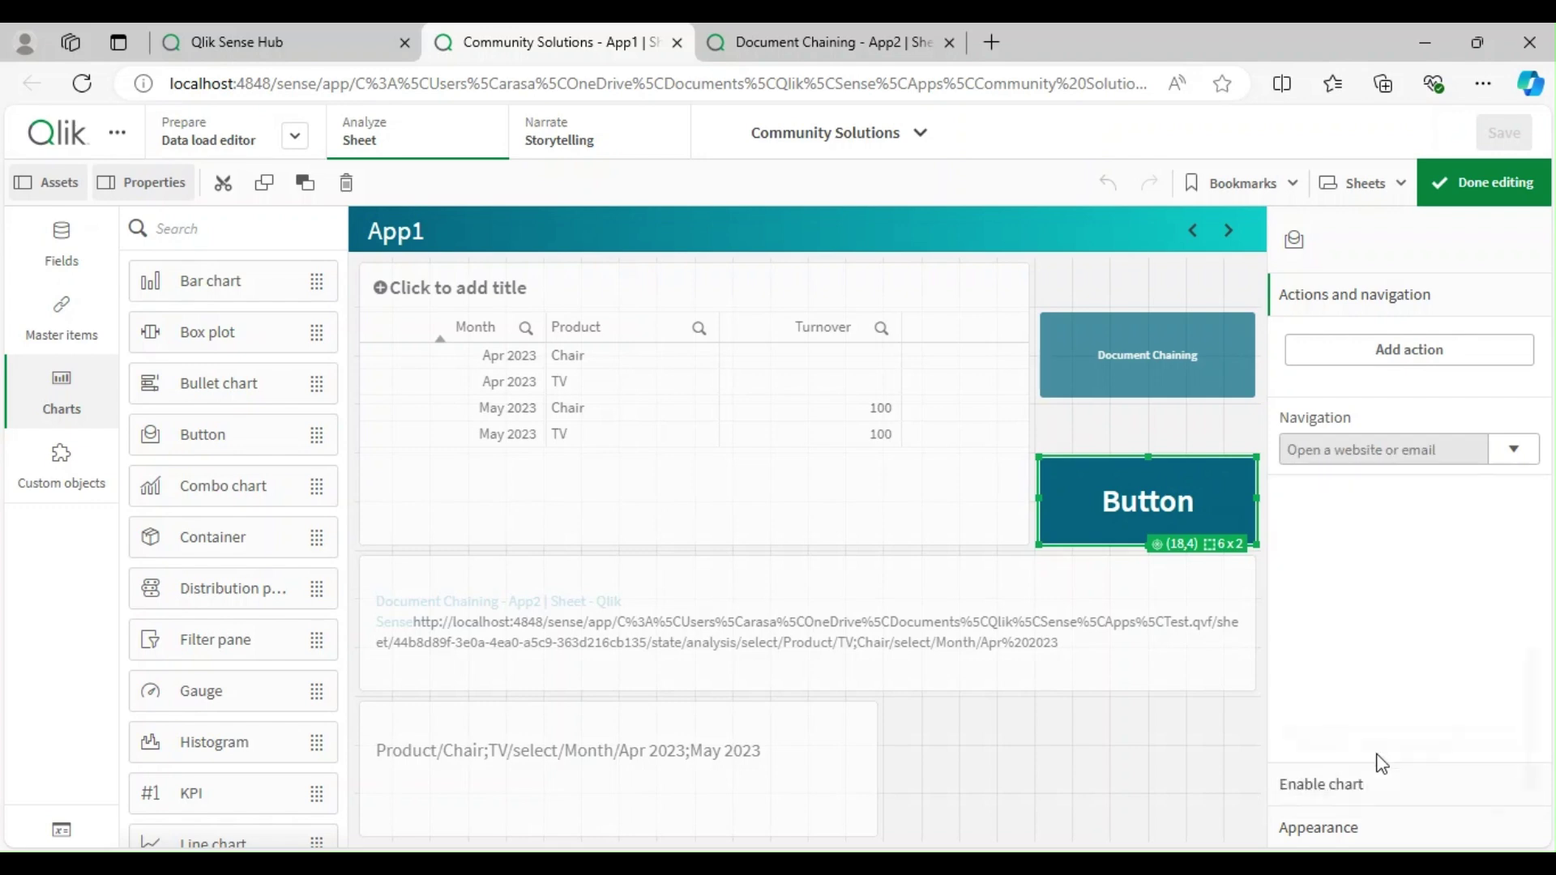
- Set the button's website URL to an expression starting with = that holds the copied App2 address in single quotes
{"action": "left_click", "coordinate": [1515, 525]}
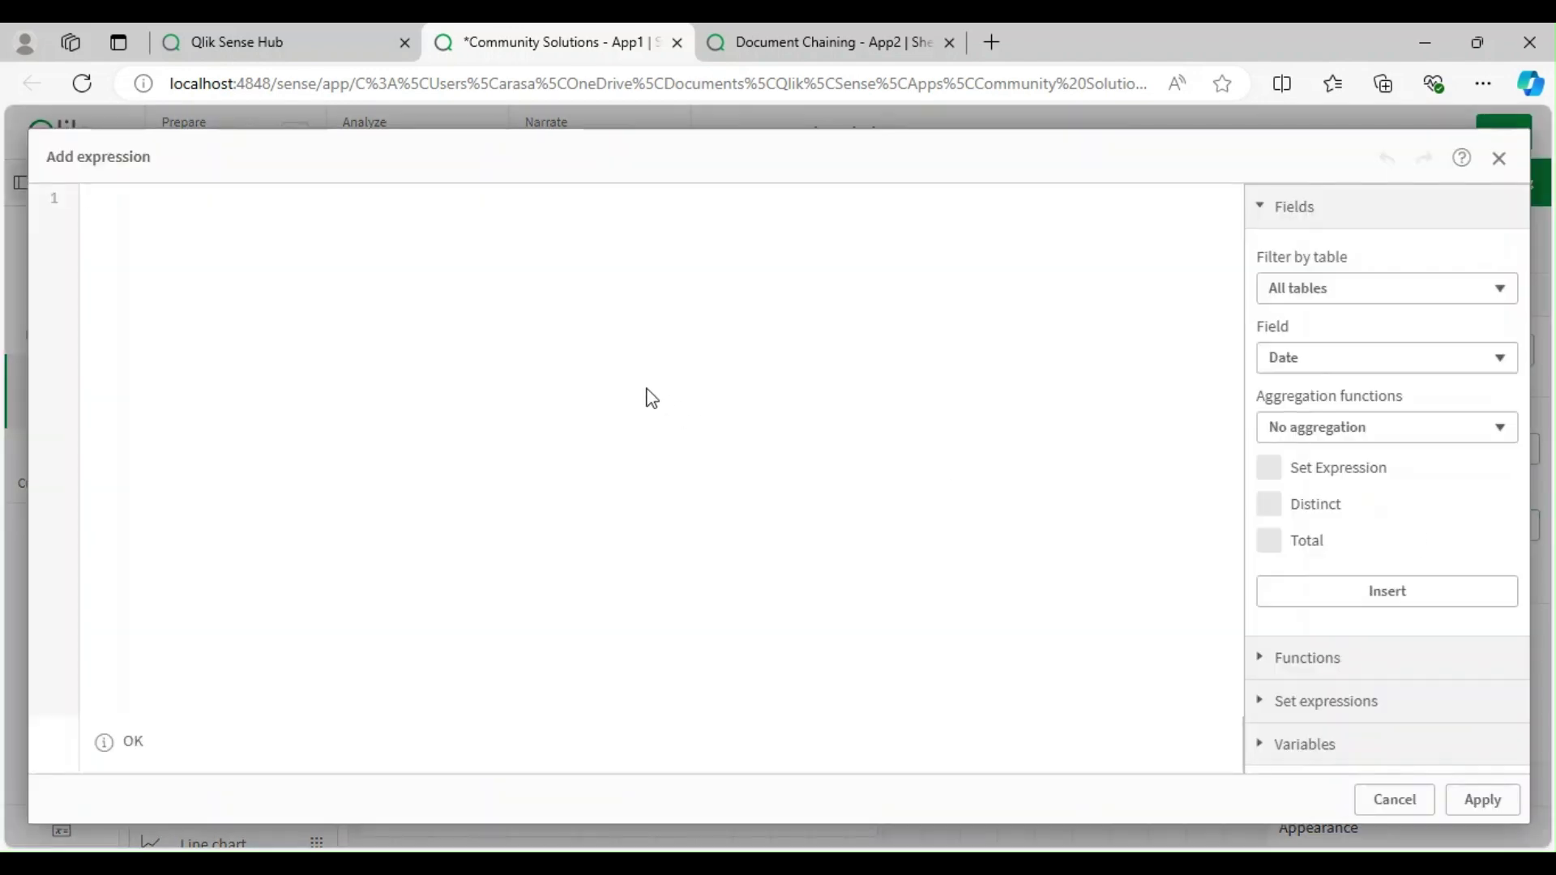
{"action": "type", "text": "='"}
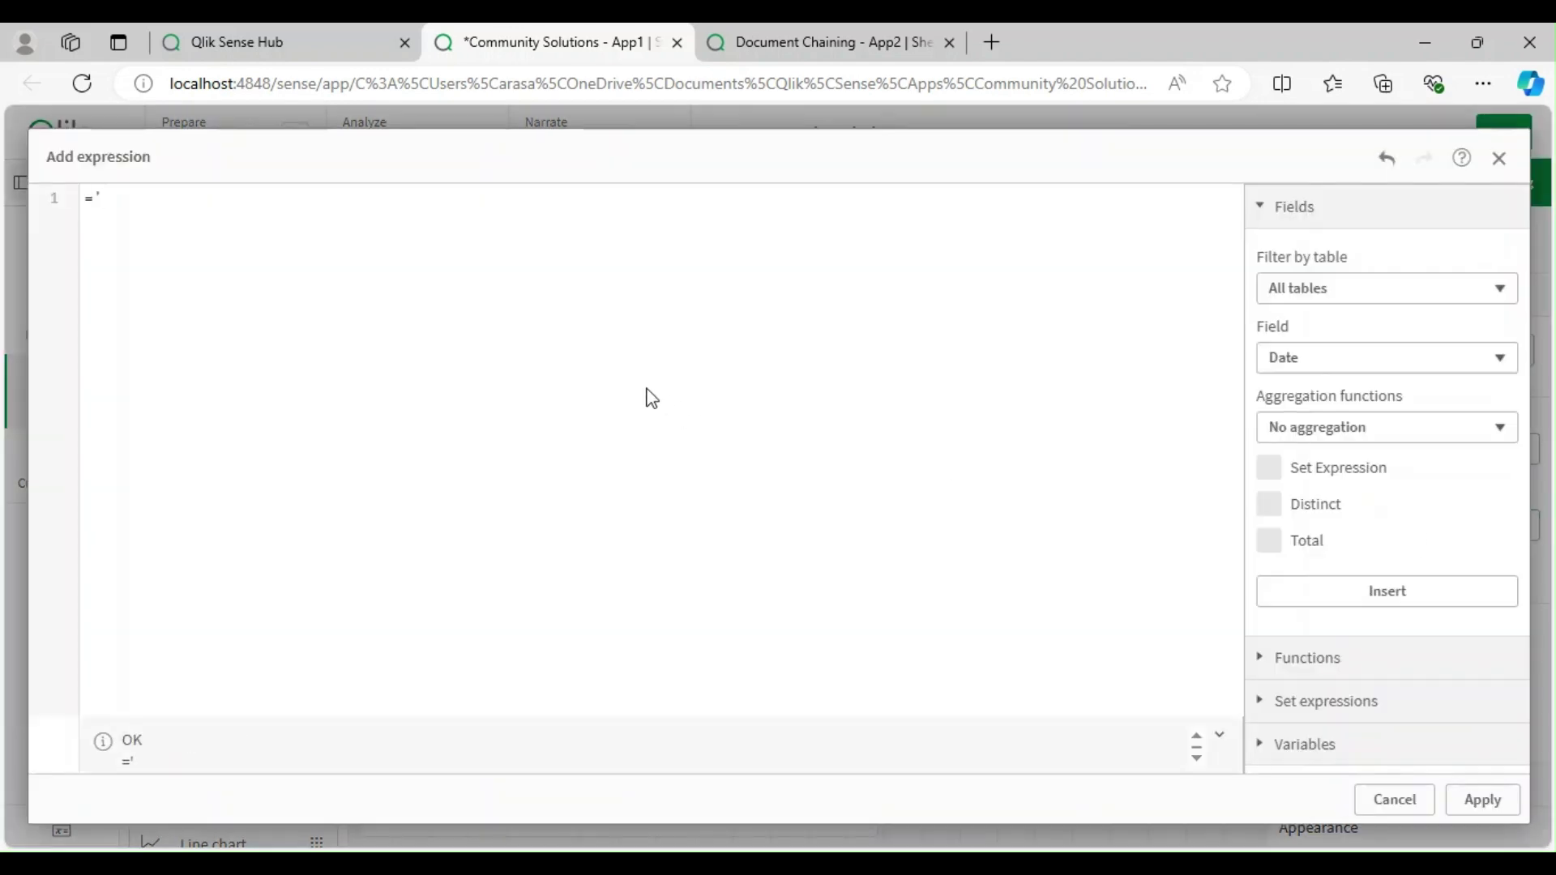
{"action": "key", "text": "ctrl+v"}
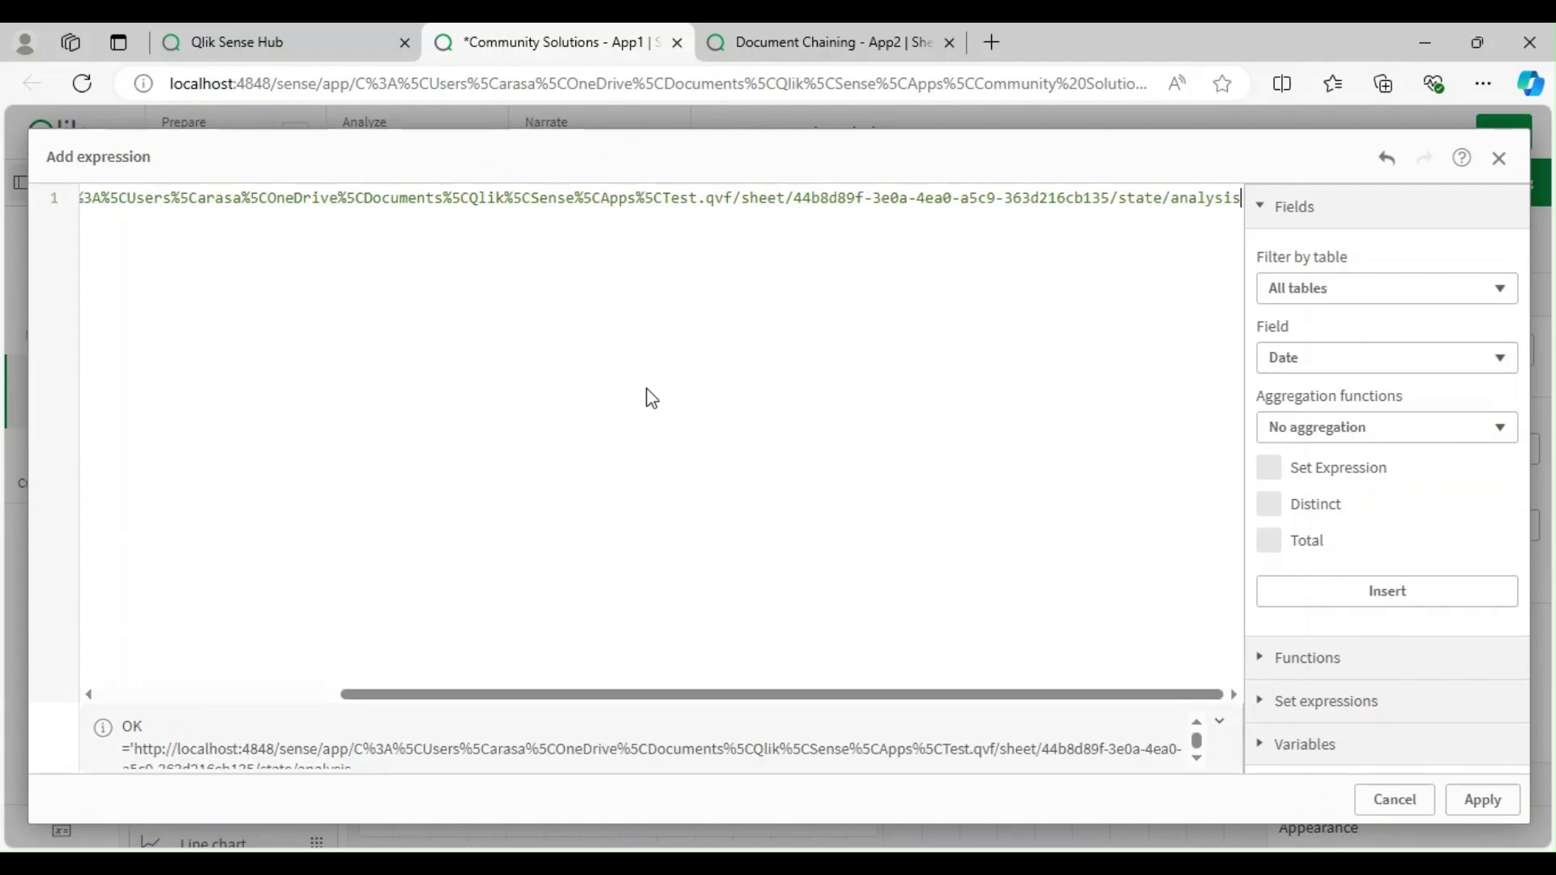
{"action": "type", "text": "'"}
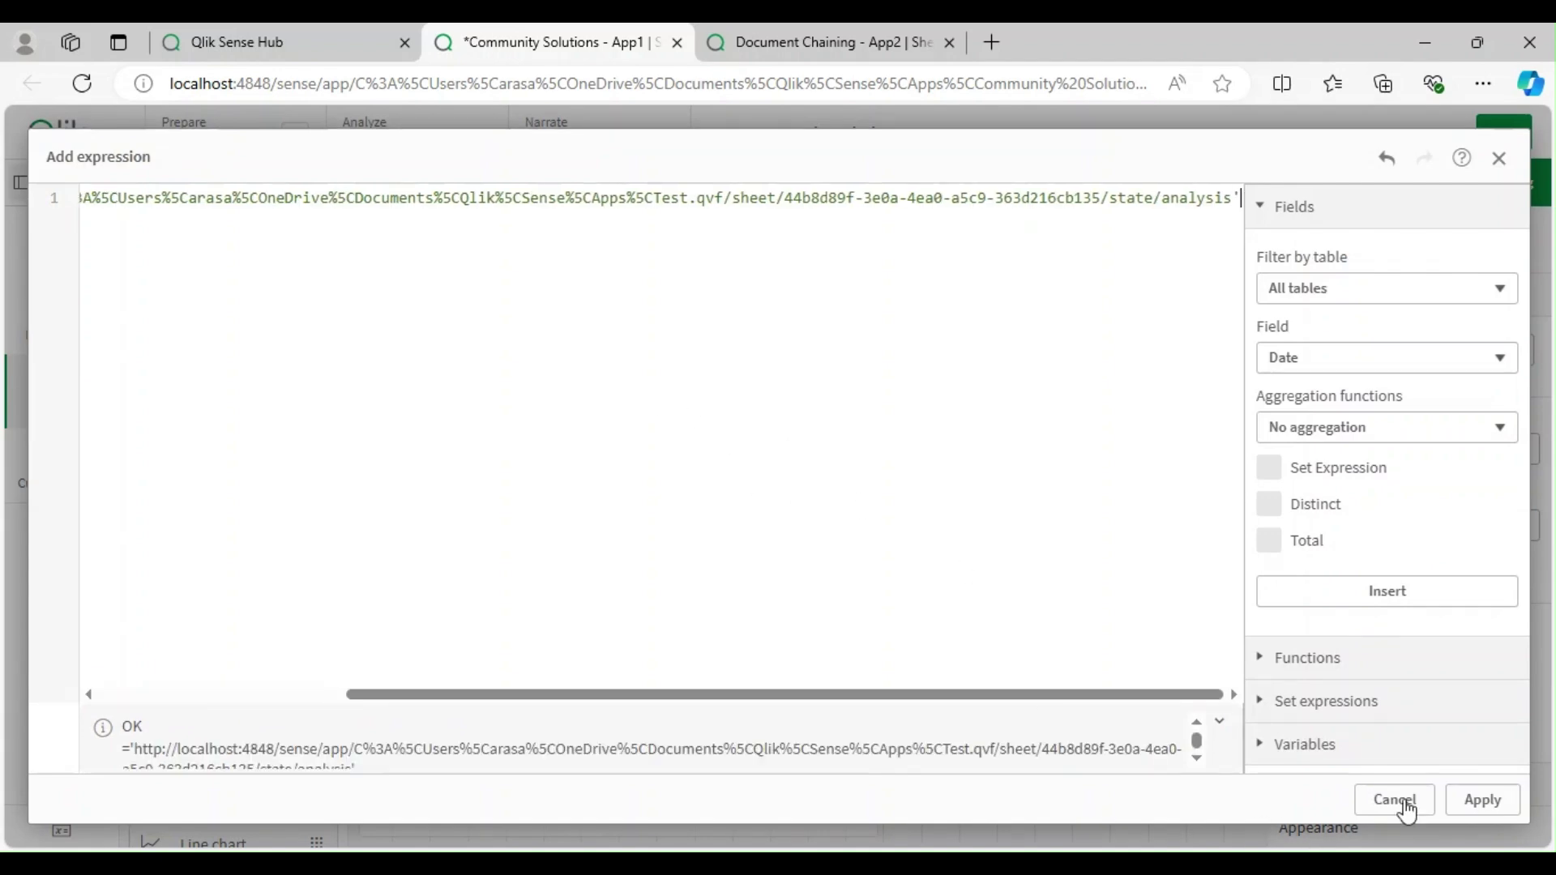
{"action": "left_click", "coordinate": [1483, 800]}
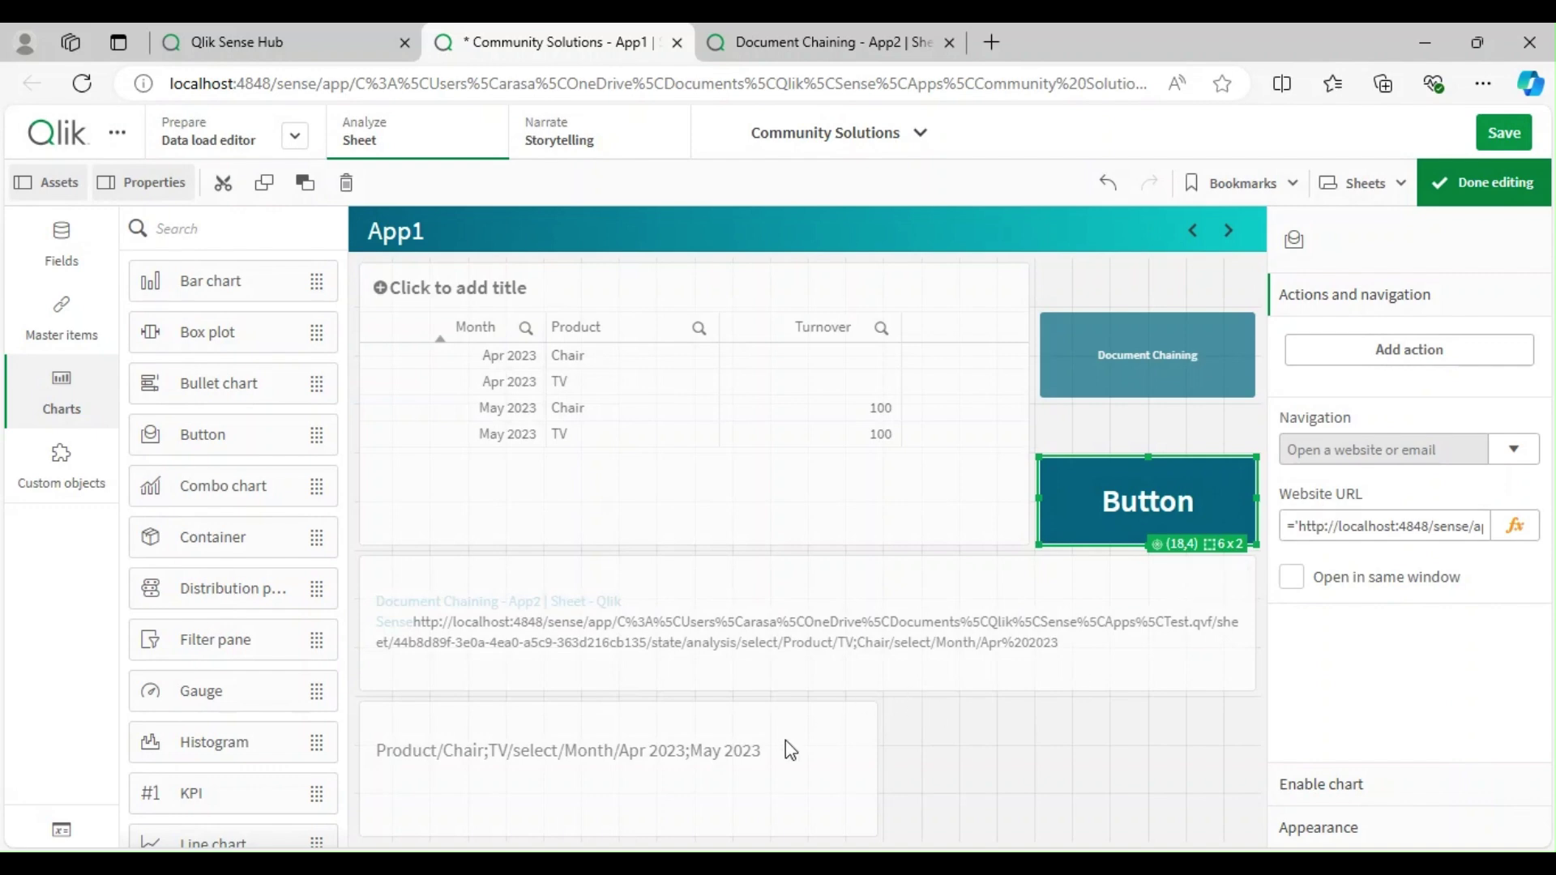
{"action": "left_click", "coordinate": [658, 798]}
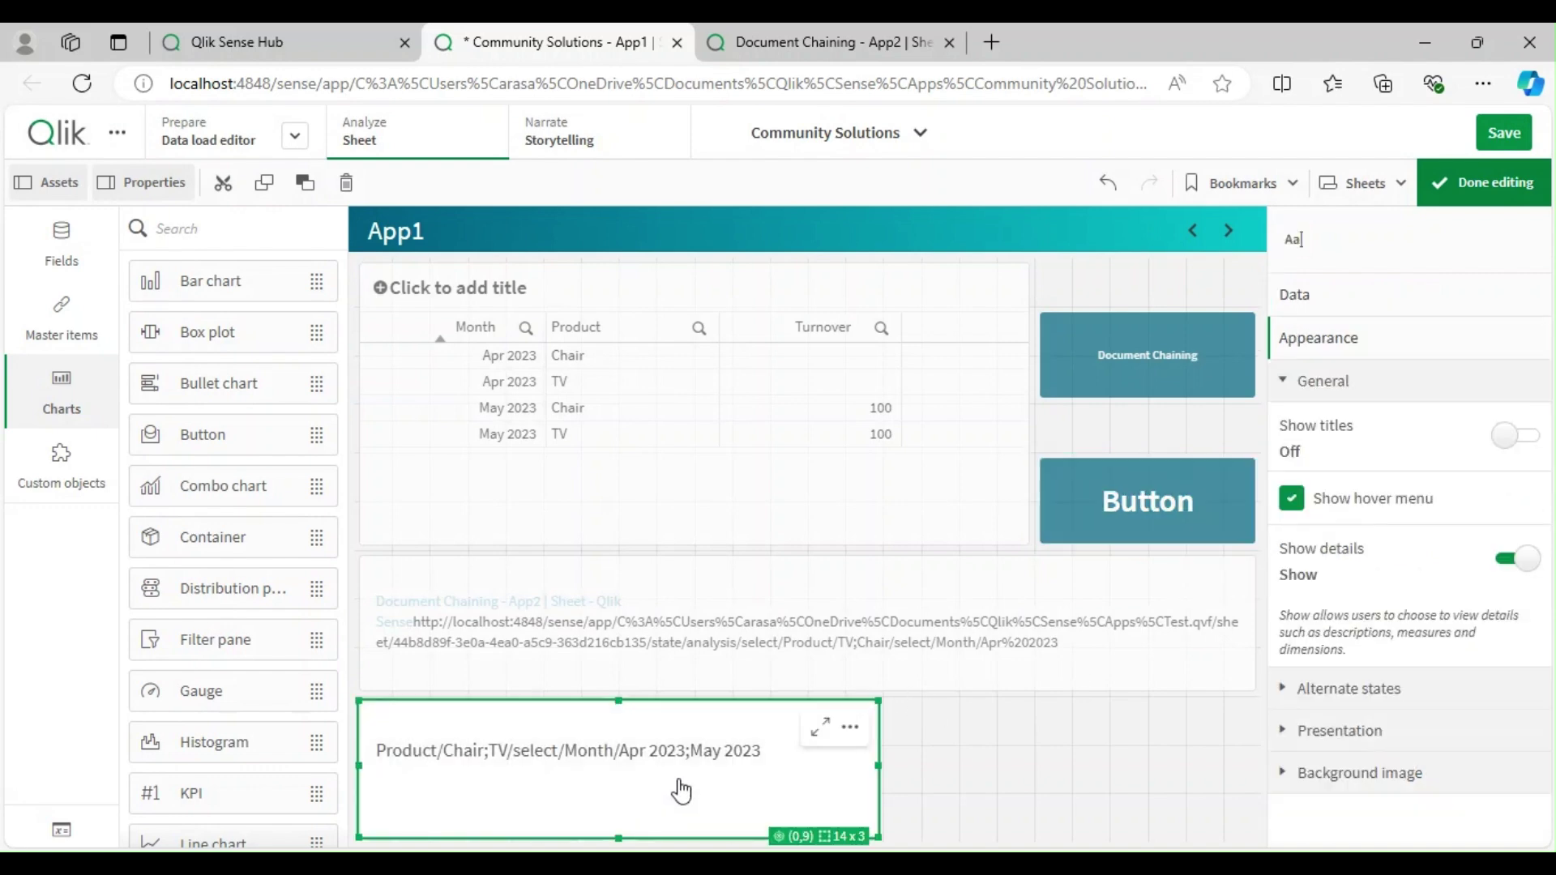
{"action": "left_click", "coordinate": [1366, 301]}
{"action": "left_click", "coordinate": [1487, 465]}
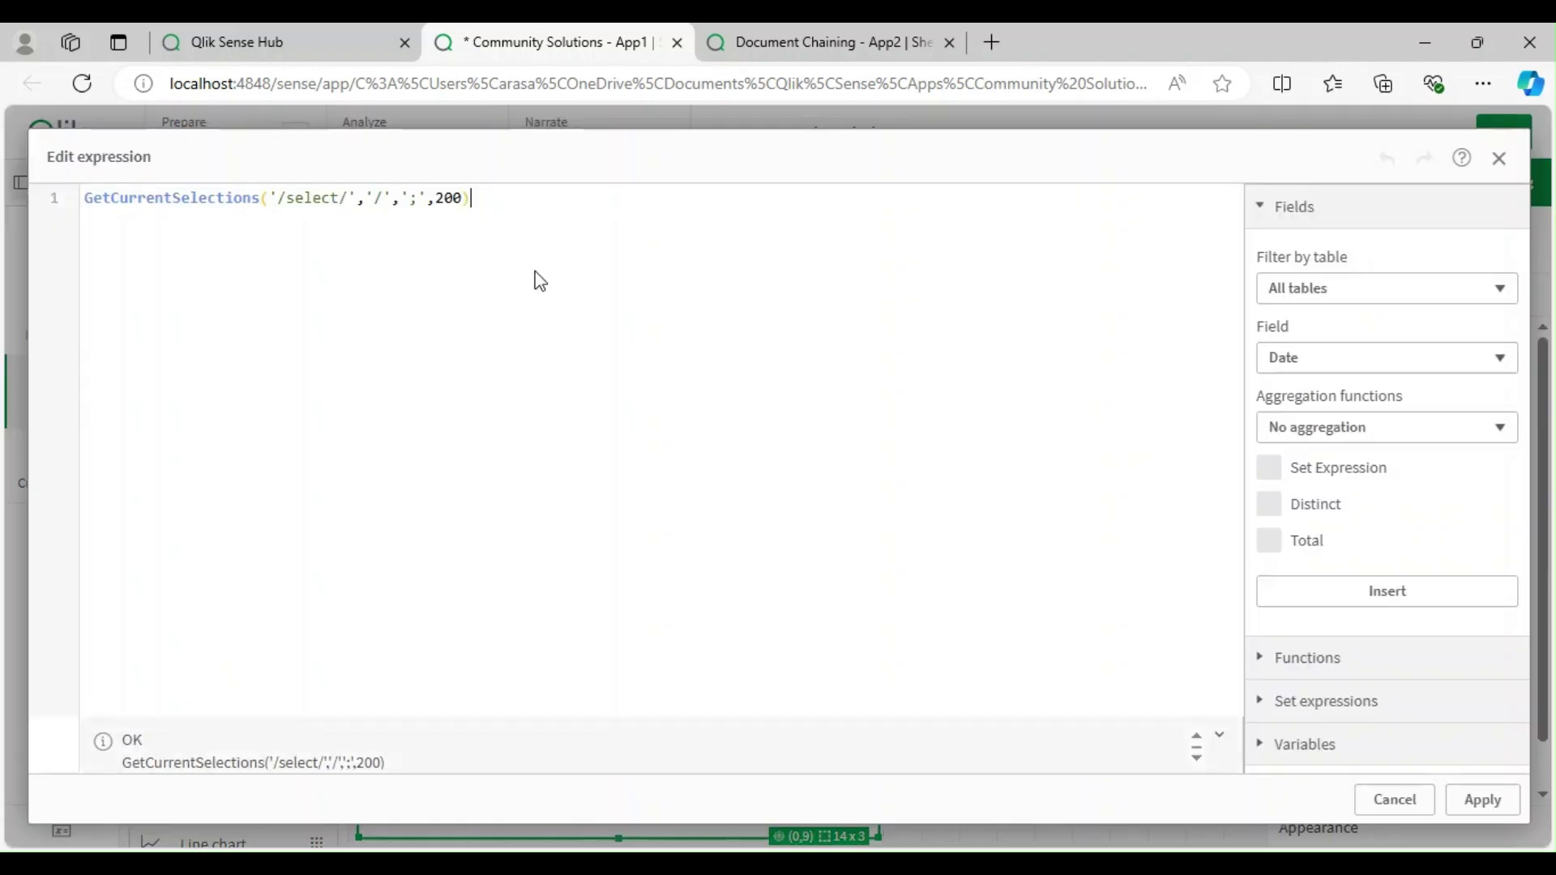
{"action": "left_click_drag", "start_coordinate": [474, 198], "coordinate": [4, 194]}
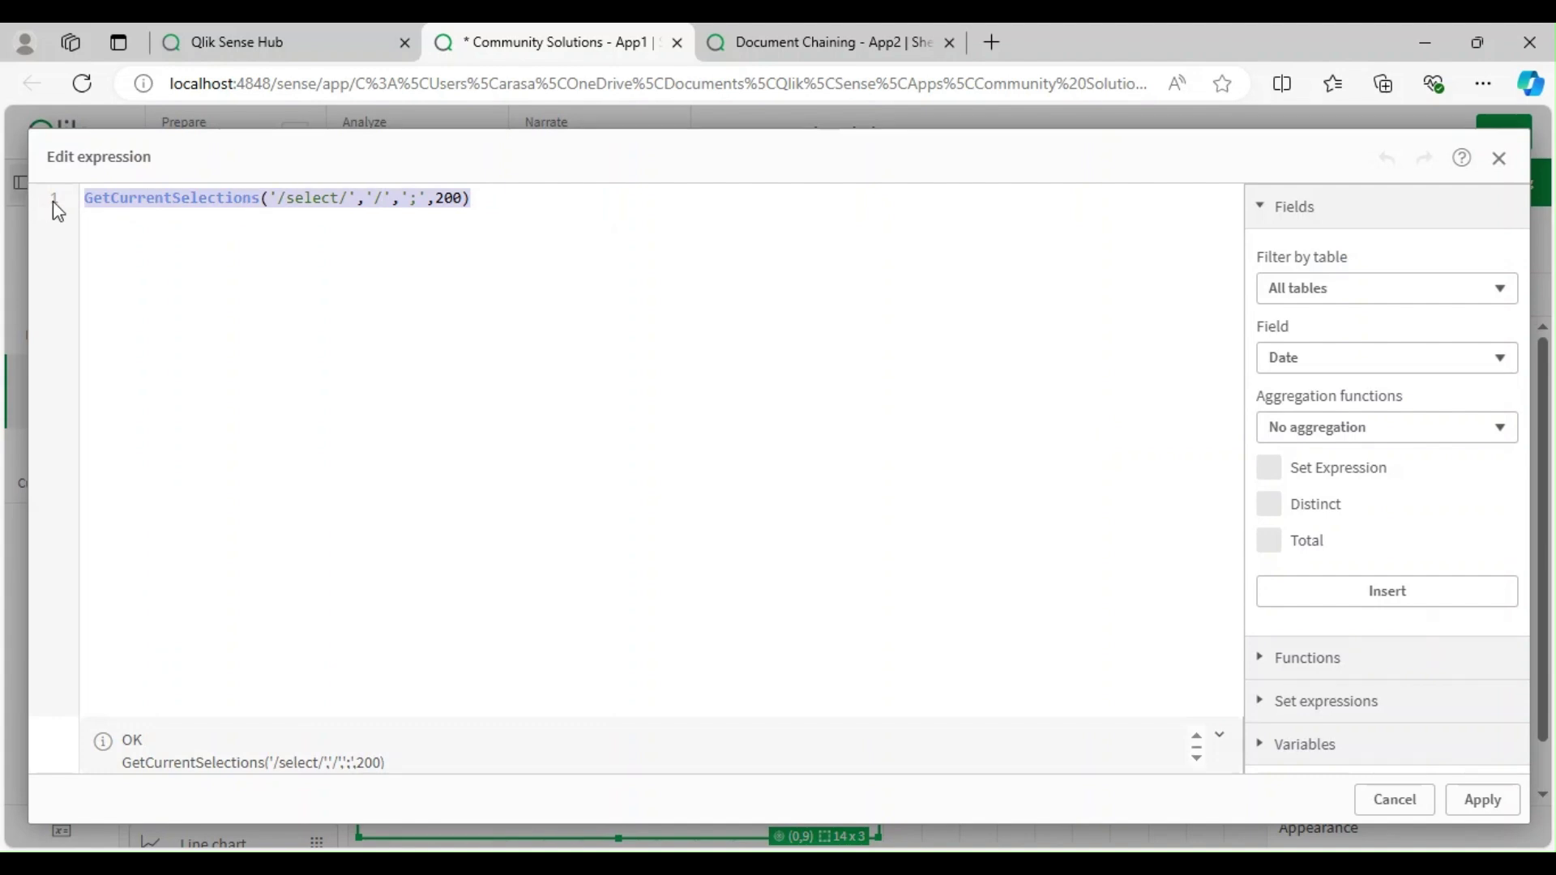
{"action": "left_click", "coordinate": [1405, 809]}
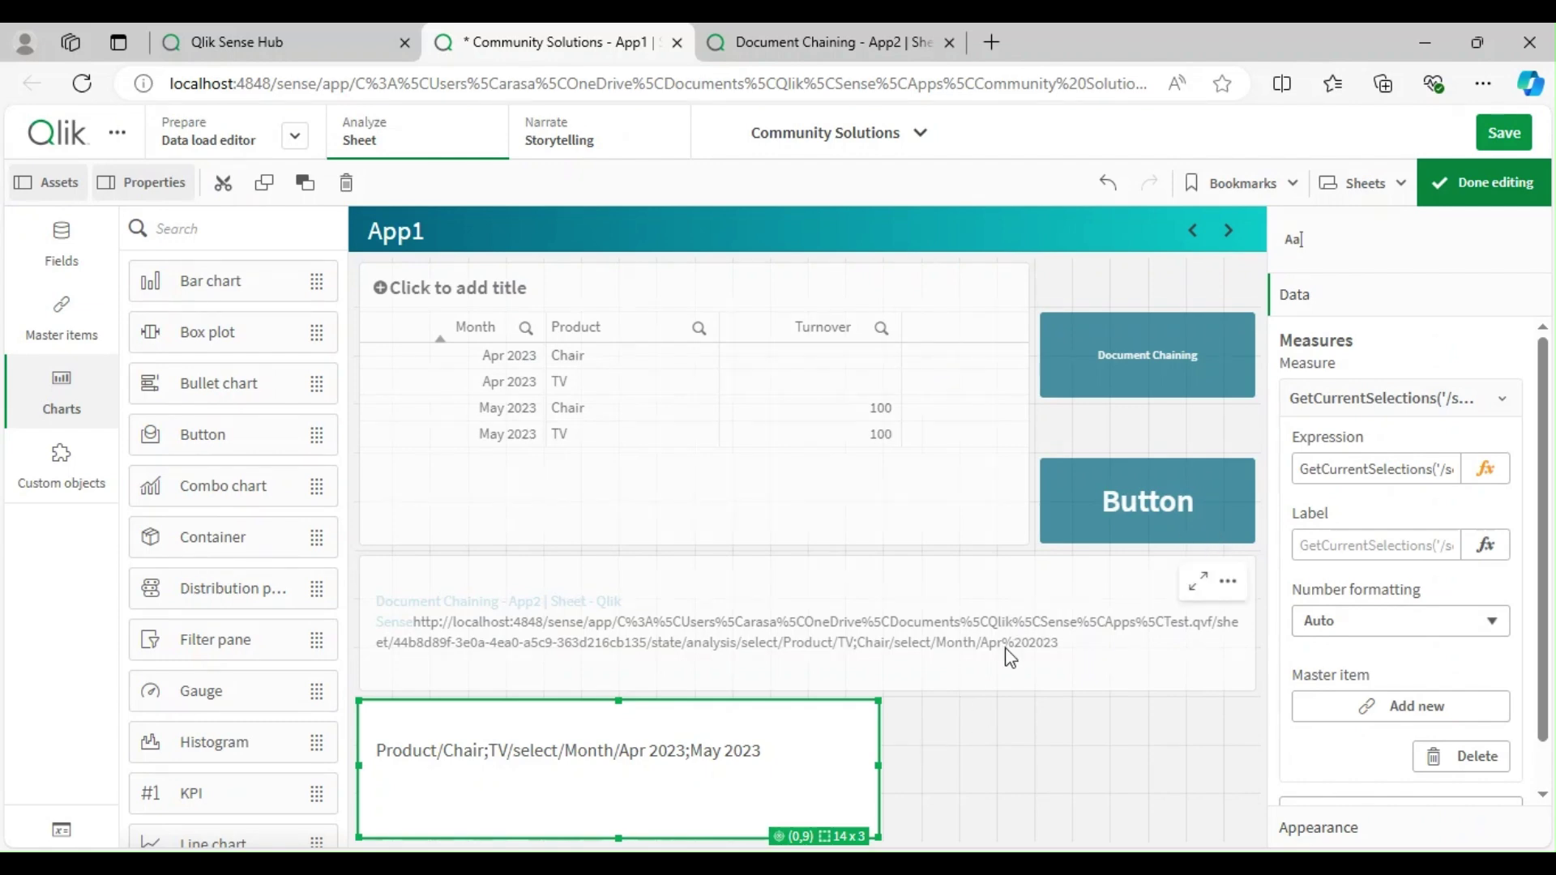
- Copy the entire website URL expression of the button below Document Chaining
{"action": "left_click", "coordinate": [1200, 531]}
{"action": "left_click", "coordinate": [1386, 308]}
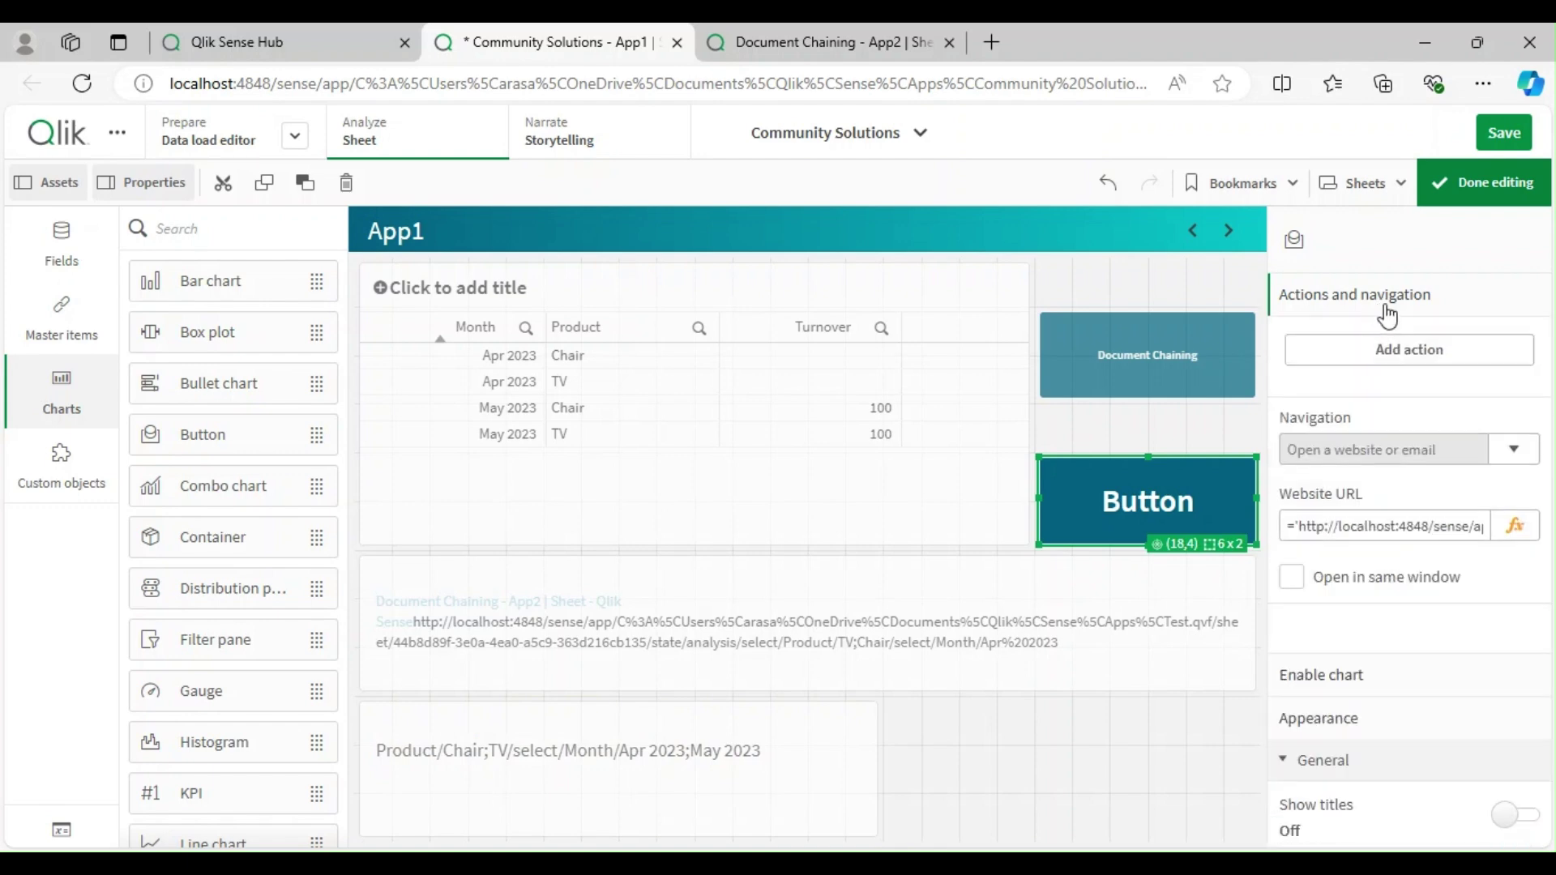
{"action": "left_click", "coordinate": [1409, 526]}
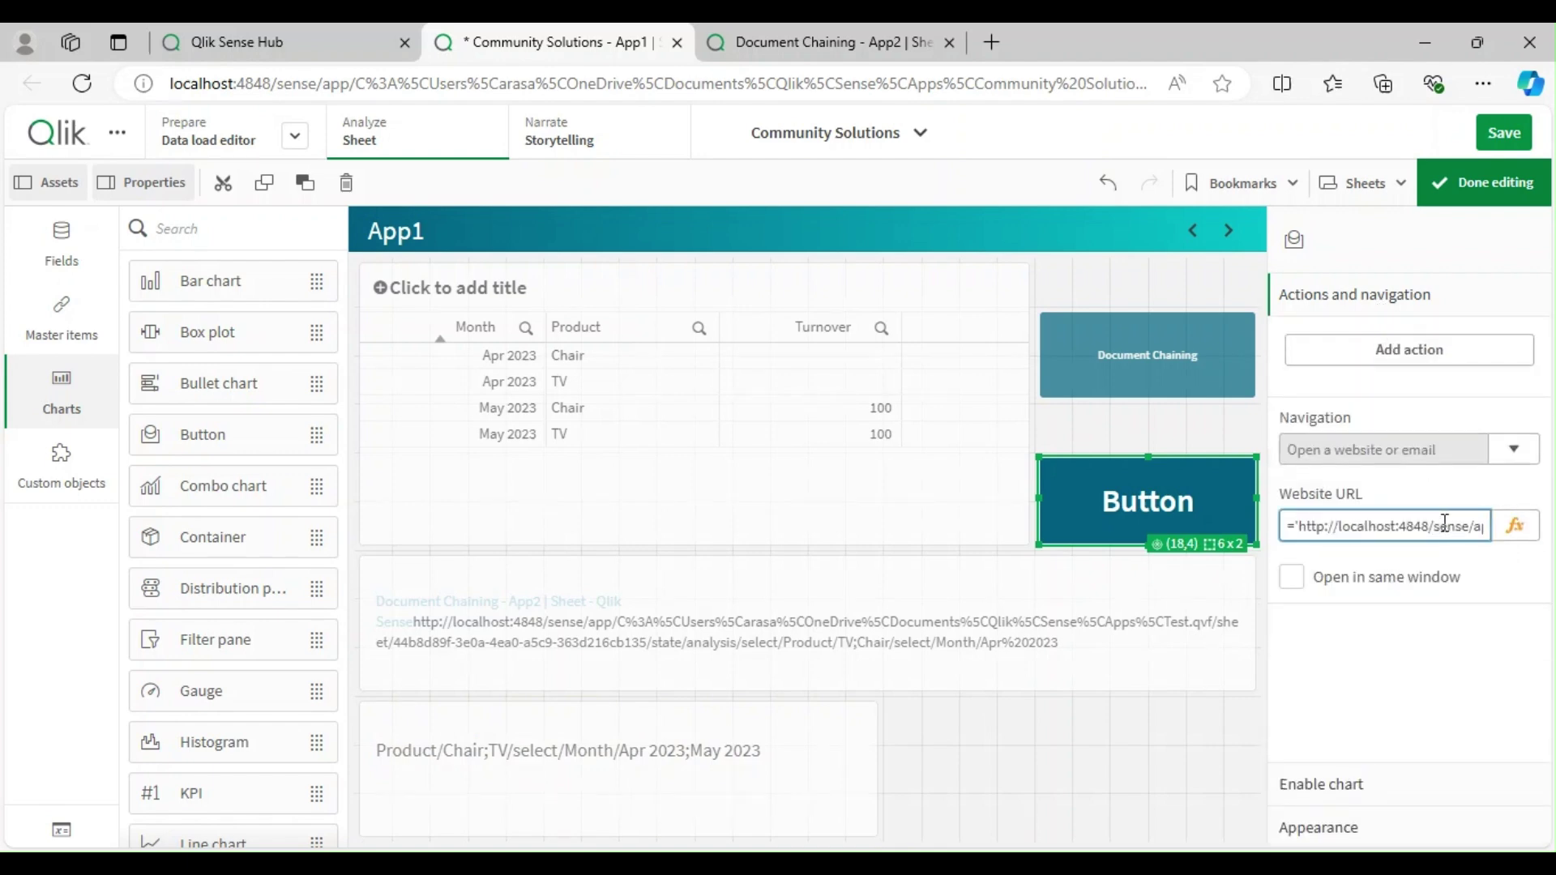
{"action": "key", "text": "ctrl+a"}
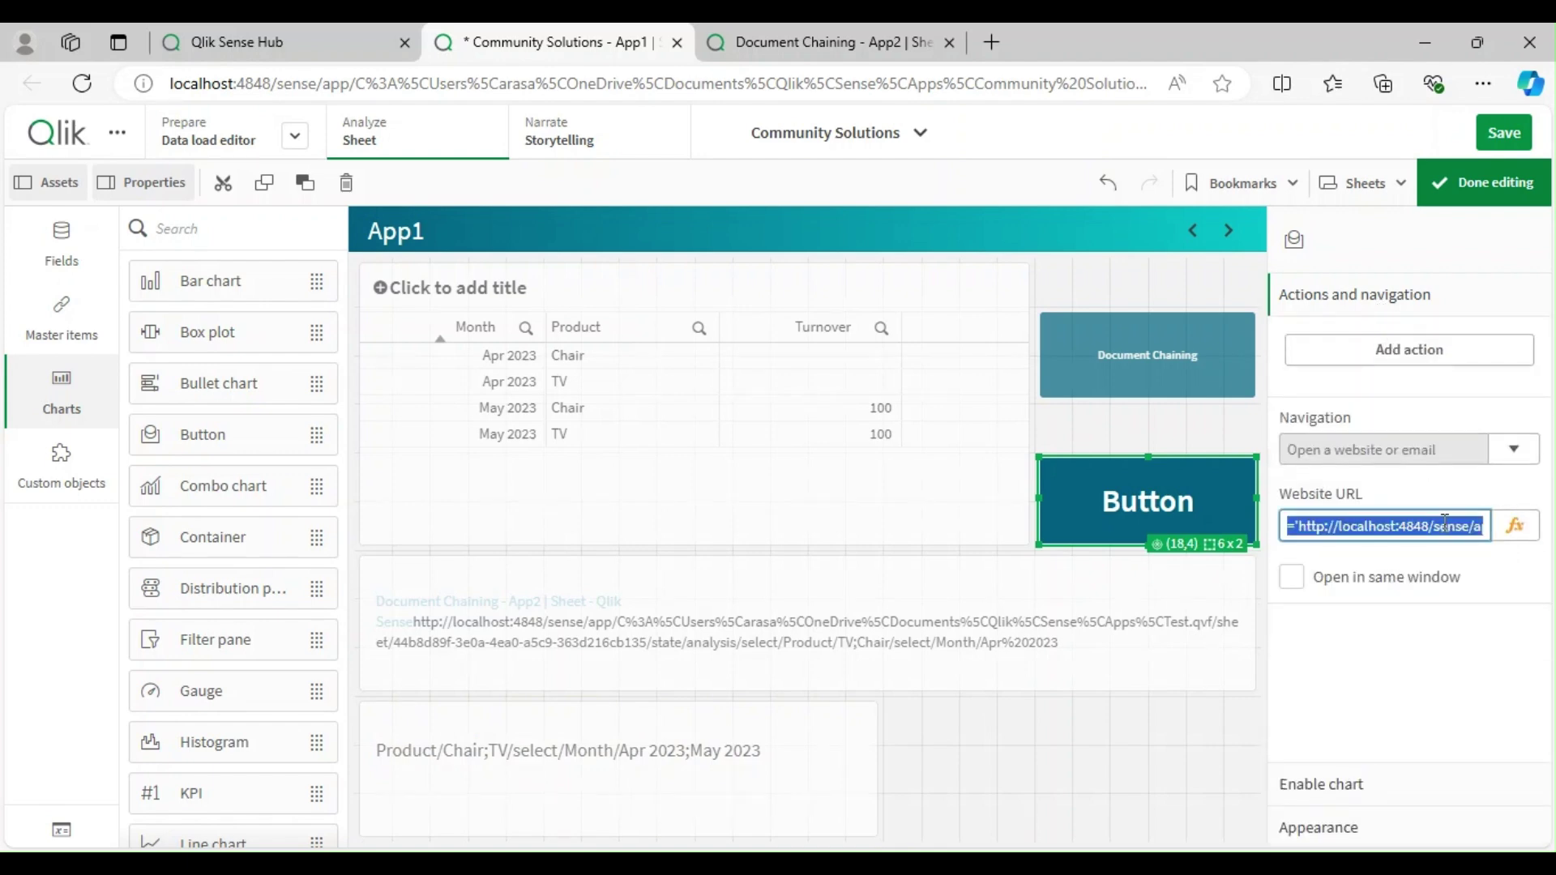
- Insert the copied URL expression before GetCurrentSelections in the lower text object's expression, moving the function to its own line
{"action": "left_click", "coordinate": [596, 781]}
{"action": "left_click", "coordinate": [1356, 304]}
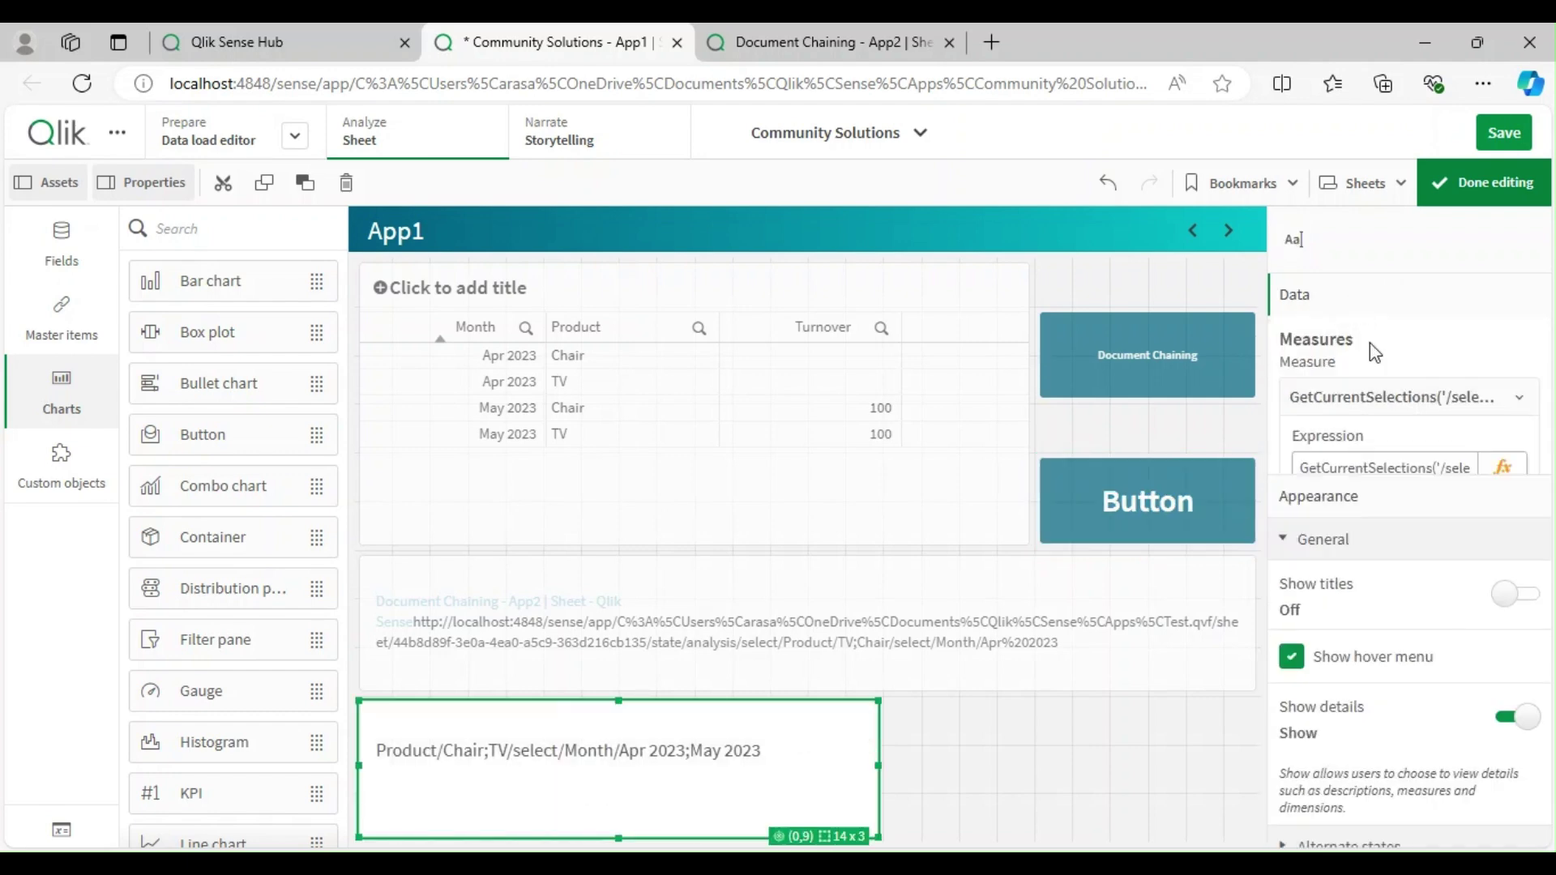
{"action": "left_click", "coordinate": [1500, 465]}
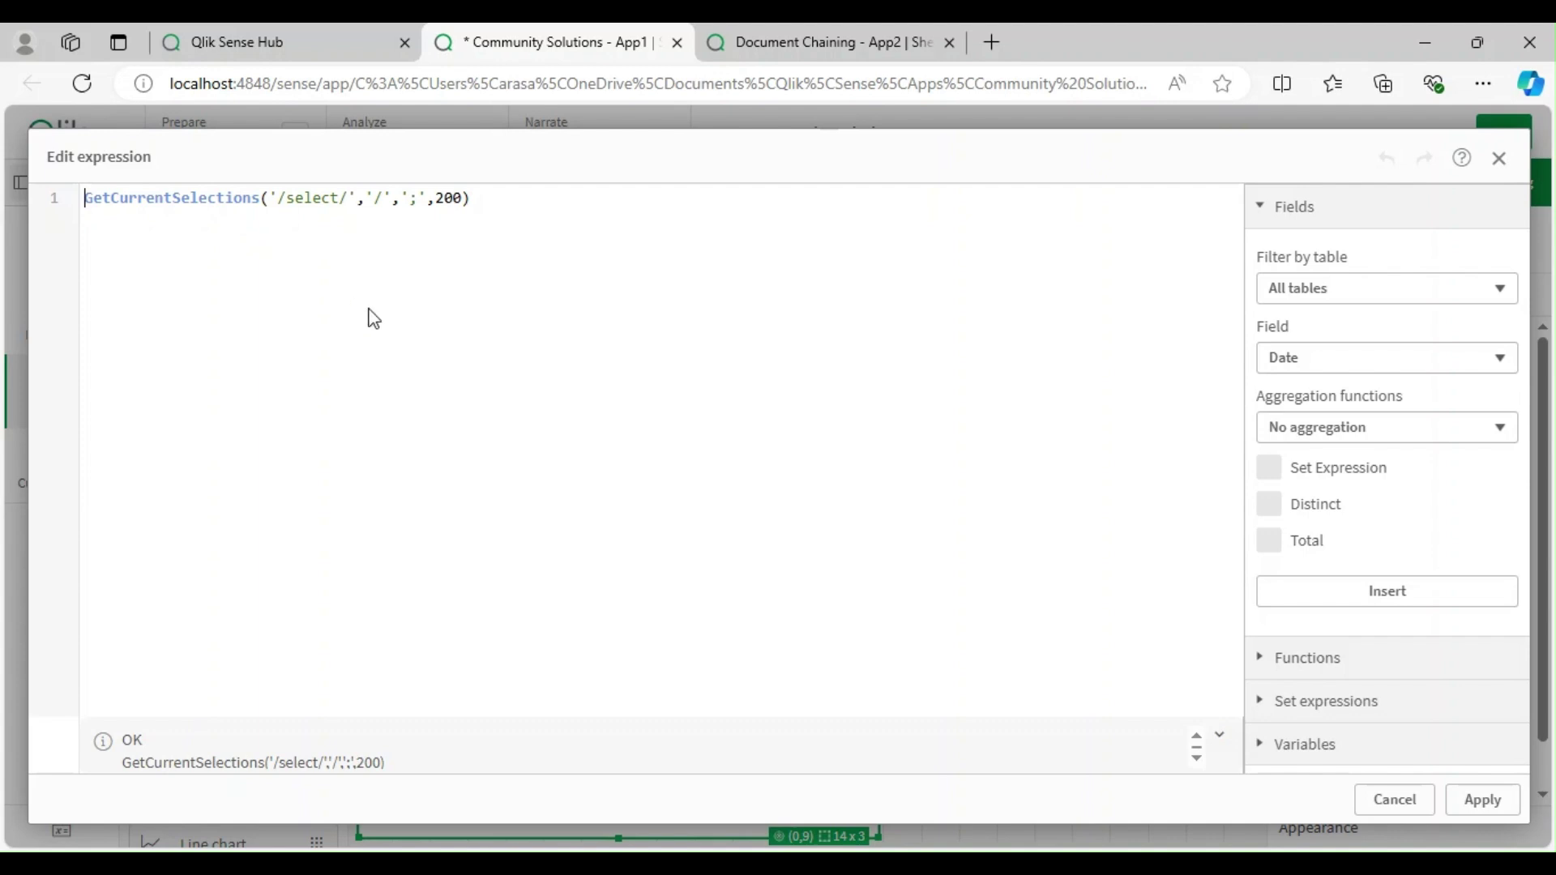
{"action": "type", "text": "'http://localhost:4848/sense/app/C%3A%5CUsers%5Carasa%5COneDrive%5CDocuments%5CQlik%5CSense%5CApps%5CTest.qvf/sheet/44b8d89f-3e0a-4ea0-a5c9-363d216cb135/state/analysis'"}
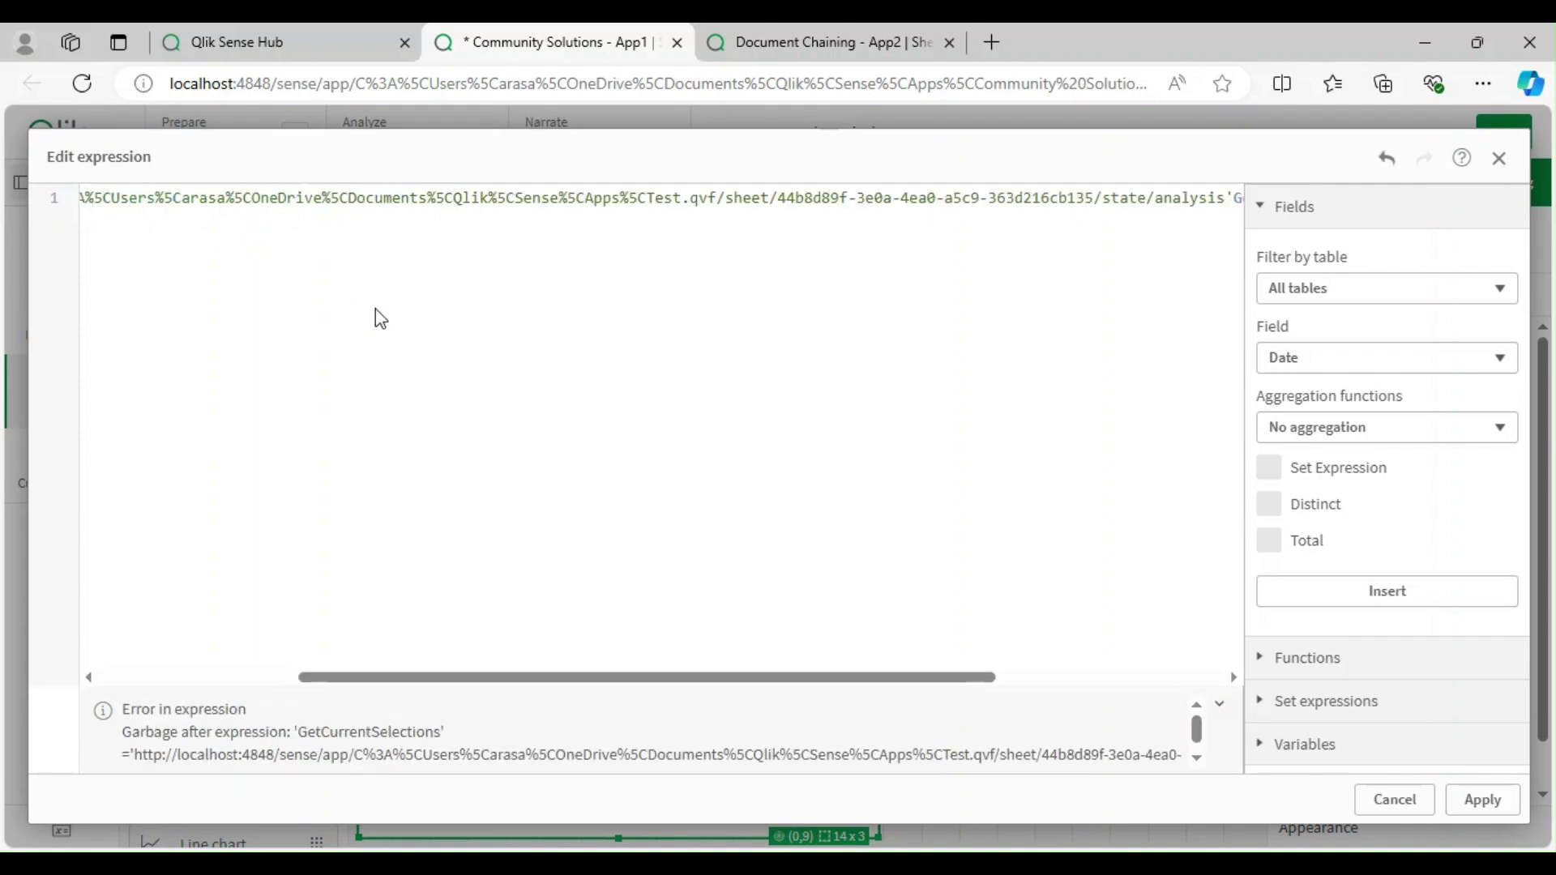
{"action": "key", "text": "Home"}
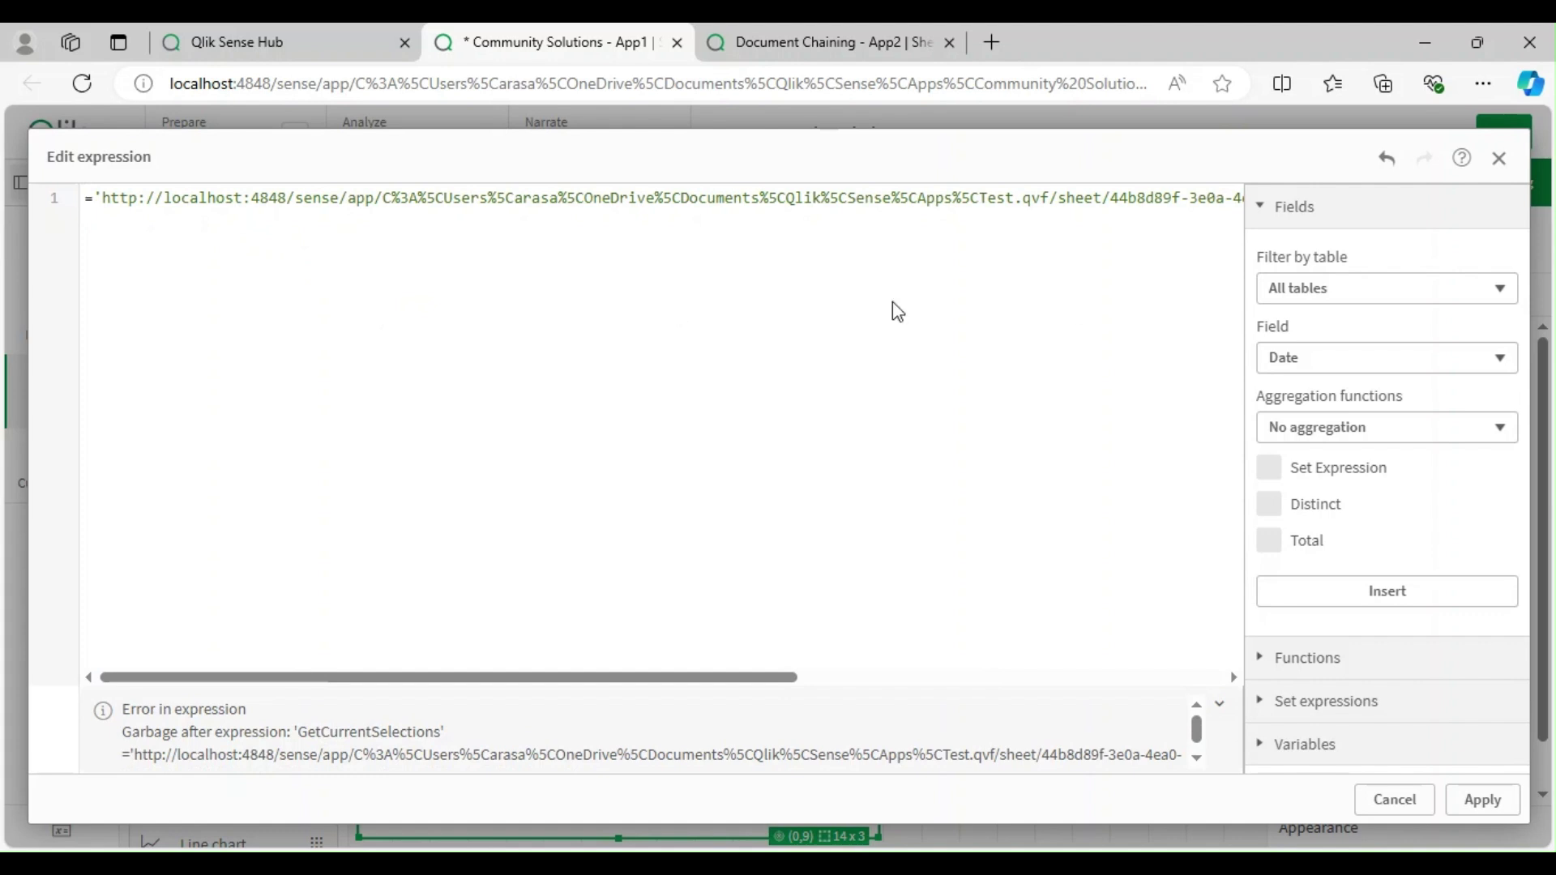
{"action": "left_click_drag", "start_coordinate": [711, 677], "coordinate": [1042, 677]}
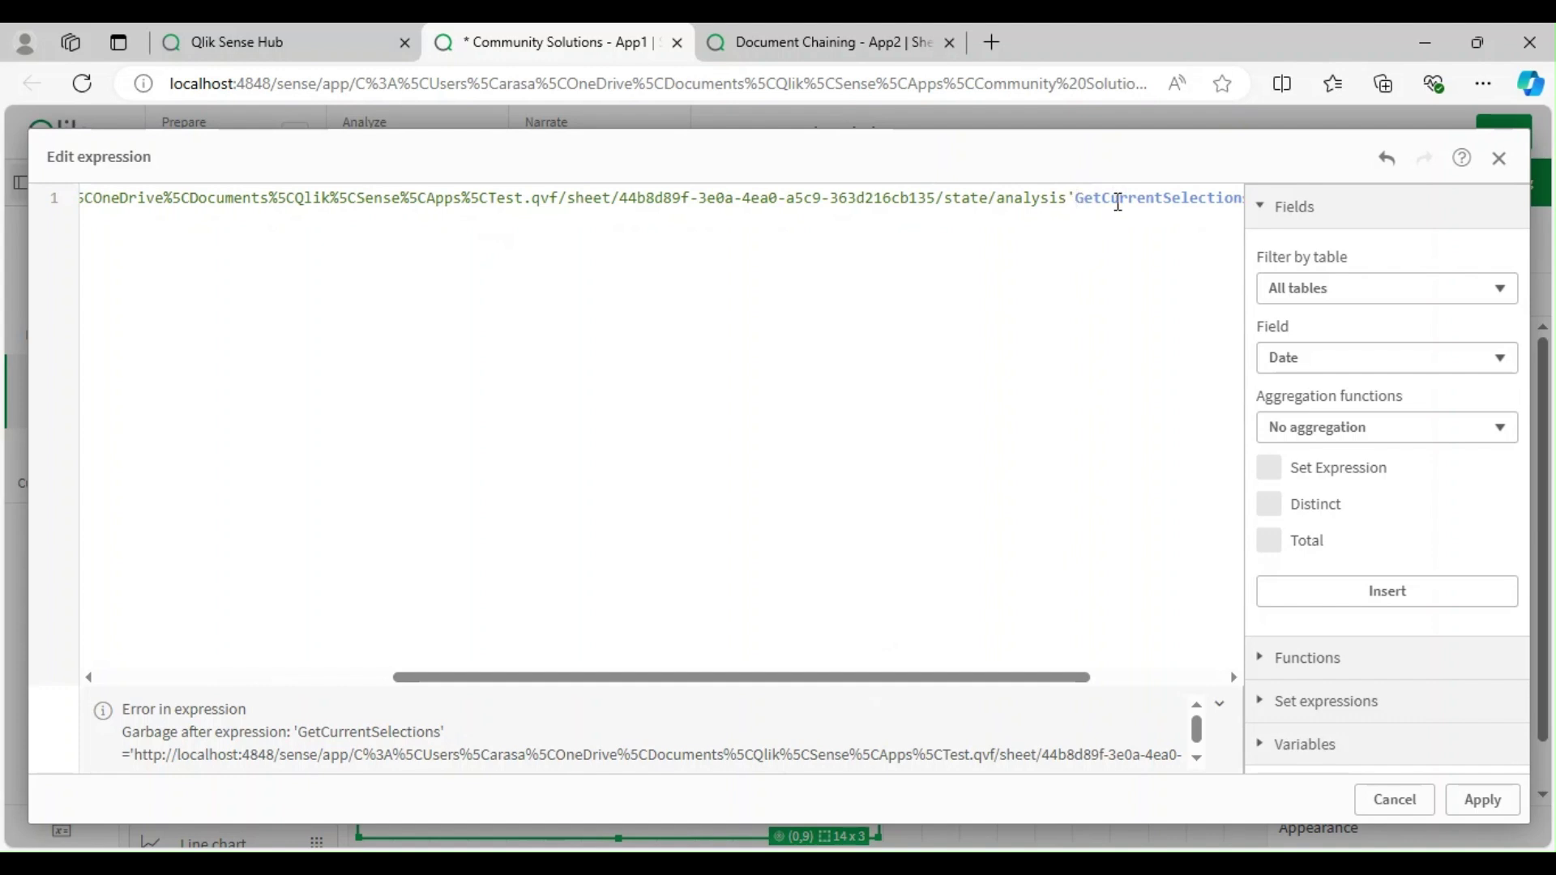
{"action": "key", "text": "Return"}
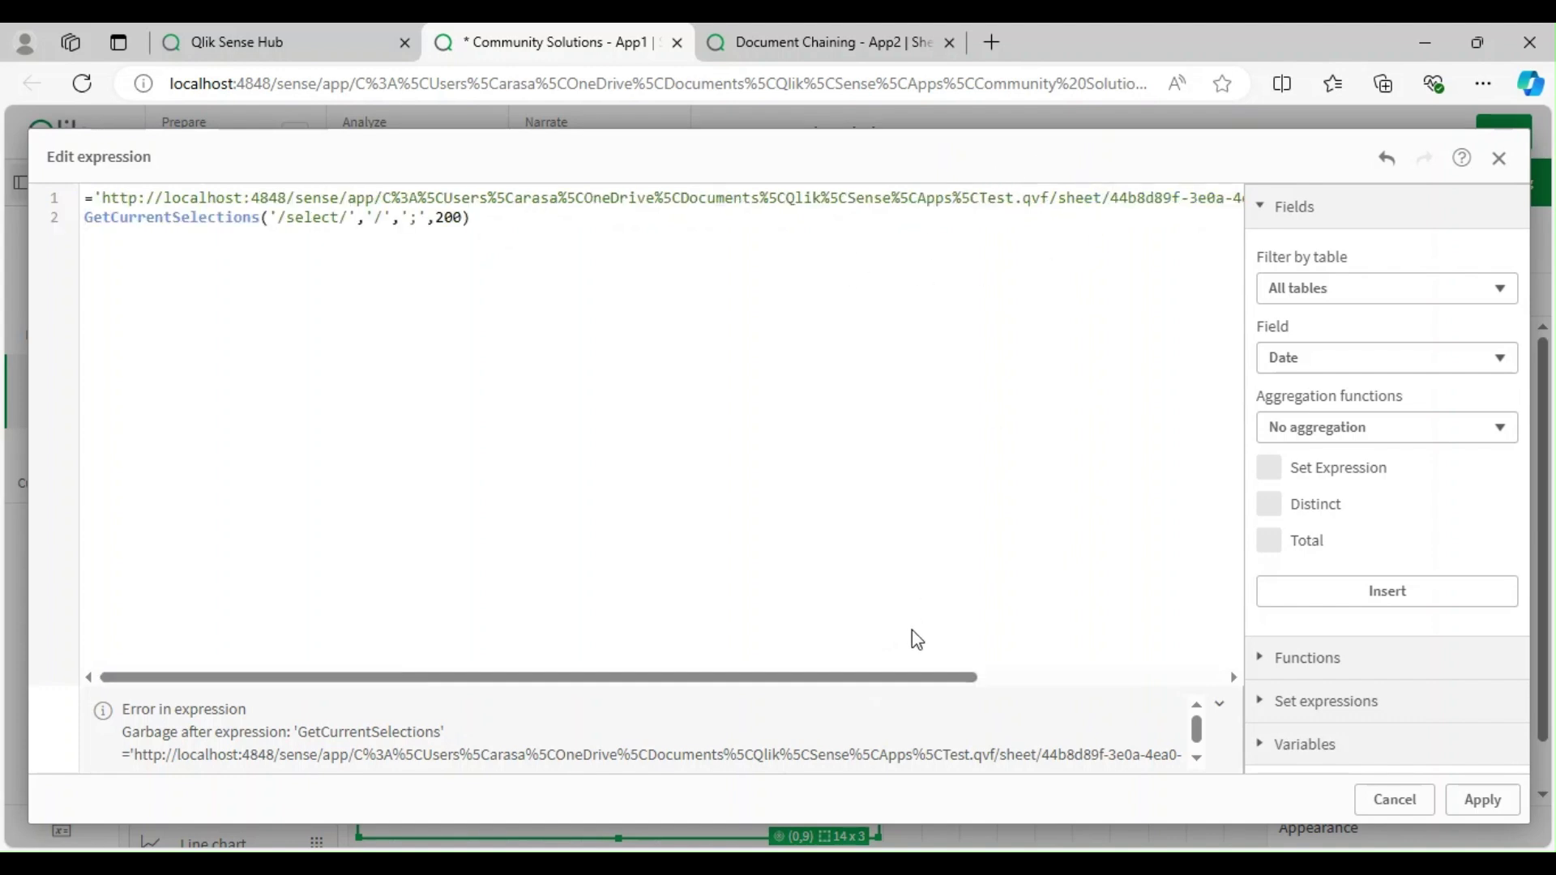
- Append /select inside the quoted App2 URL in the lower text object's expression and join it to GetCurrentSelections with &
{"action": "left_click_drag", "start_coordinate": [966, 678], "coordinate": [1233, 650]}
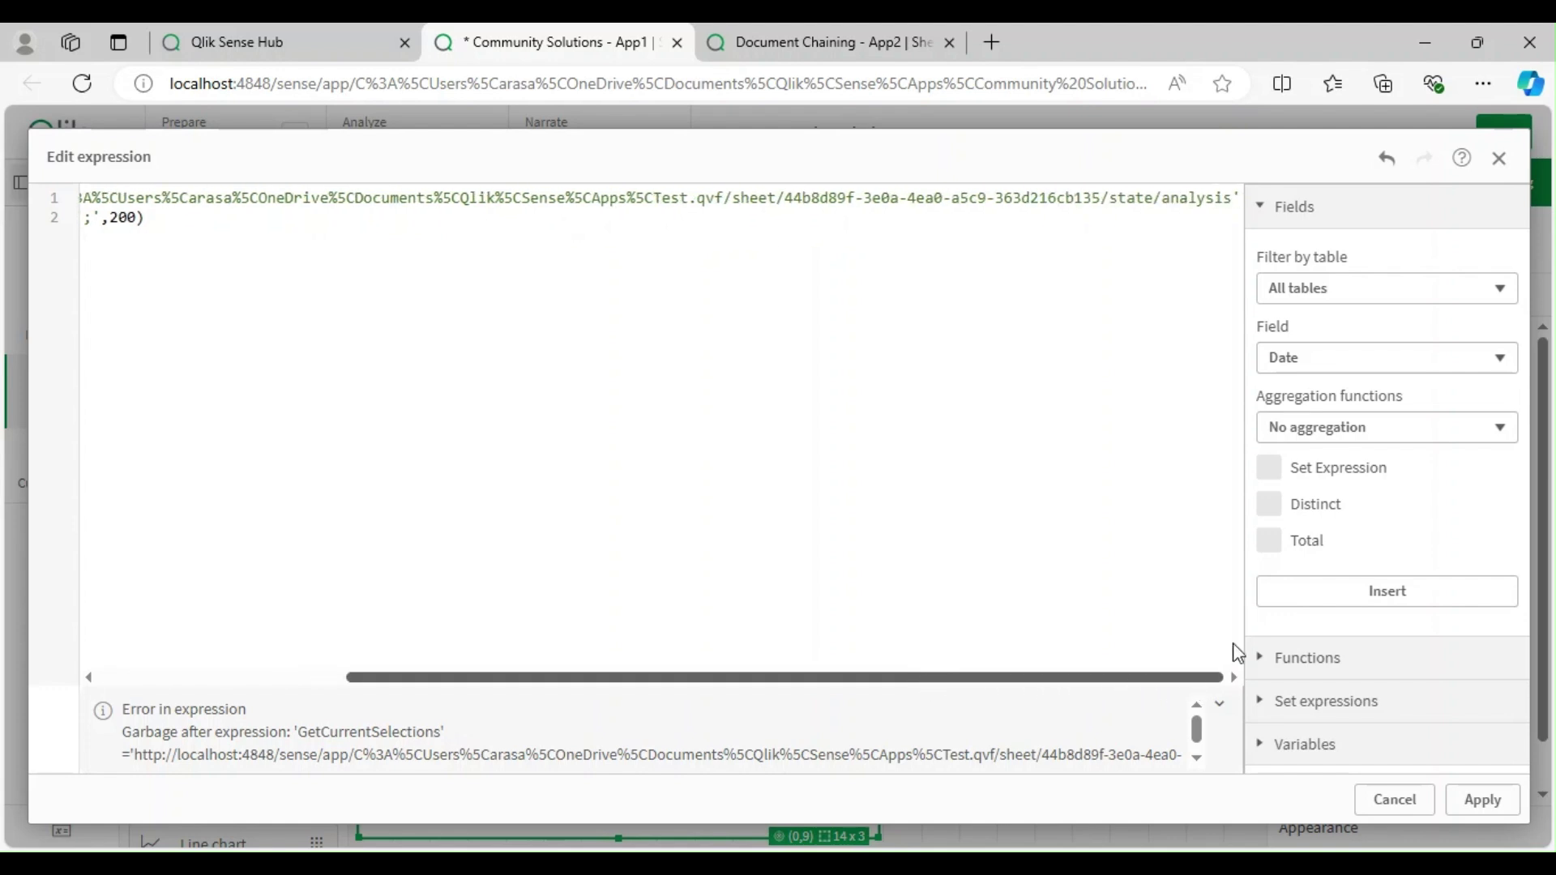
{"action": "left_click", "coordinate": [1233, 200]}
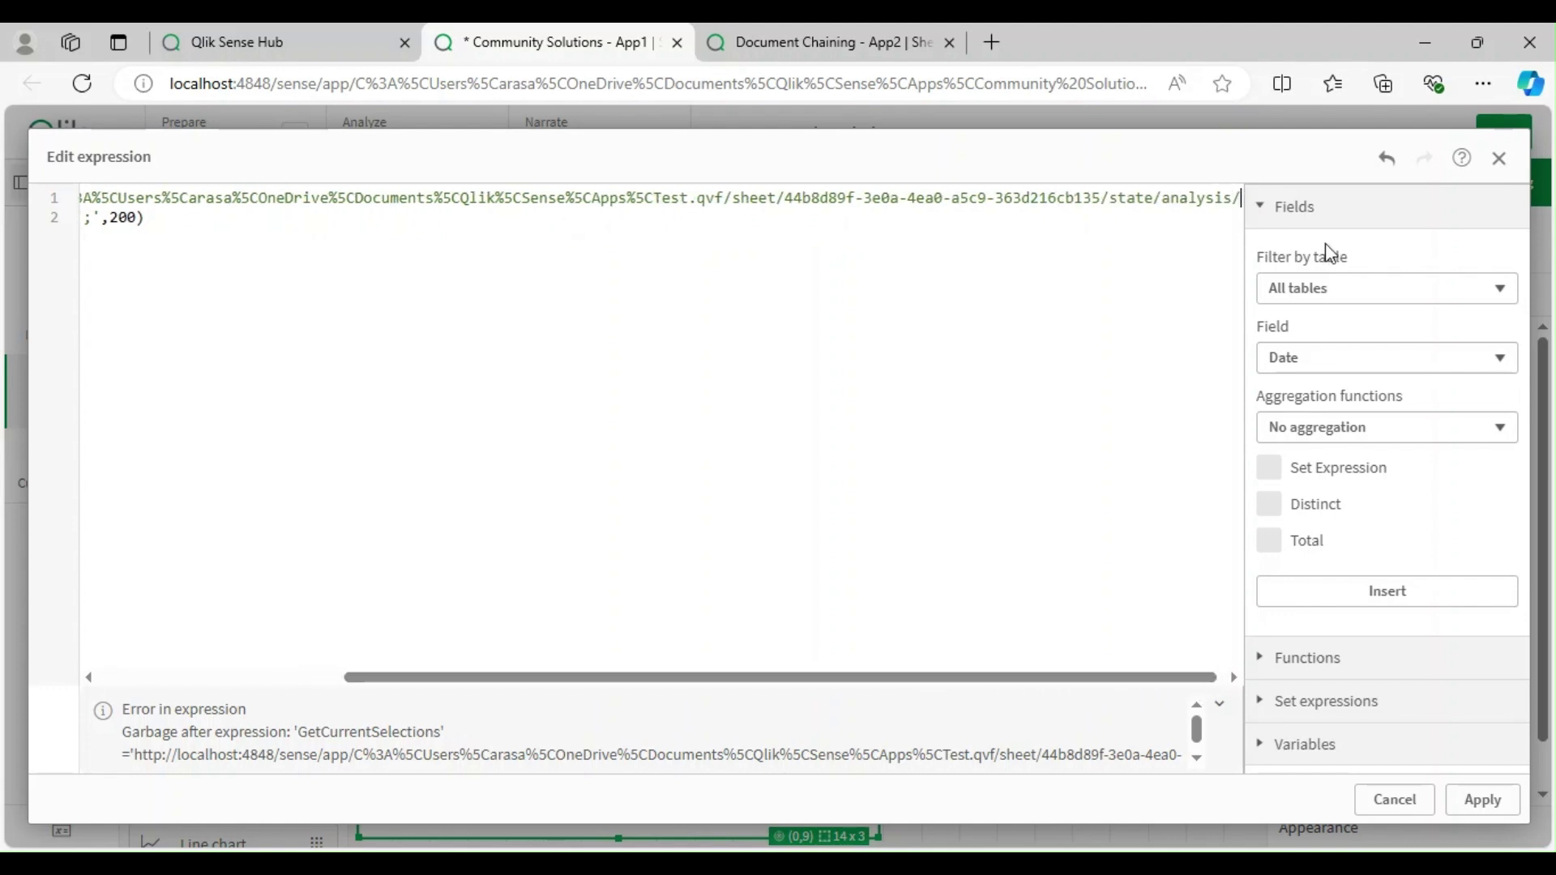
{"action": "type", "text": "/select"}
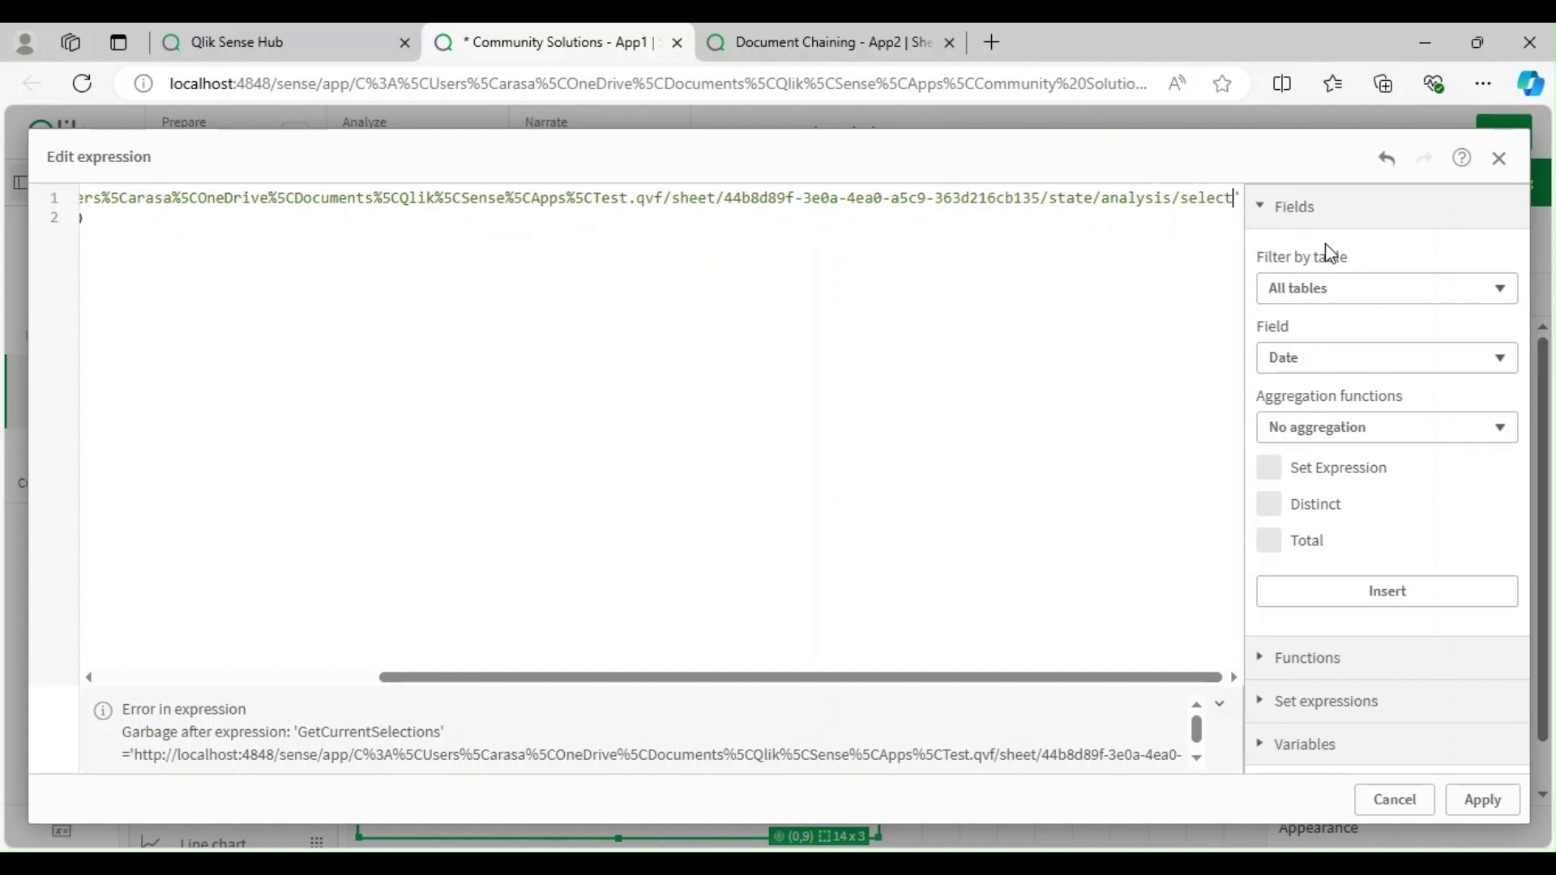
{"action": "double_click", "coordinate": [1214, 197]}
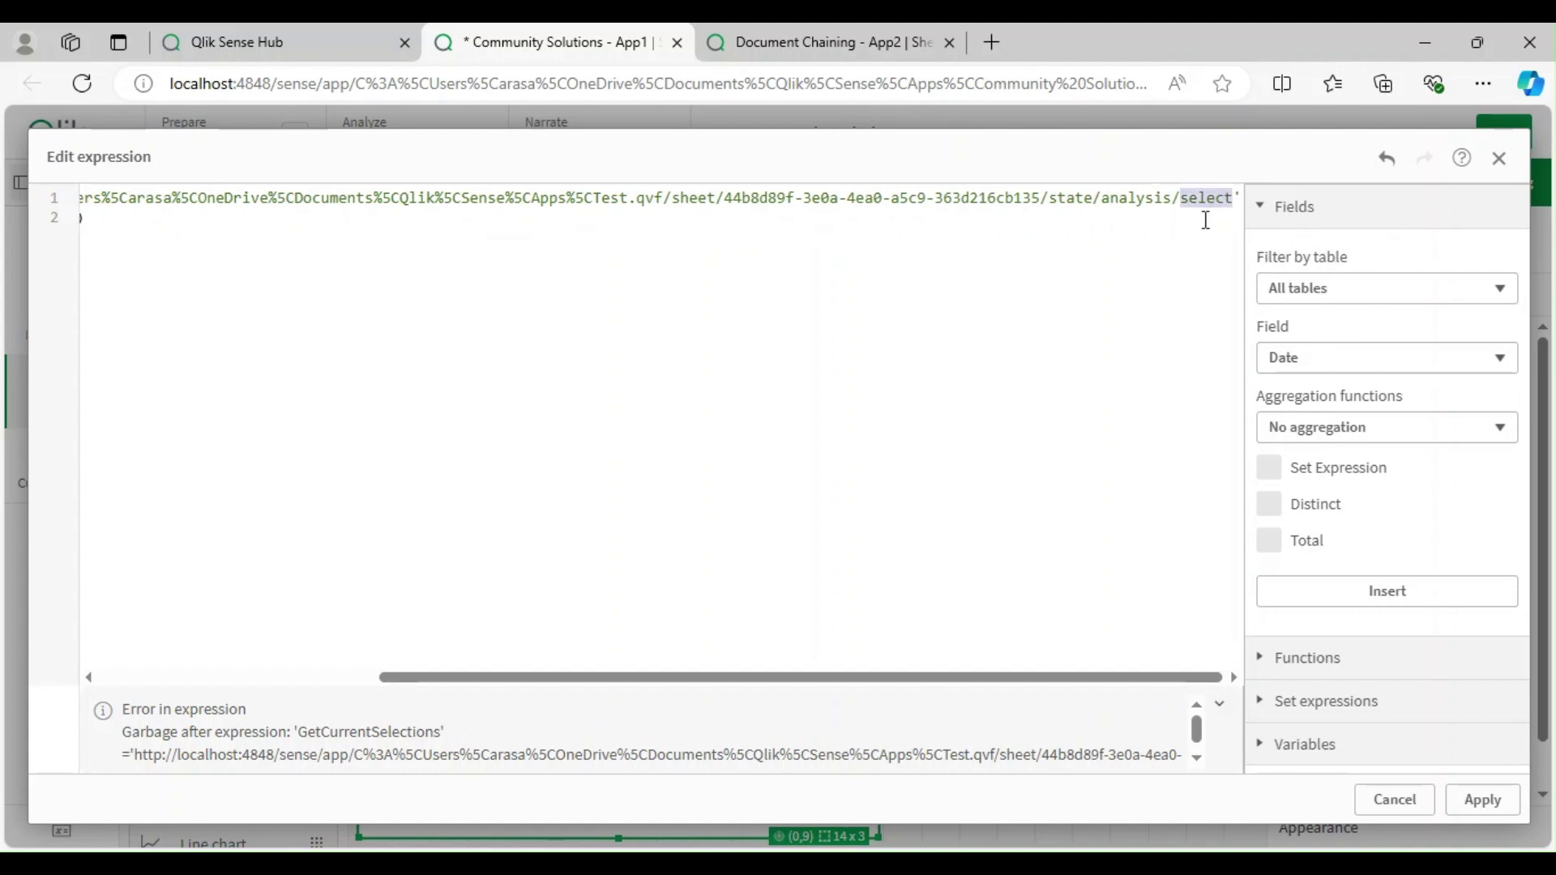
{"action": "left_click", "coordinate": [1174, 219]}
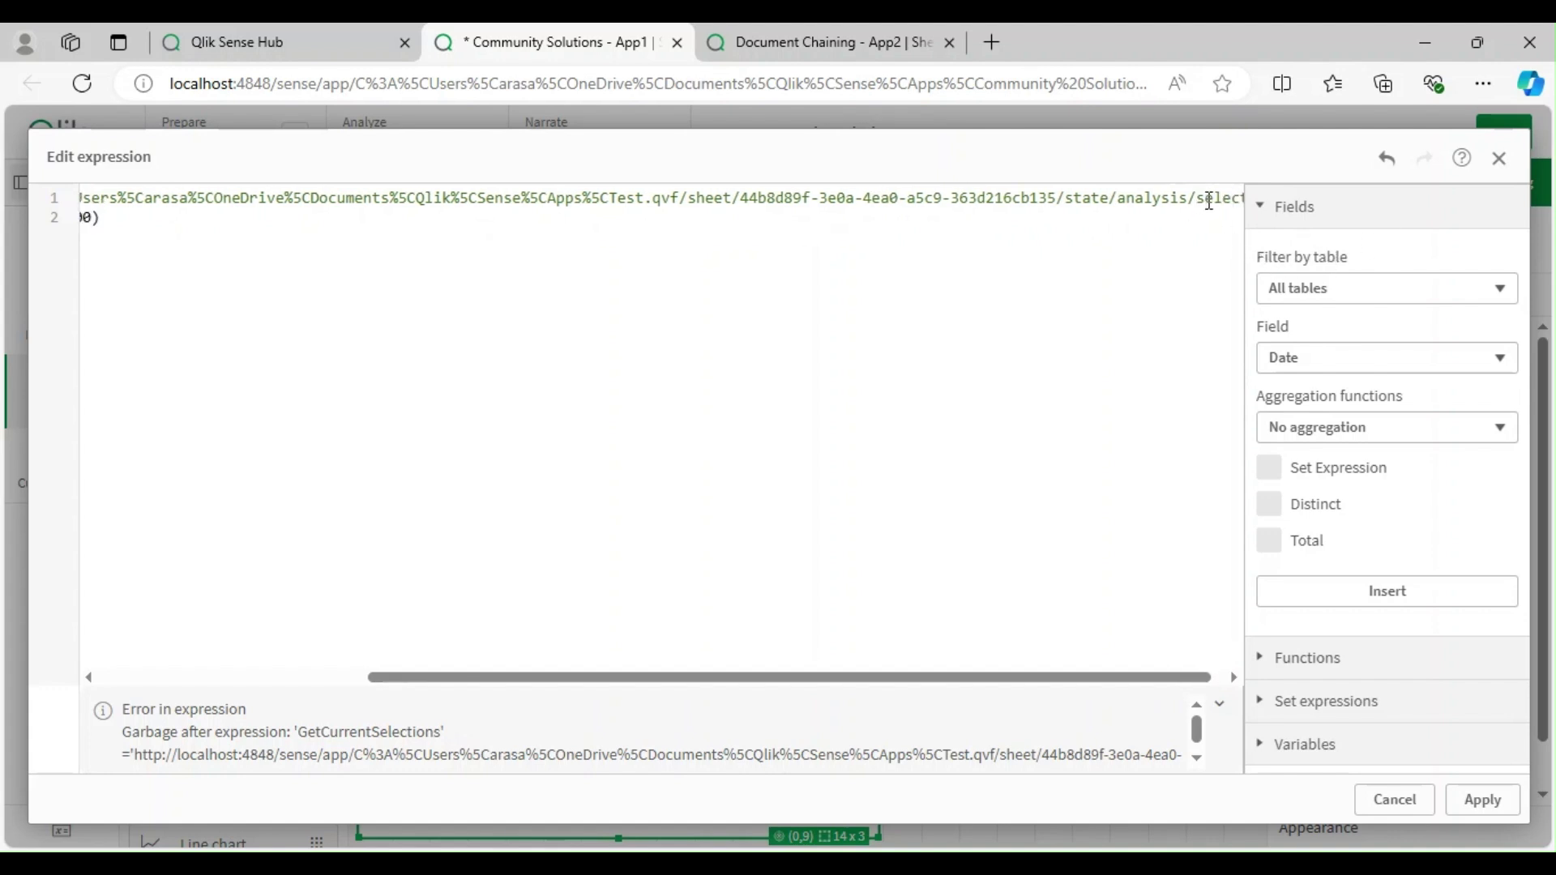
{"action": "left_click", "coordinate": [1240, 200]}
{"action": "type", "text": "'"}
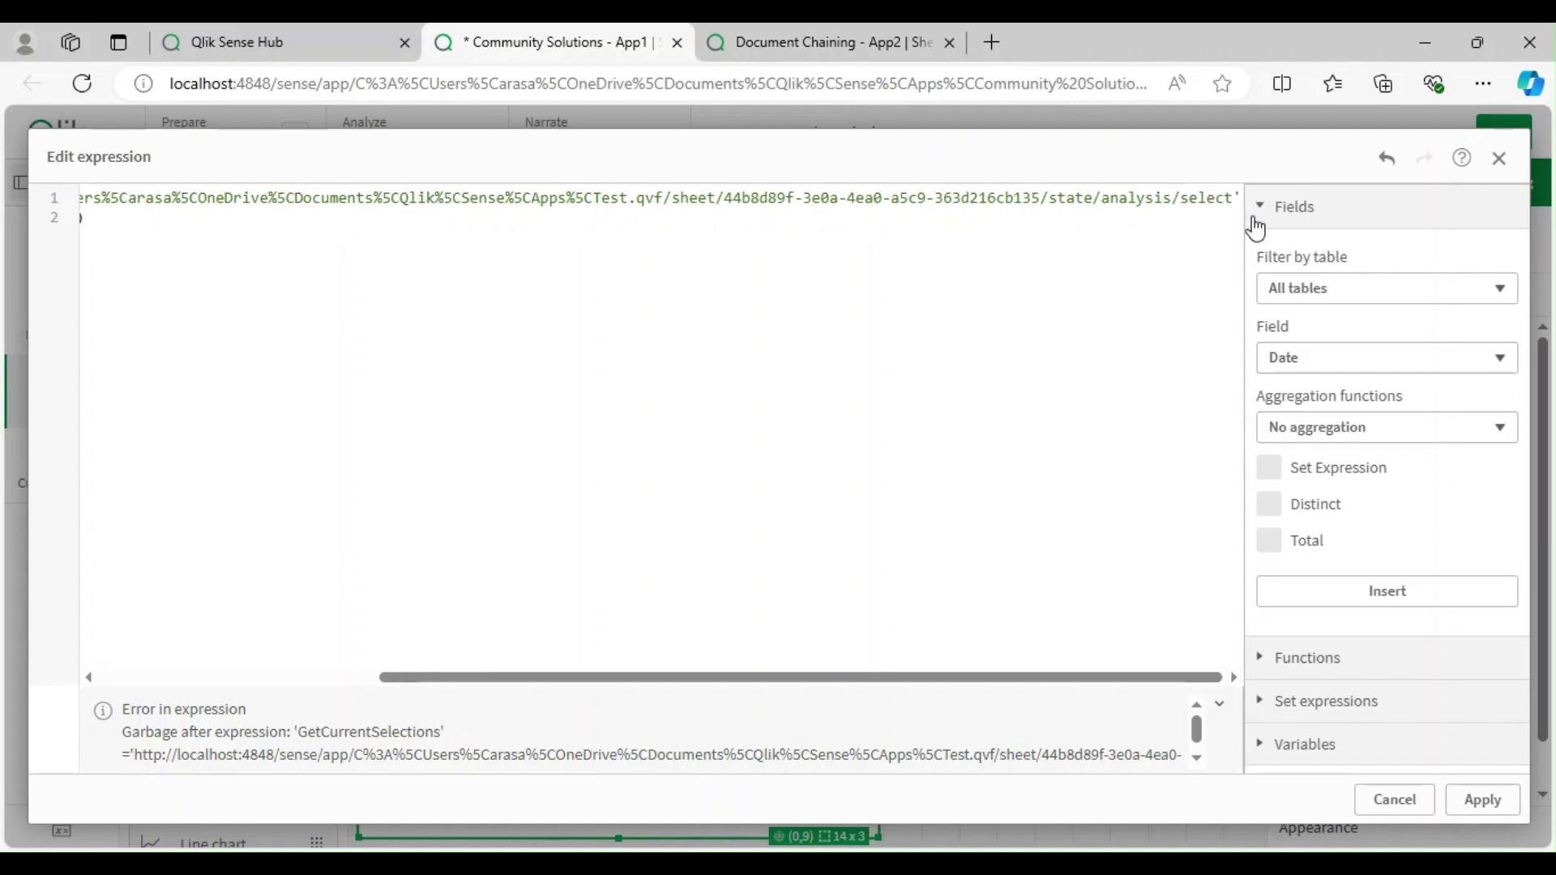
{"action": "type", "text": "&"}
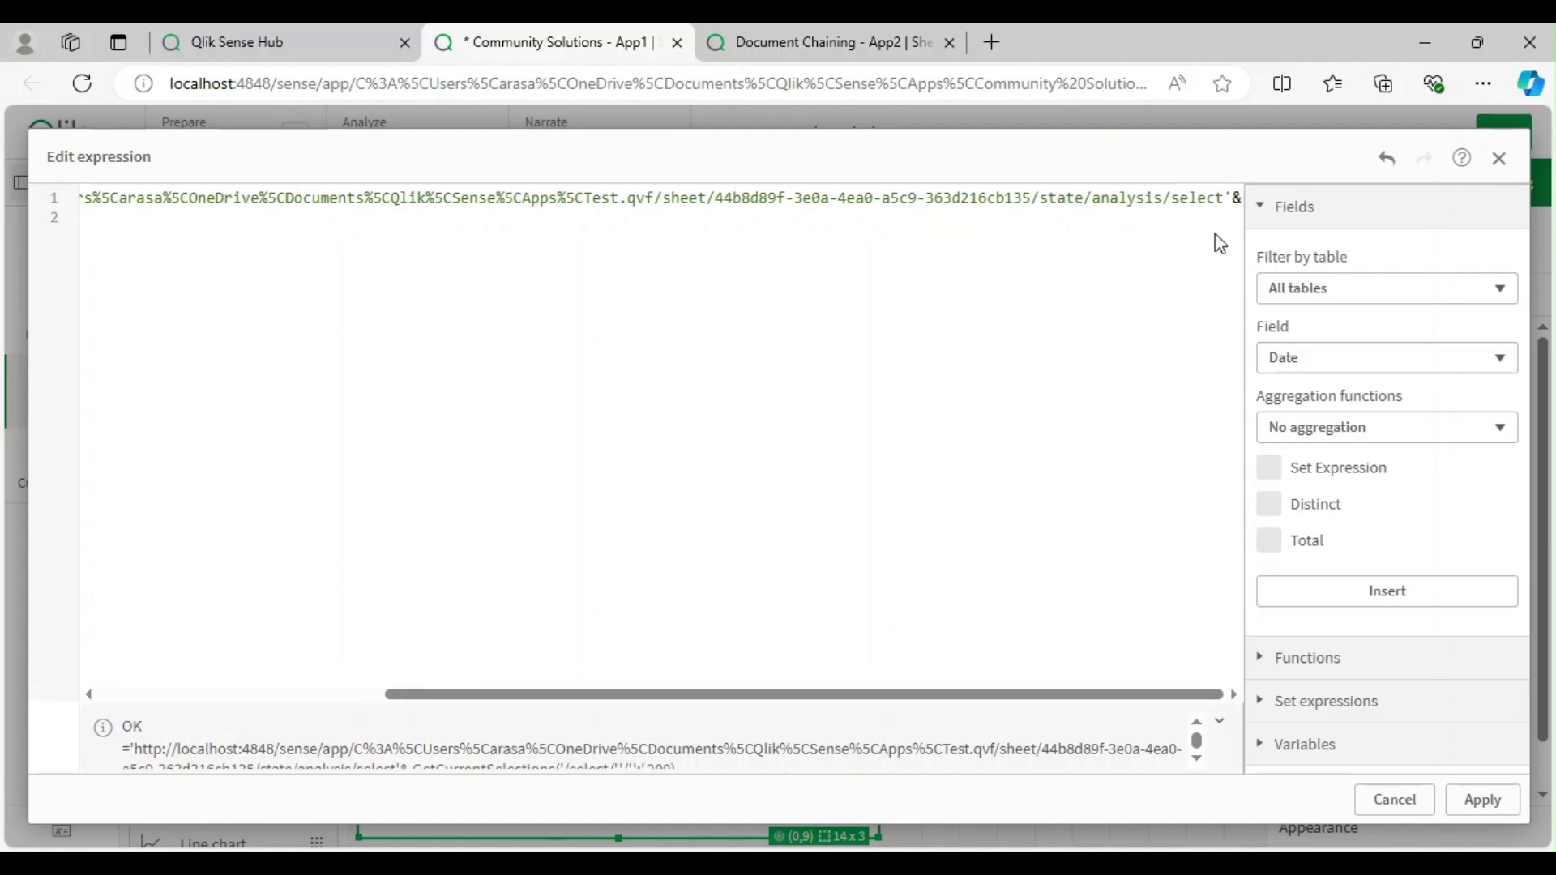
- Copy the entire two-line expression with the App2 URL and GetCurrentSelections('/select/','/',';',200)
{"action": "key", "text": "Home"}
{"action": "left_click", "coordinate": [138, 217]}
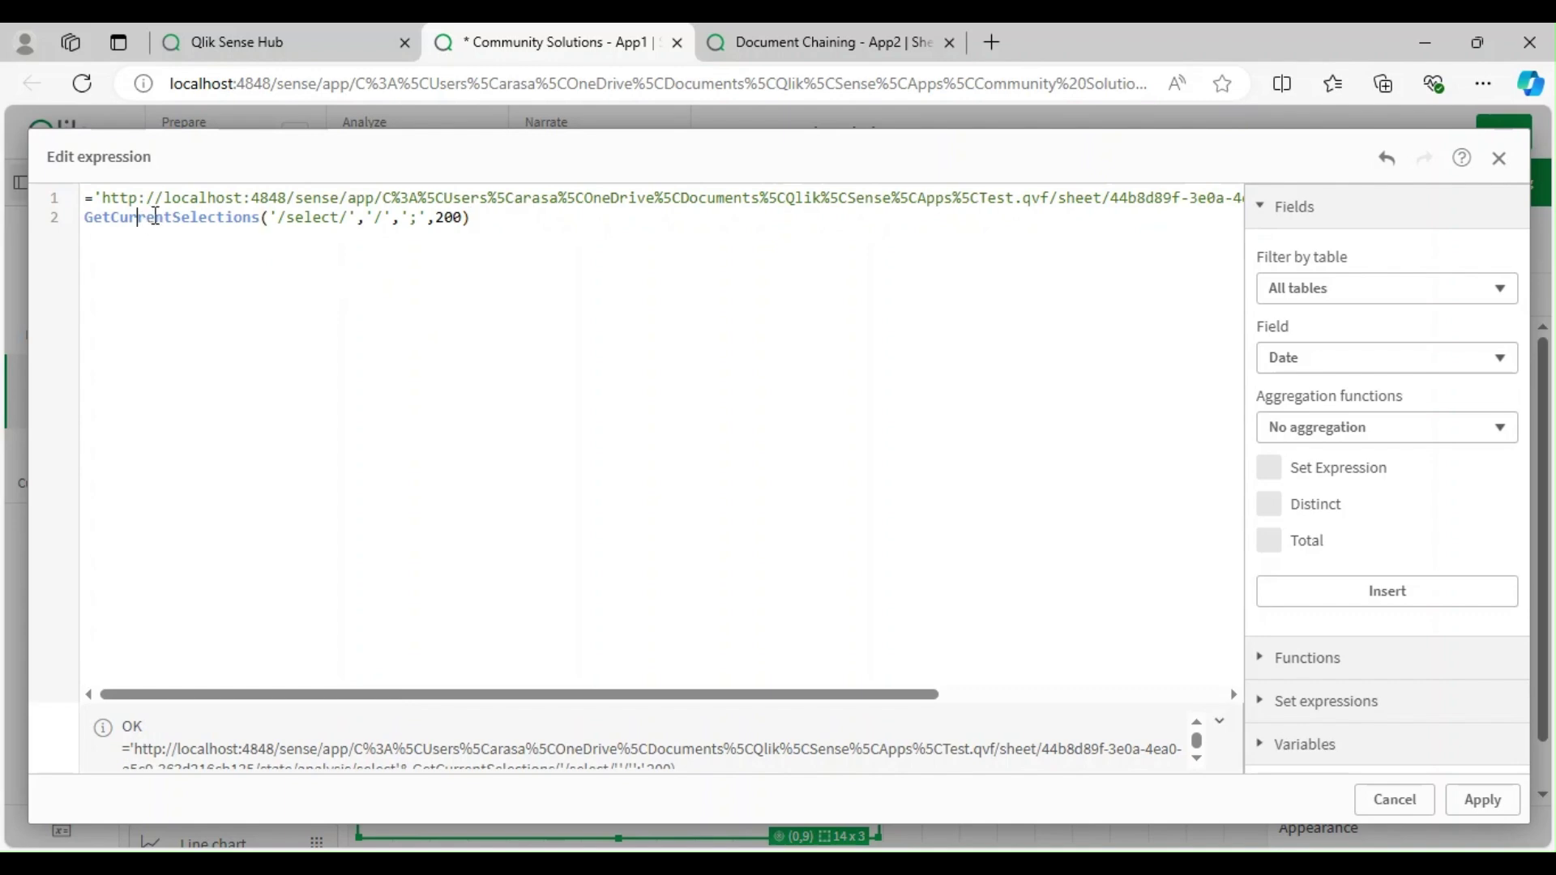
{"action": "left_click", "coordinate": [519, 217]}
{"action": "key", "text": "ctrl+a"}
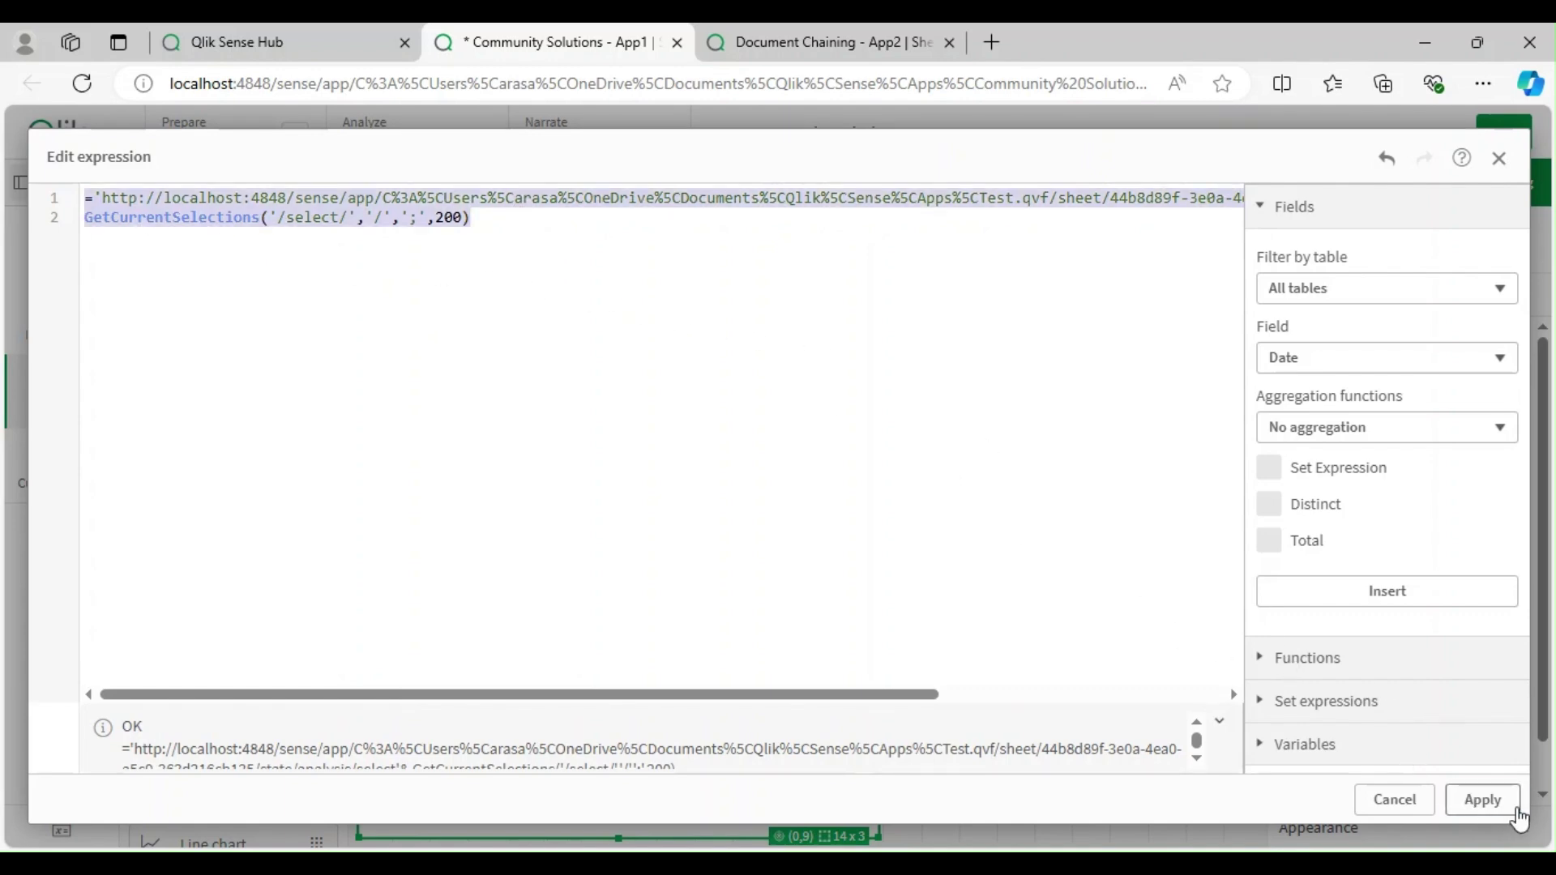
- Apply the expression and widen the lower text object to 24 x 3 grid cells, then finish editing the sheet
{"action": "left_click", "coordinate": [1482, 800]}
{"action": "left_click_drag", "start_coordinate": [879, 765], "coordinate": [1258, 762]}
{"action": "left_click", "coordinate": [1538, 191]}
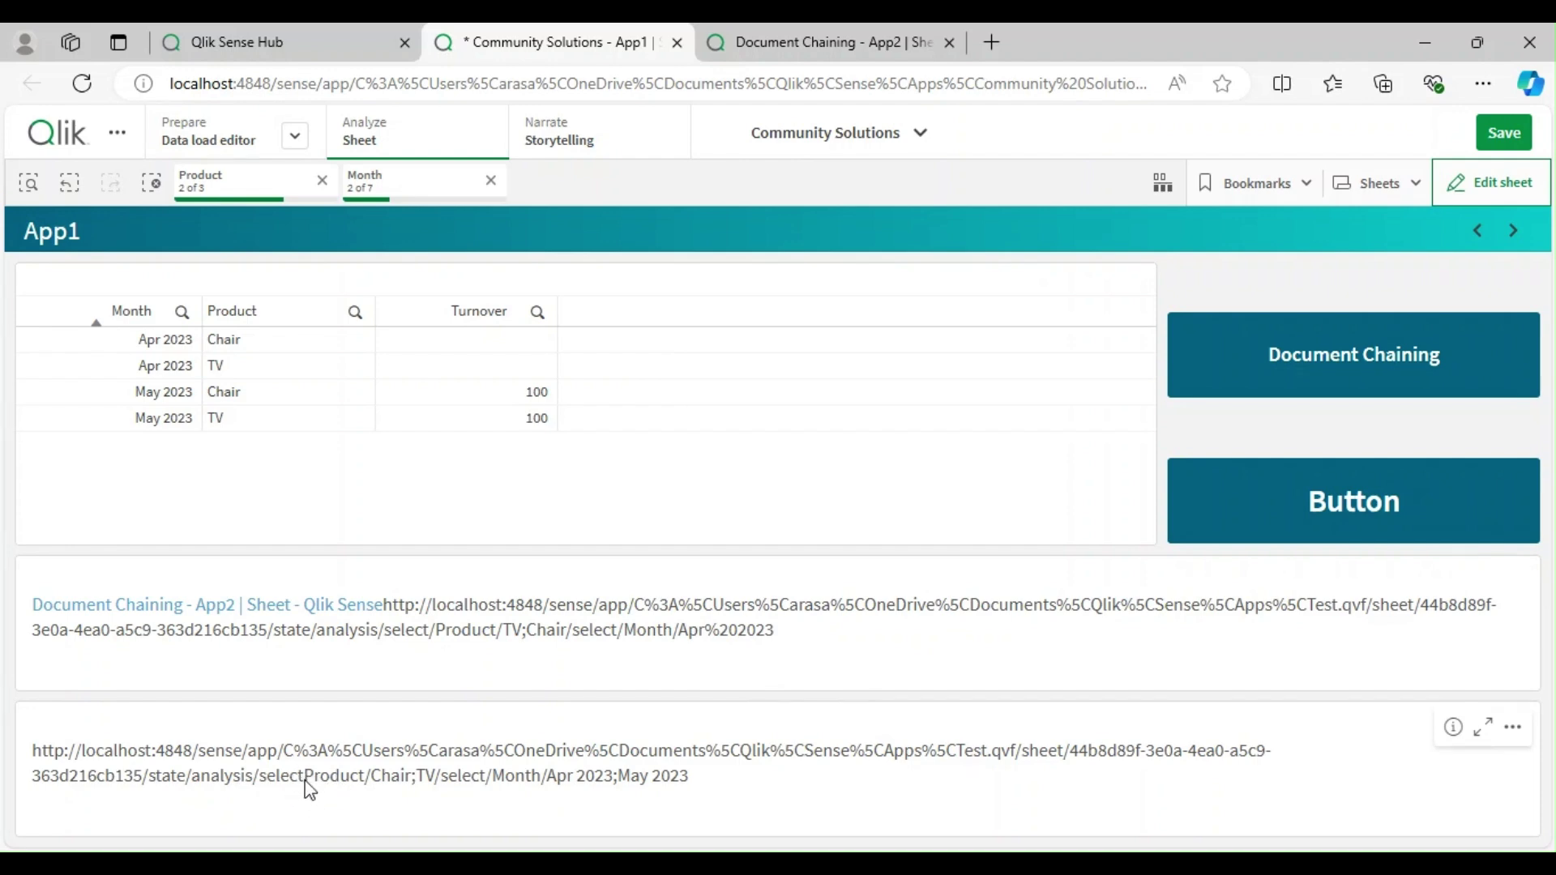
- Add the missing slash after select at the end of the URL string in the lower text object's expression and finish editing
{"action": "left_click", "coordinate": [1491, 182]}
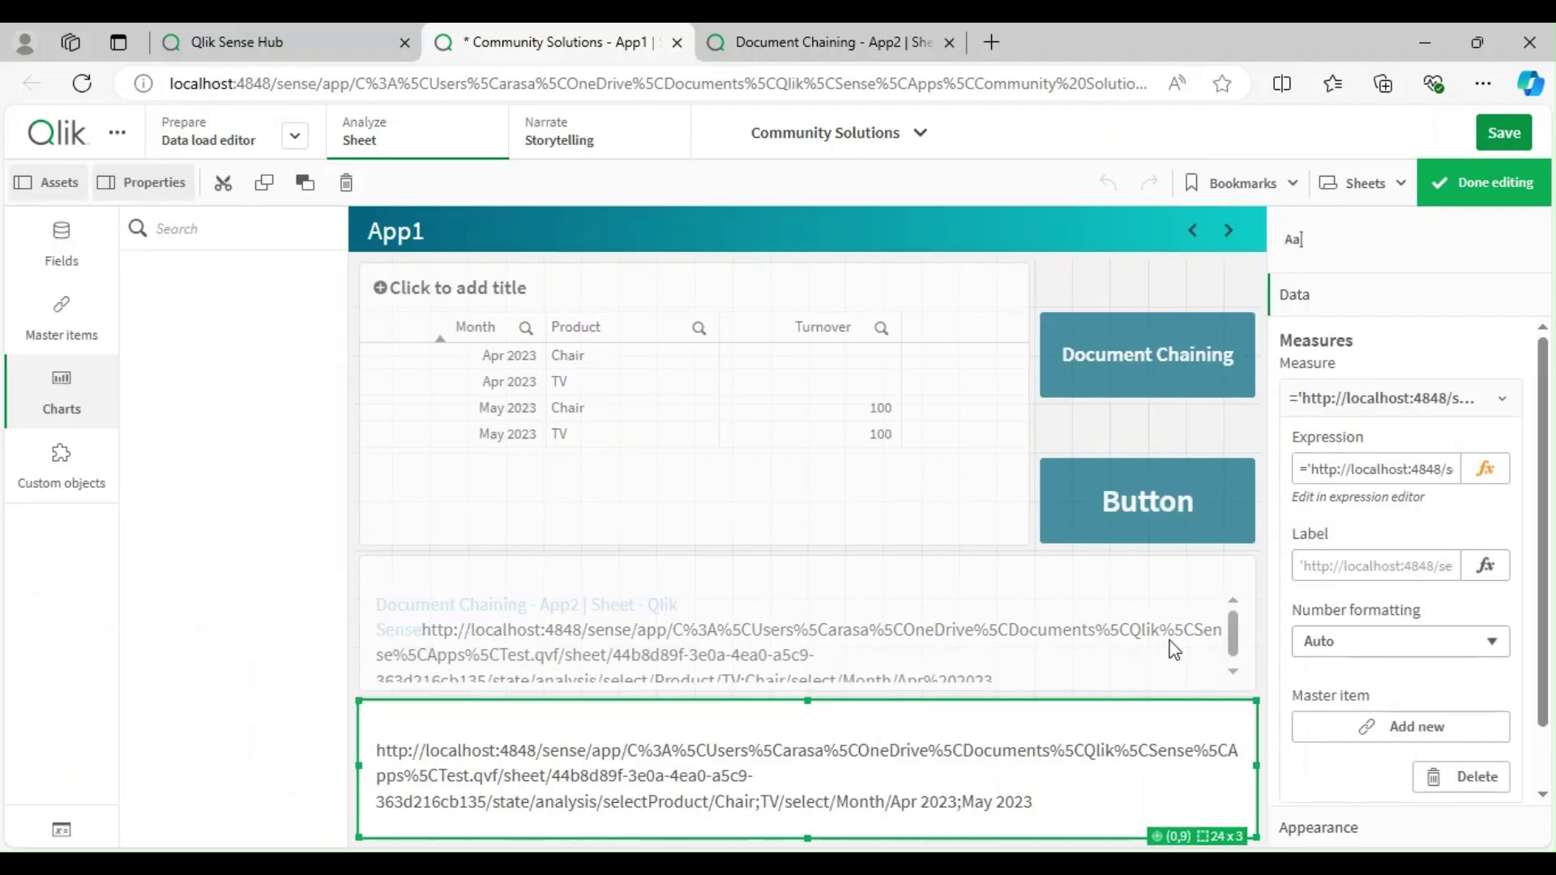
{"action": "left_click", "coordinate": [1488, 468]}
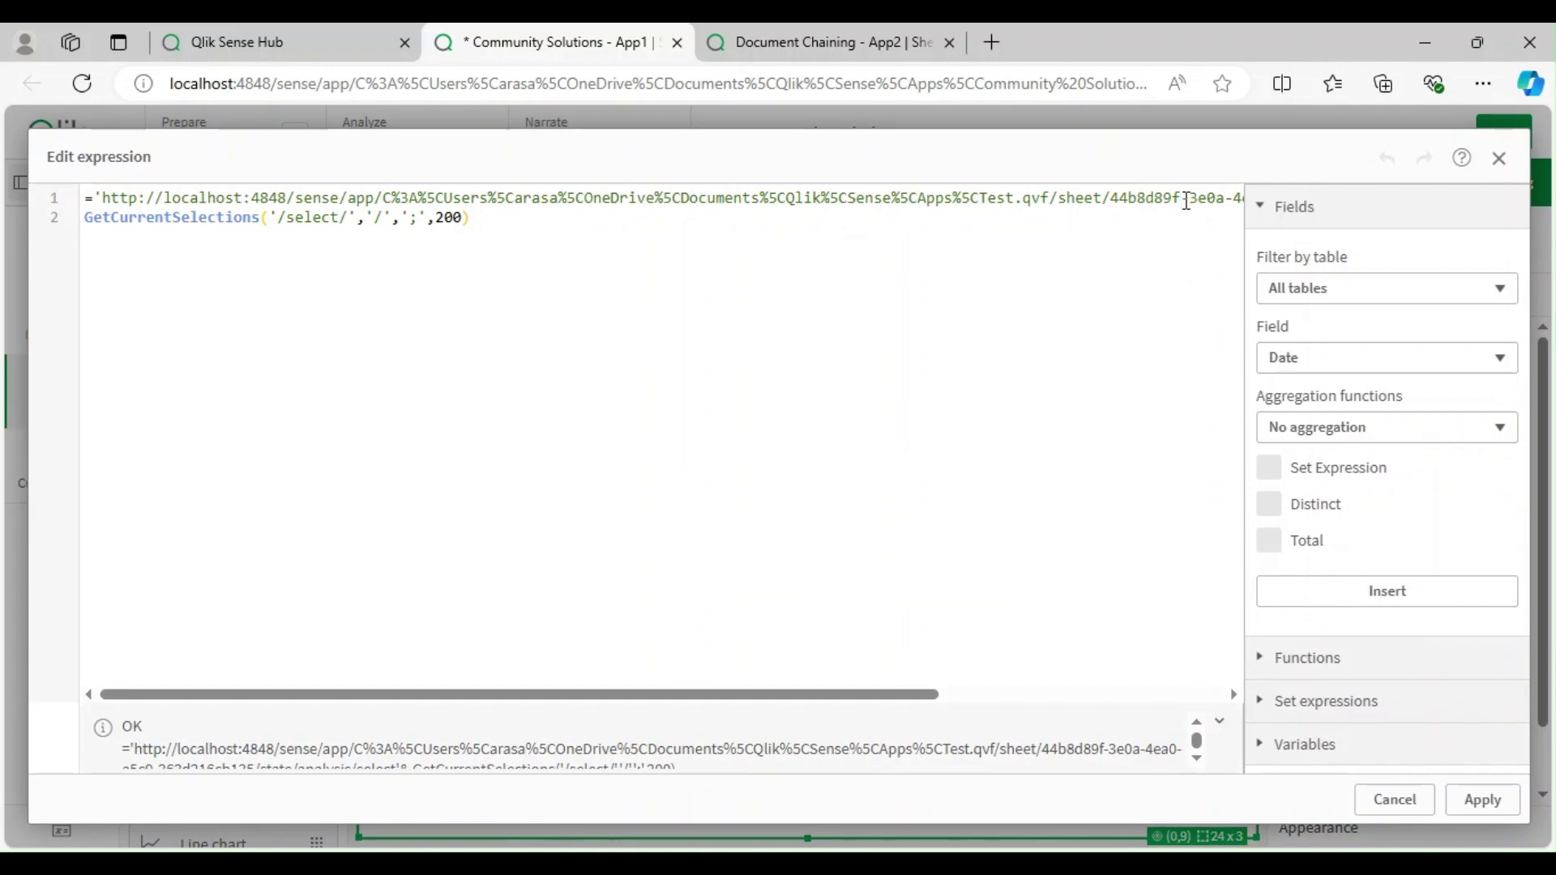
{"action": "key", "text": "End"}
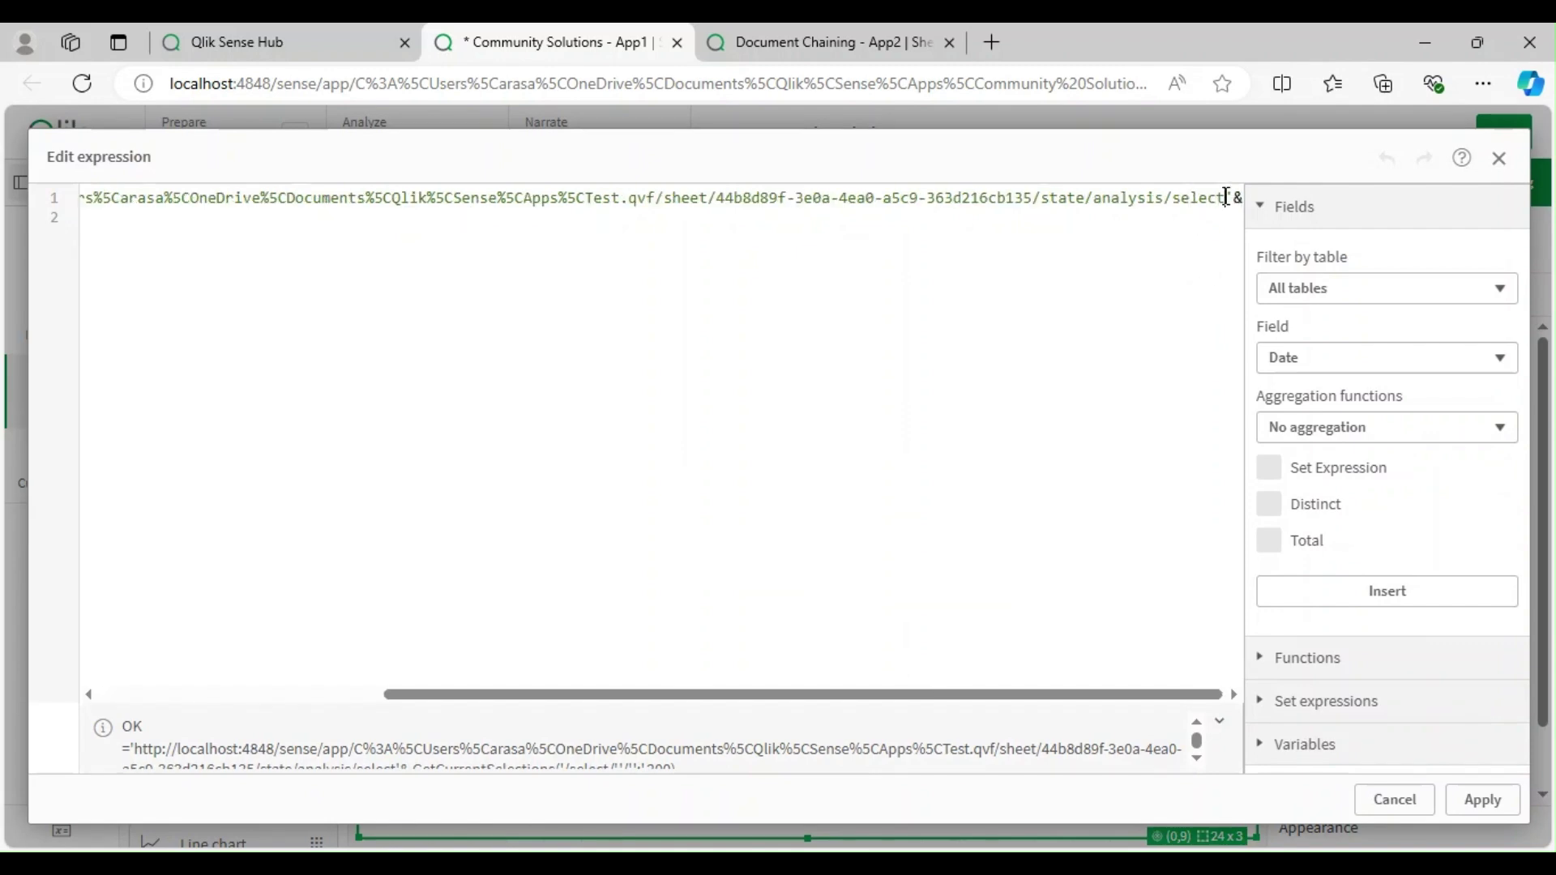
{"action": "left_click", "coordinate": [1482, 801]}
{"action": "left_click", "coordinate": [1502, 194]}
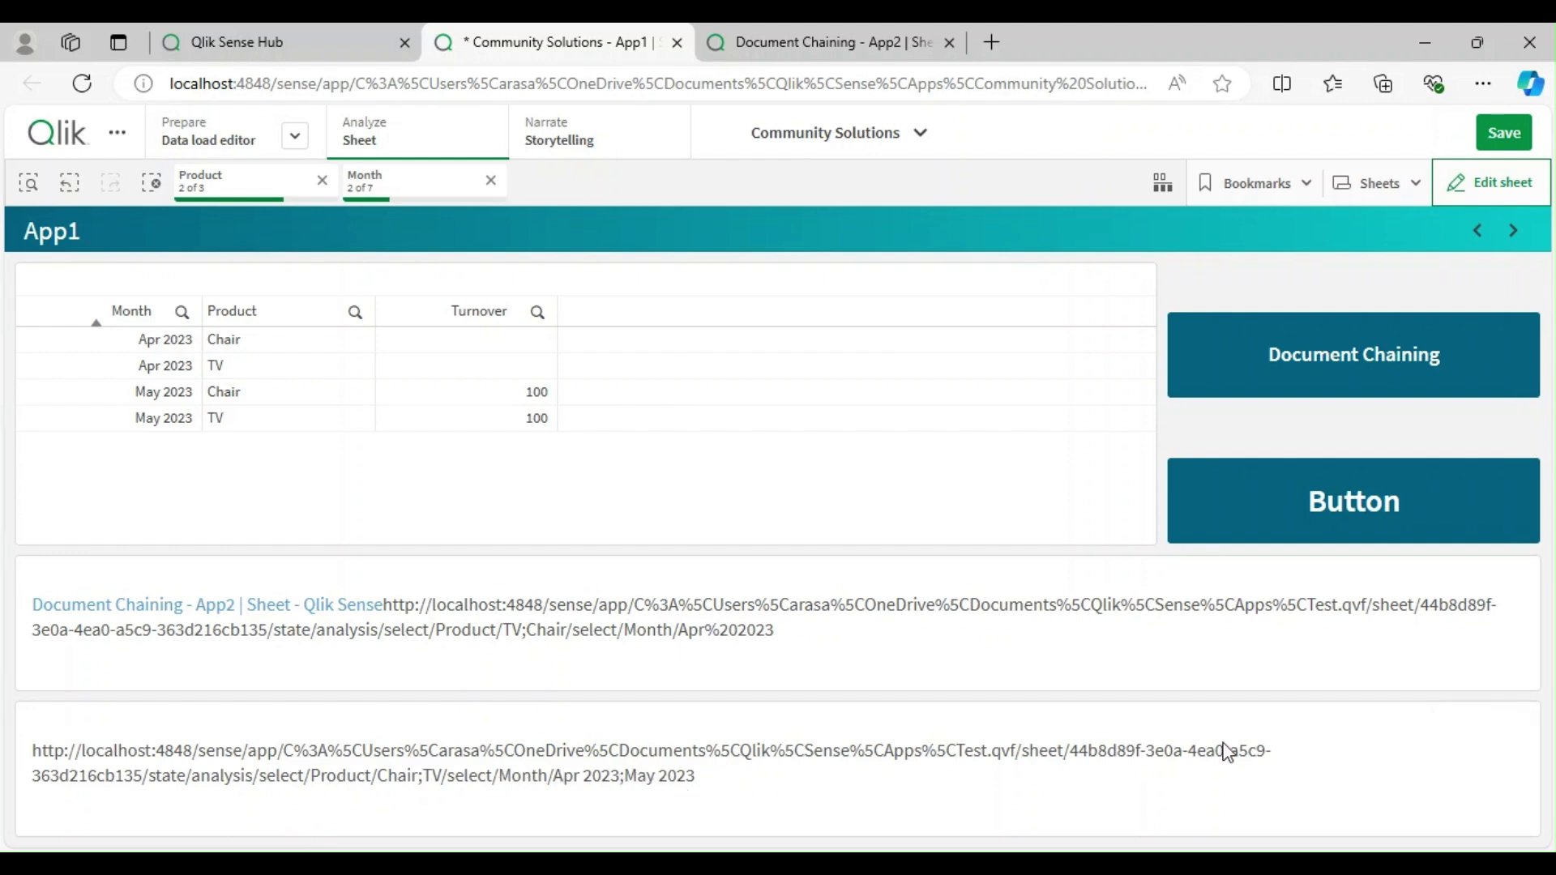
- Replace the website URL of the button below Document Chaining with the copied GetCurrentSelections expression and finish editing the sheet
{"action": "left_click", "coordinate": [1494, 181]}
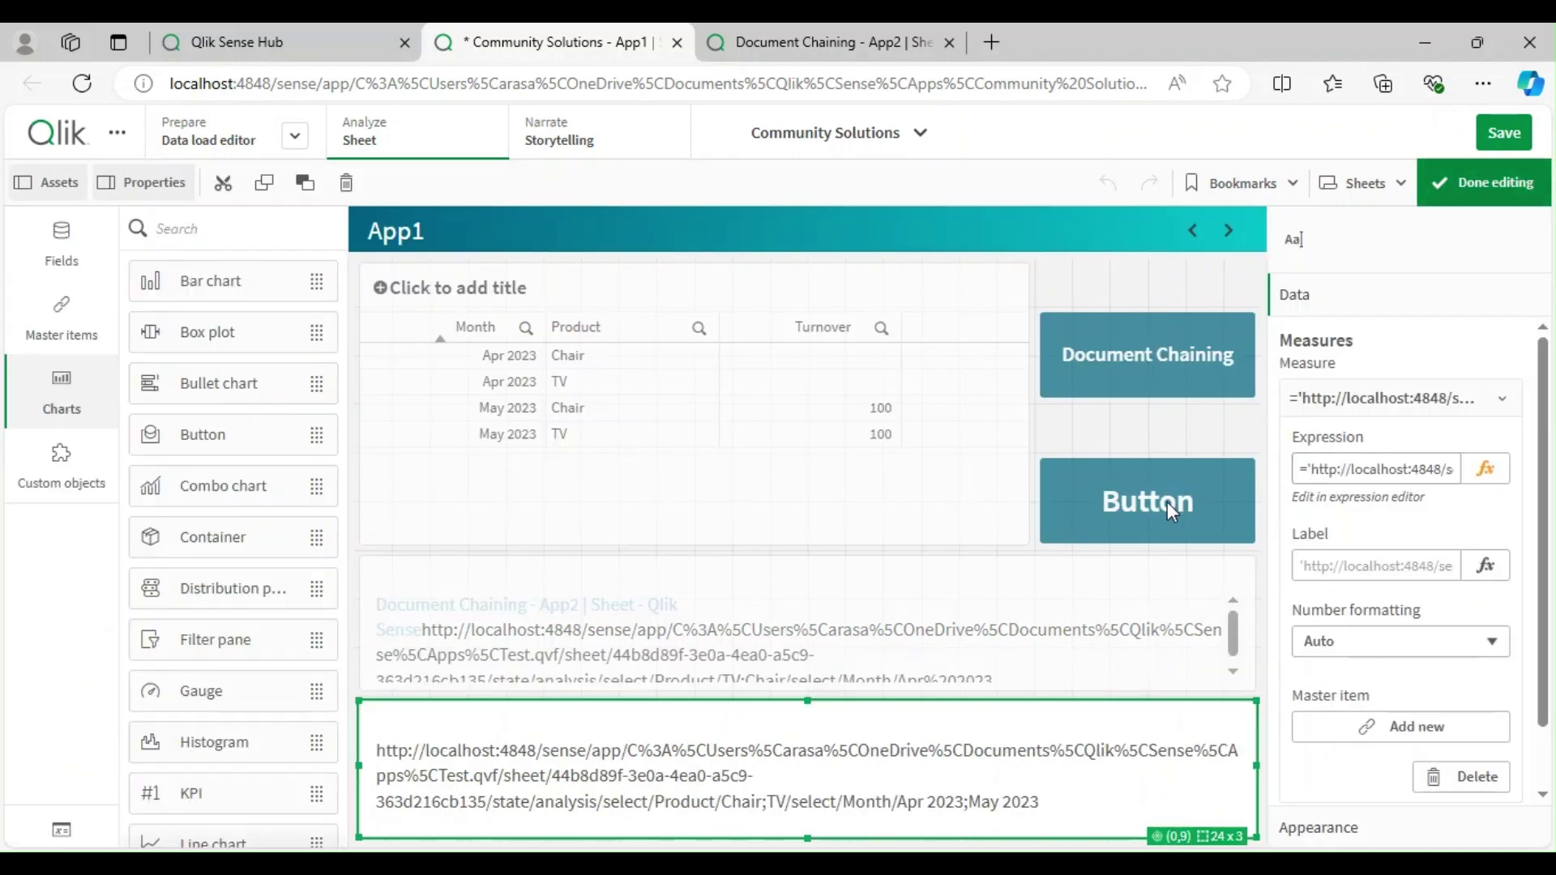
{"action": "left_click", "coordinate": [1167, 511]}
{"action": "left_click", "coordinate": [1399, 302]}
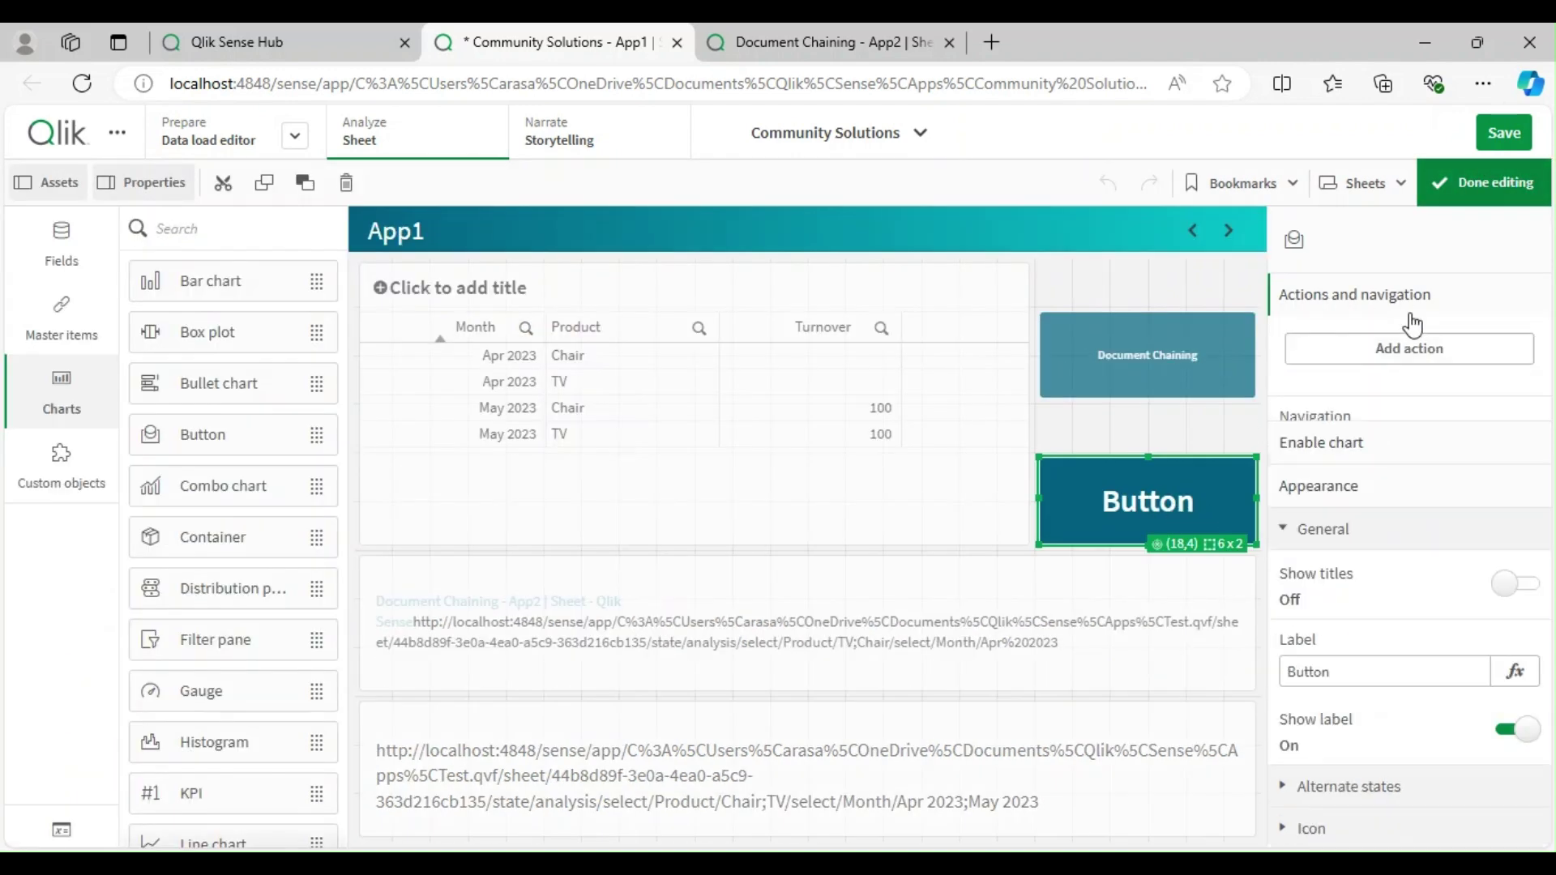
{"action": "left_click", "coordinate": [1411, 527]}
{"action": "key", "text": "ctrl+a"}
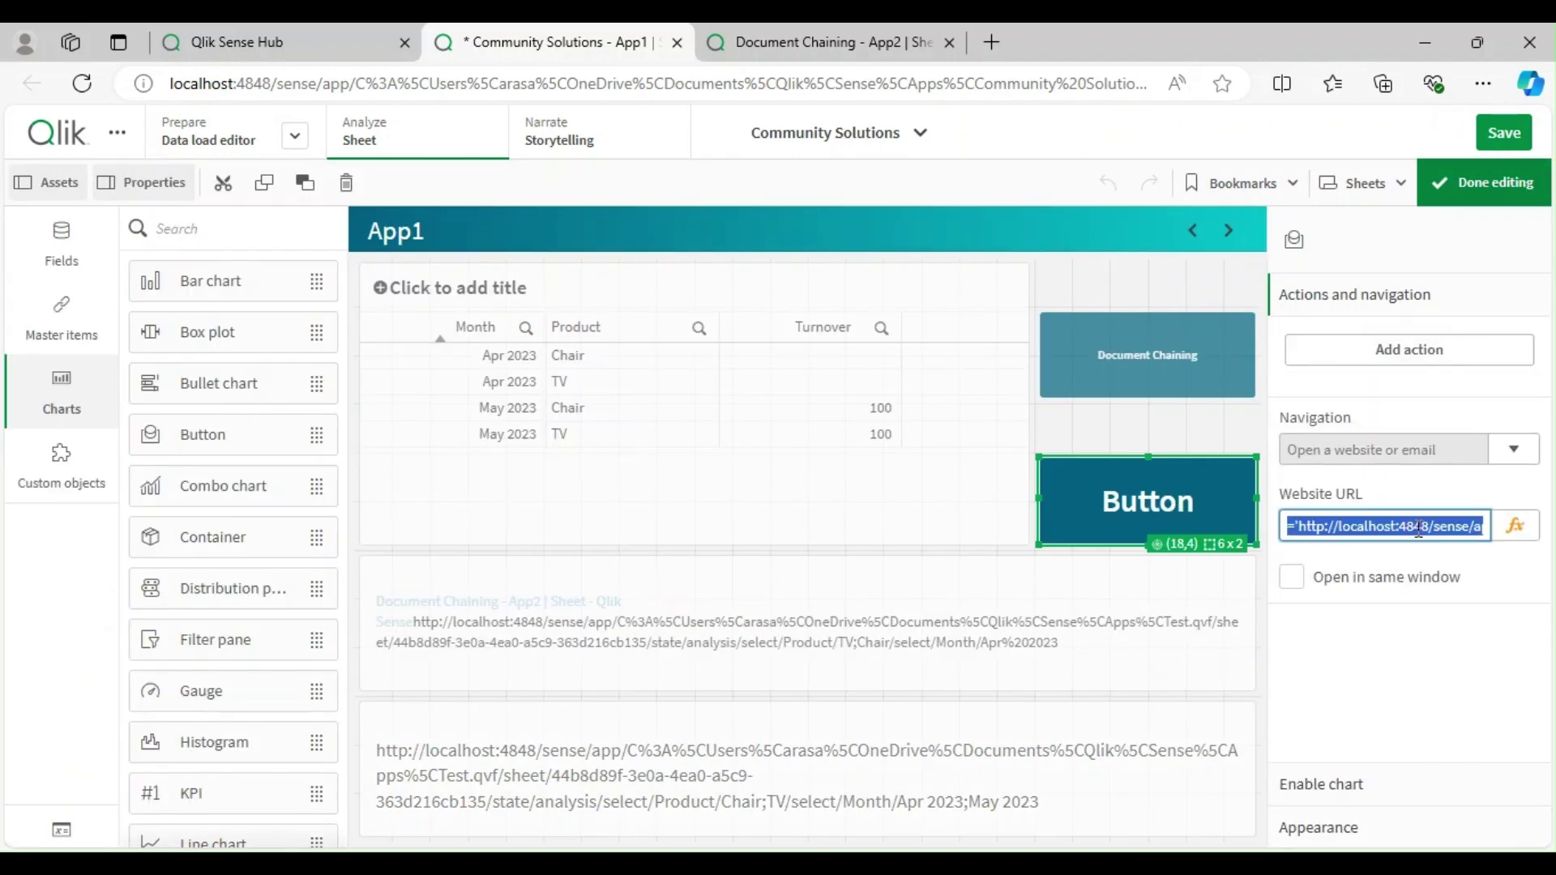
{"action": "key", "text": "End"}
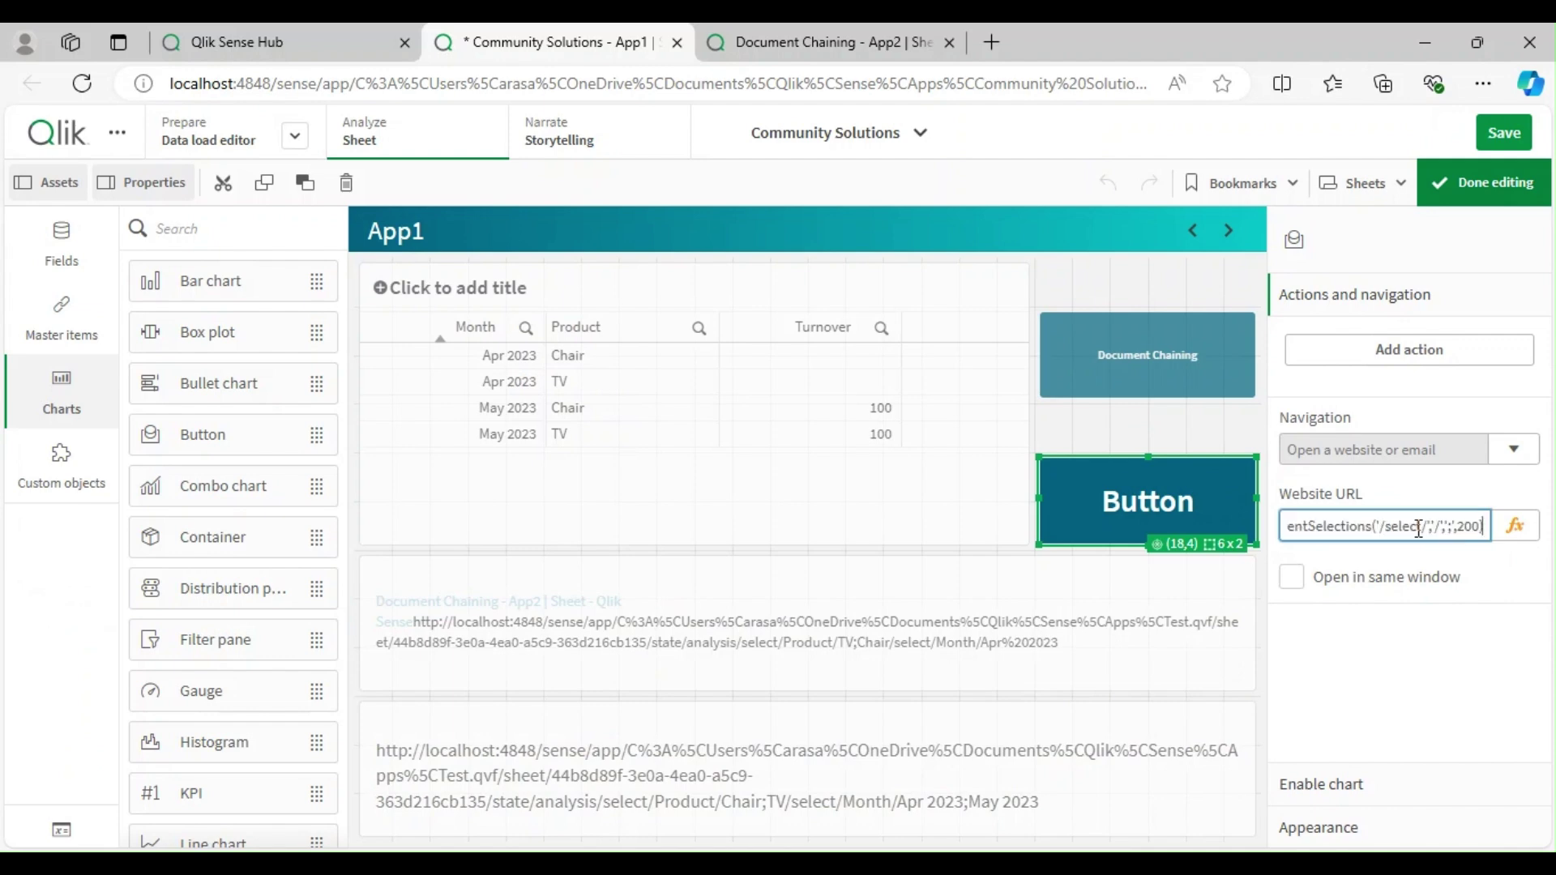
{"action": "left_click", "coordinate": [1483, 183]}
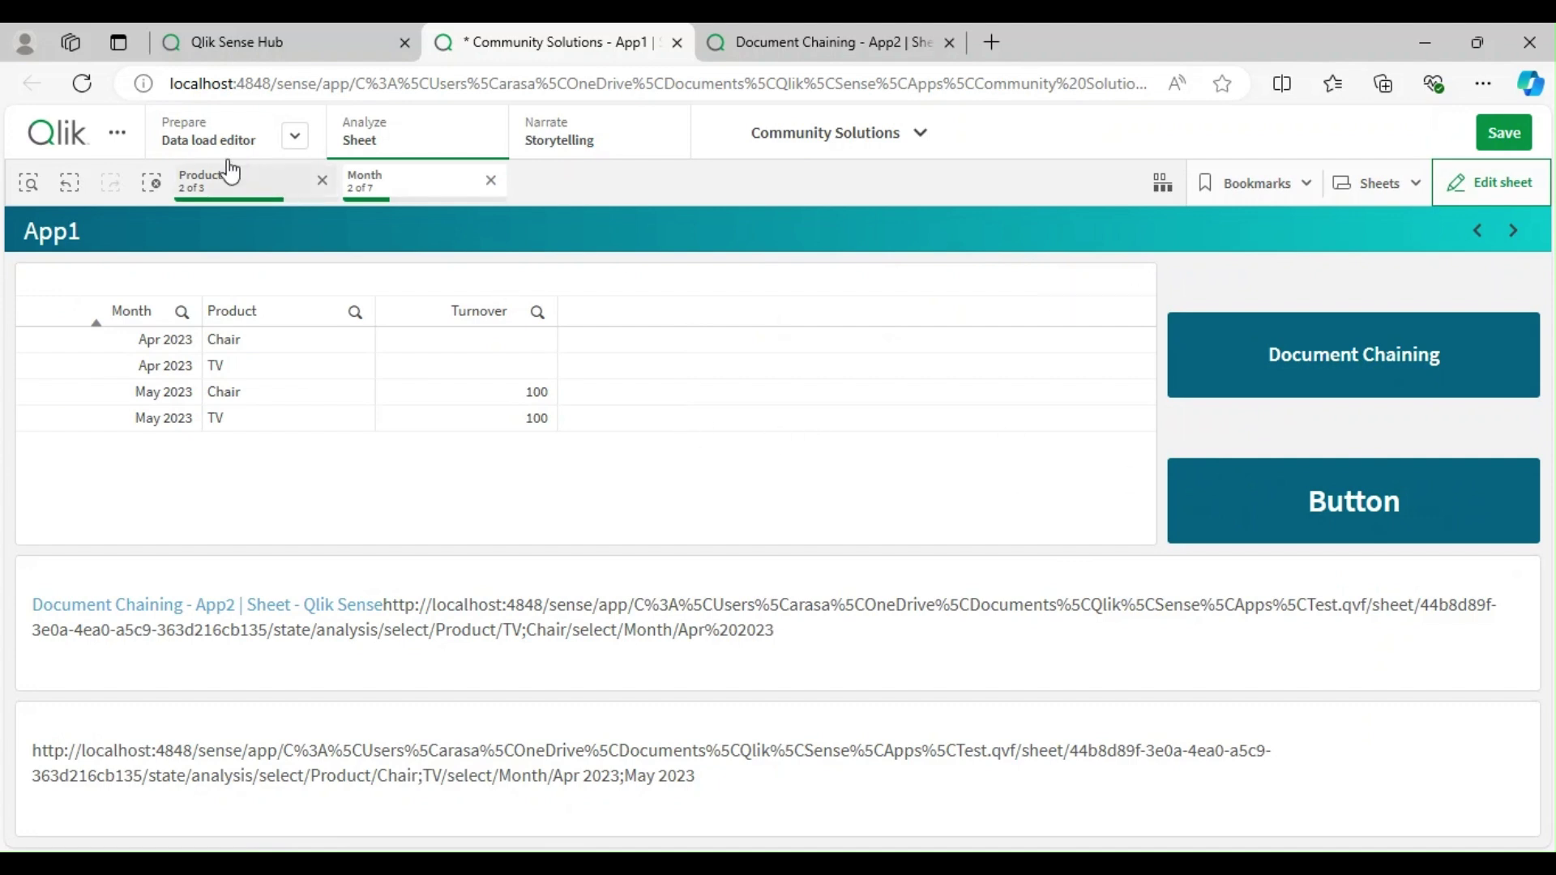
- Clear all selections in App1, then select Product Fan and the months Apr 2023 and May 2023
{"action": "left_click", "coordinate": [152, 183]}
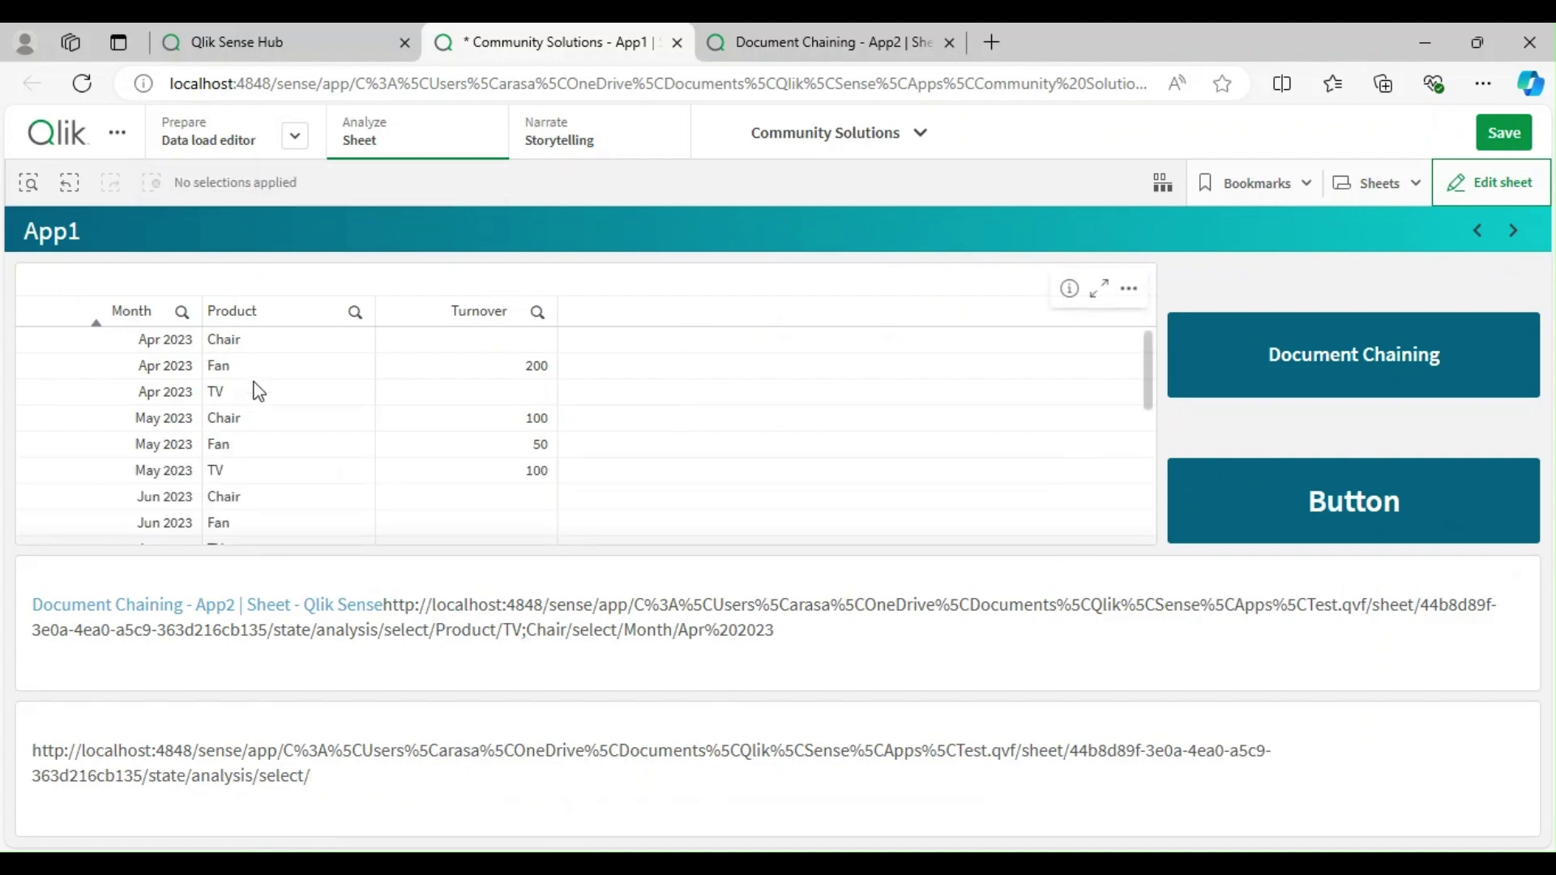
{"action": "left_click", "coordinate": [261, 365]}
{"action": "left_click", "coordinate": [386, 212]}
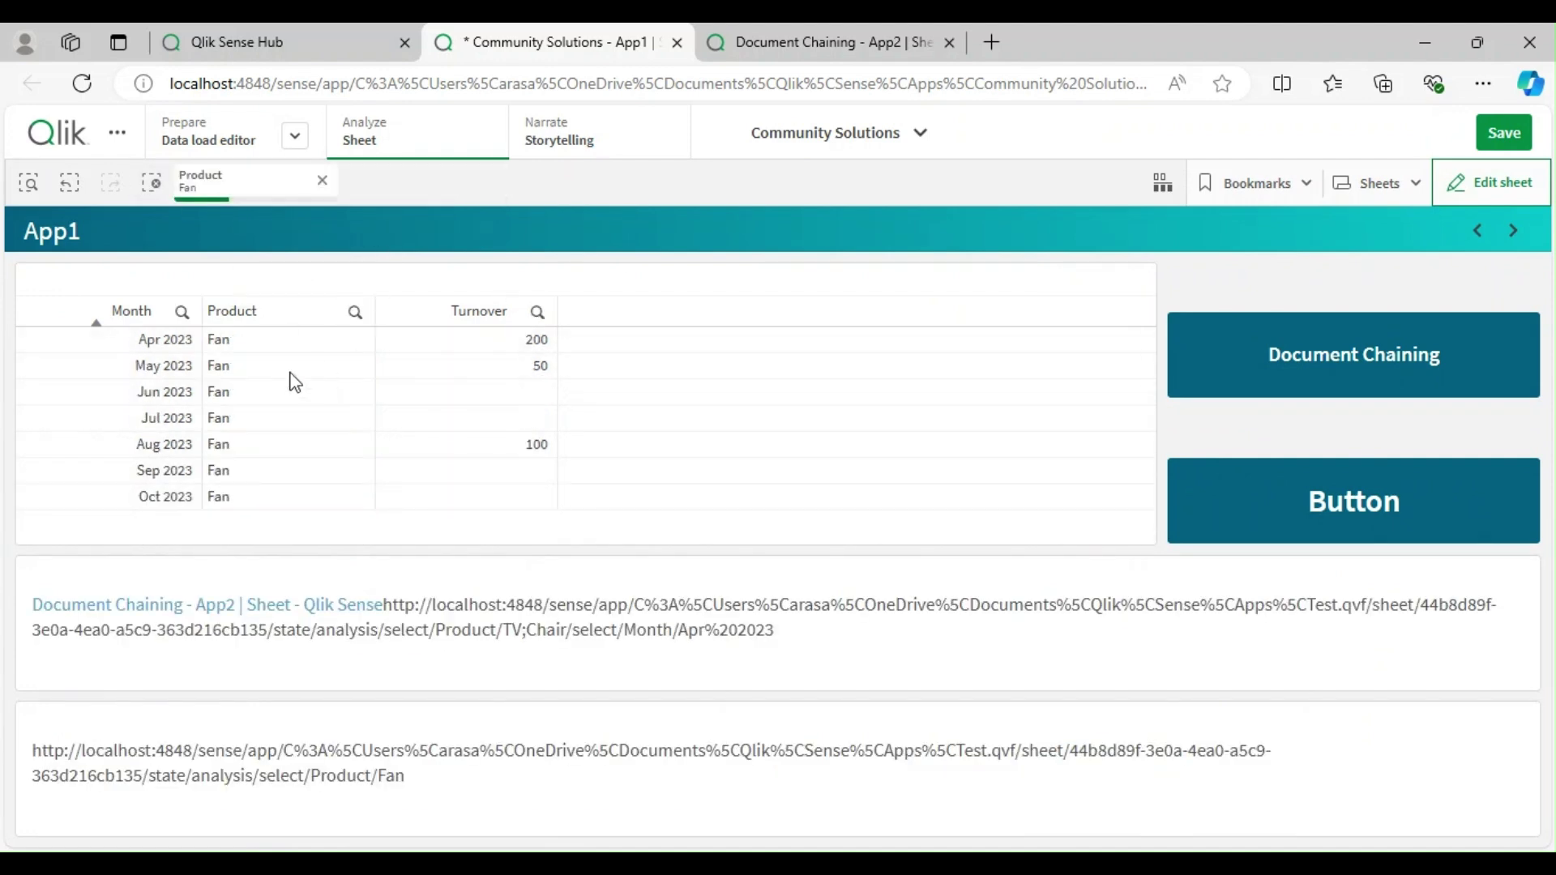
{"action": "left_click", "coordinate": [148, 344]}
{"action": "left_click", "coordinate": [150, 367]}
{"action": "left_click", "coordinate": [475, 228]}
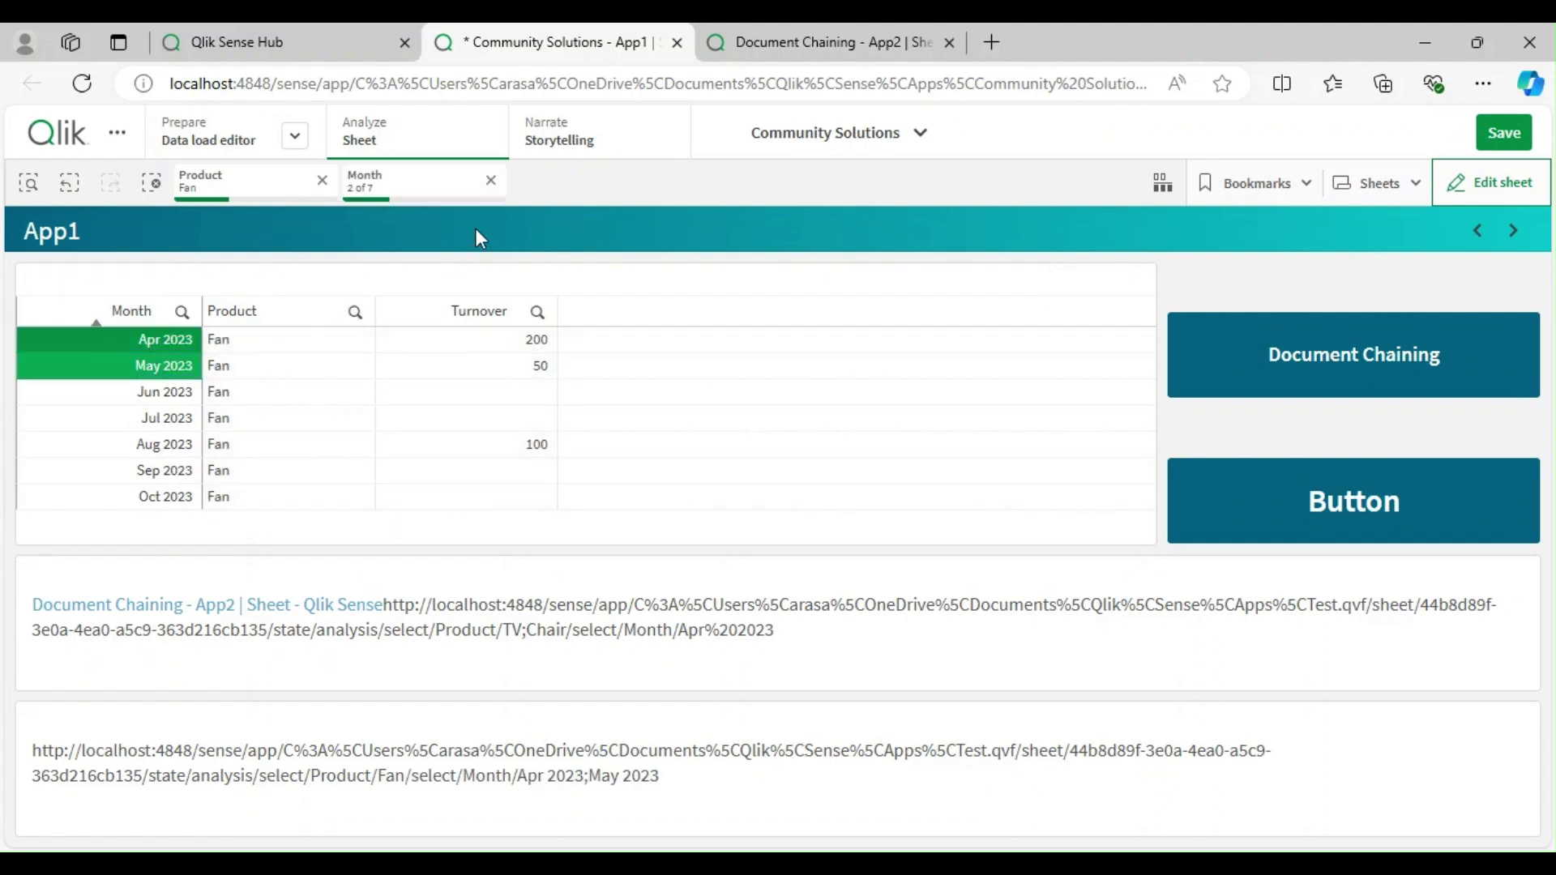
- Close the old App2 tab, reopen App2 with the button below Document Chaining, and compare its selections with App1
{"action": "left_click", "coordinate": [949, 42]}
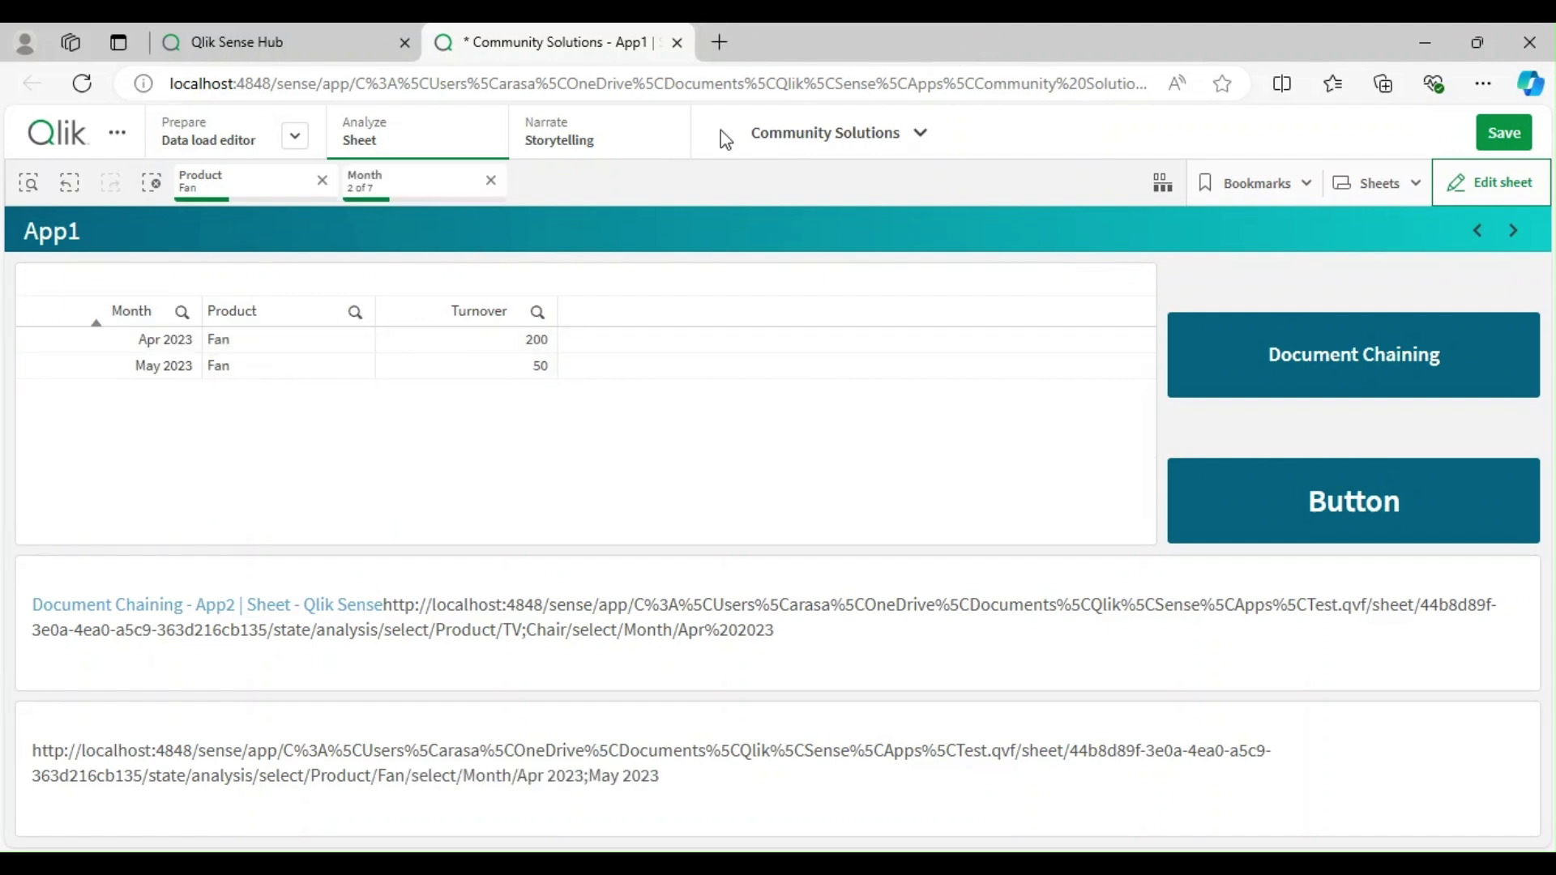
{"action": "left_click", "coordinate": [1341, 518]}
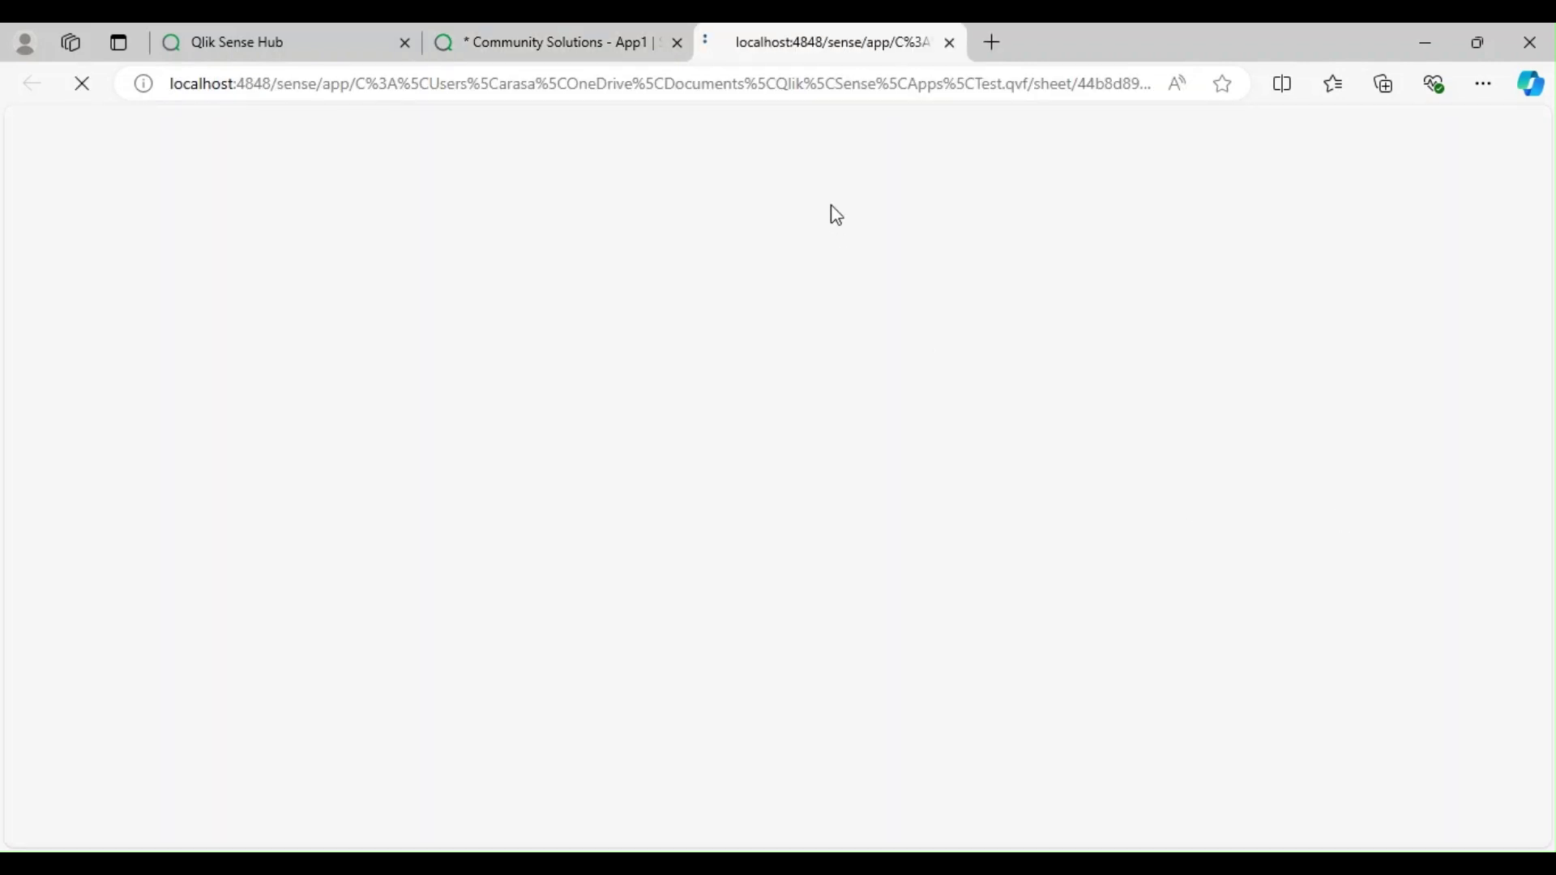
{"action": "left_click", "coordinate": [575, 46]}
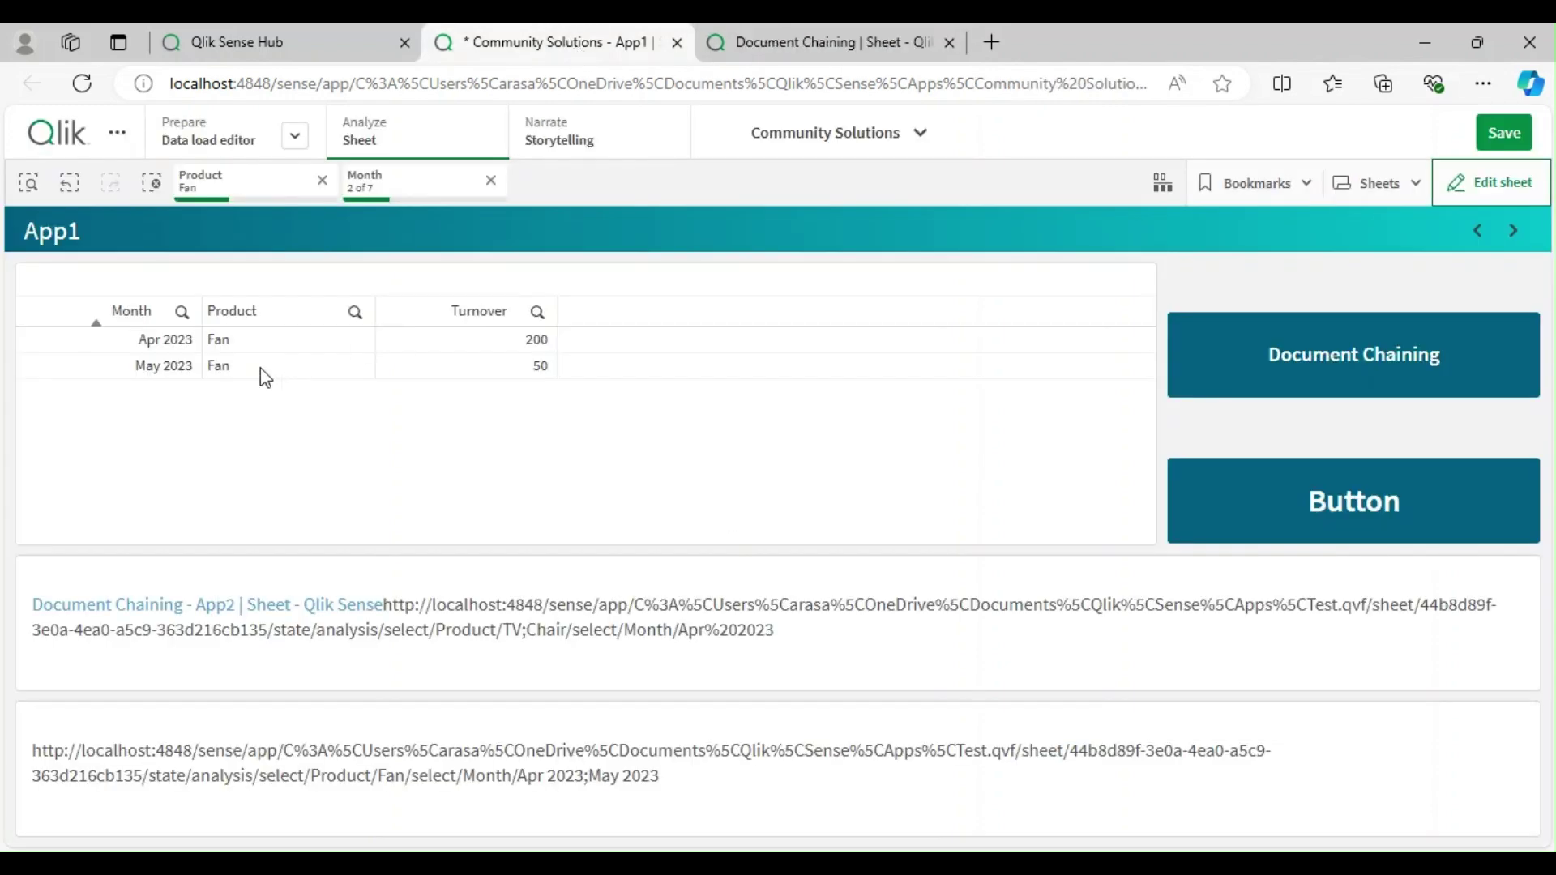
{"action": "left_click", "coordinate": [794, 44]}
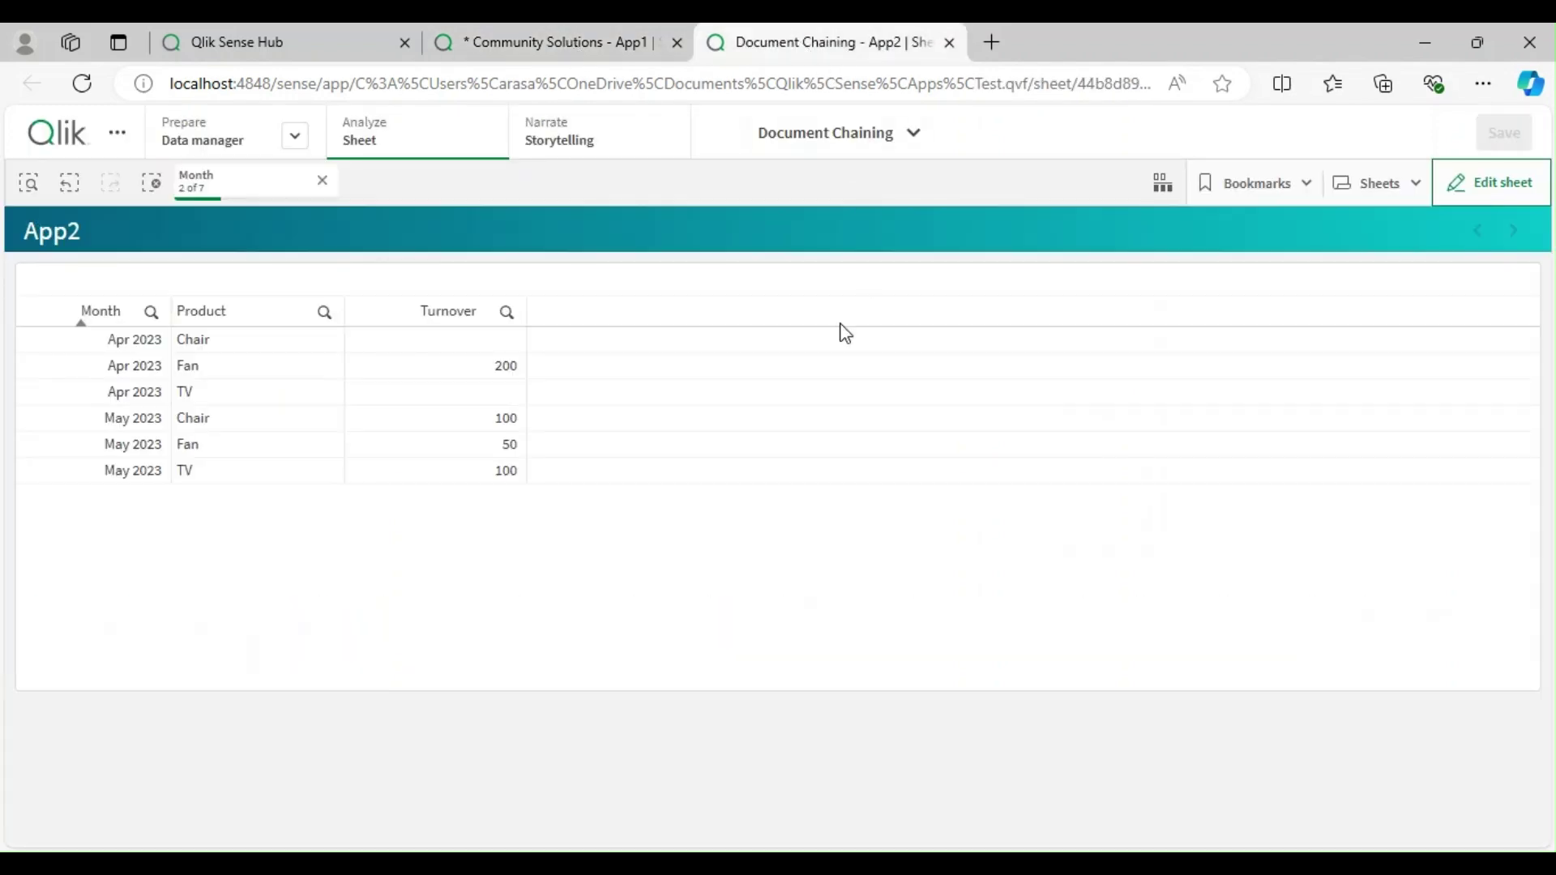
- Check which months are selected in App2 and inspect the selection part at the end of its web address
{"action": "left_click", "coordinate": [237, 191]}
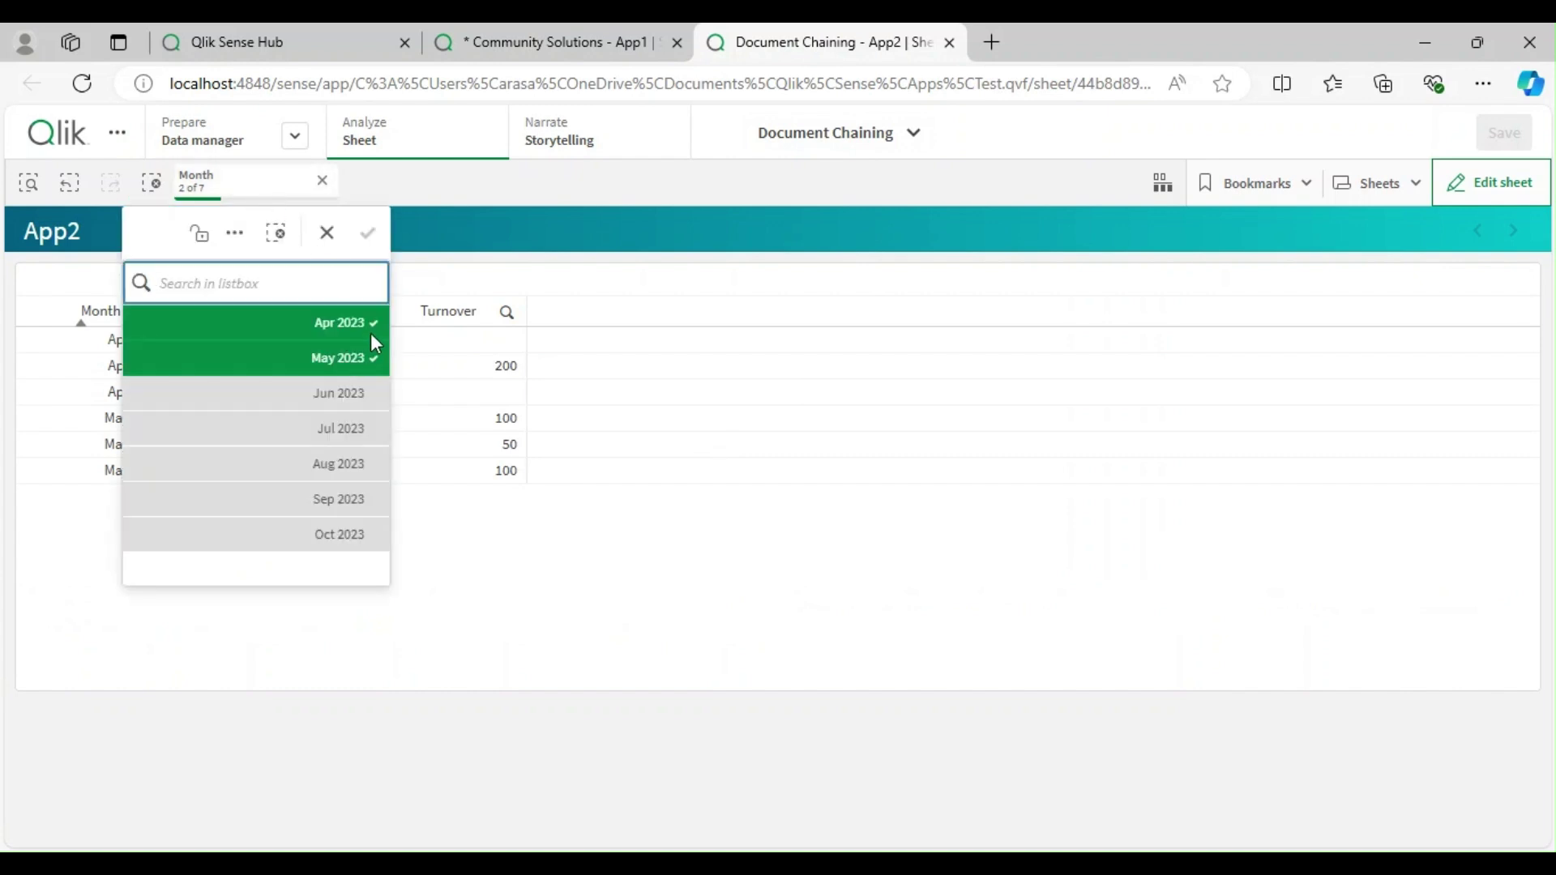
{"action": "left_click", "coordinate": [577, 184]}
{"action": "left_click", "coordinate": [582, 50]}
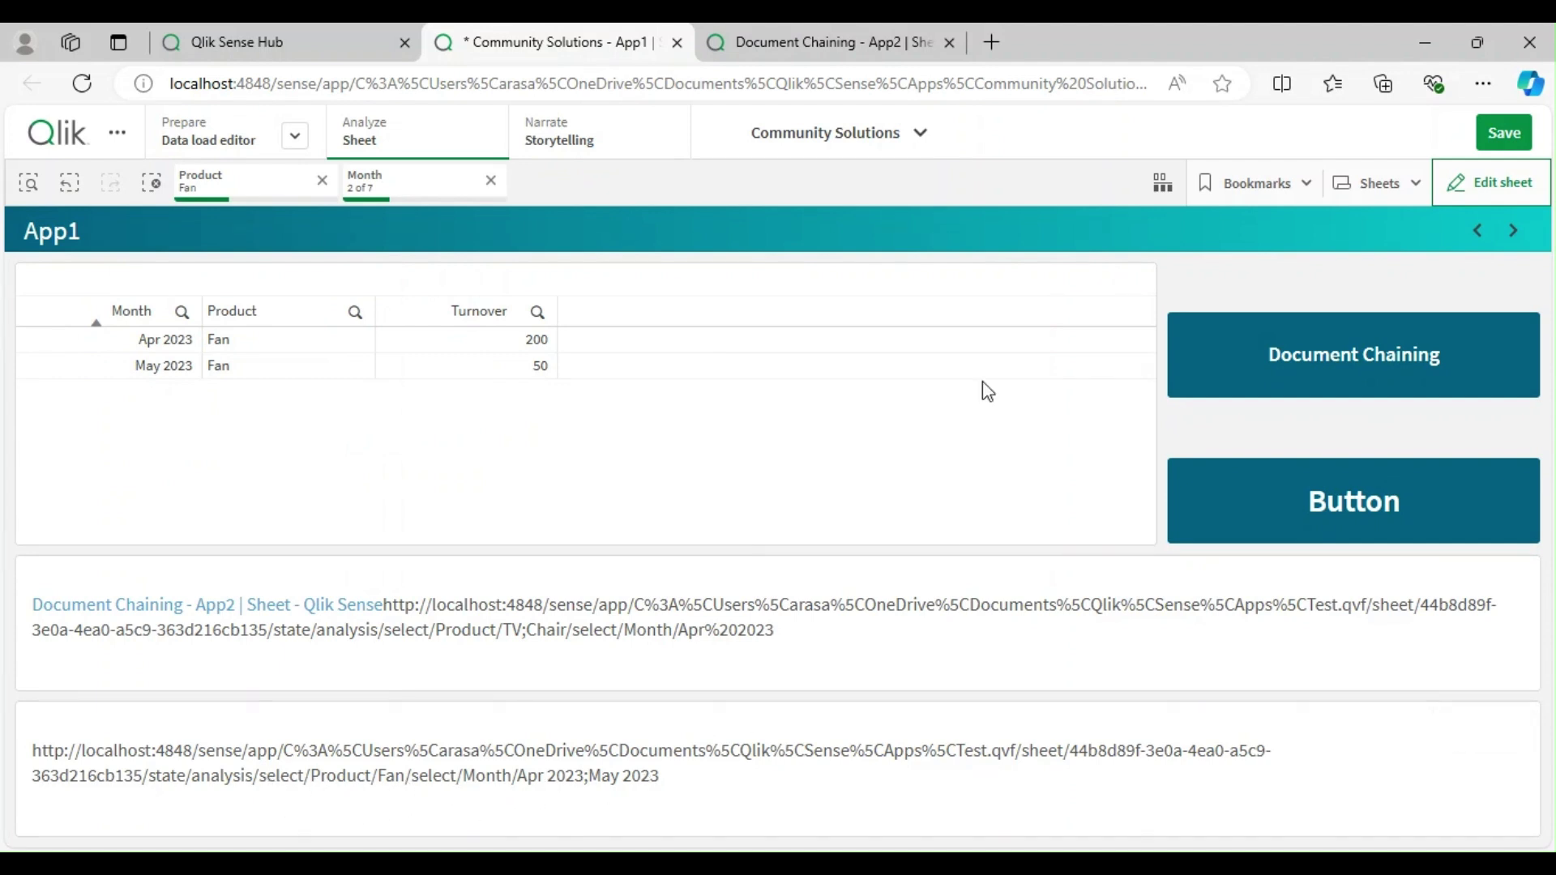
{"action": "left_click", "coordinate": [892, 41]}
{"action": "left_click", "coordinate": [977, 84]}
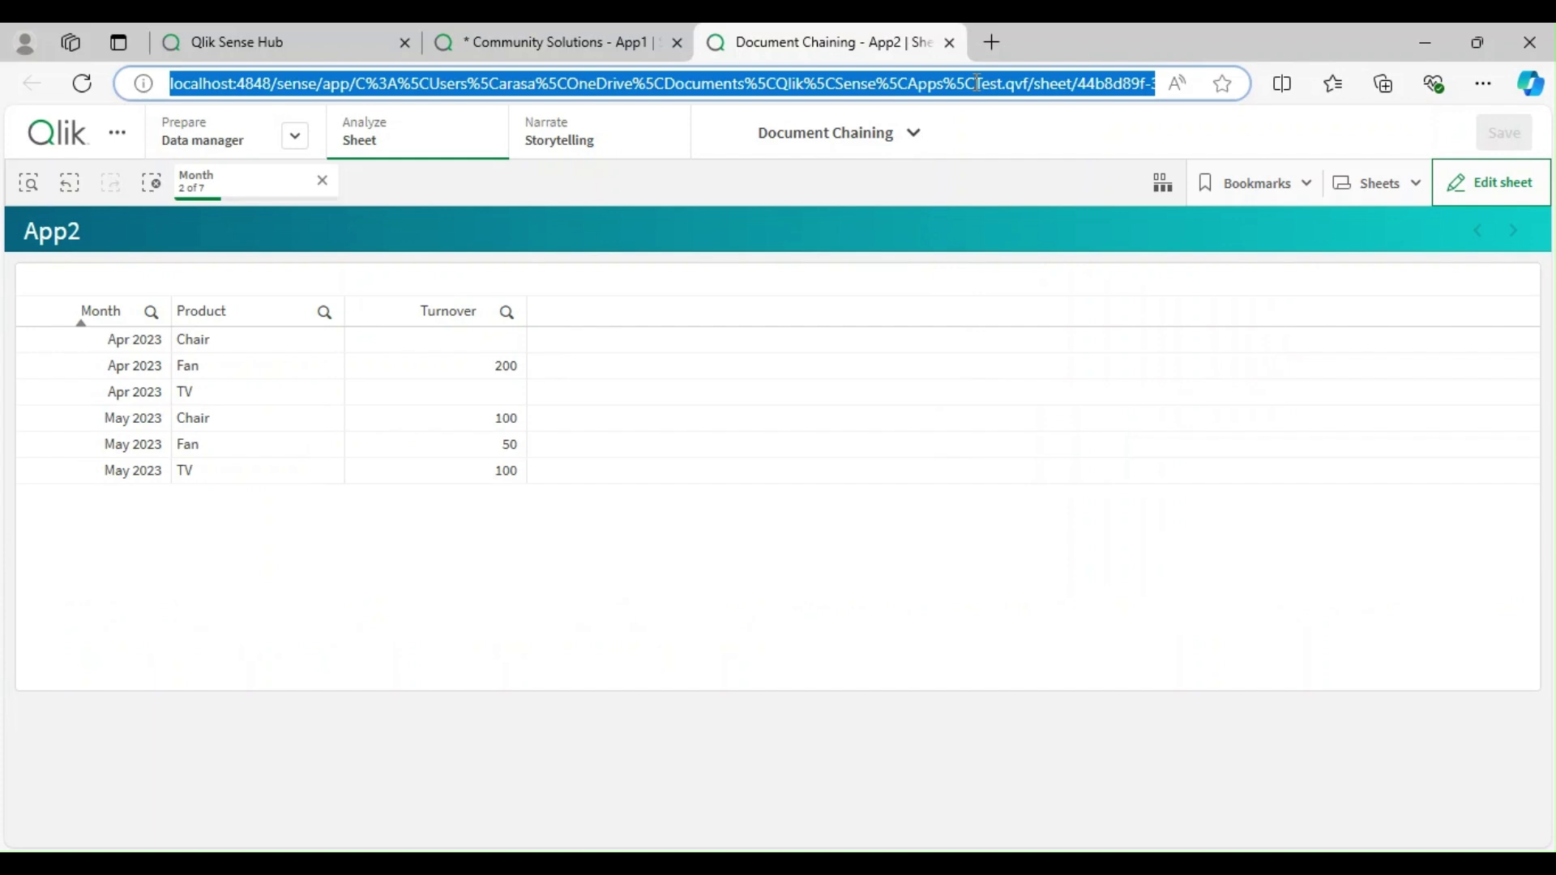
{"action": "key", "text": "End"}
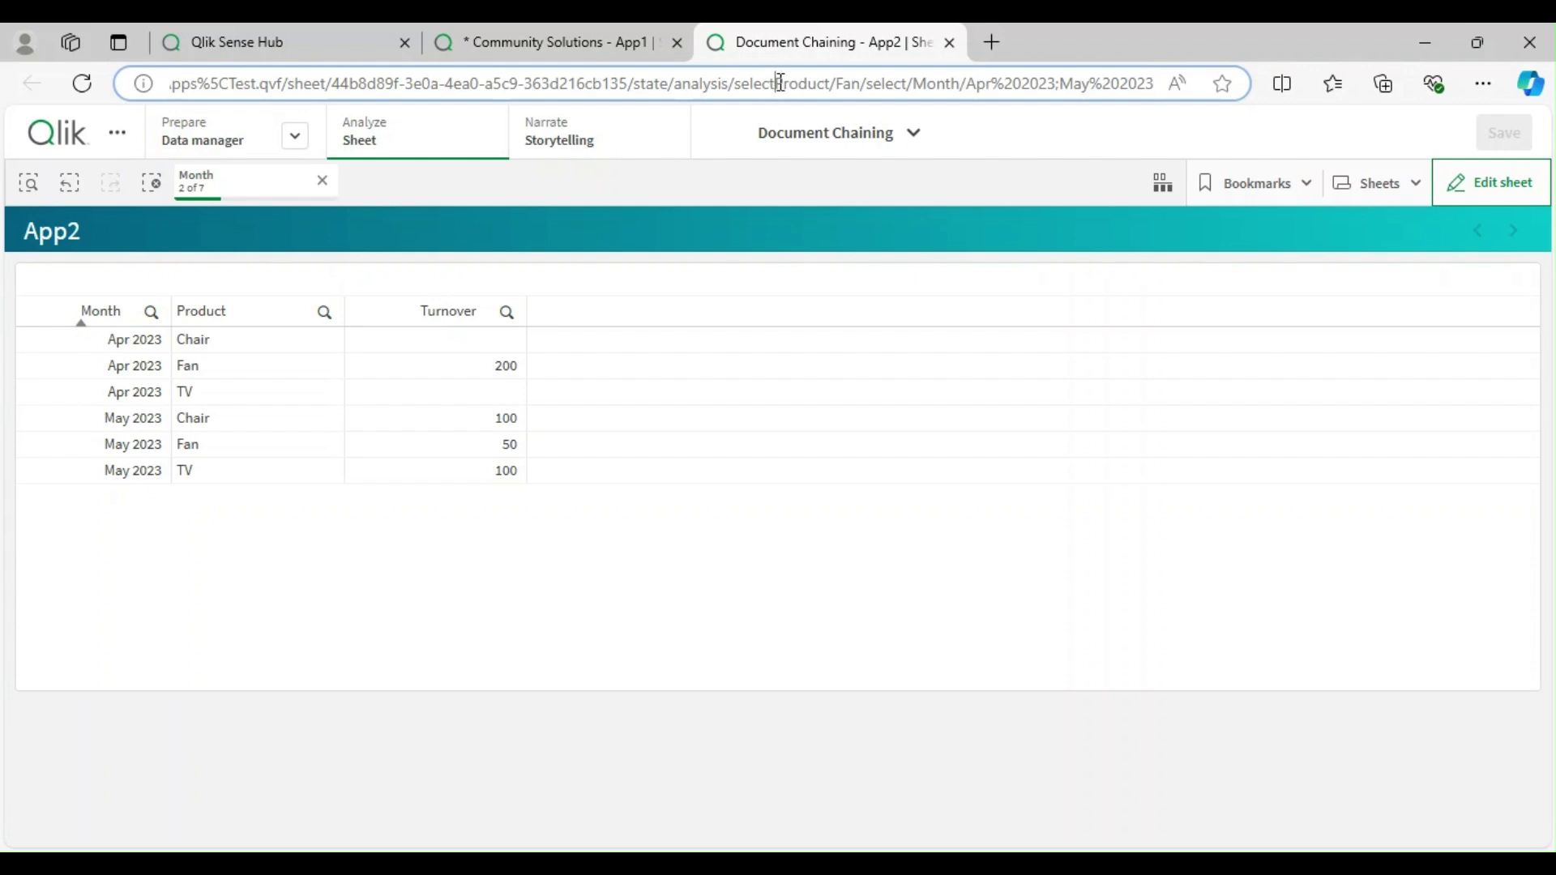
- Review how the expression of the GetCurrentSelections text object in App1 ends its URL part, and leave it unedited
{"action": "left_click", "coordinate": [572, 47]}
{"action": "left_click", "coordinate": [1495, 183]}
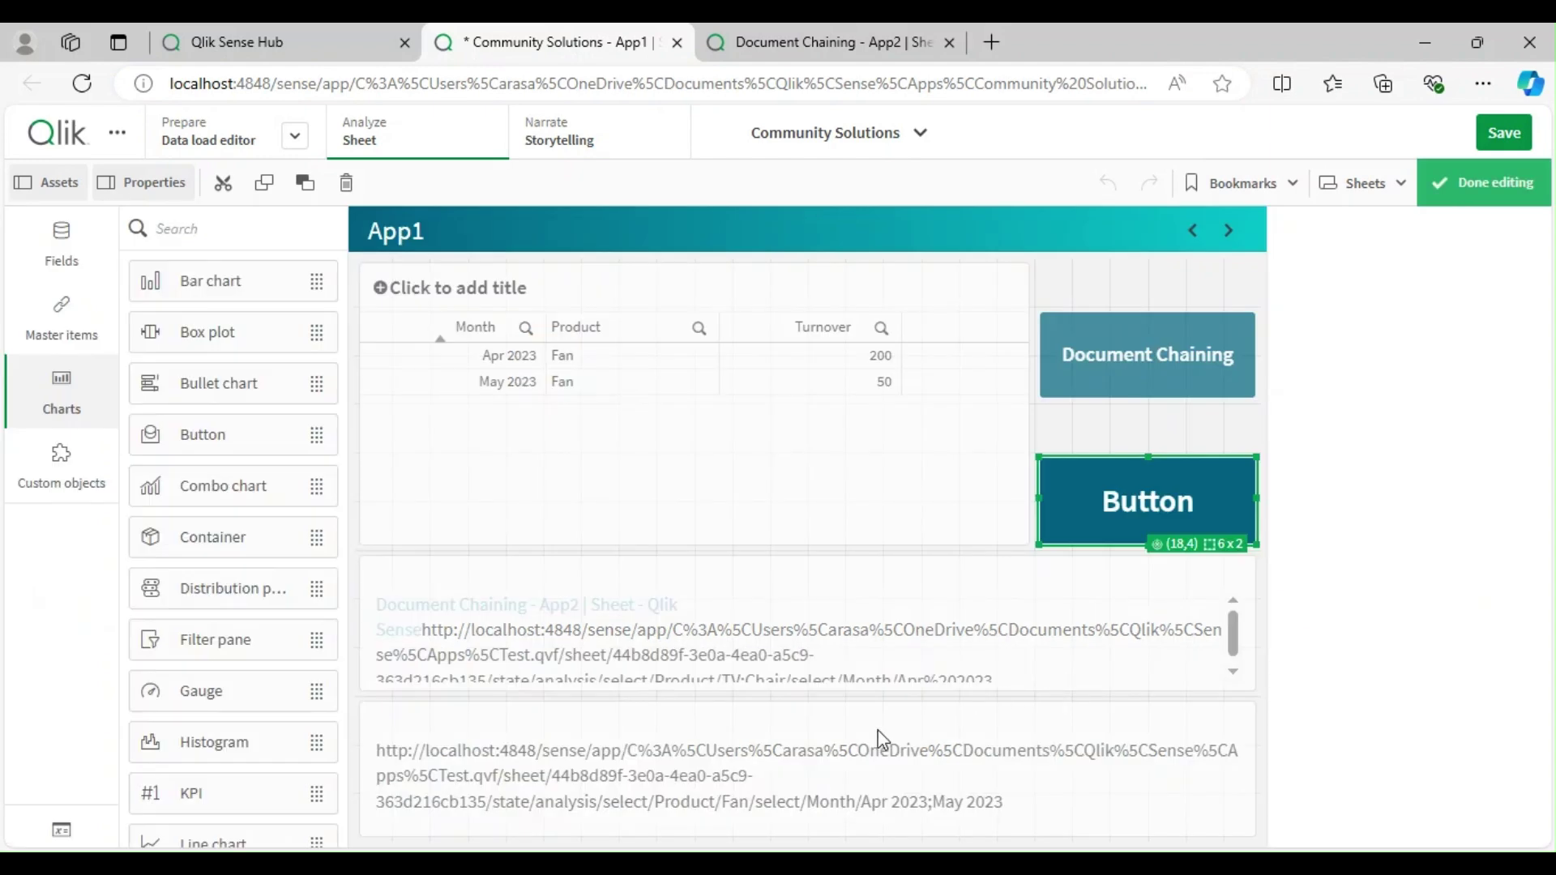
{"action": "left_click", "coordinate": [882, 740]}
{"action": "left_click", "coordinate": [1378, 293]}
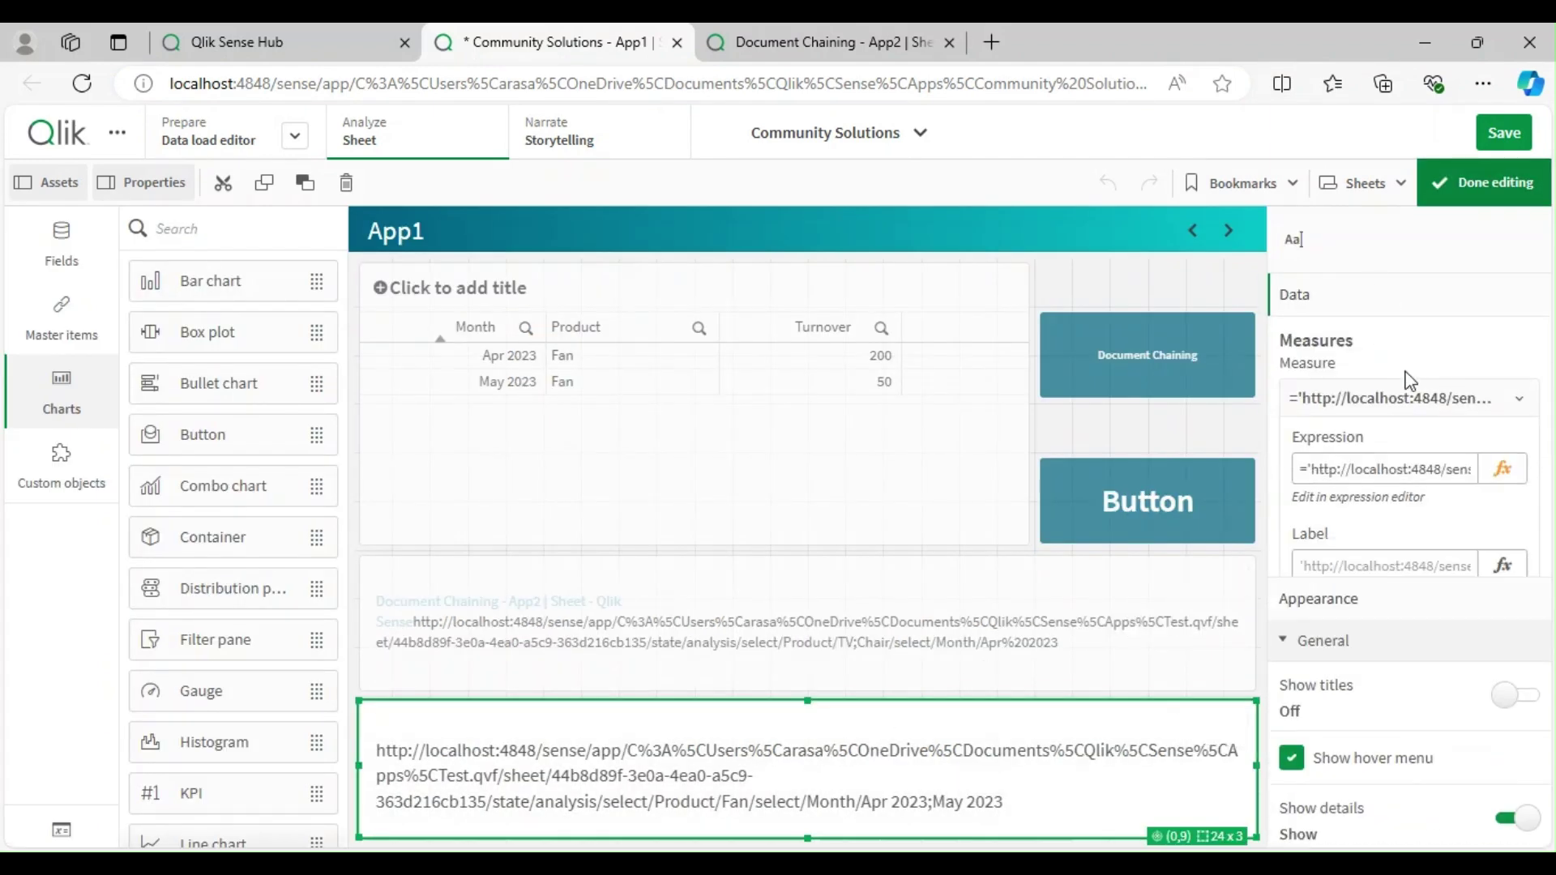
{"action": "left_click", "coordinate": [1492, 470]}
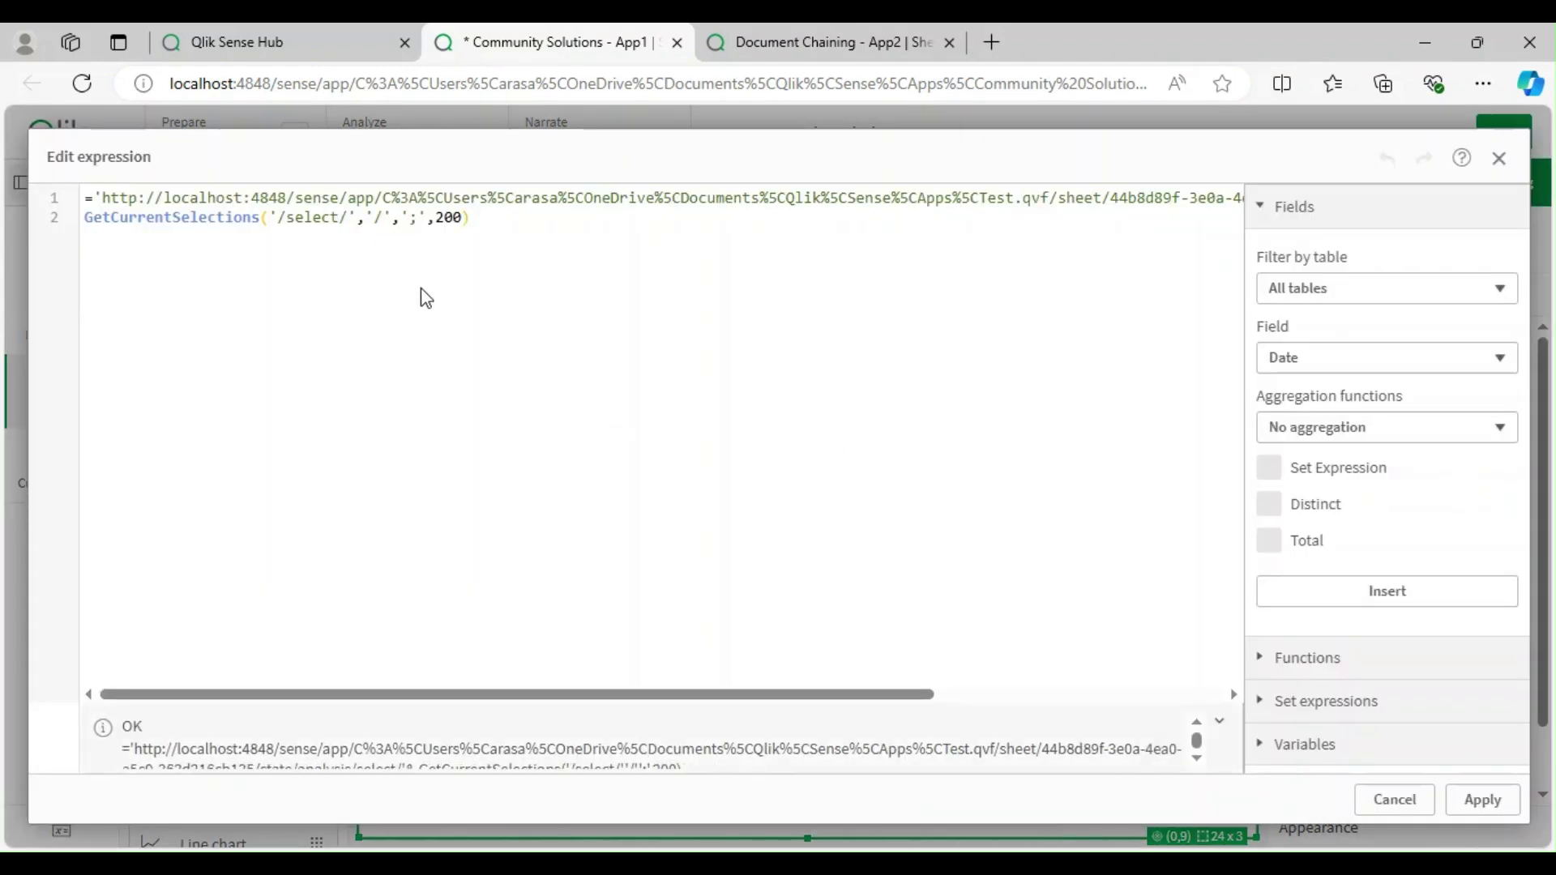
{"action": "left_click", "coordinate": [288, 218]}
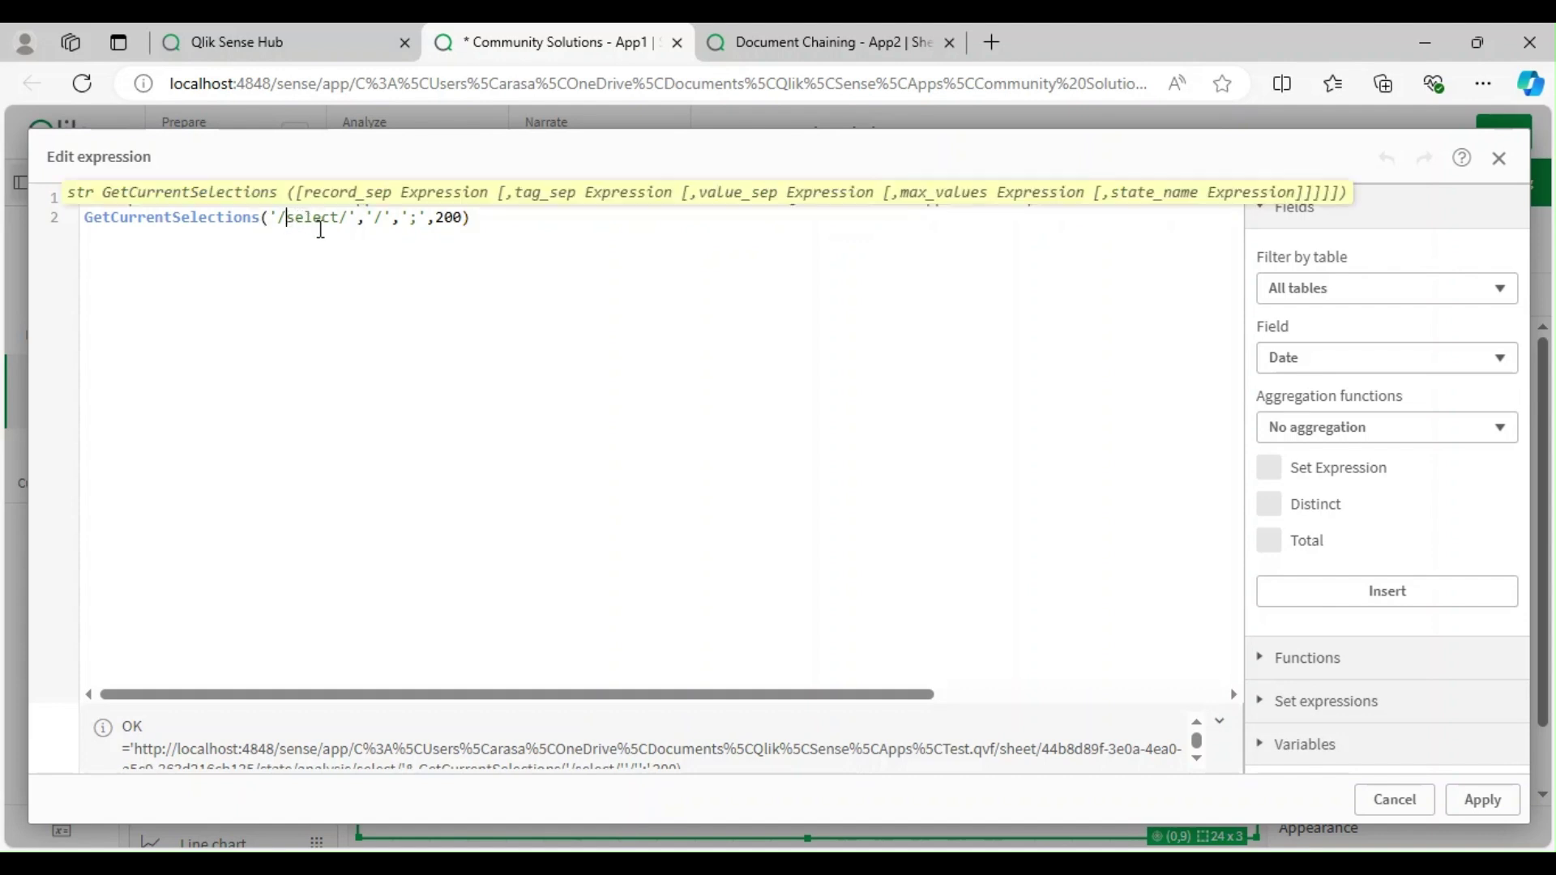
{"action": "left_click_drag", "start_coordinate": [863, 704], "coordinate": [1199, 700]}
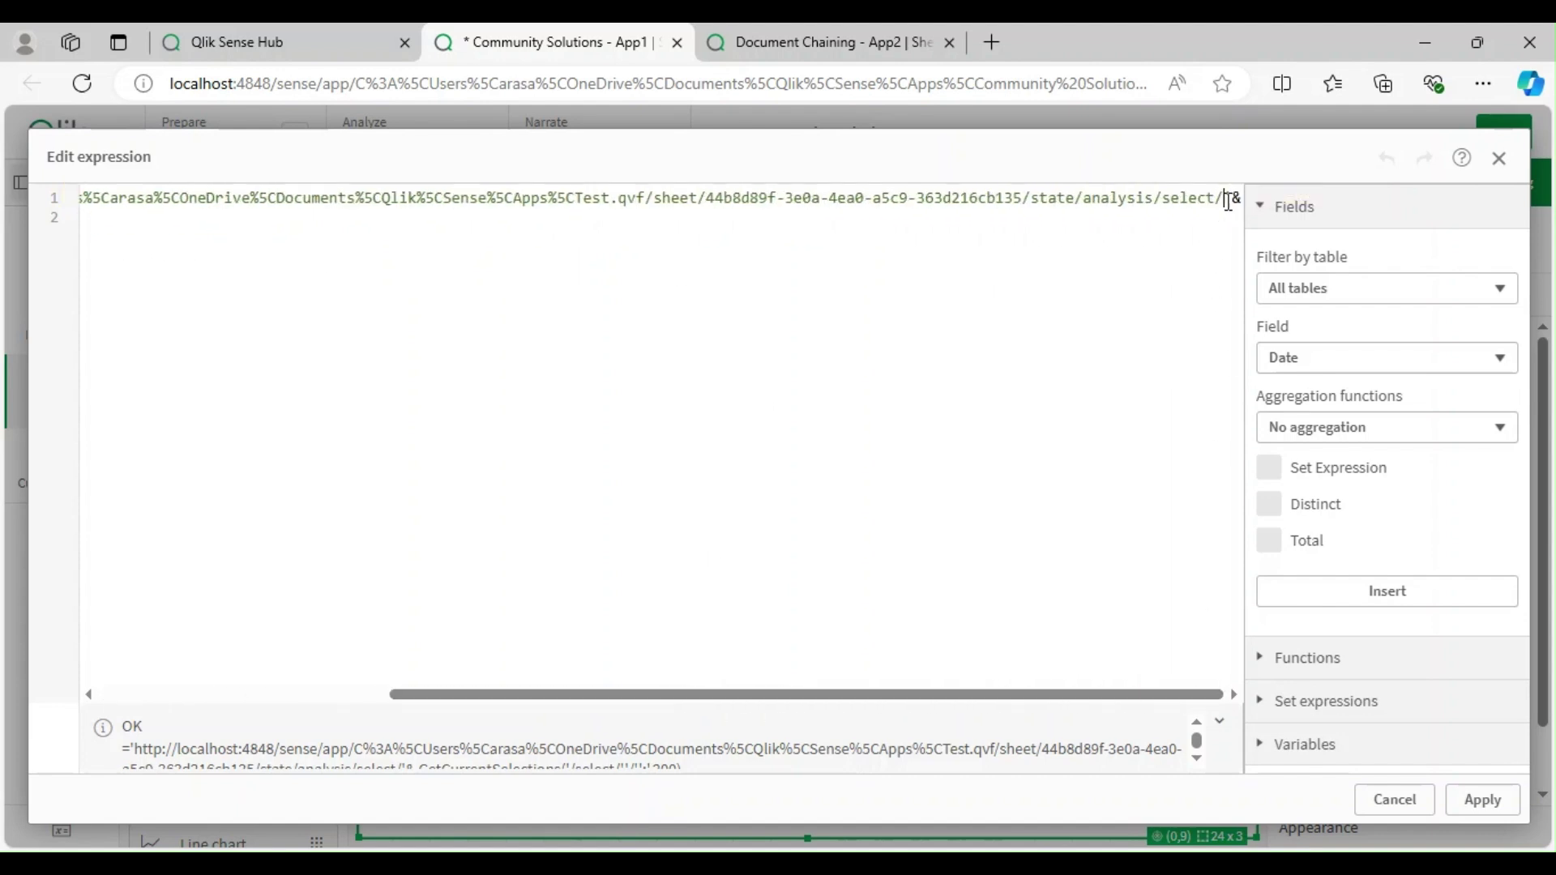
{"action": "left_click", "coordinate": [1393, 799]}
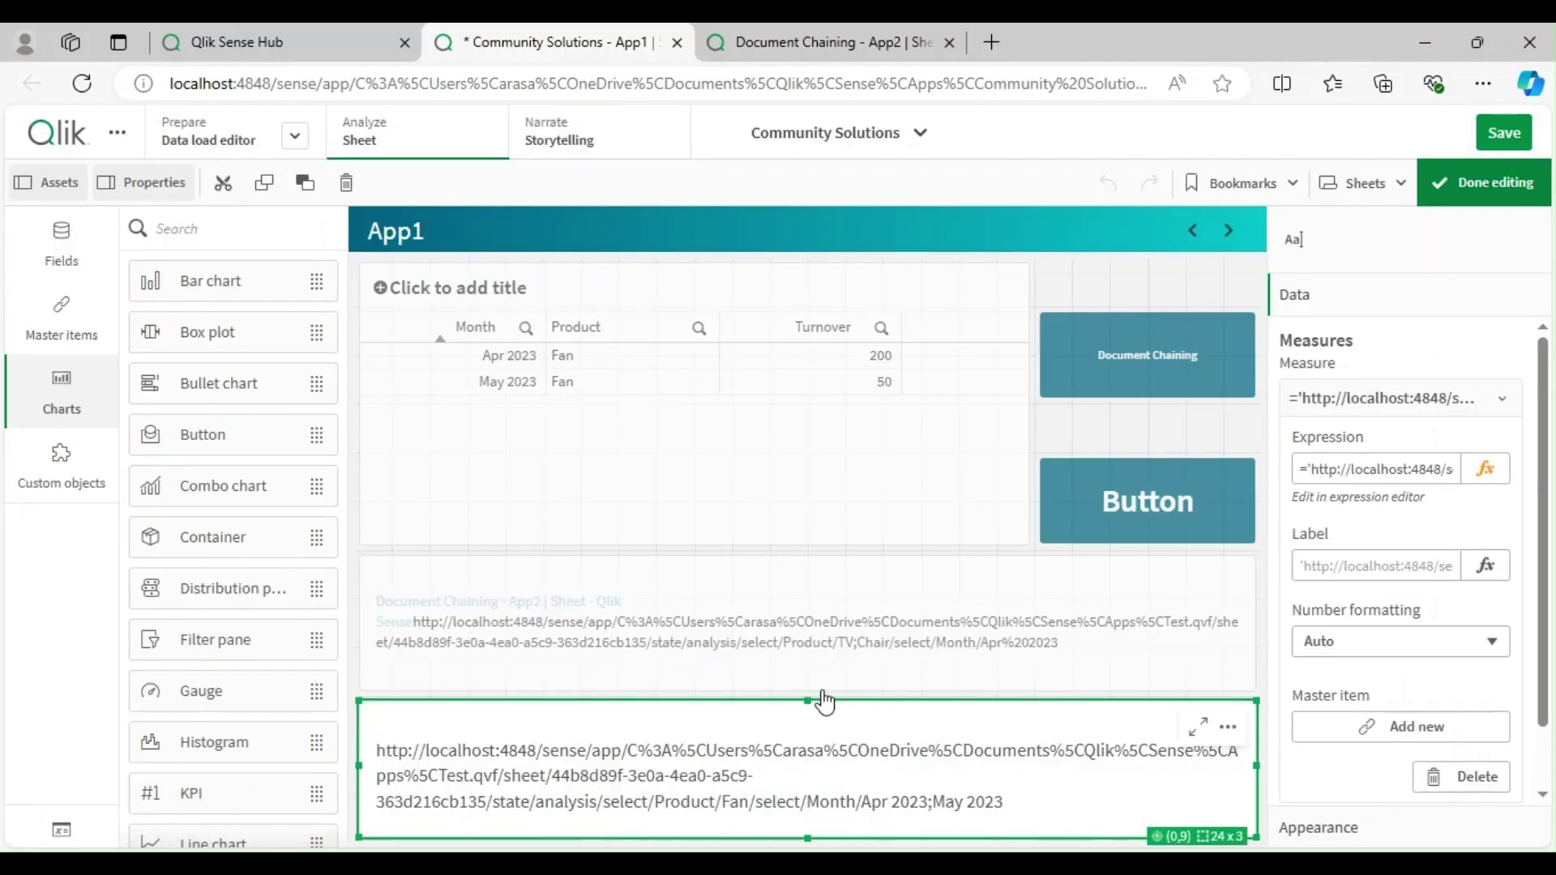
{"action": "left_click", "coordinate": [1518, 182]}
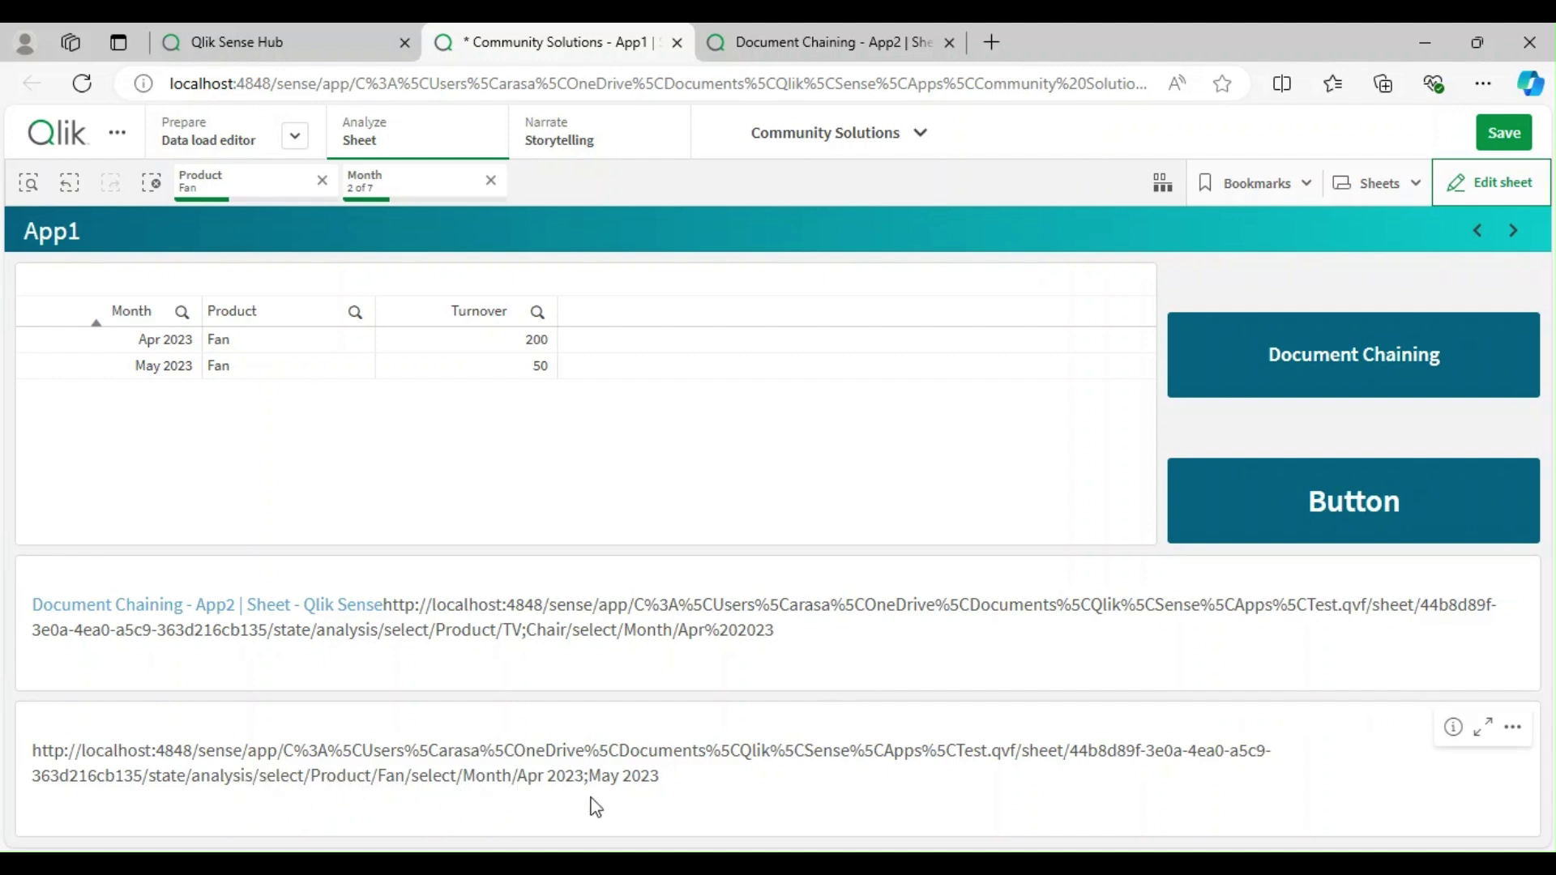
- Add a slash after "analysis/select" in the website URL expression of the button below Document Chaining and finish editing the sheet
{"action": "left_click", "coordinate": [1495, 182]}
{"action": "left_click", "coordinate": [1111, 511]}
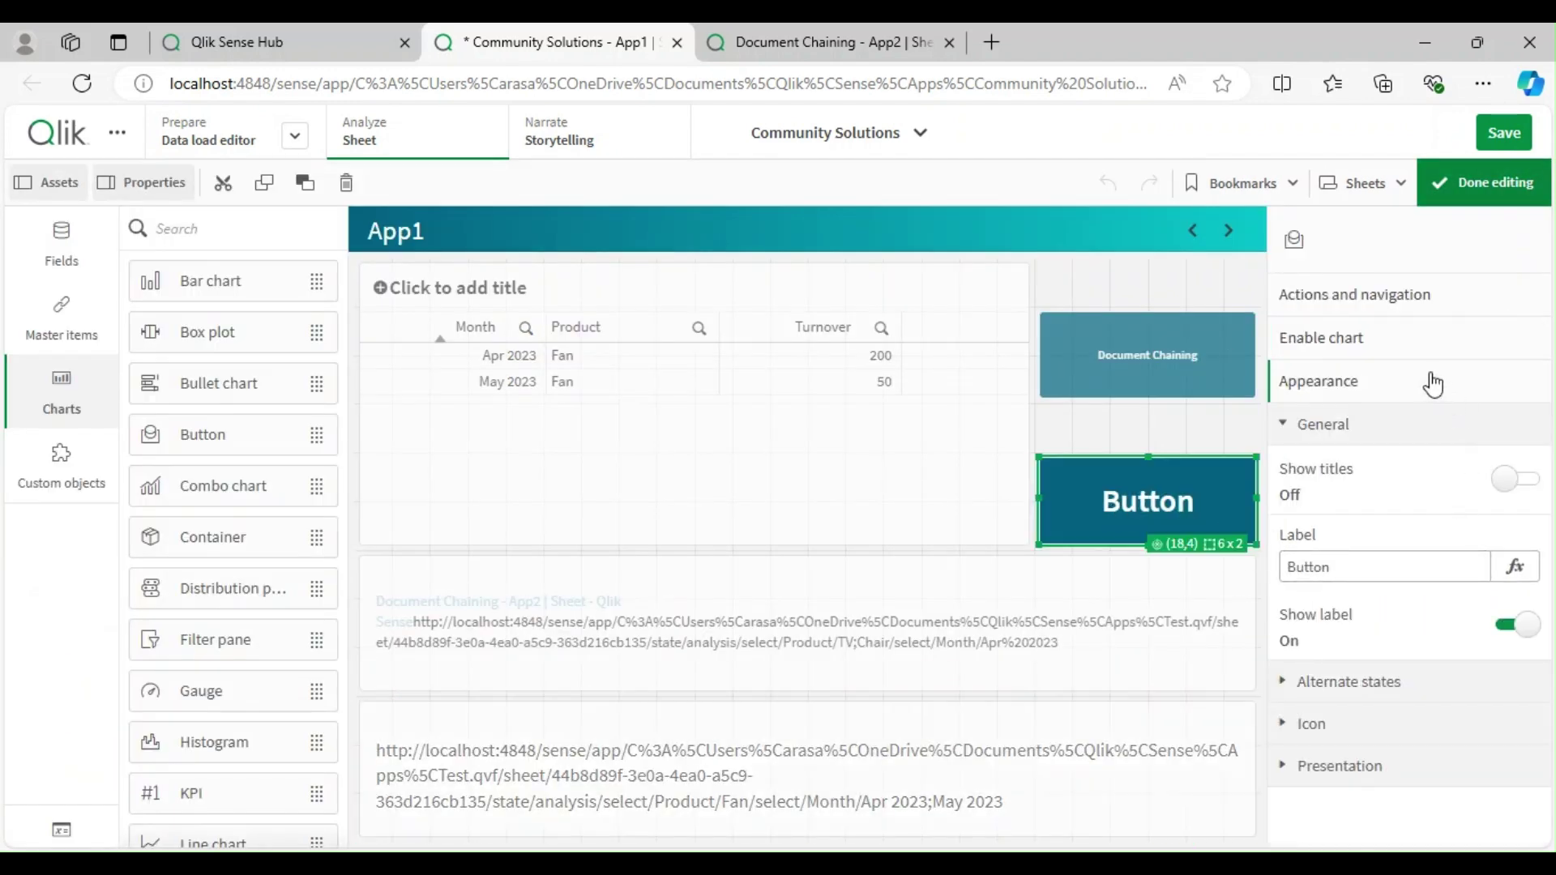
{"action": "left_click", "coordinate": [1378, 295]}
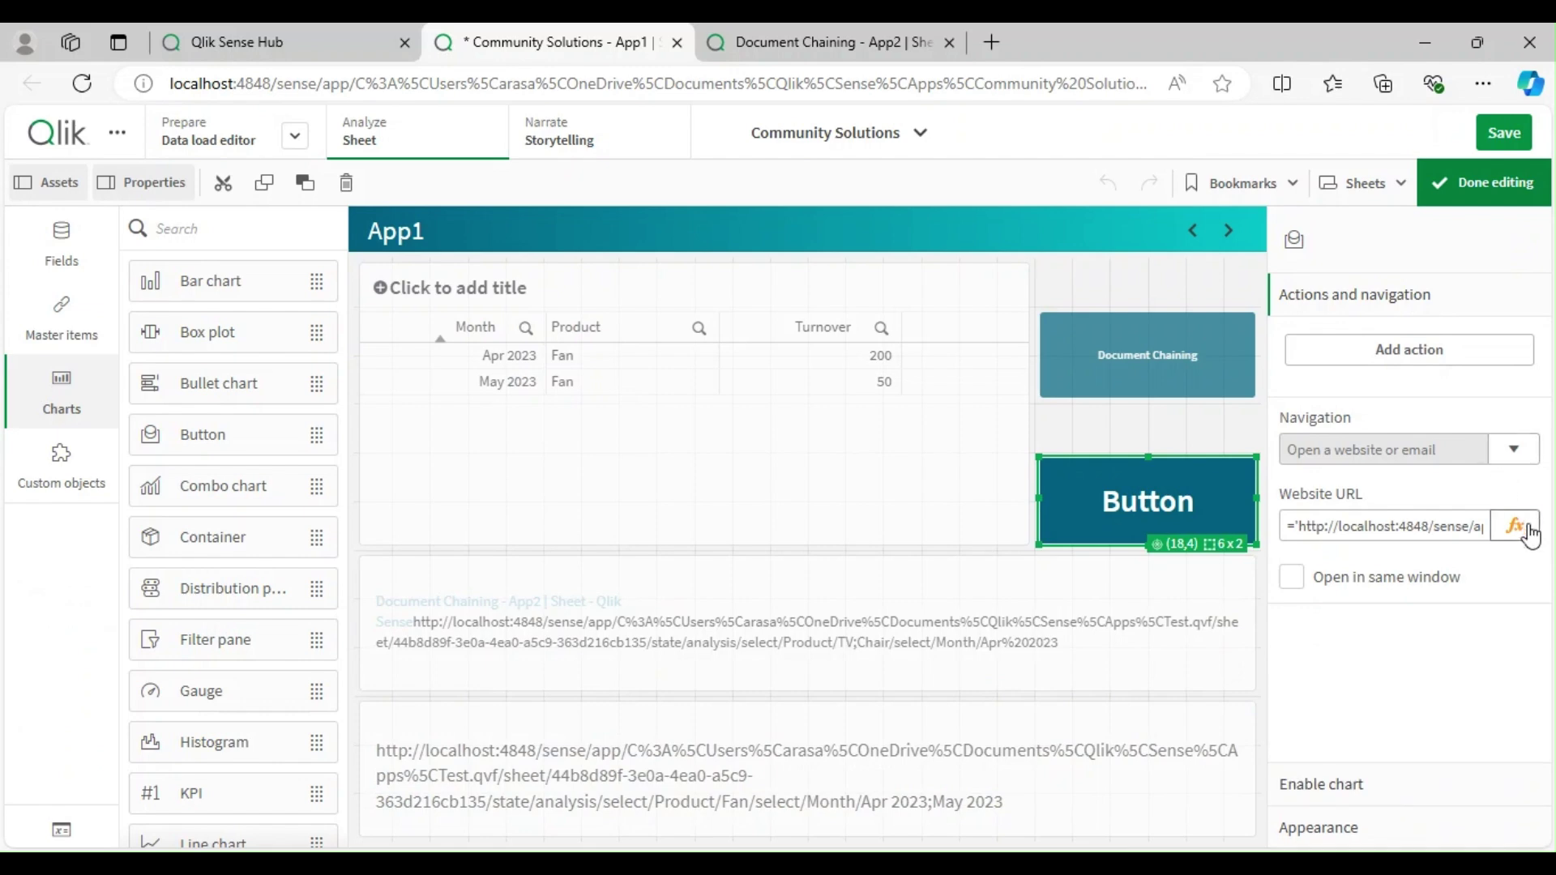
{"action": "left_click", "coordinate": [1515, 523]}
{"action": "scroll", "coordinate": [1200, 738], "scroll_direction": "down", "scroll_amount": 1}
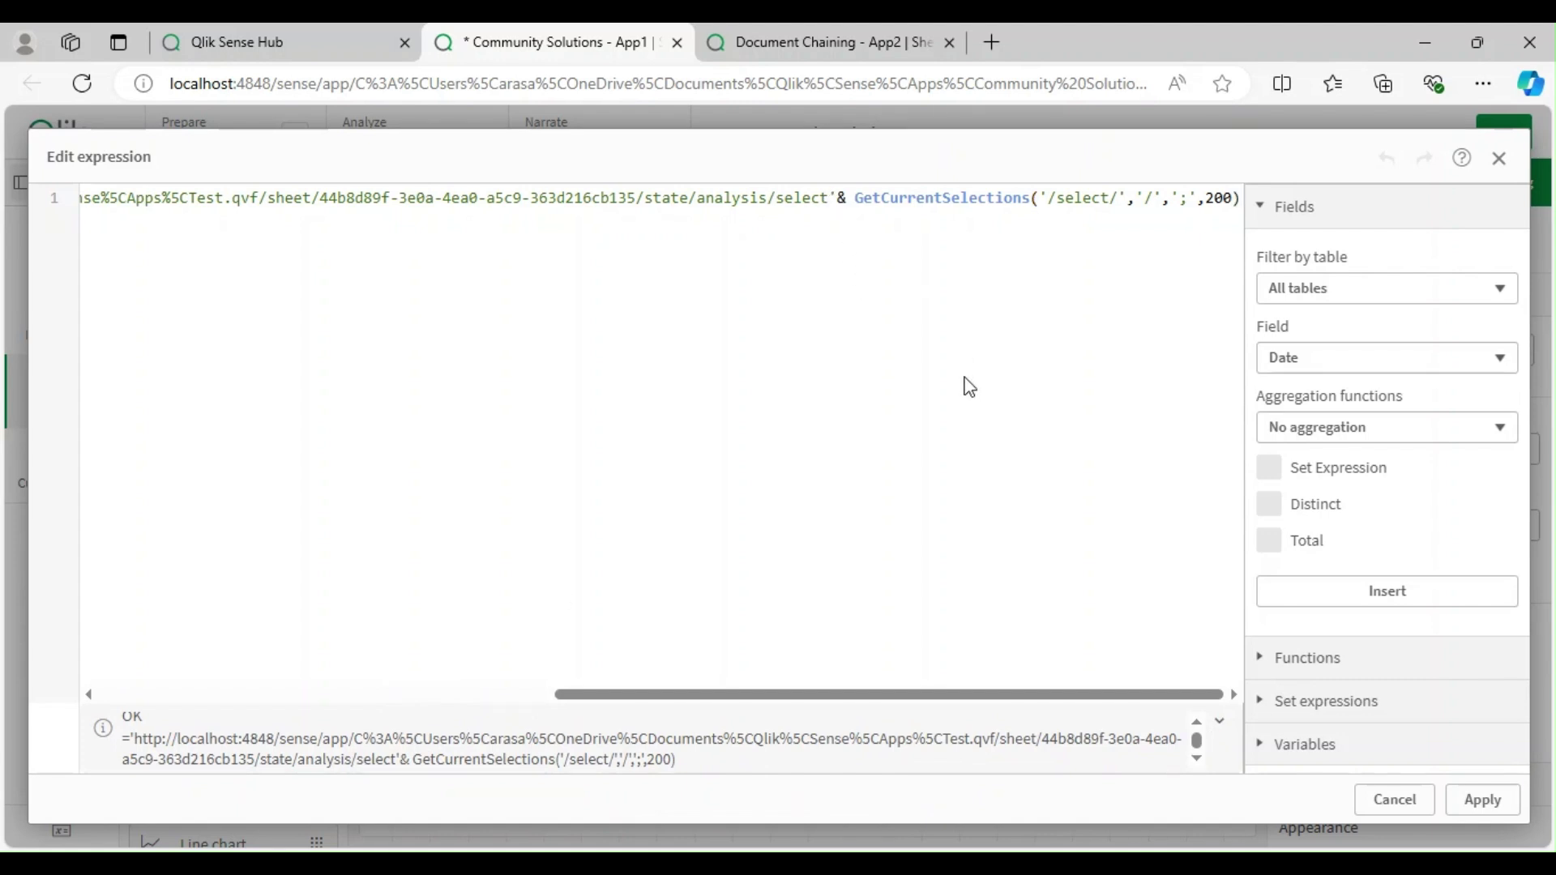
{"action": "left_click", "coordinate": [831, 199]}
{"action": "type", "text": "/"}
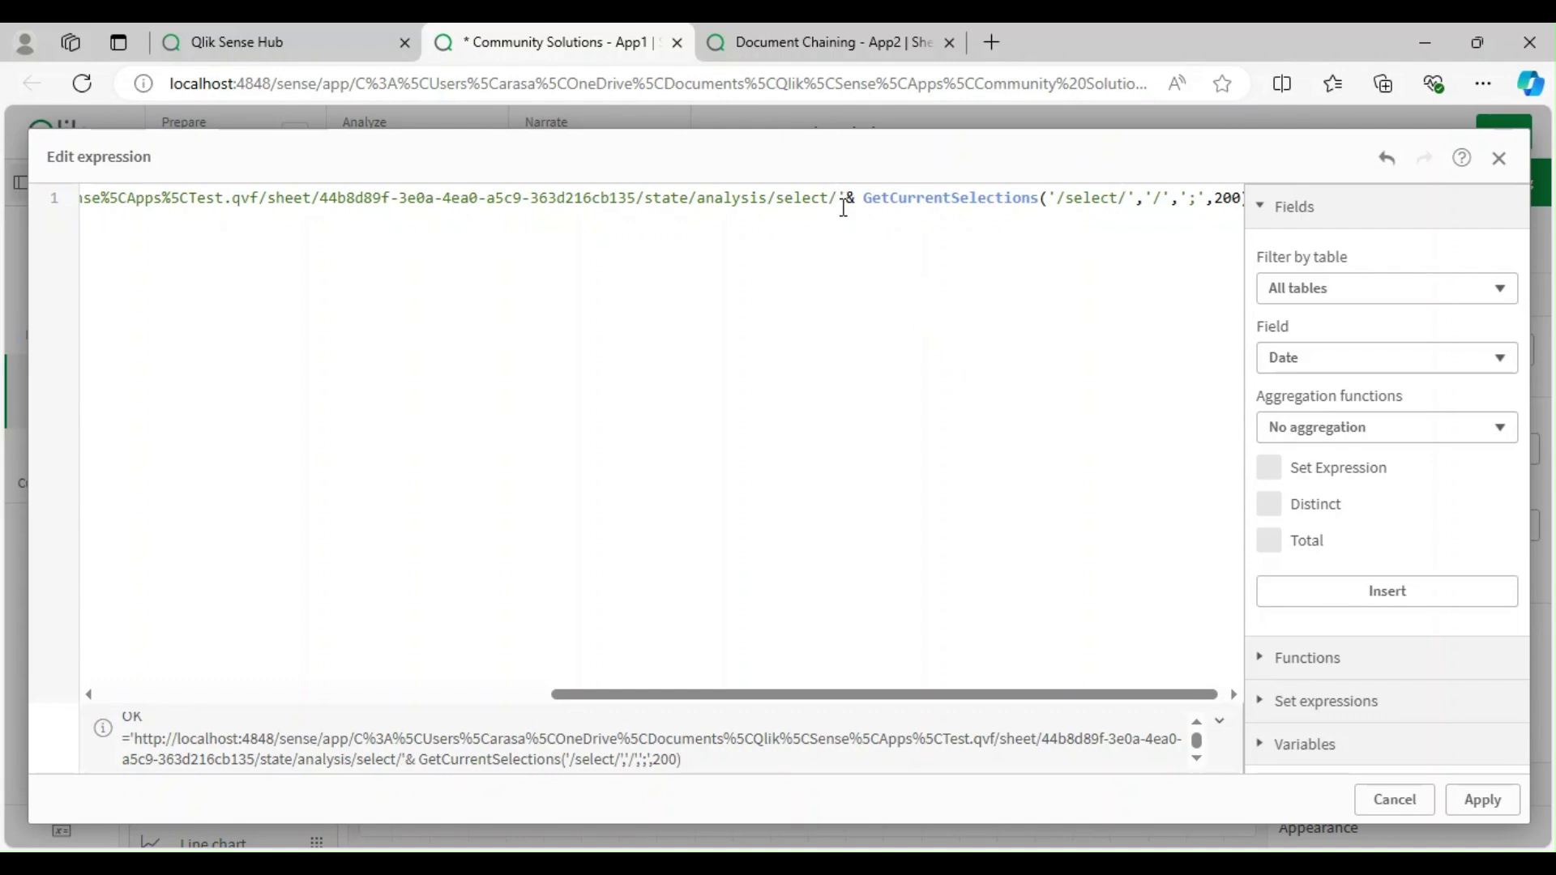
{"action": "left_click", "coordinate": [1483, 800]}
{"action": "left_click", "coordinate": [1491, 180]}
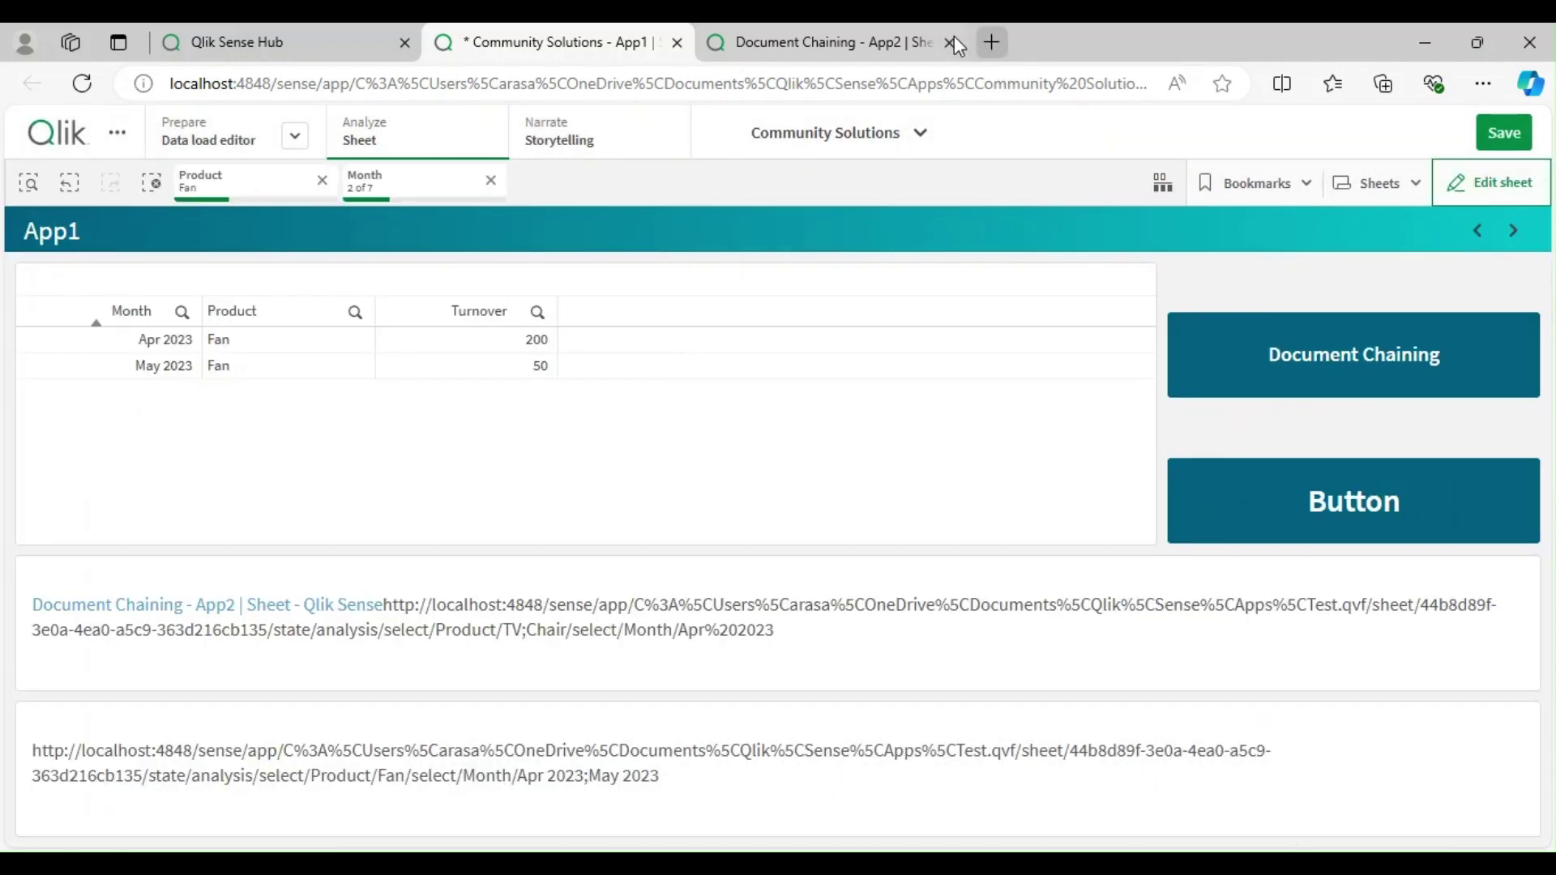
- Close the old App2 tab, reopen App2 with the button below Document Chaining, and compare its Product and Month selections with App1
{"action": "left_click", "coordinate": [950, 42]}
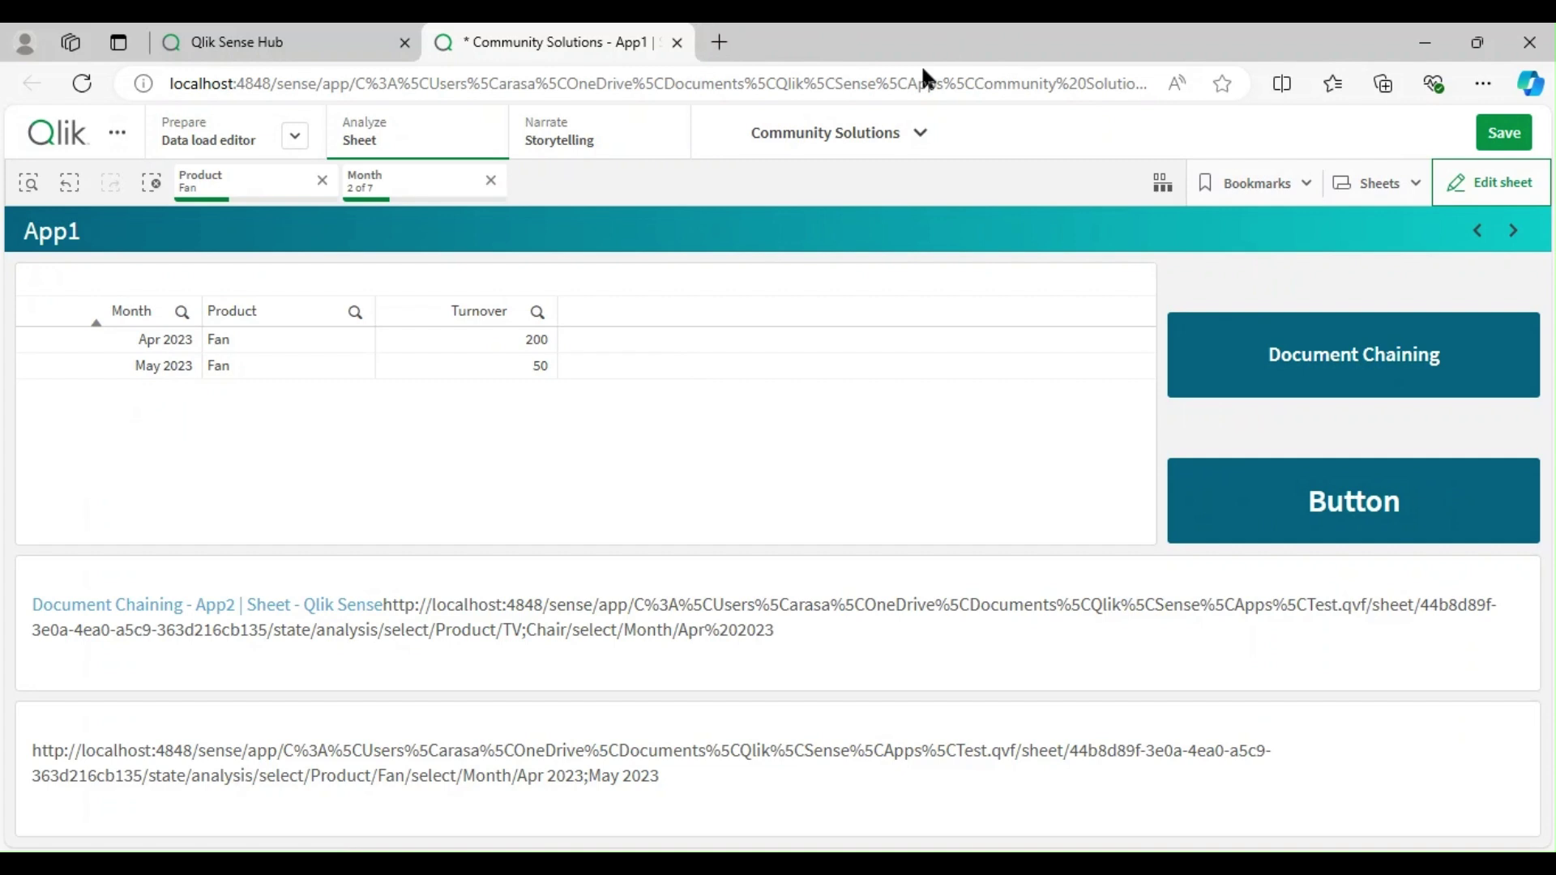
{"action": "left_click", "coordinate": [1364, 511]}
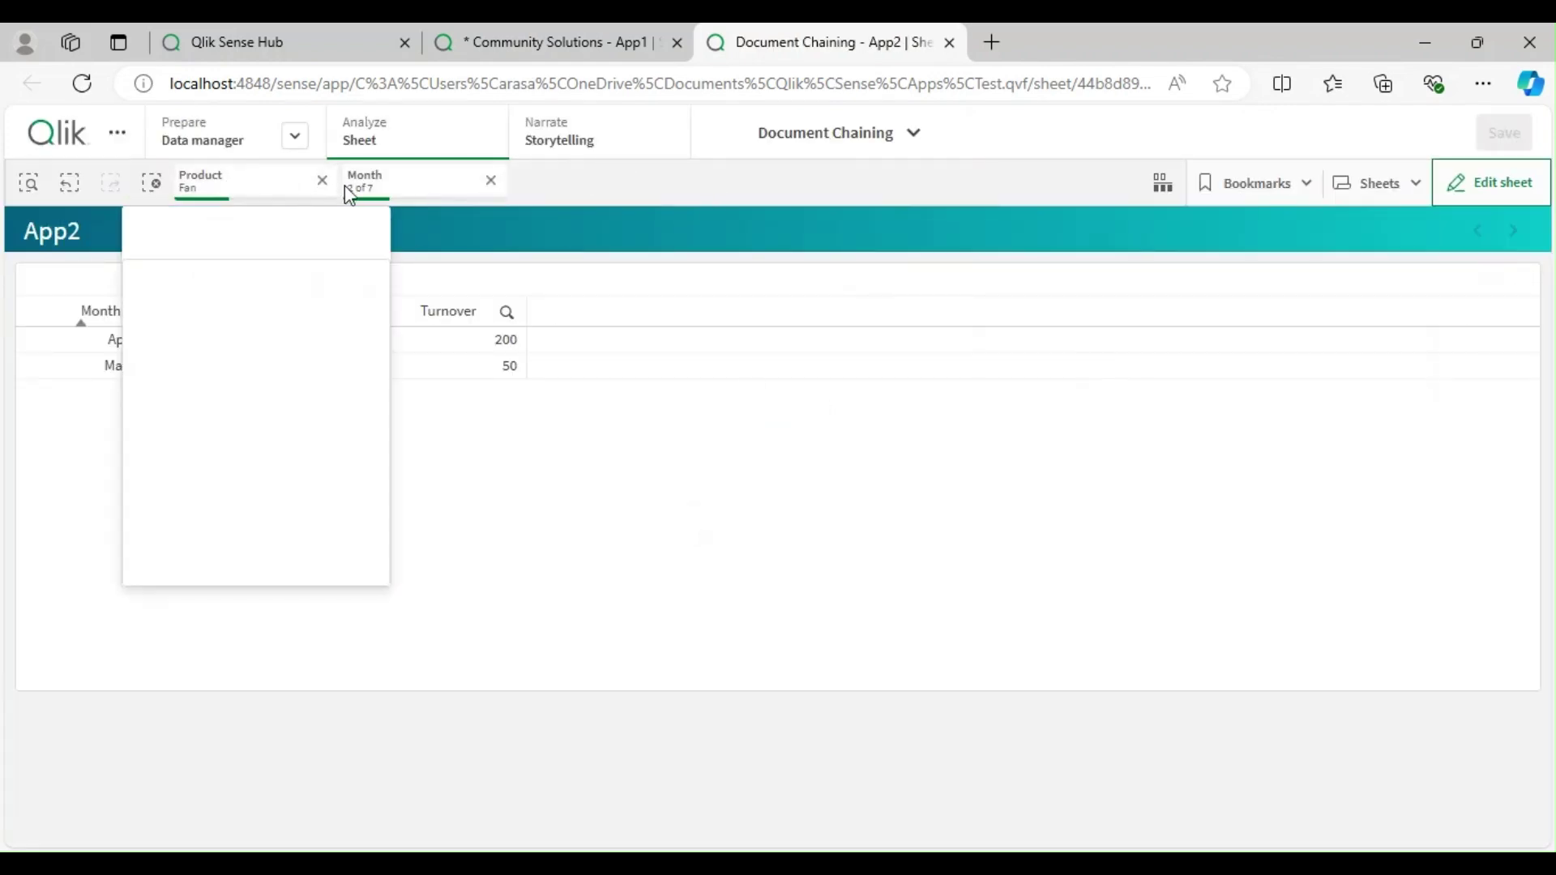
{"action": "left_click", "coordinate": [458, 195]}
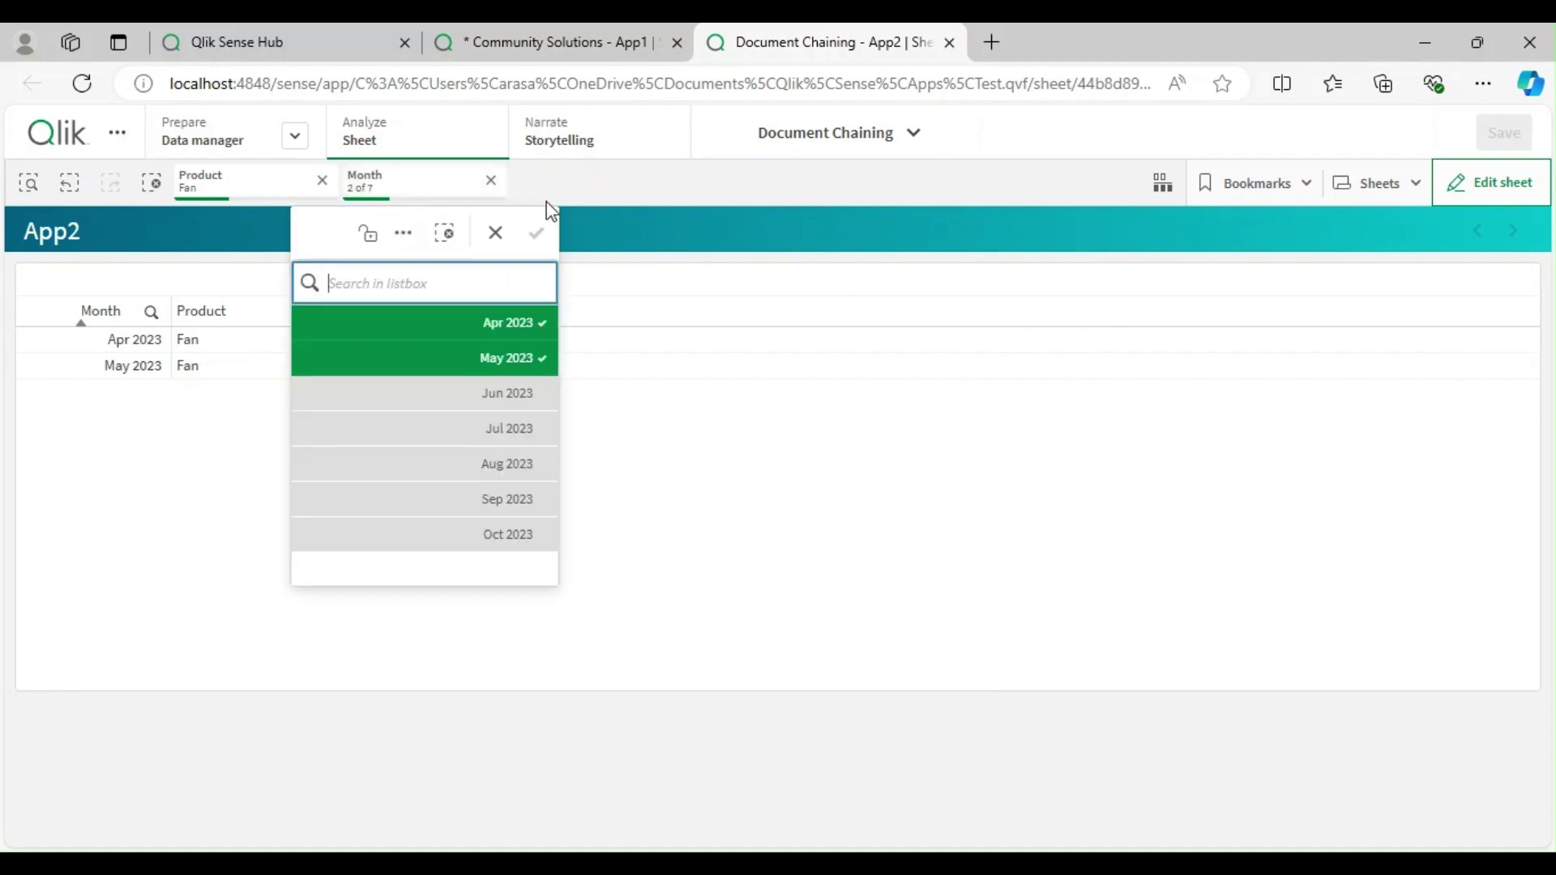
{"action": "left_click", "coordinate": [703, 182]}
{"action": "left_click", "coordinate": [588, 48]}
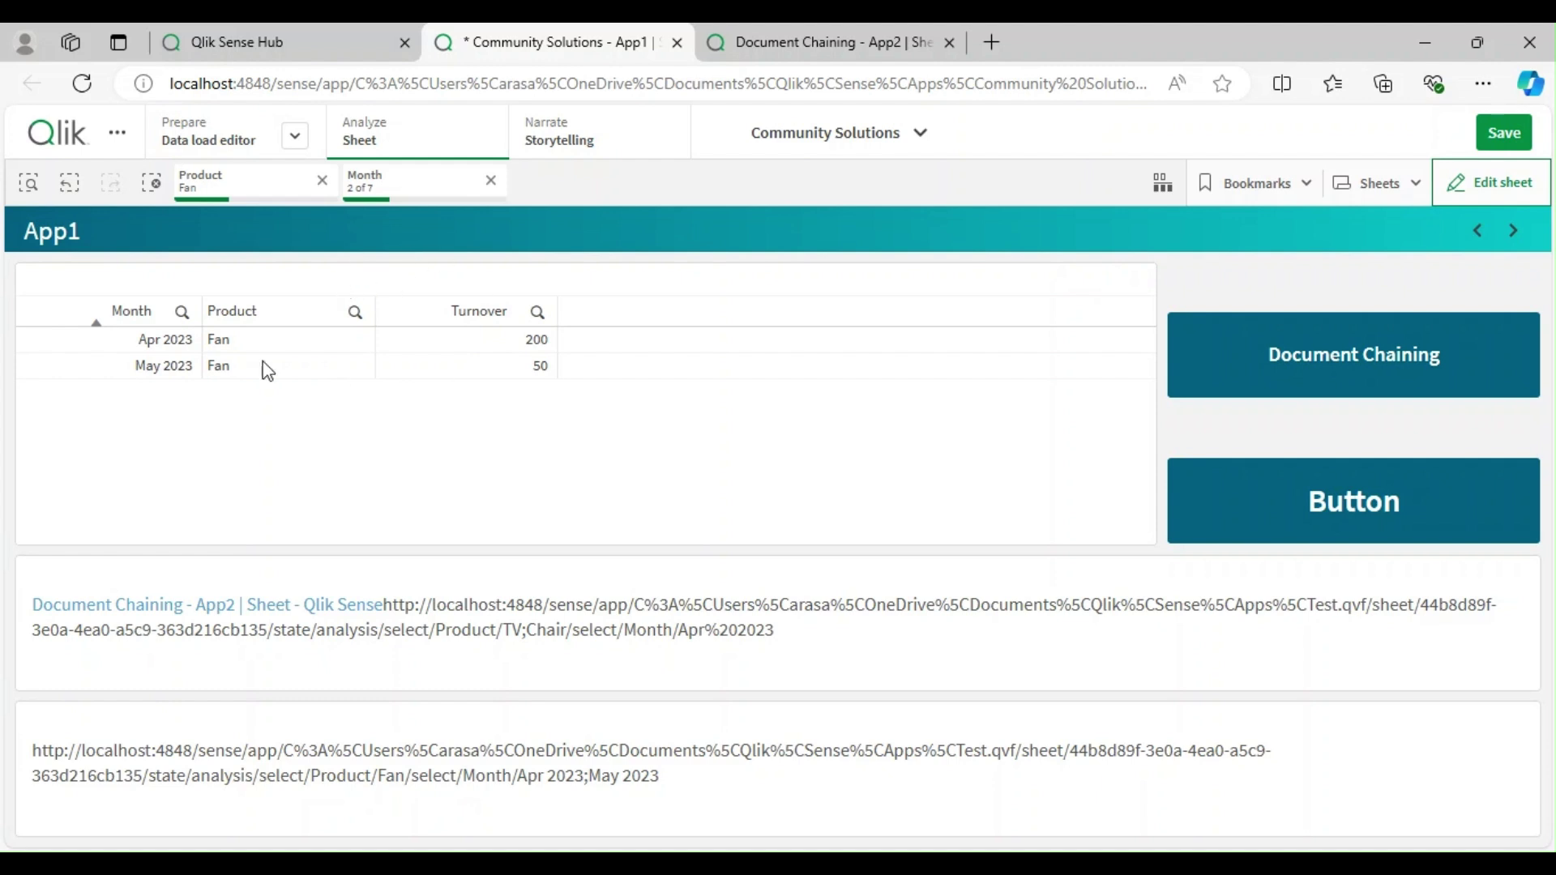
{"action": "left_click", "coordinate": [1353, 510]}
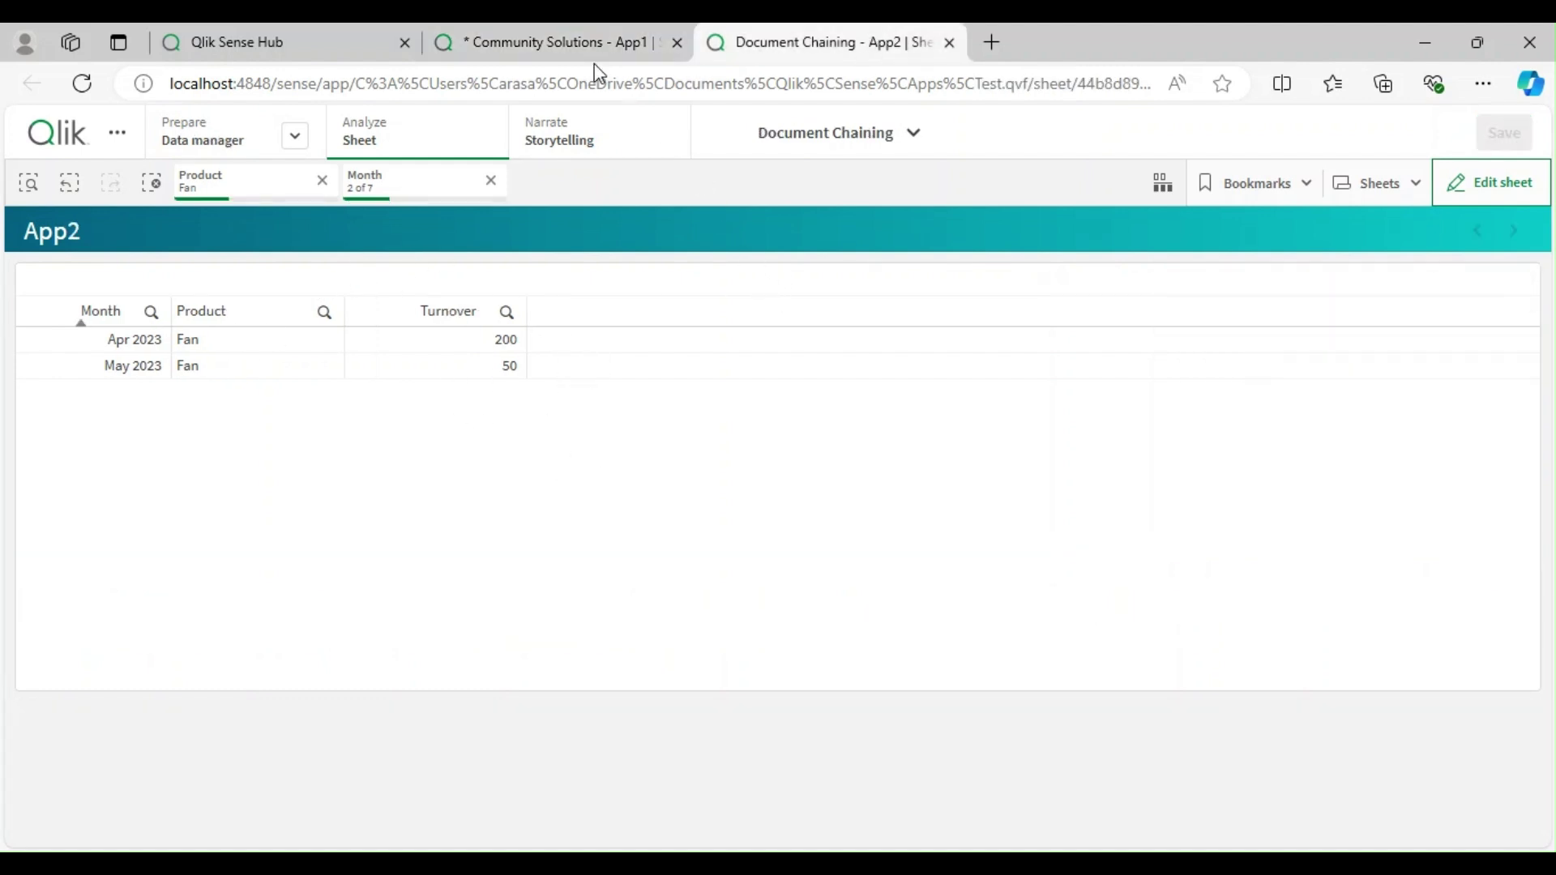
{"action": "left_click", "coordinate": [572, 41]}
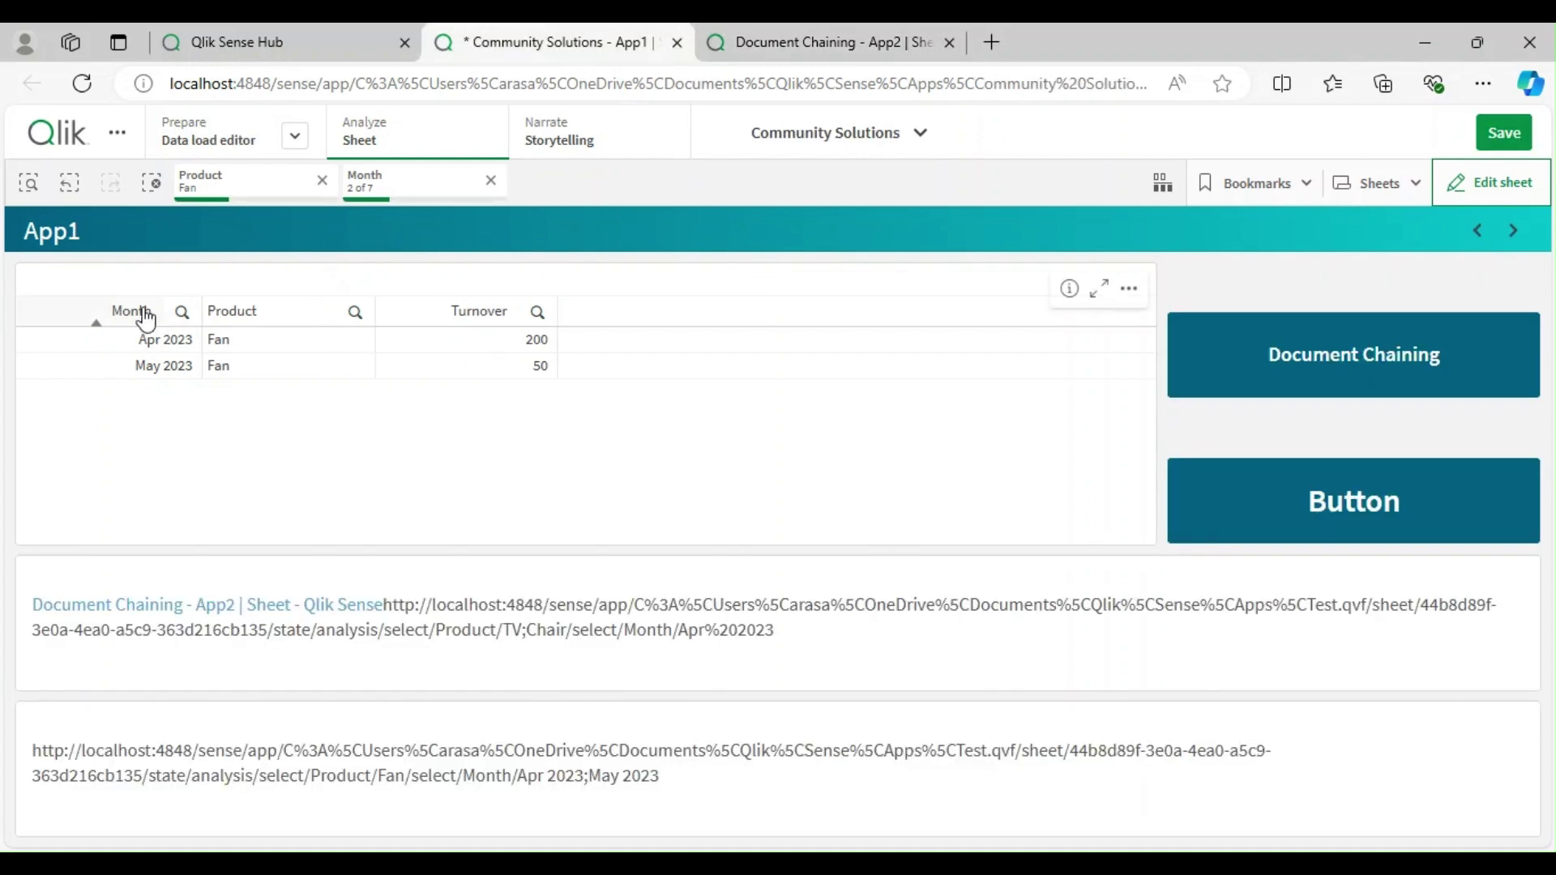
{"action": "key", "text": "ctrl+Tab"}
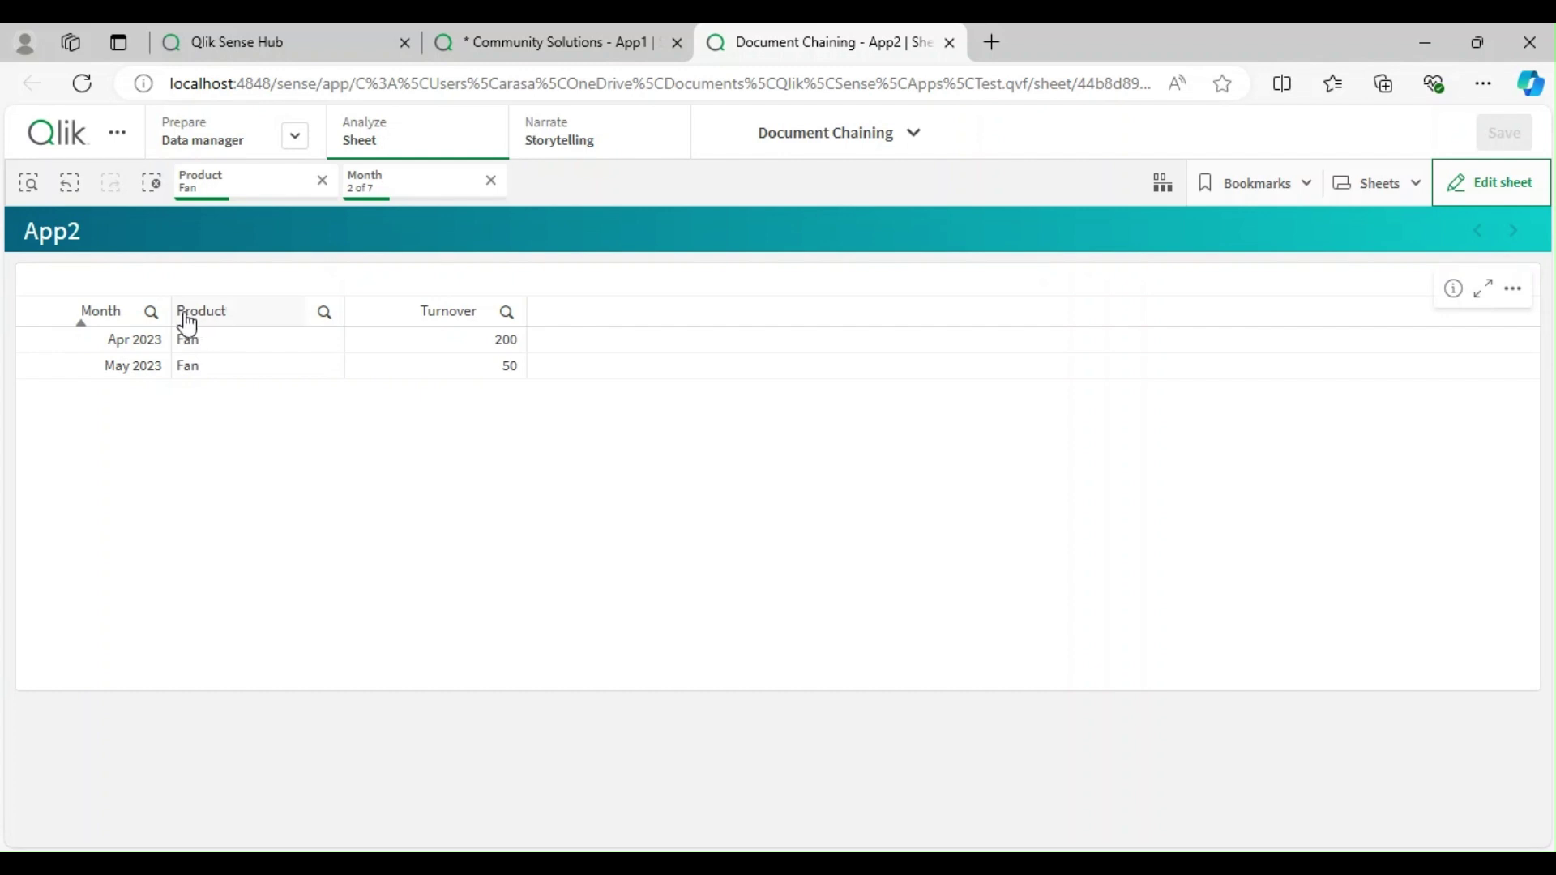
- Rename the Product field to Product1 in the inline table of App2's load script and reload the data
{"action": "left_click", "coordinate": [295, 136]}
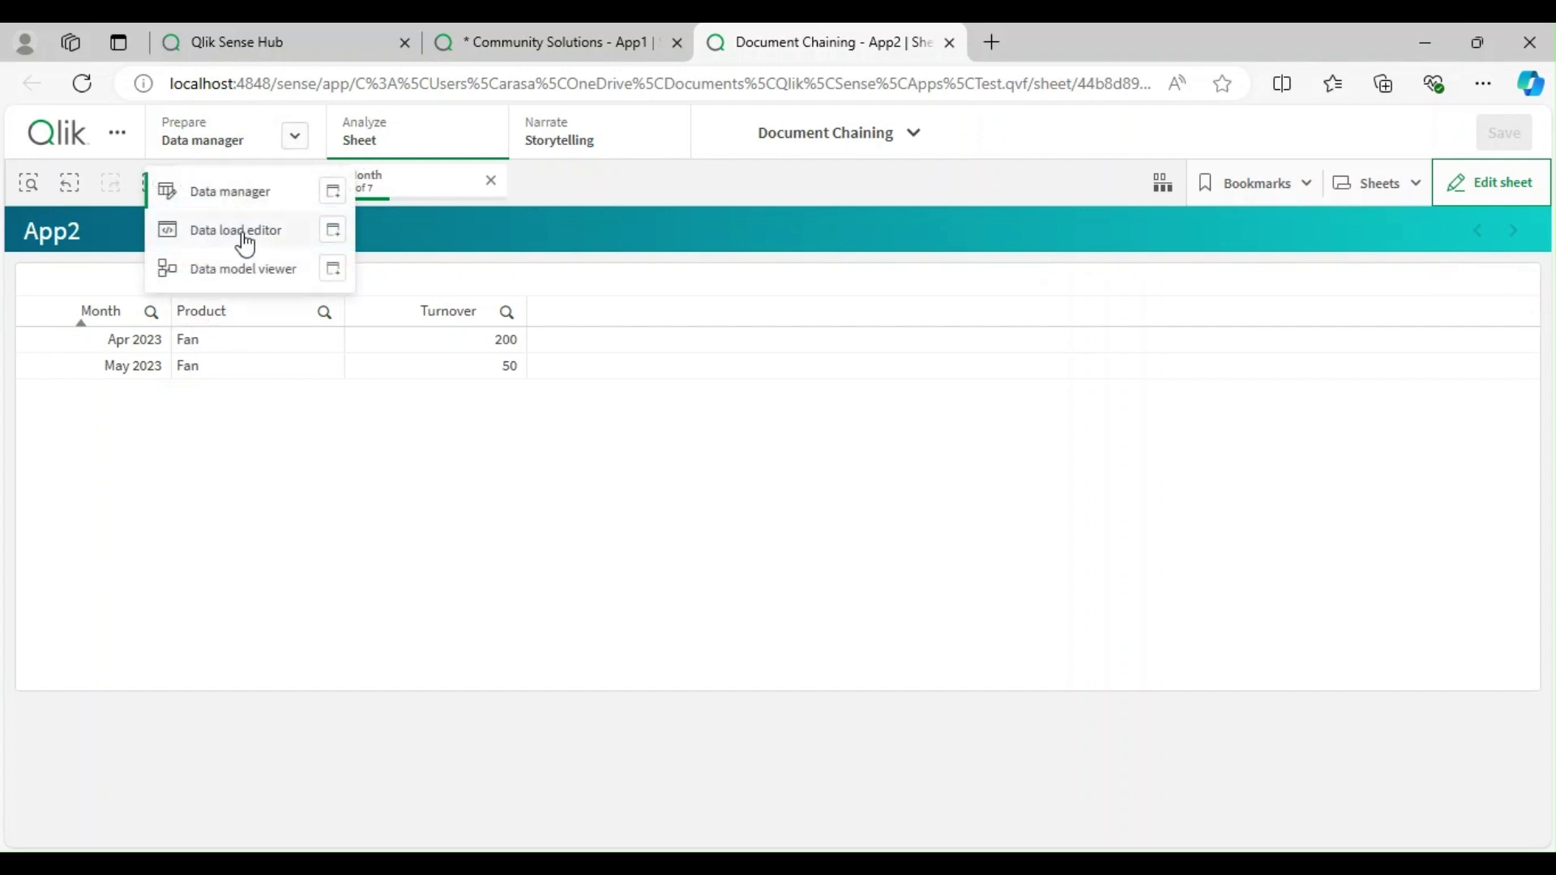
{"action": "left_click", "coordinate": [235, 241]}
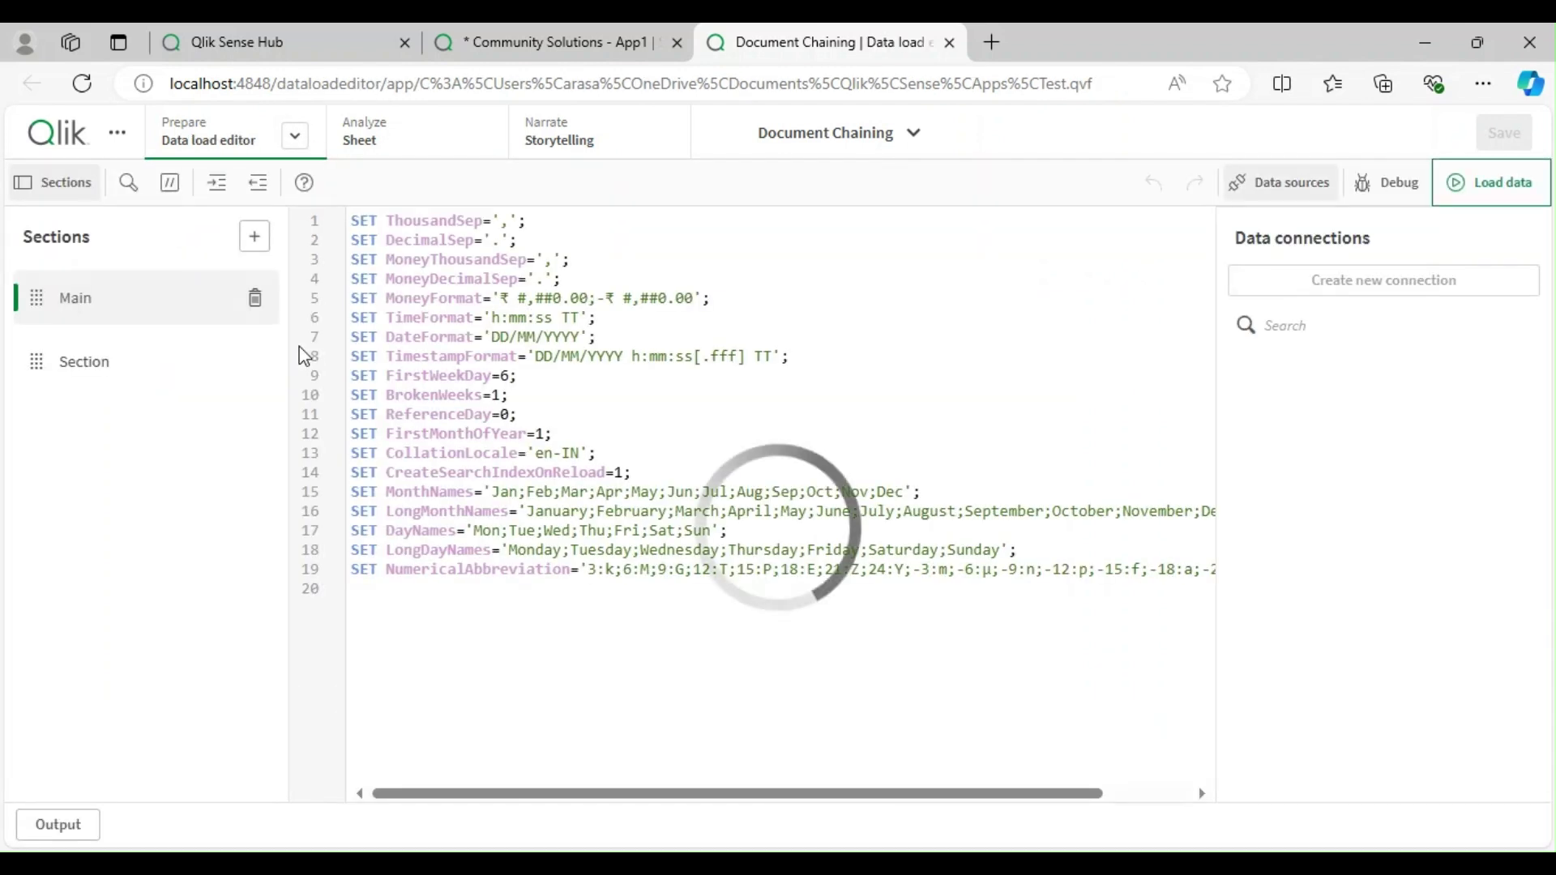
{"action": "left_click", "coordinate": [60, 371]}
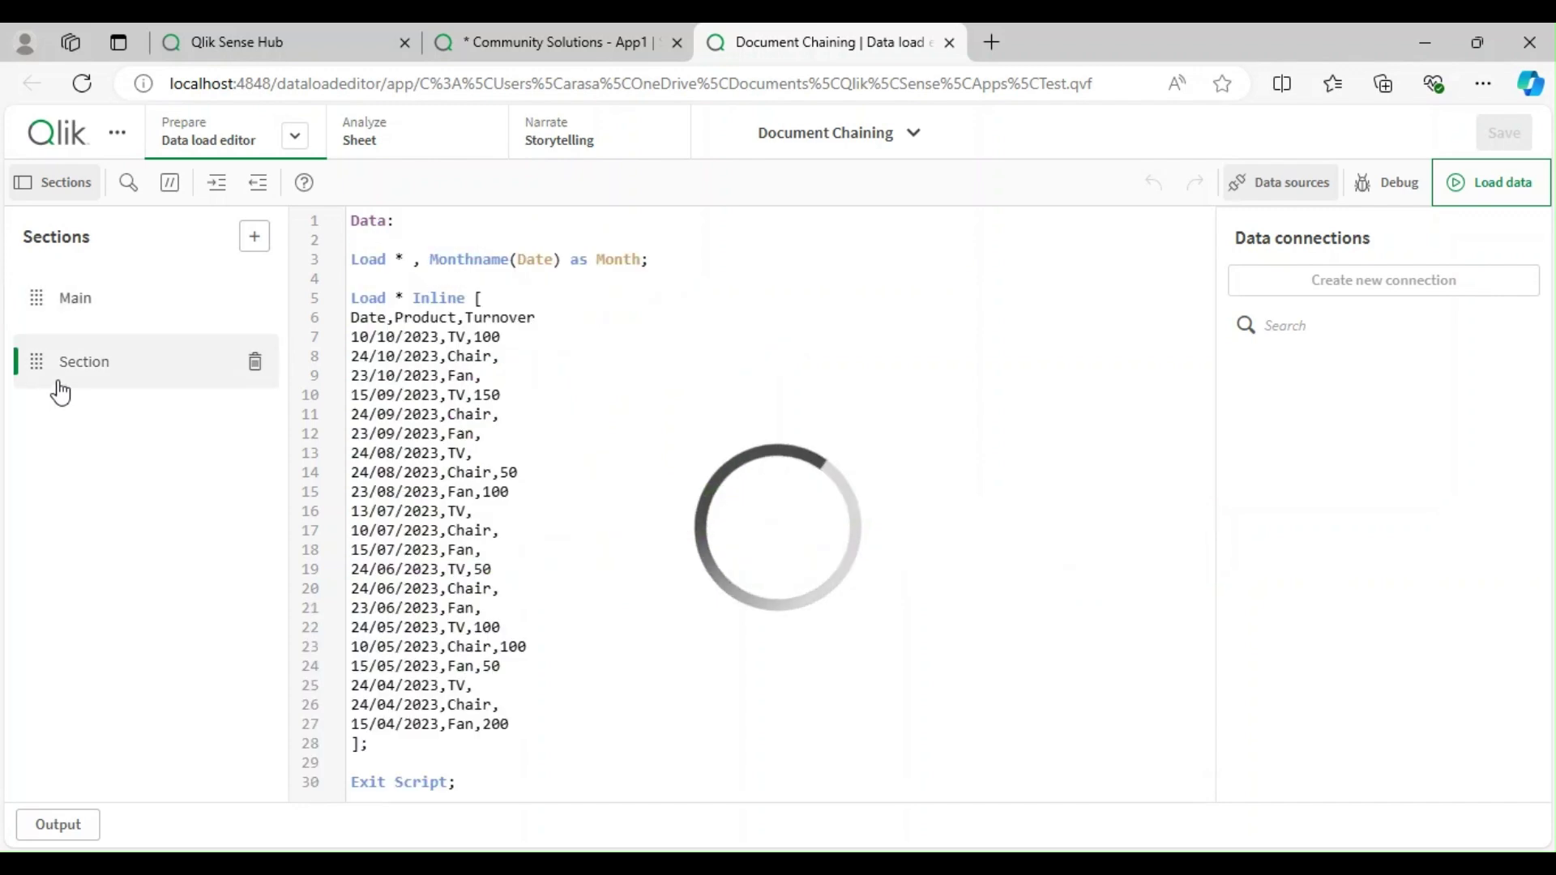
{"action": "left_click", "coordinate": [458, 317]}
{"action": "type", "text": "1"}
{"action": "left_click", "coordinate": [1492, 181]}
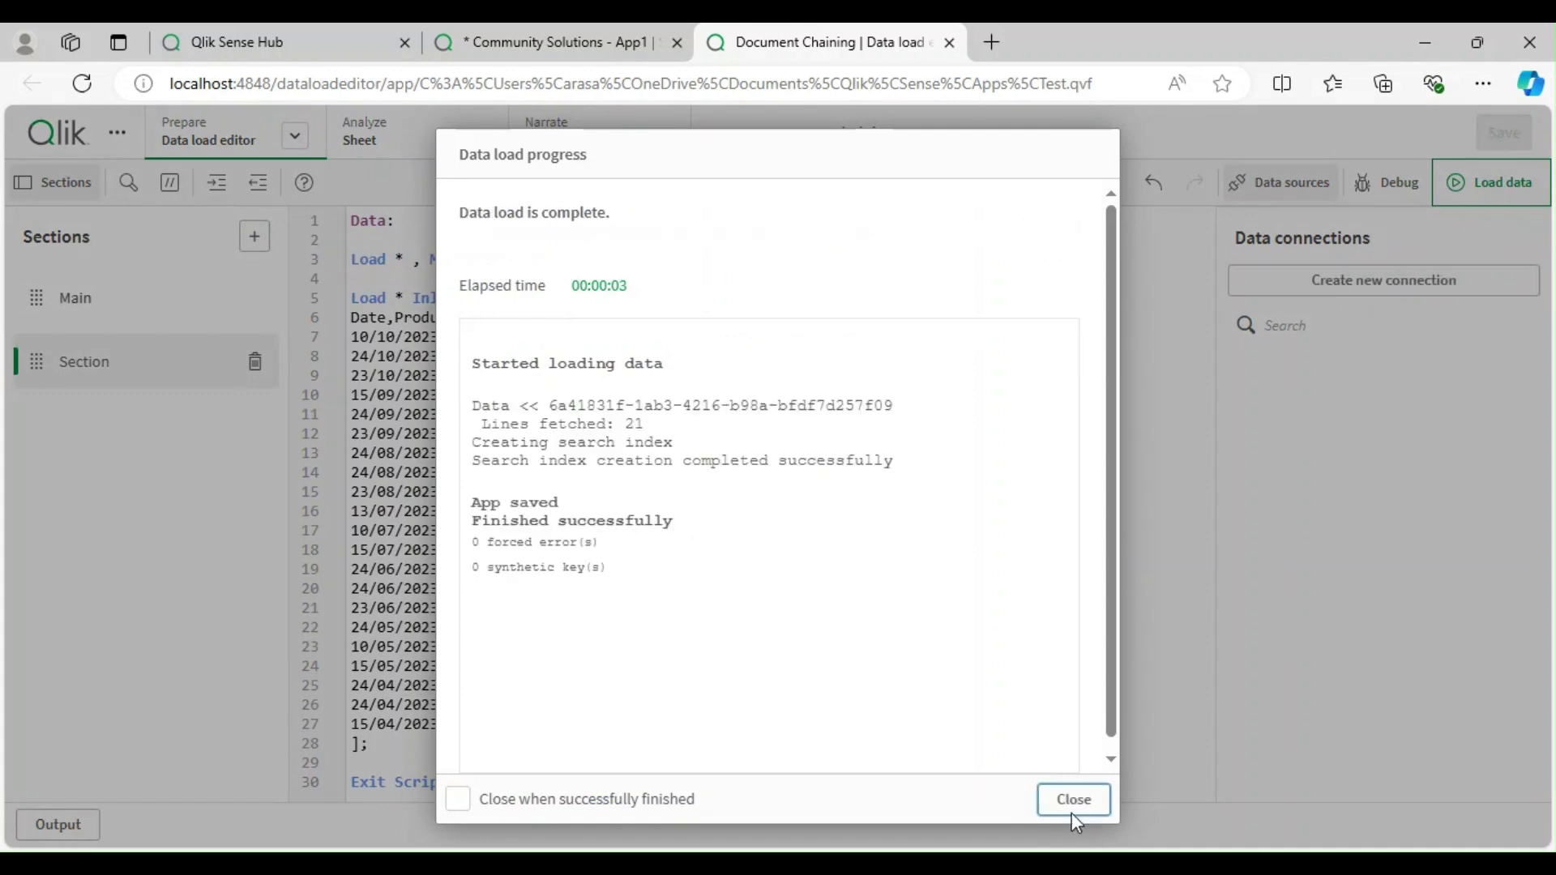
{"action": "left_click", "coordinate": [1073, 810]}
- Clear all selections on App2's sheet, then close App2 and reopen it from App1 with the button below Document Chaining
{"action": "left_click", "coordinate": [358, 158]}
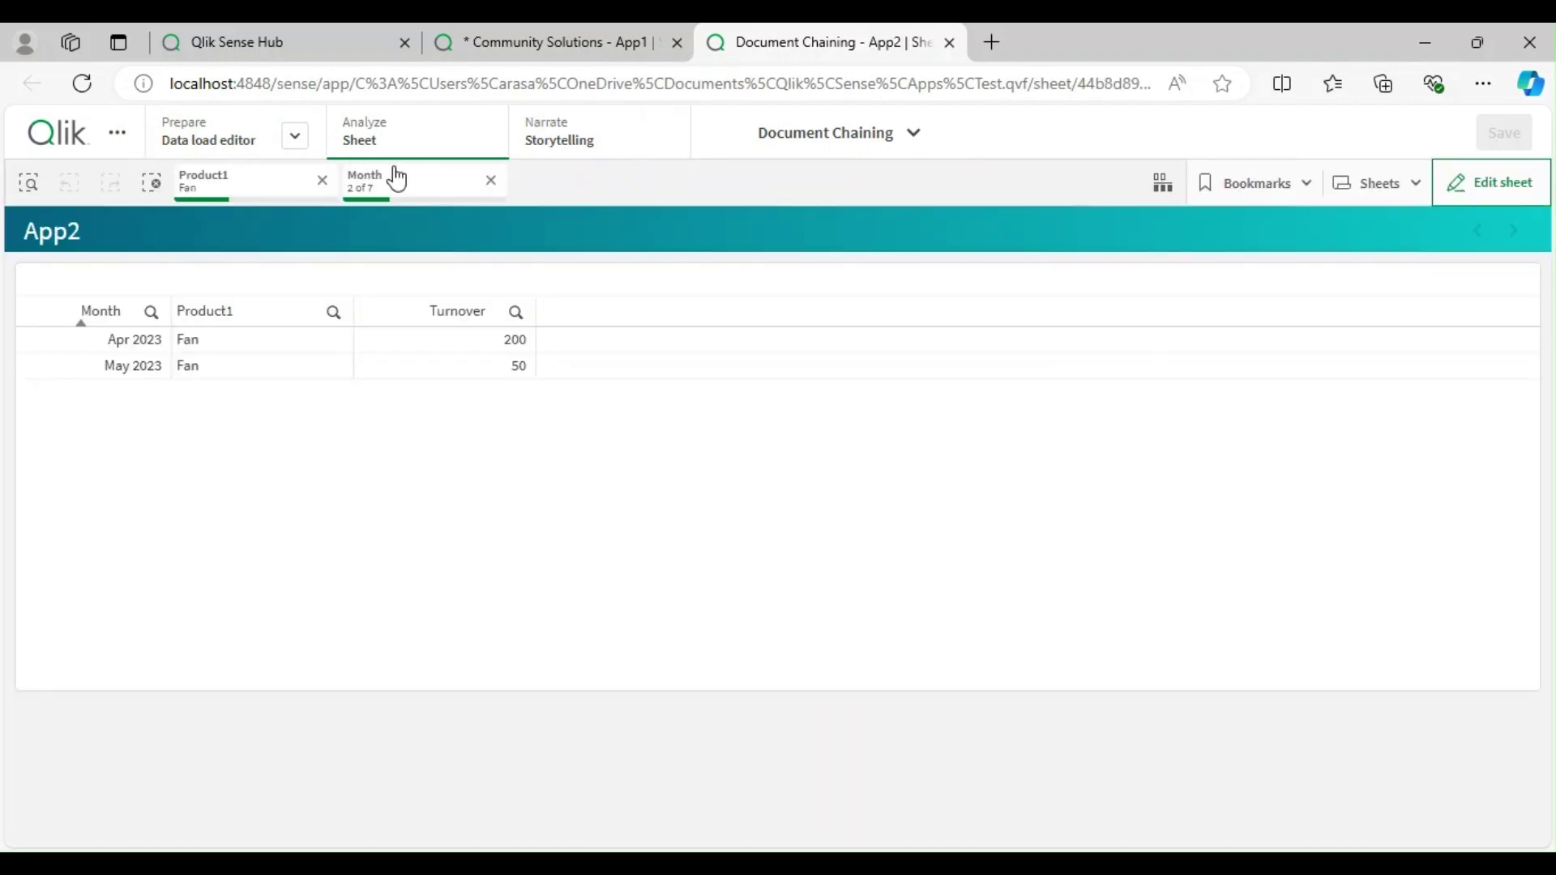
{"action": "left_click", "coordinate": [151, 183]}
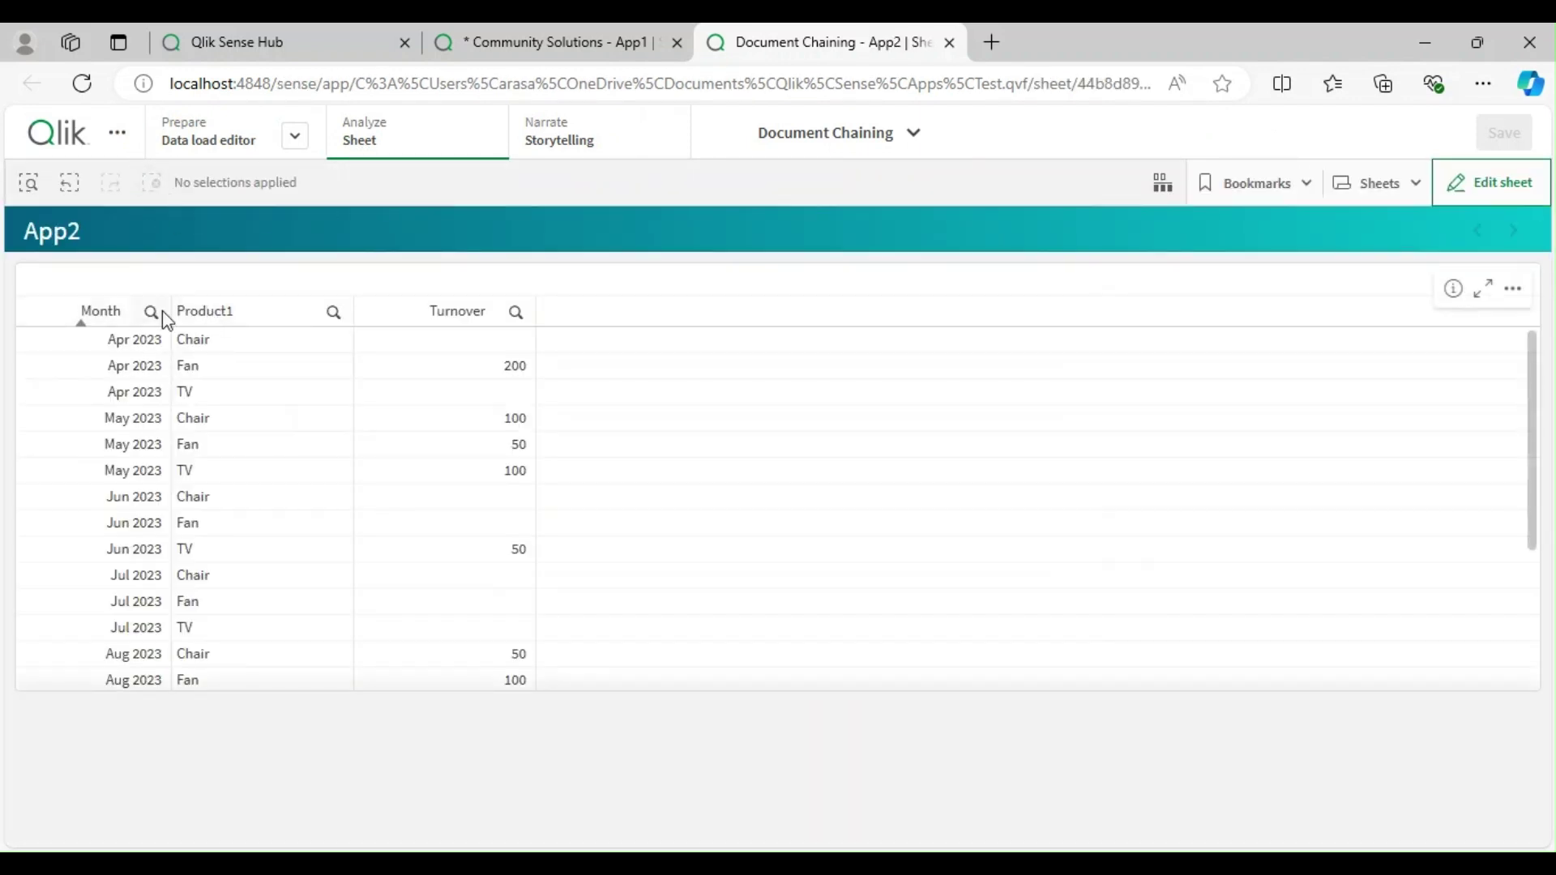
{"action": "left_click", "coordinate": [949, 43]}
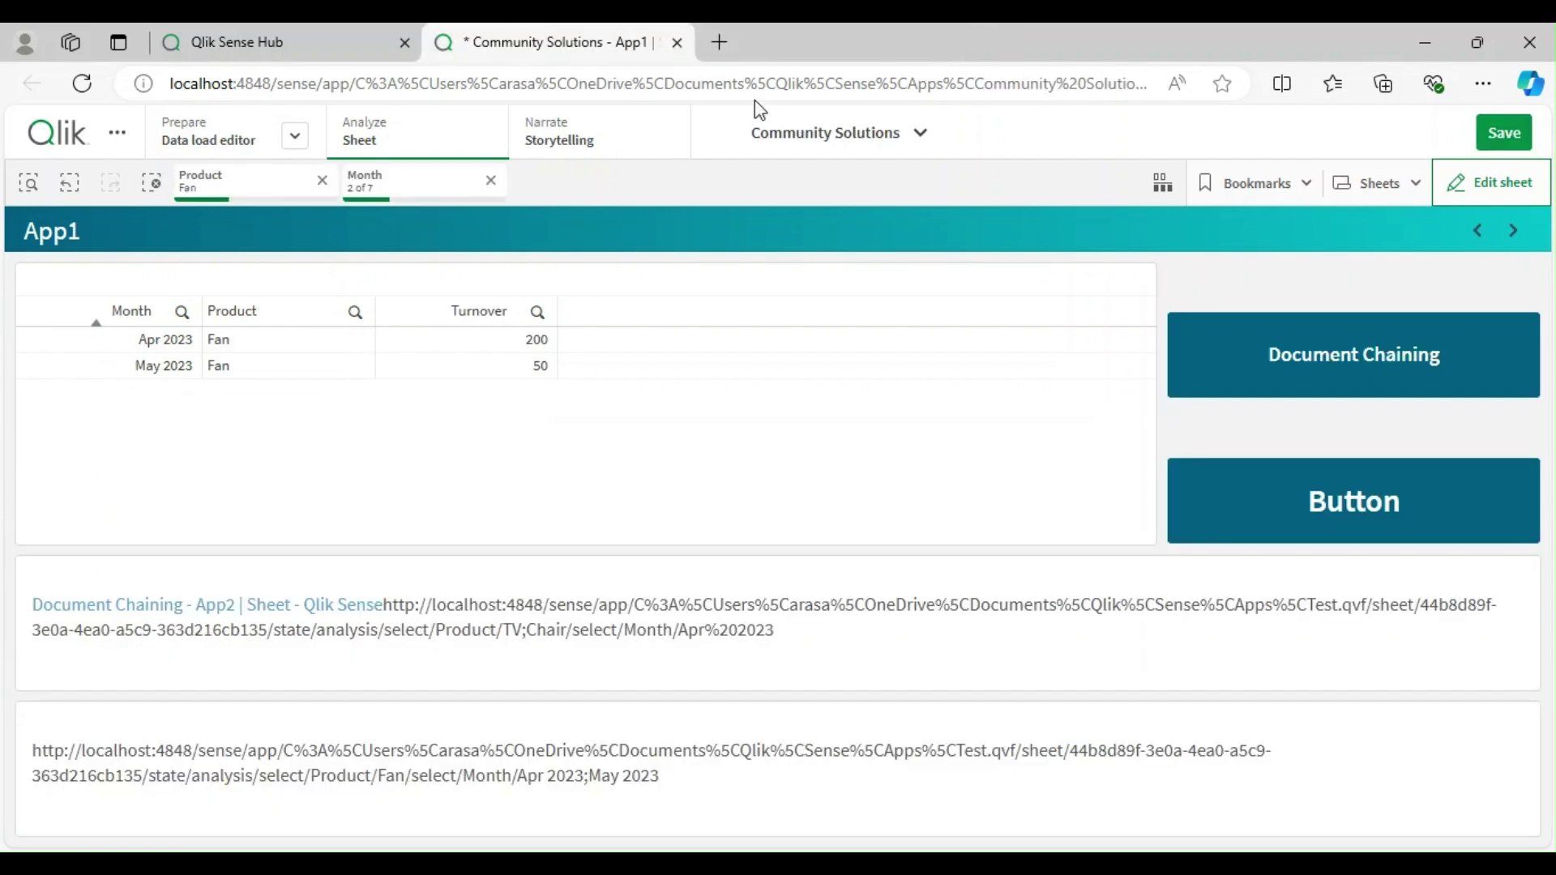
{"action": "left_click", "coordinate": [1358, 509]}
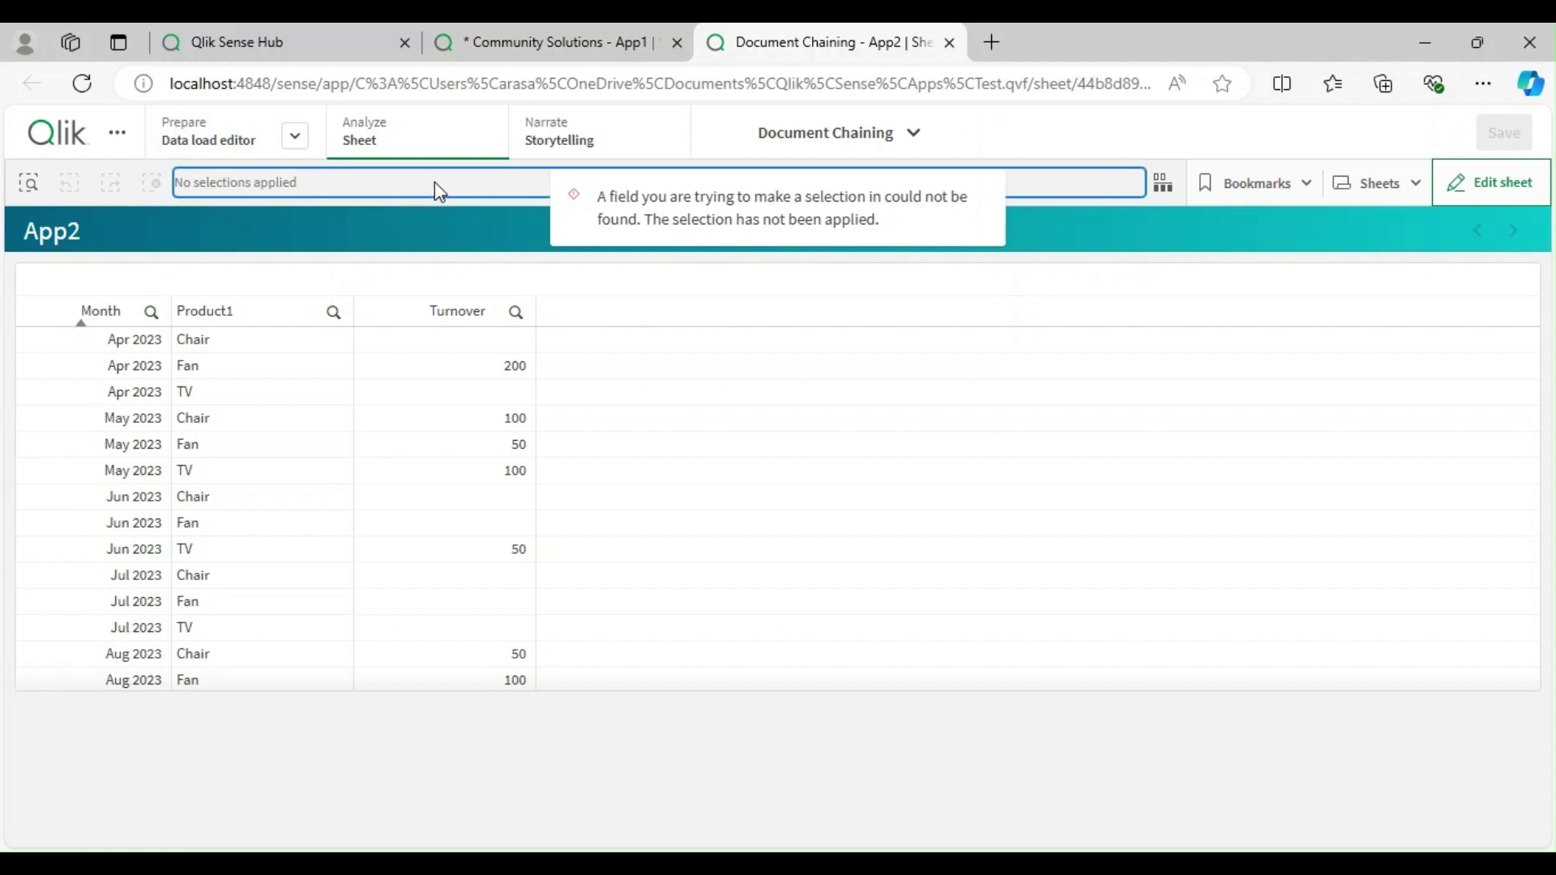
- Clear the Product and Month selections in App1 and select only the month Apr 2023
{"action": "left_click", "coordinate": [589, 43]}
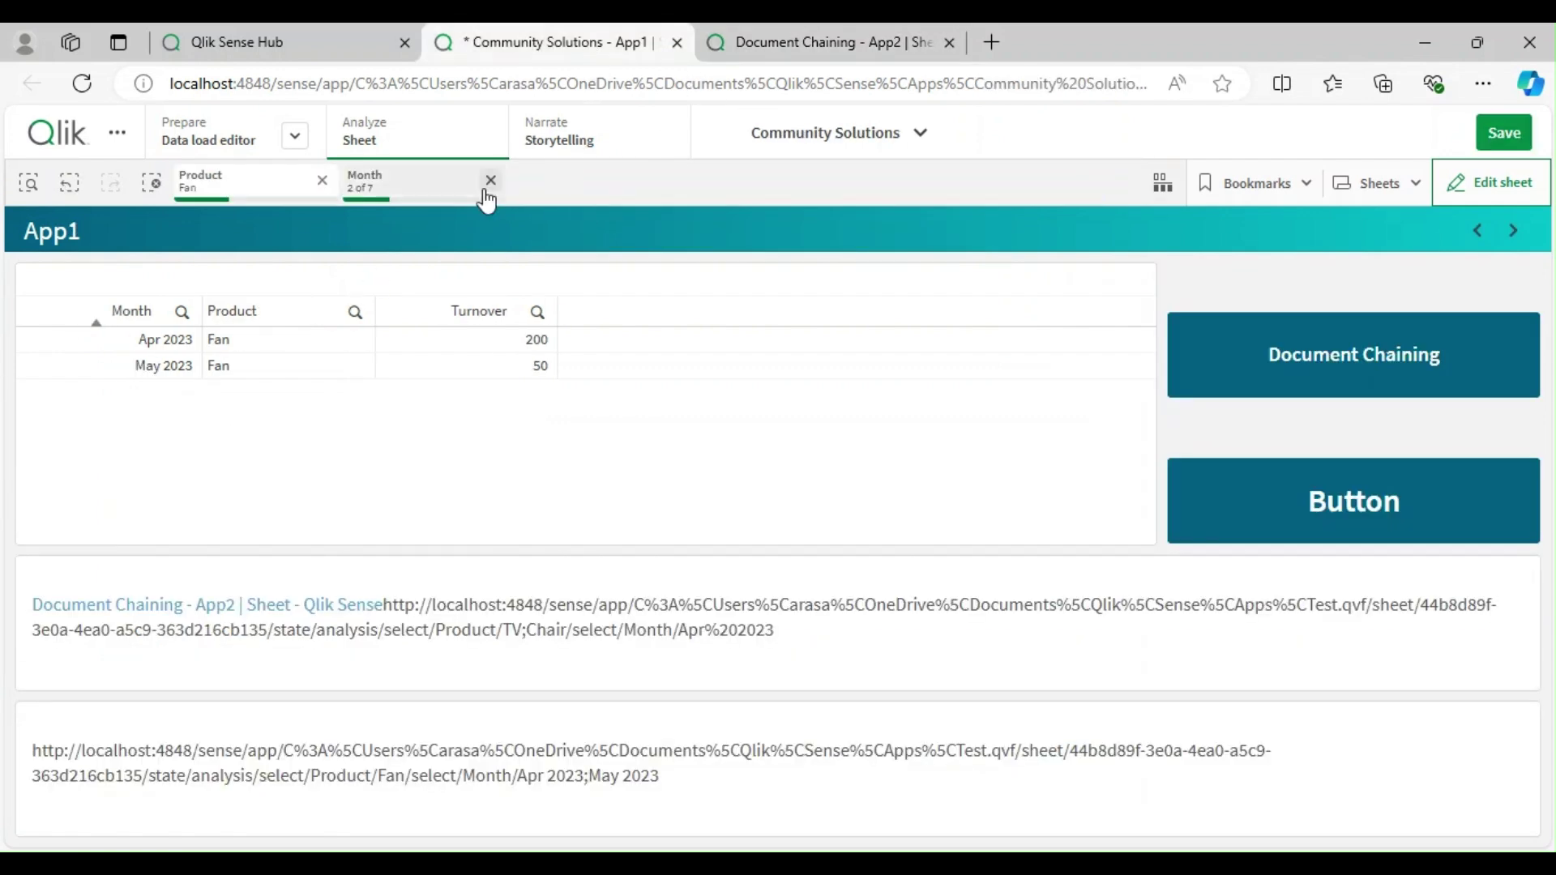
{"action": "left_click", "coordinate": [322, 180]}
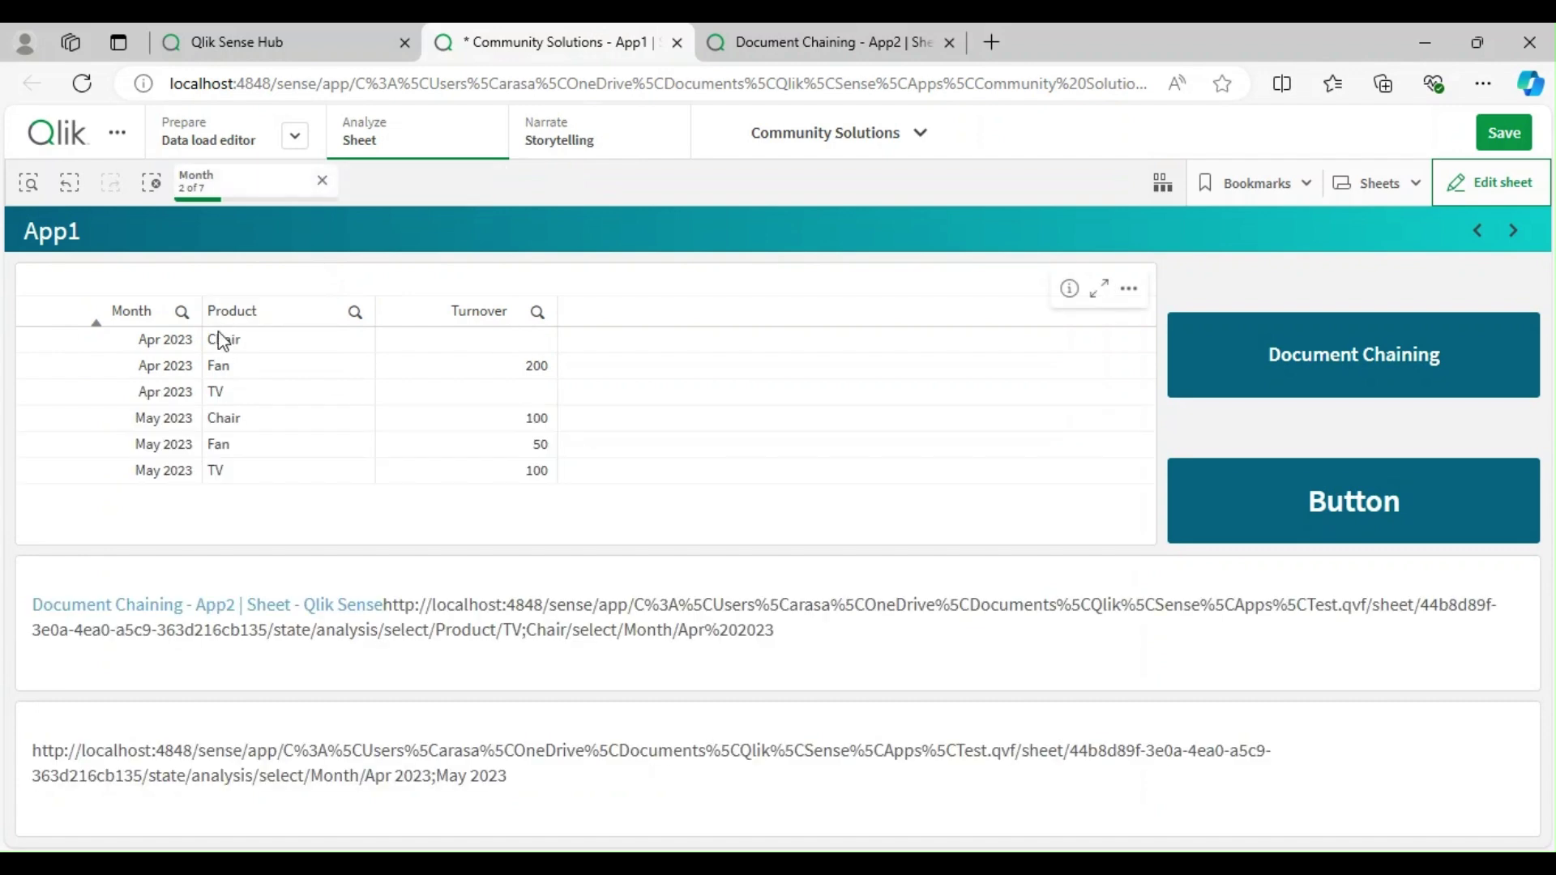
{"action": "left_click", "coordinate": [322, 180]}
{"action": "left_click", "coordinate": [165, 338]}
{"action": "left_click", "coordinate": [410, 210]}
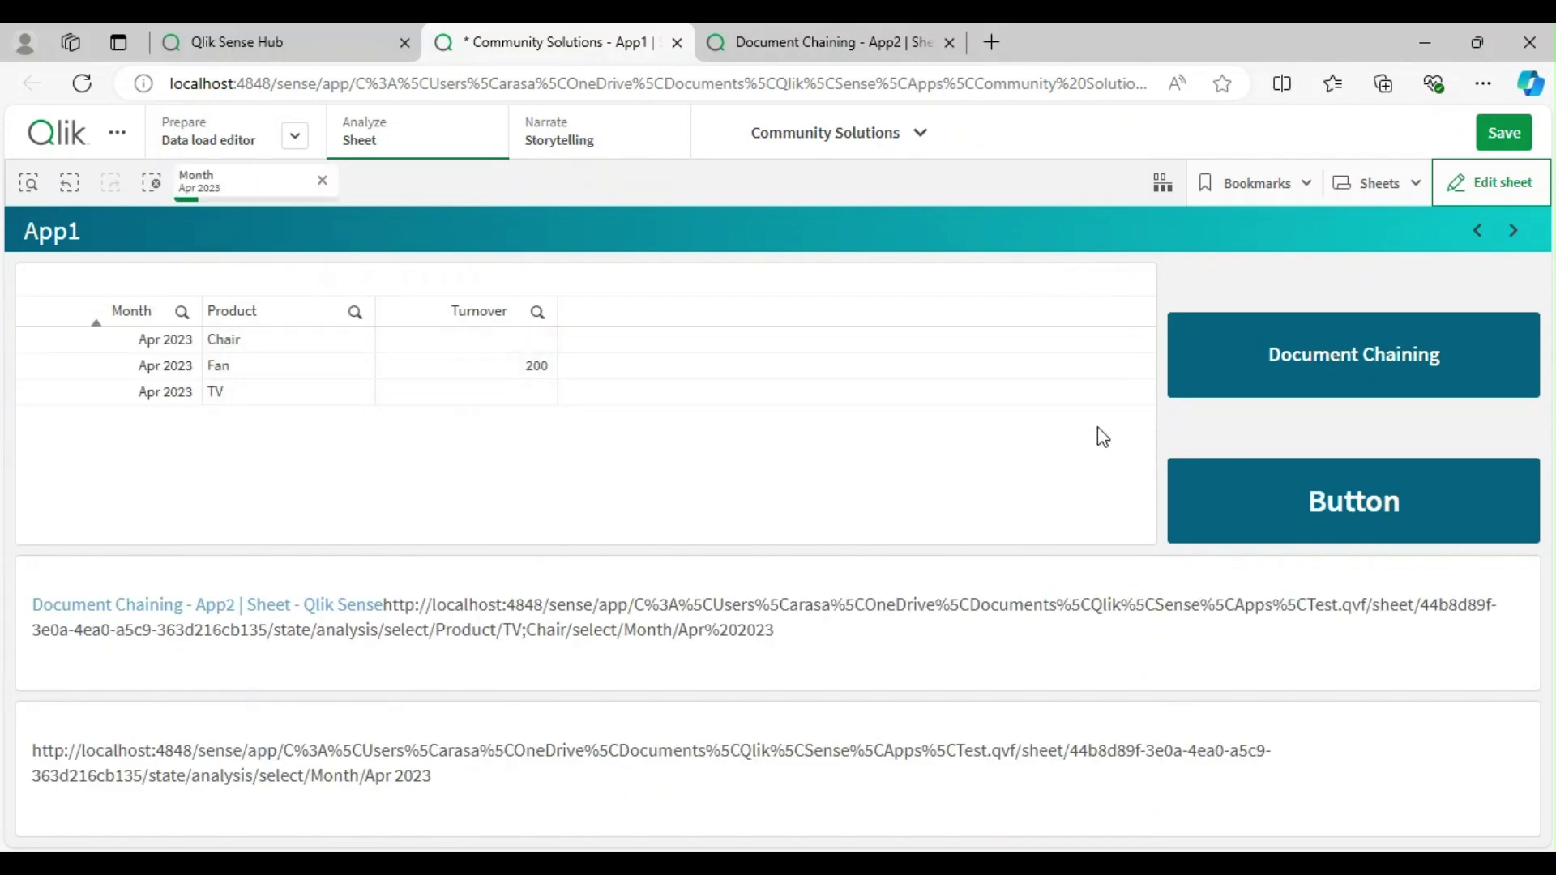
- Open App2 again with the button below Document Chaining, close the older App2 tab, and compare the Month selection in both apps
{"action": "left_click", "coordinate": [1345, 521]}
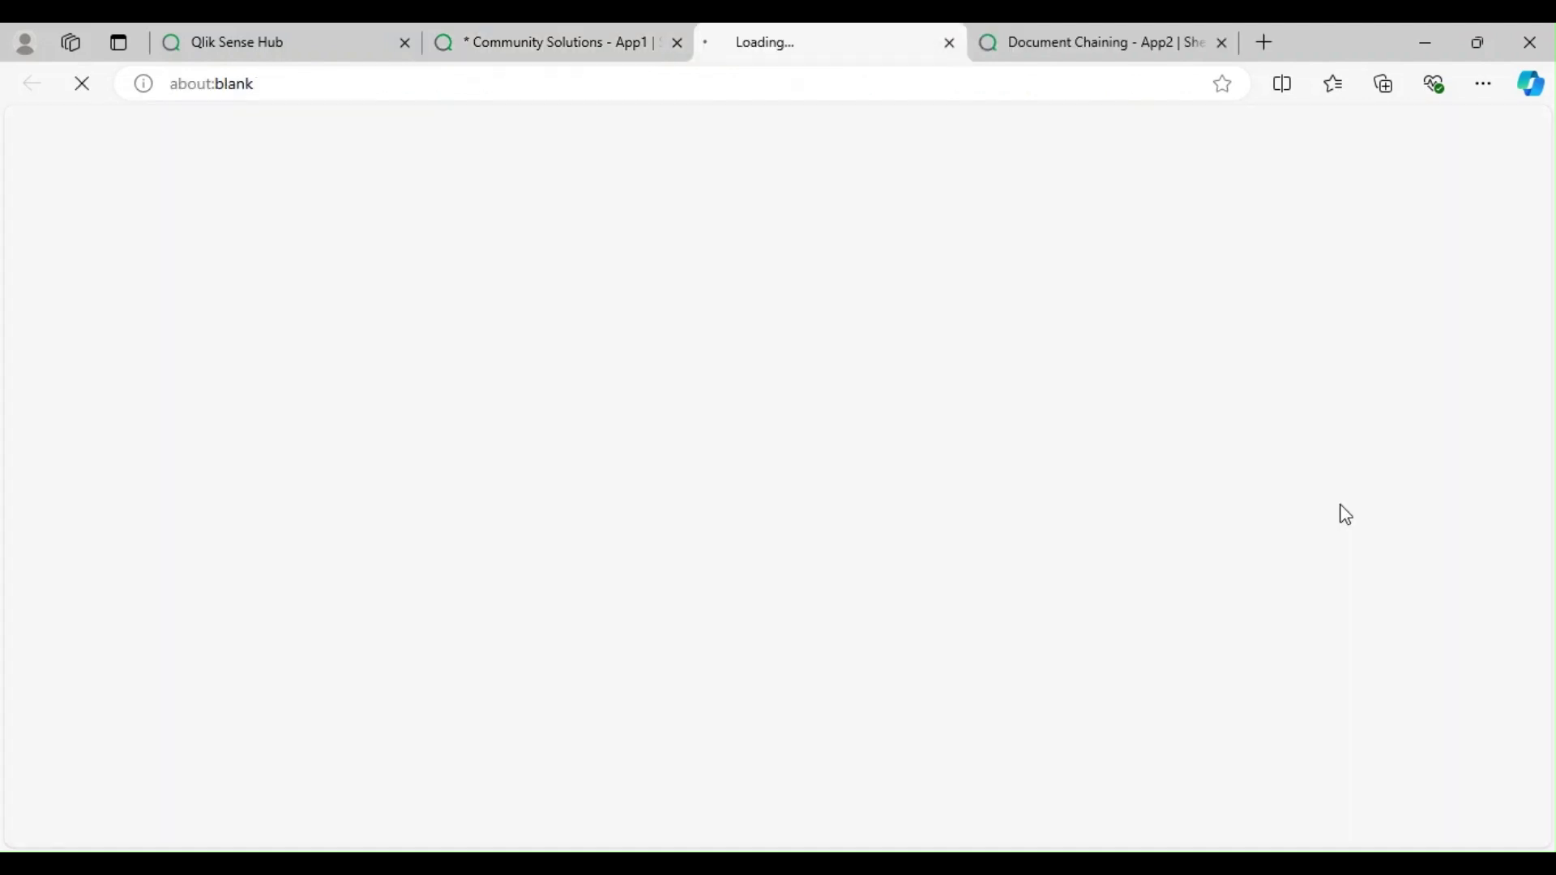
{"action": "left_click", "coordinate": [1221, 42]}
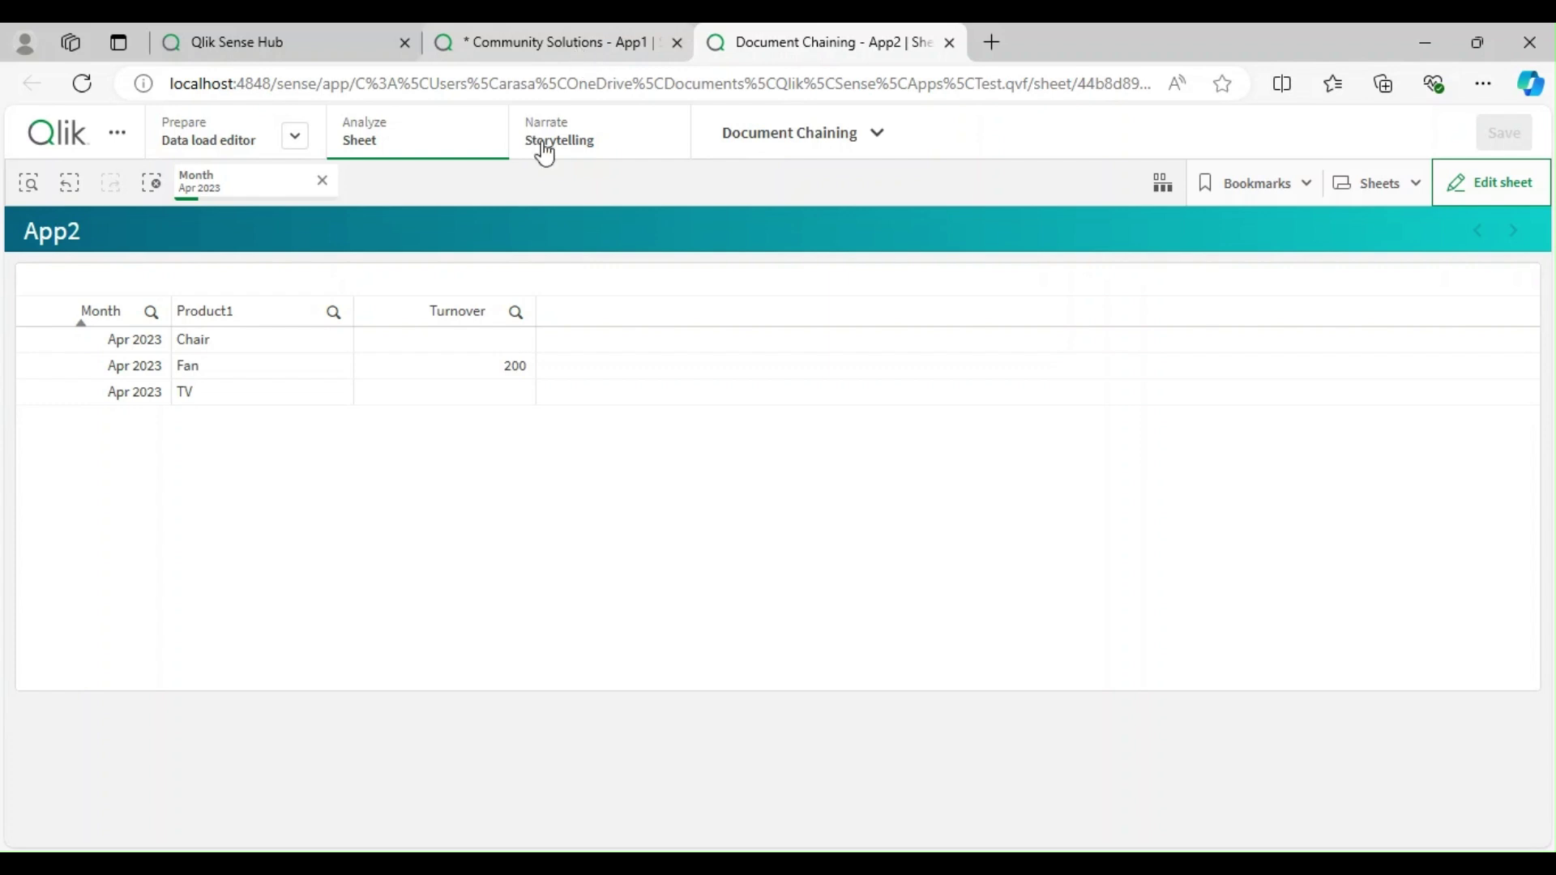
{"action": "left_click", "coordinate": [616, 42]}
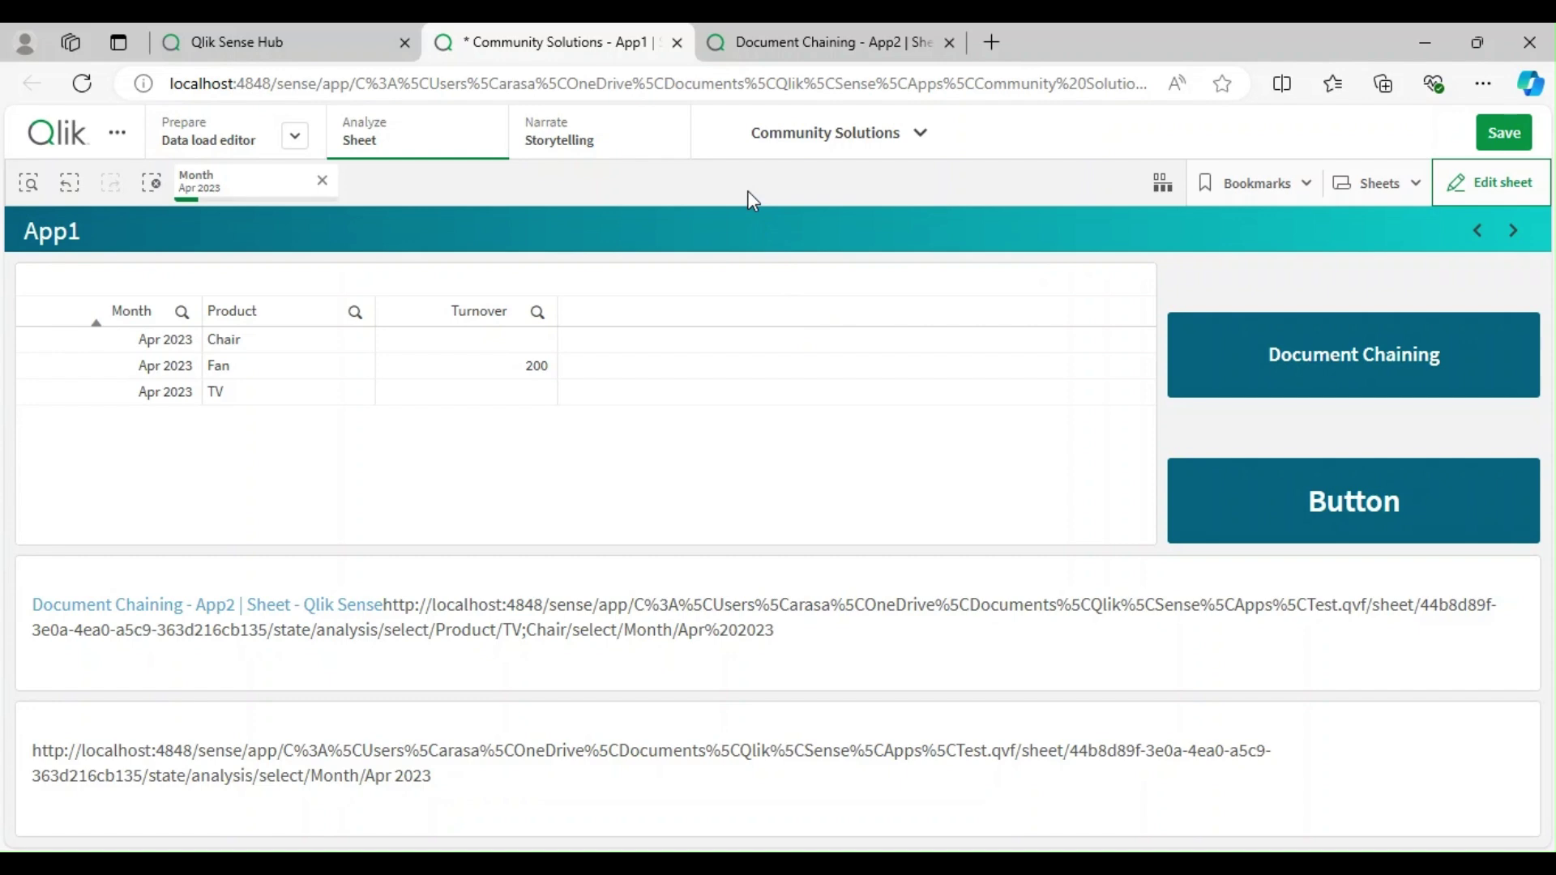
{"action": "left_click", "coordinate": [841, 47]}
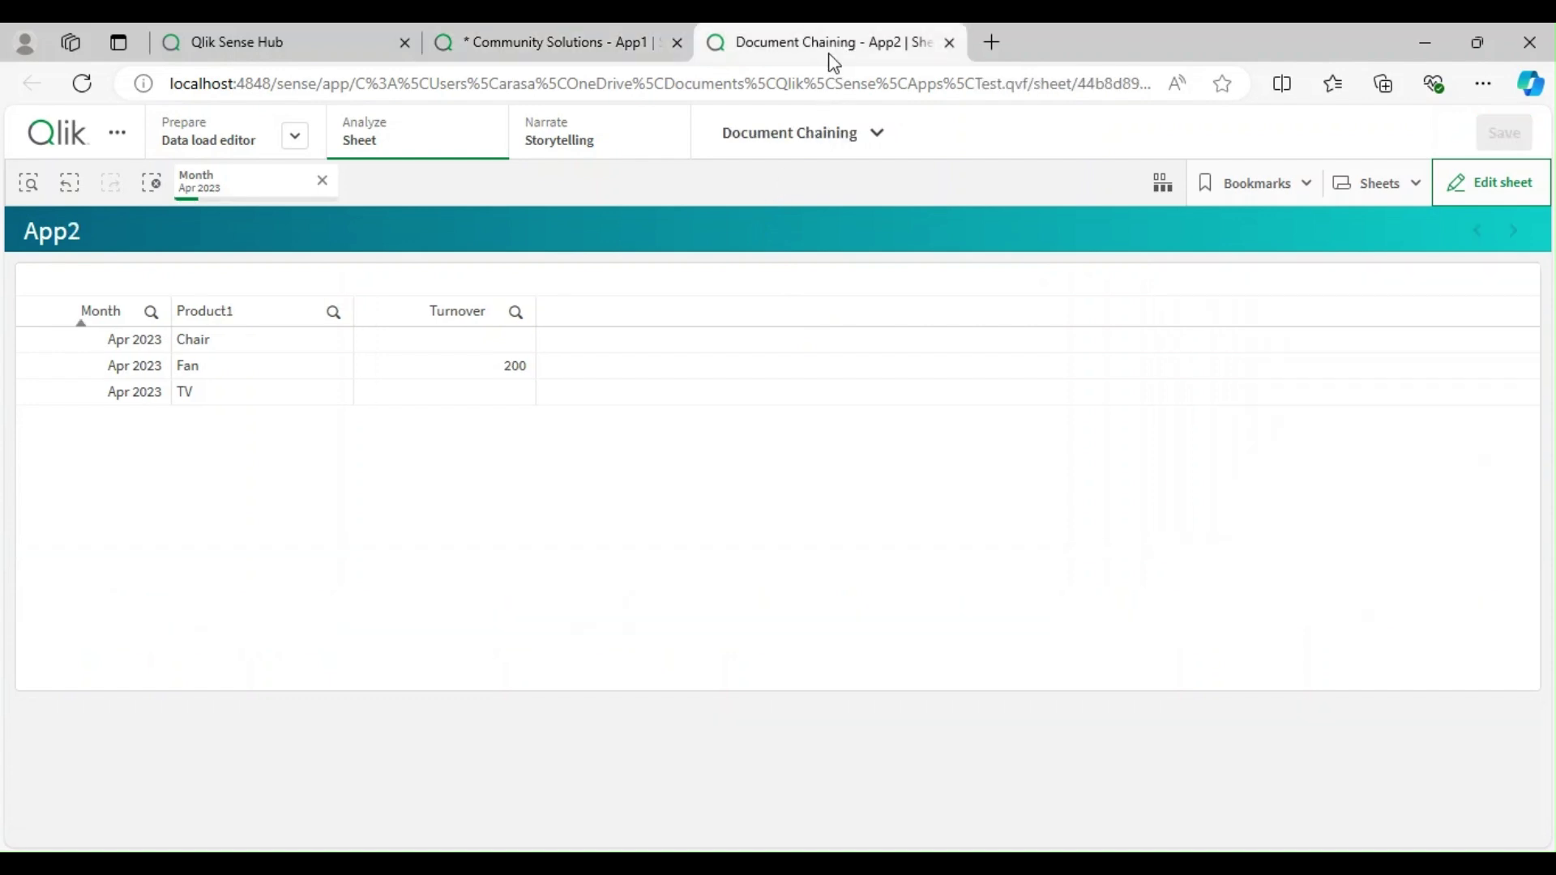
{"action": "left_click", "coordinate": [571, 40]}
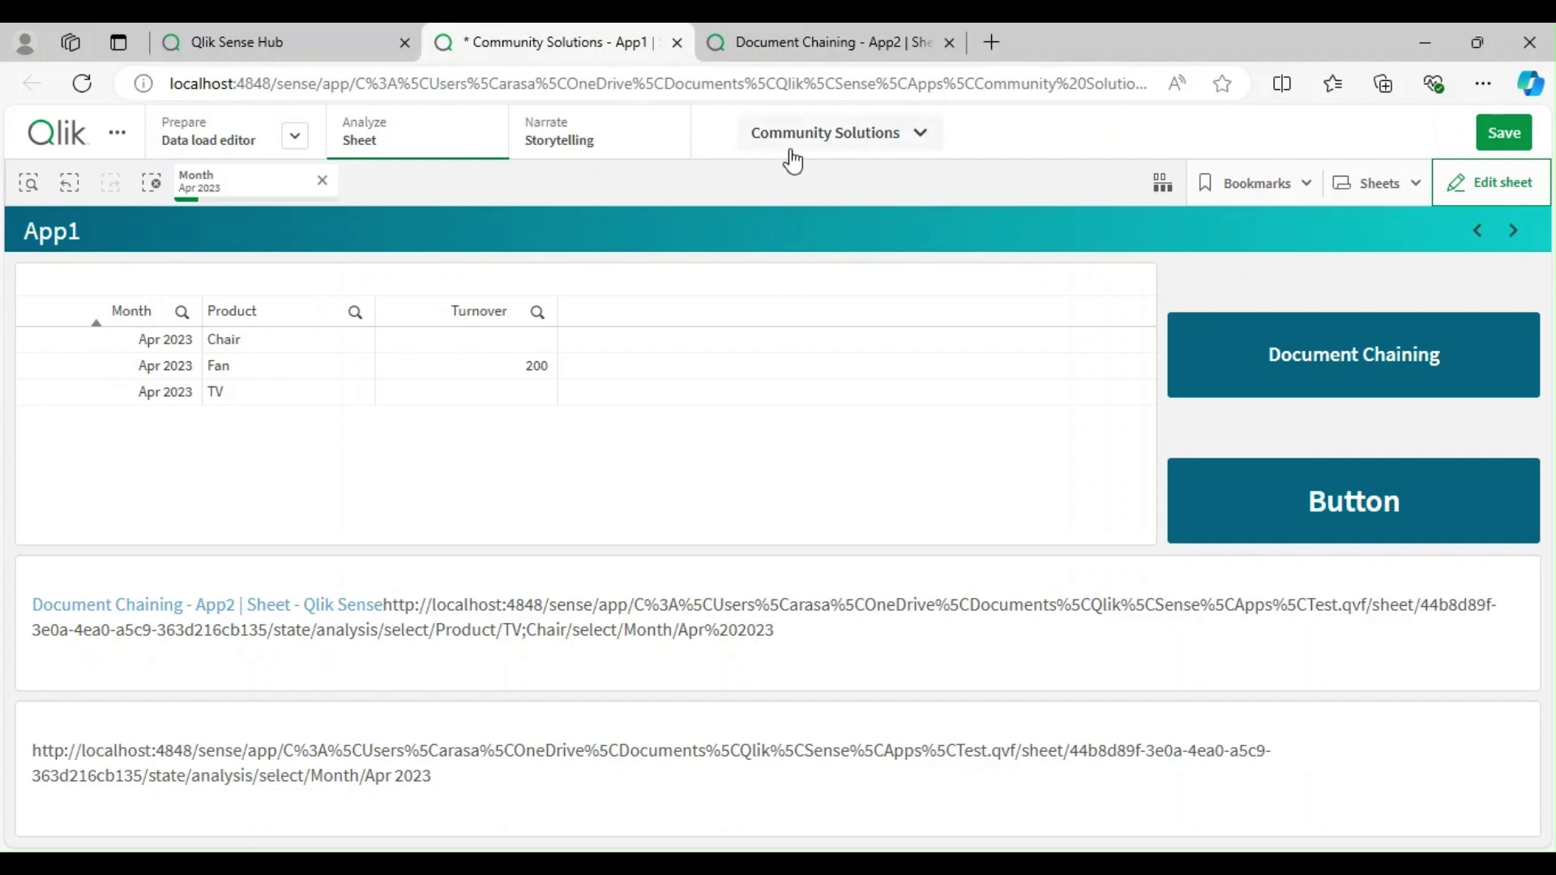